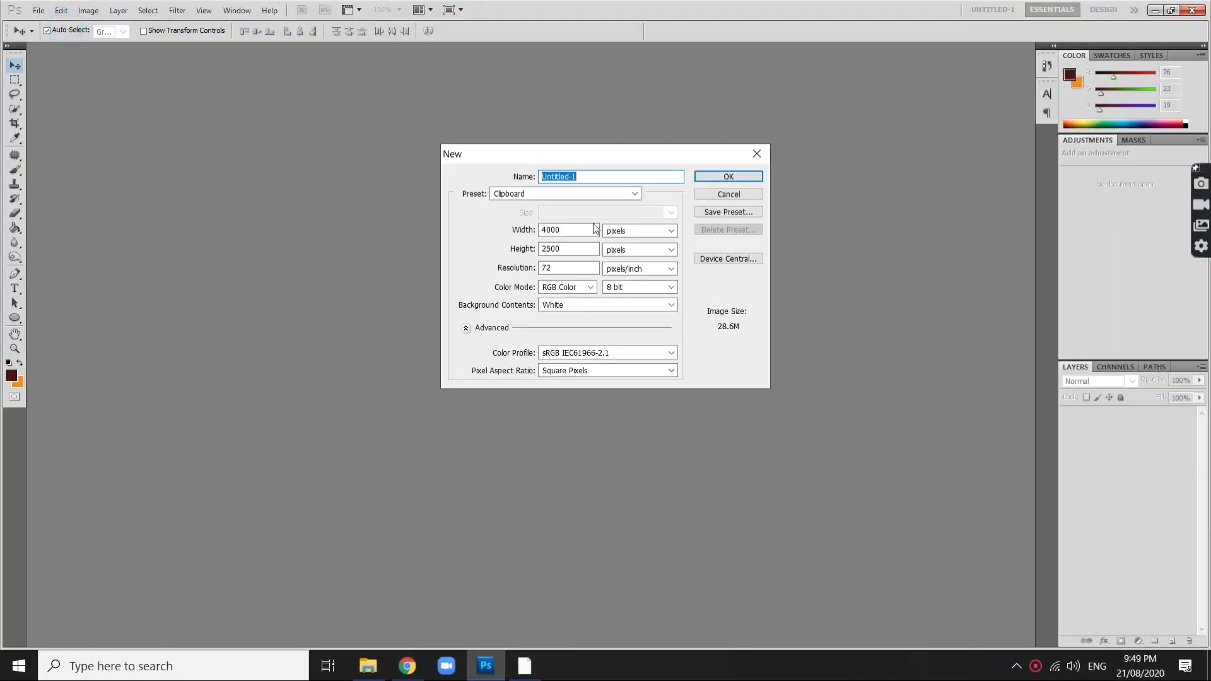
Step: Create a new International Paper A4 document, 210 × 297 mm at 300 pixels/inch
{"action": "left_click", "coordinate": [634, 194]}
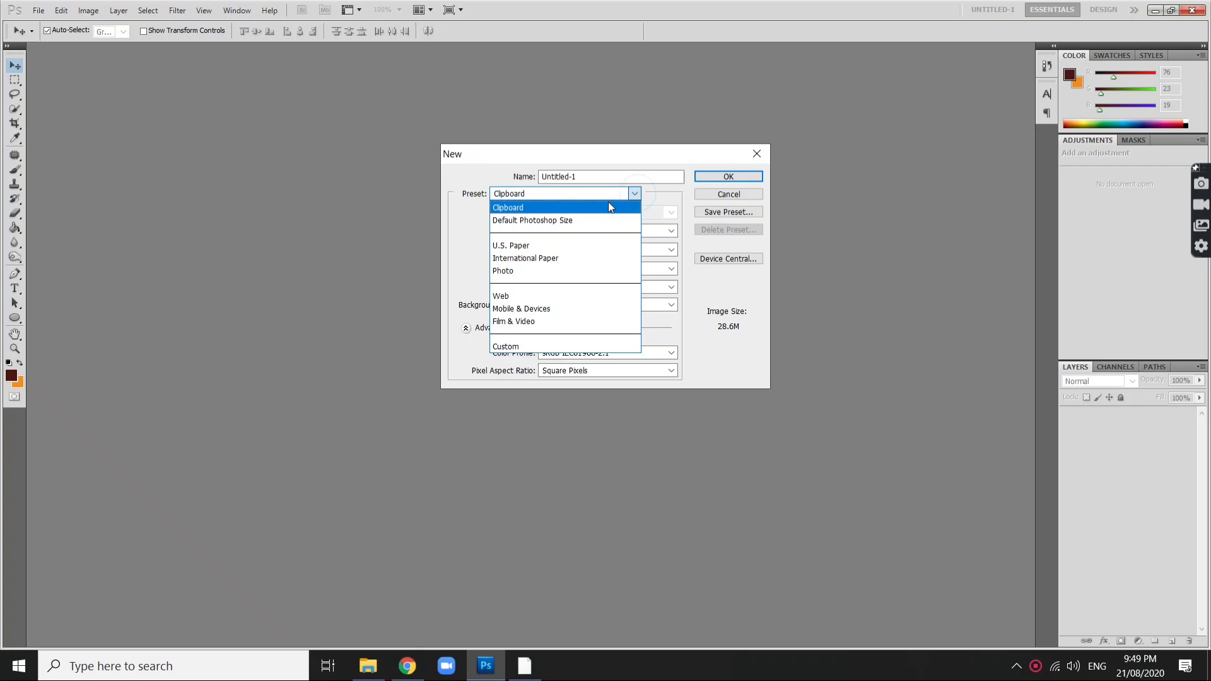
{"action": "left_click", "coordinate": [569, 259]}
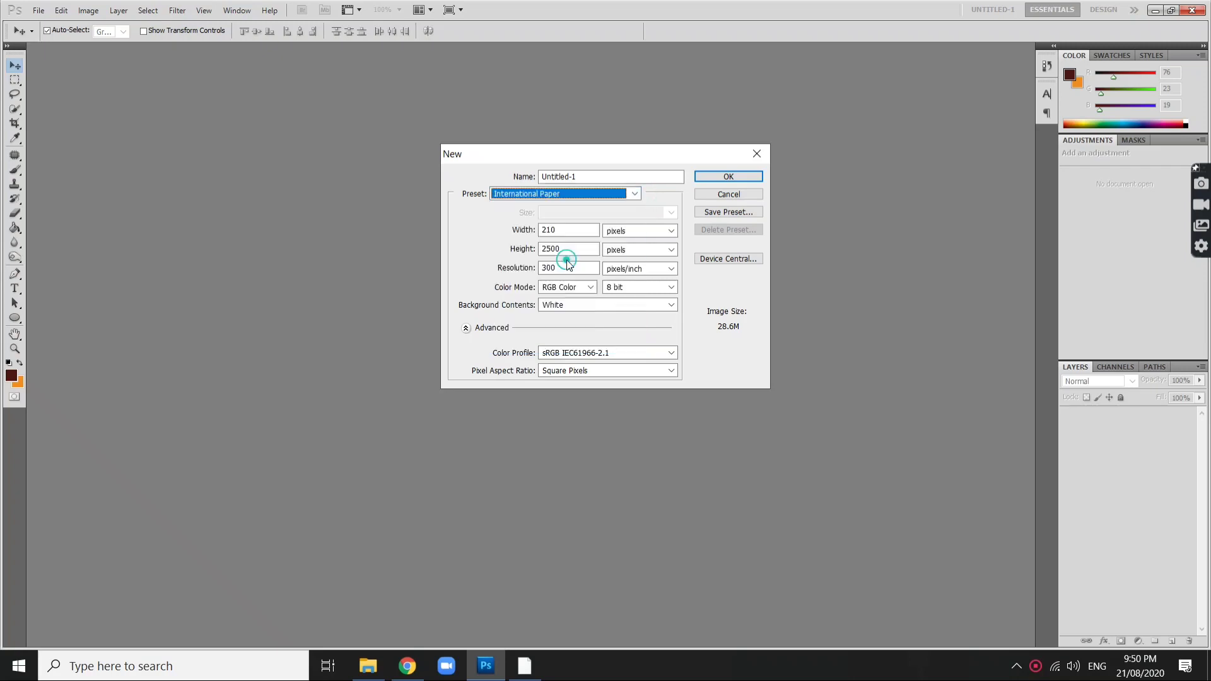
{"action": "left_click", "coordinate": [632, 233]}
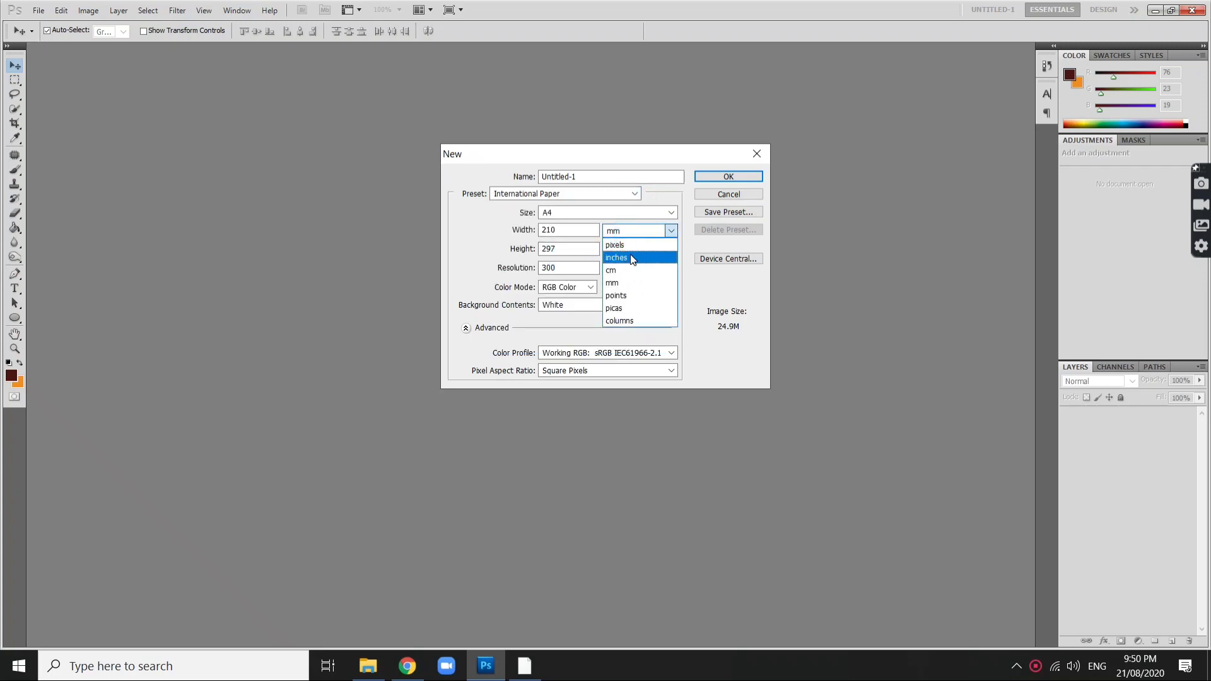
{"action": "left_click", "coordinate": [618, 258]}
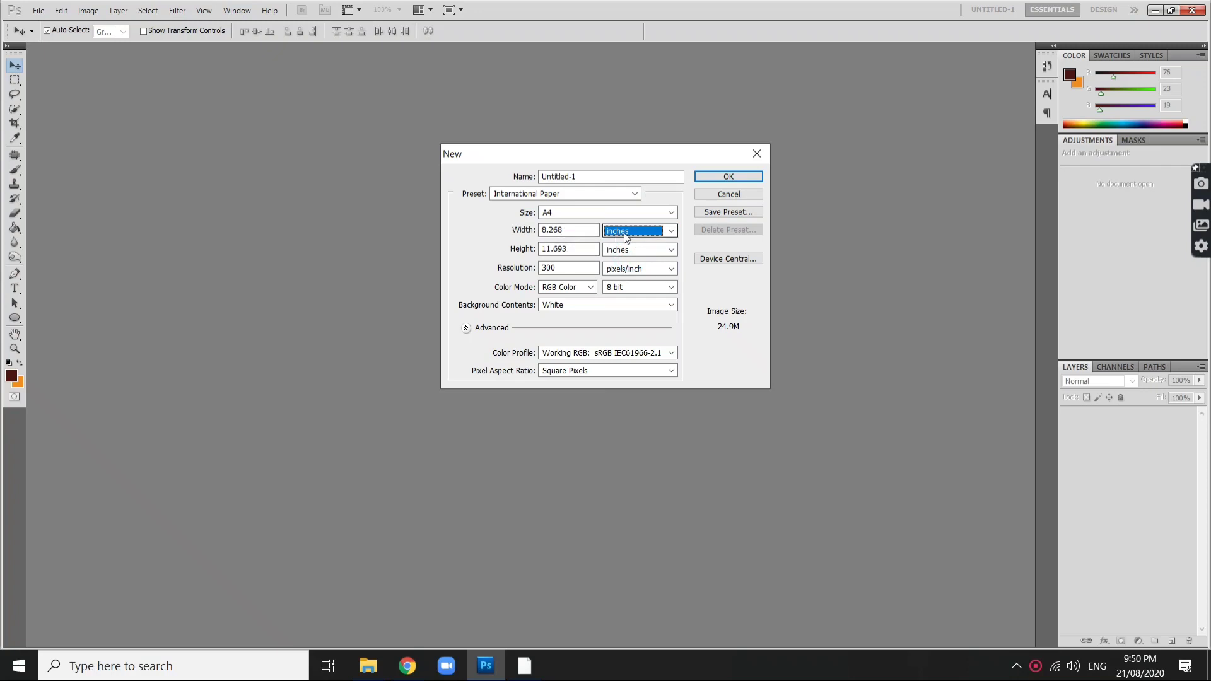
{"action": "left_click", "coordinate": [629, 232]}
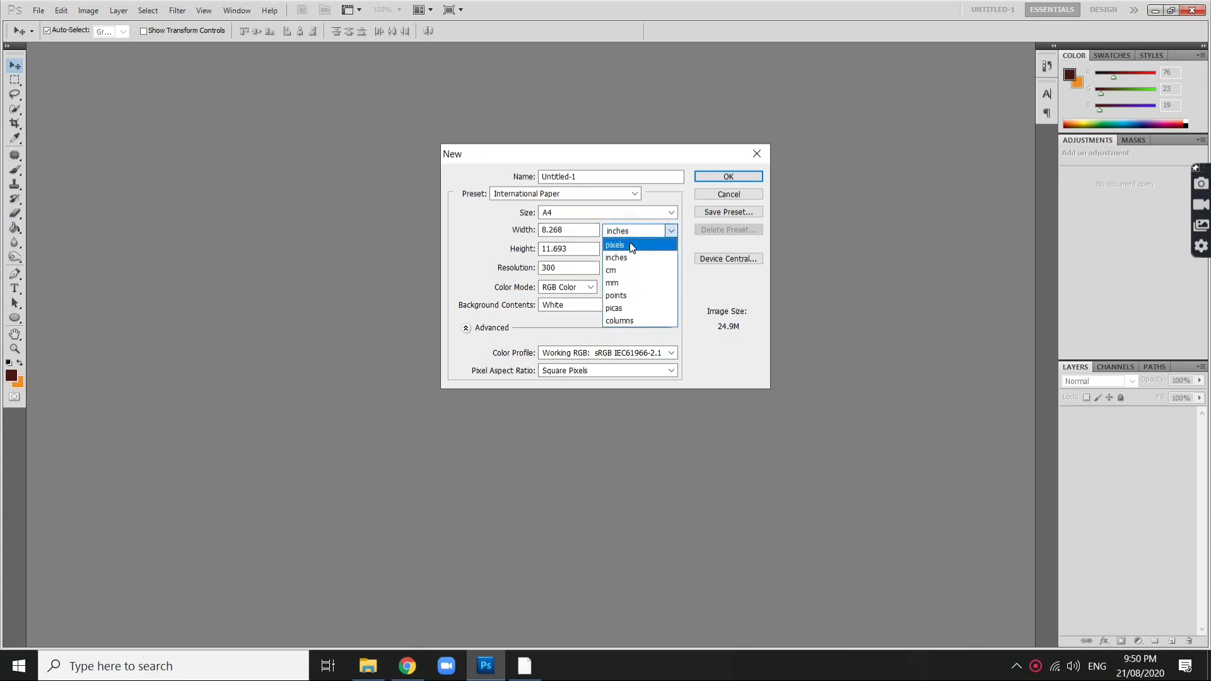
{"action": "left_click", "coordinate": [614, 244]}
{"action": "double_click", "coordinate": [561, 249]}
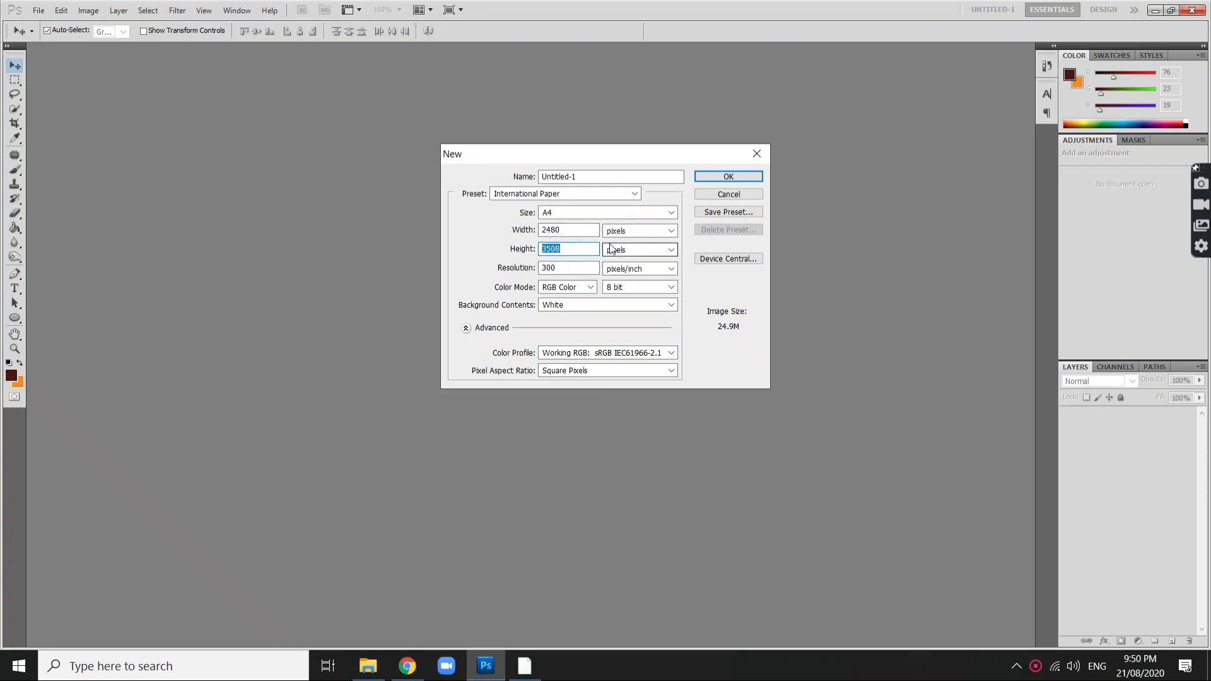
{"action": "left_click", "coordinate": [636, 231]}
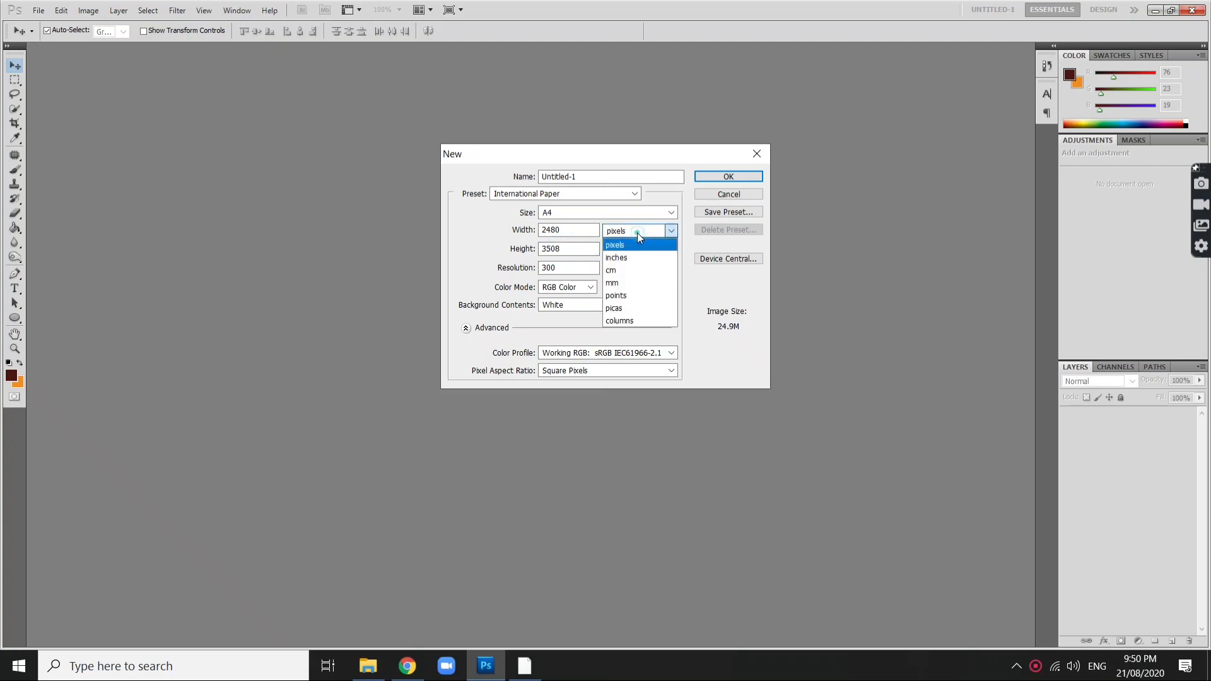
{"action": "left_click", "coordinate": [636, 283]}
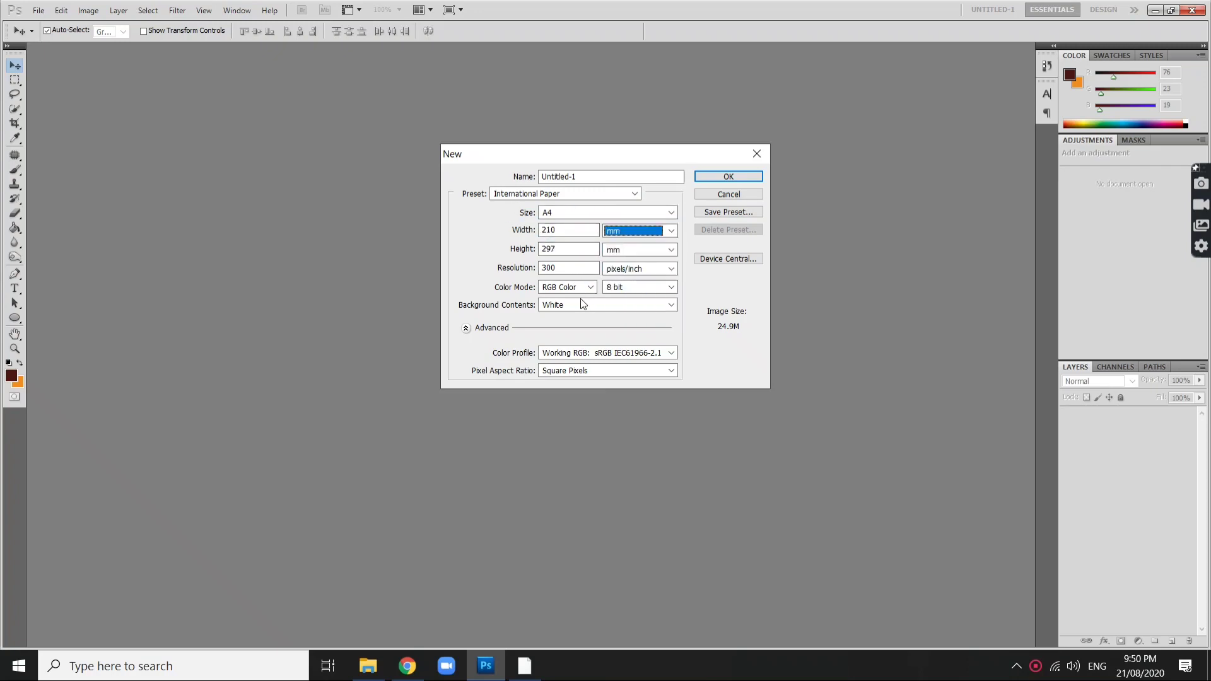
{"action": "key", "text": "Return"}
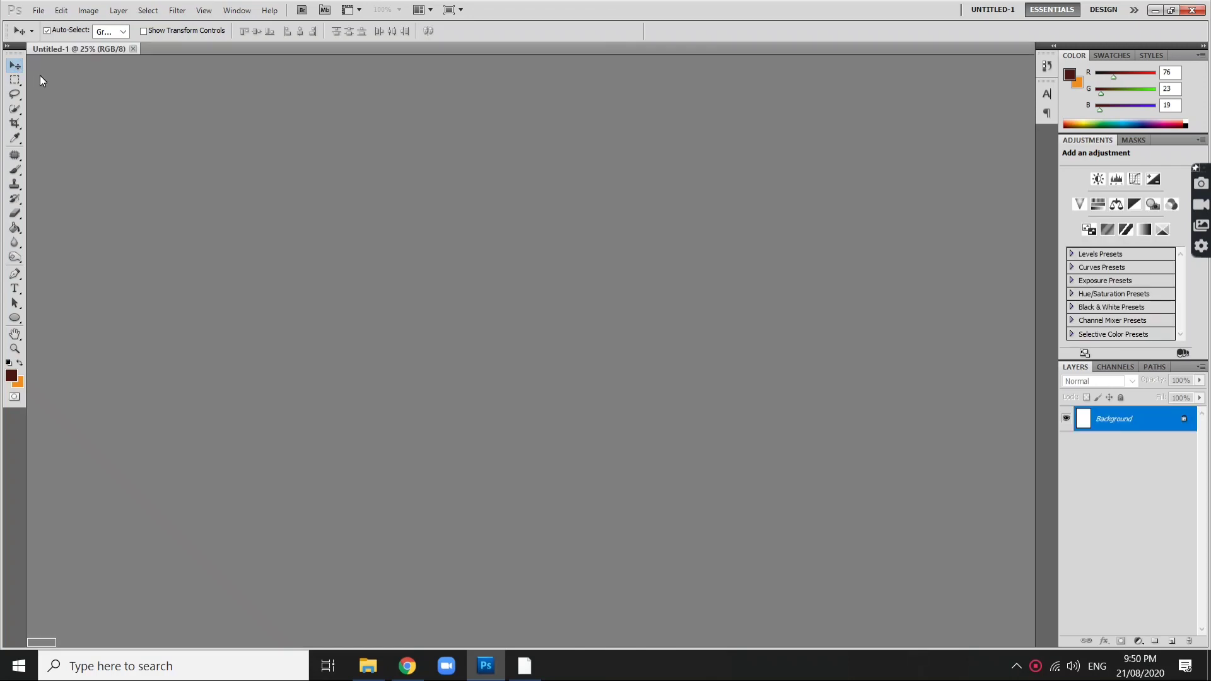
Step: Fit the page in view and draw a large ellipse, Shape 1, over the top-right area
{"action": "key", "text": "ctrl+0"}
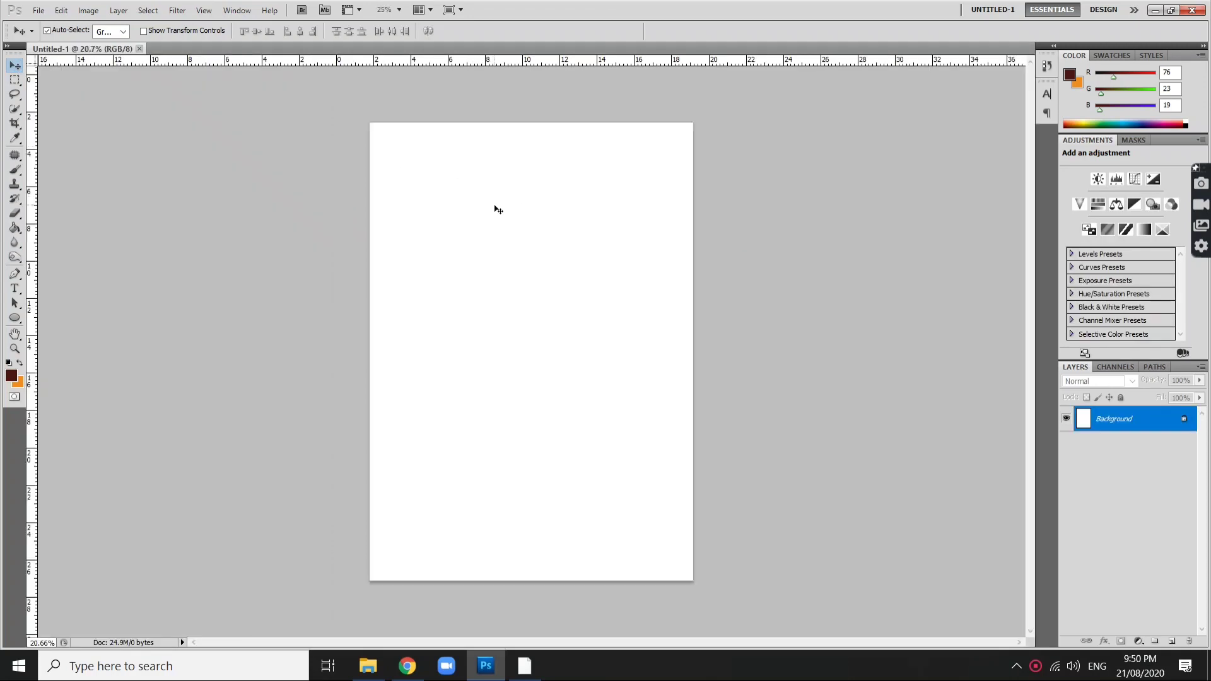
{"action": "scroll", "coordinate": [536, 208], "scroll_direction": "up", "scroll_amount": 1}
{"action": "scroll", "coordinate": [460, 206], "scroll_direction": "down", "scroll_amount": 1}
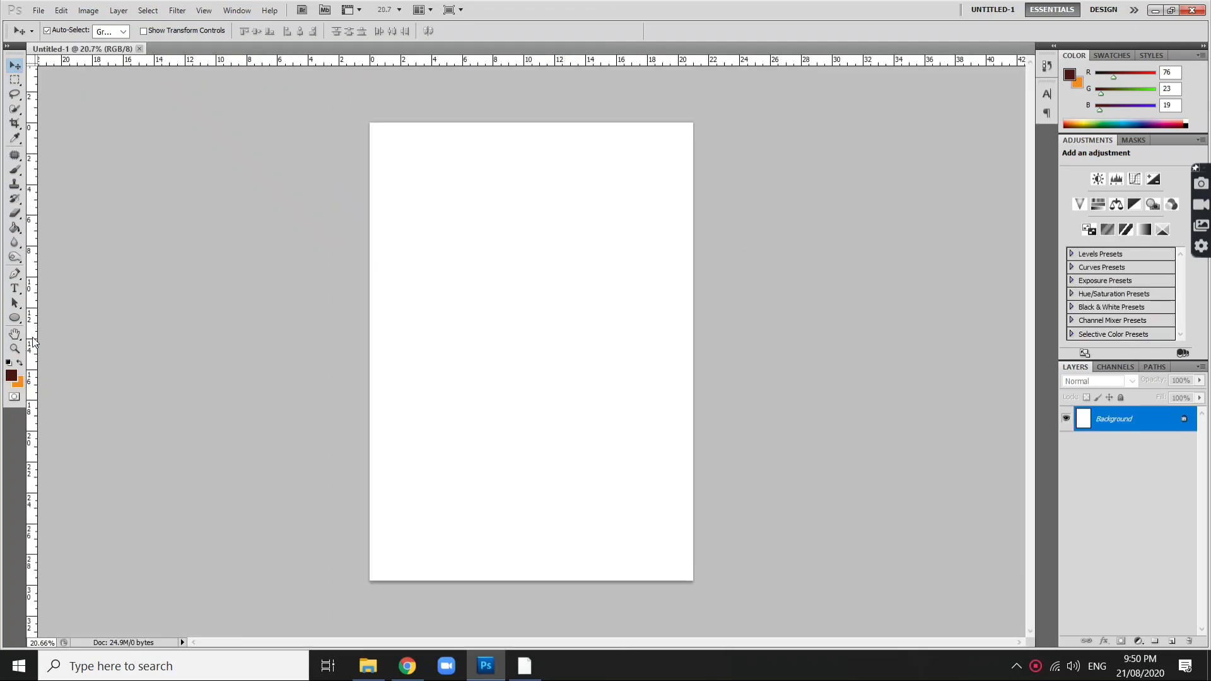
{"action": "left_click_drag", "start_coordinate": [14, 320], "coordinate": [83, 338]}
{"action": "left_click", "coordinate": [82, 341]}
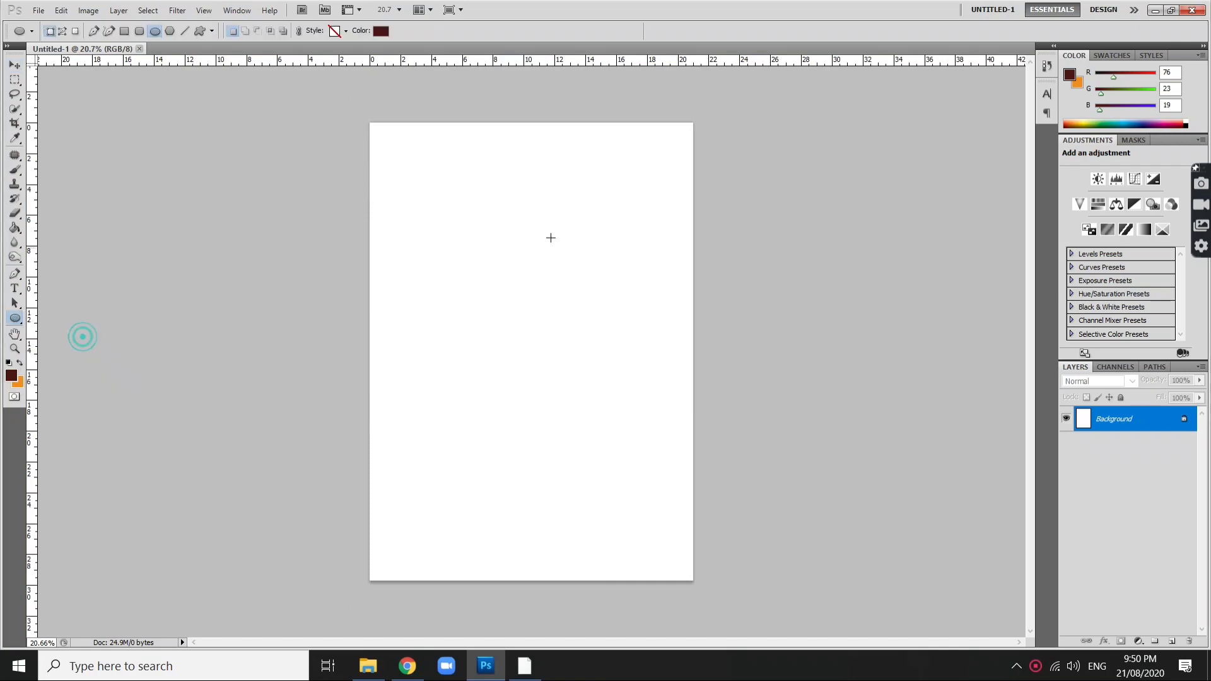
{"action": "left_click_drag", "start_coordinate": [410, 100], "coordinate": [781, 342]}
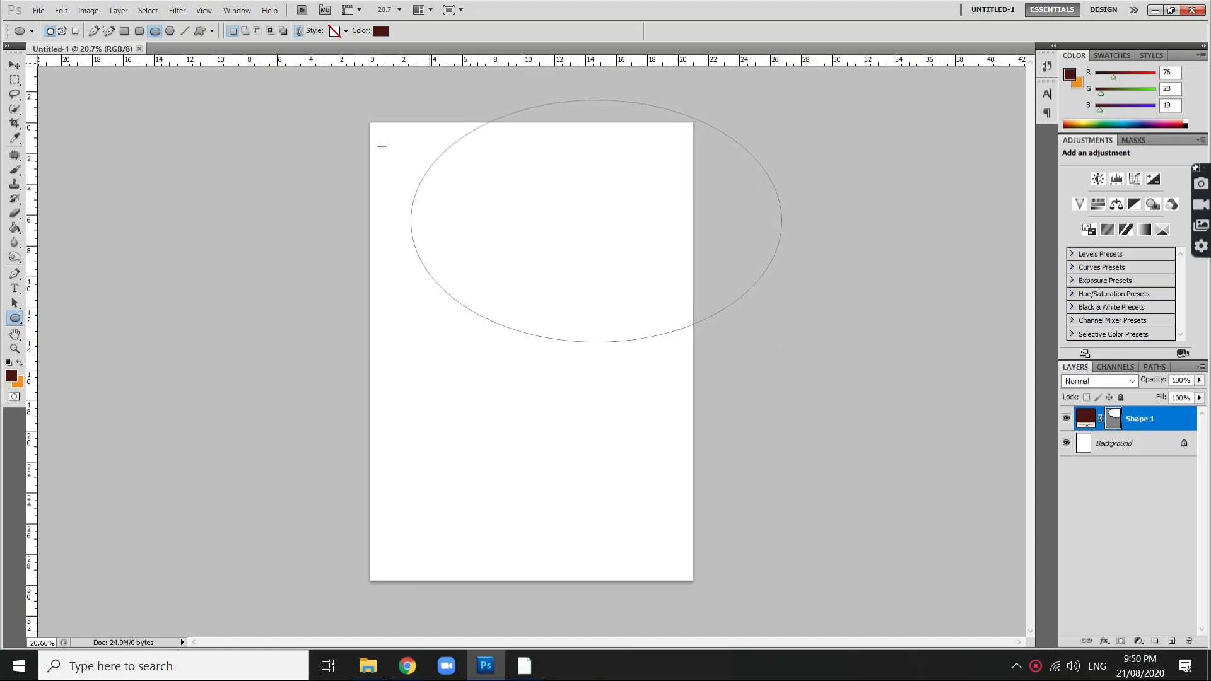
{"action": "left_click", "coordinate": [15, 66]}
{"action": "key", "text": "ctrl+minus"}
{"action": "left_click", "coordinate": [600, 237]}
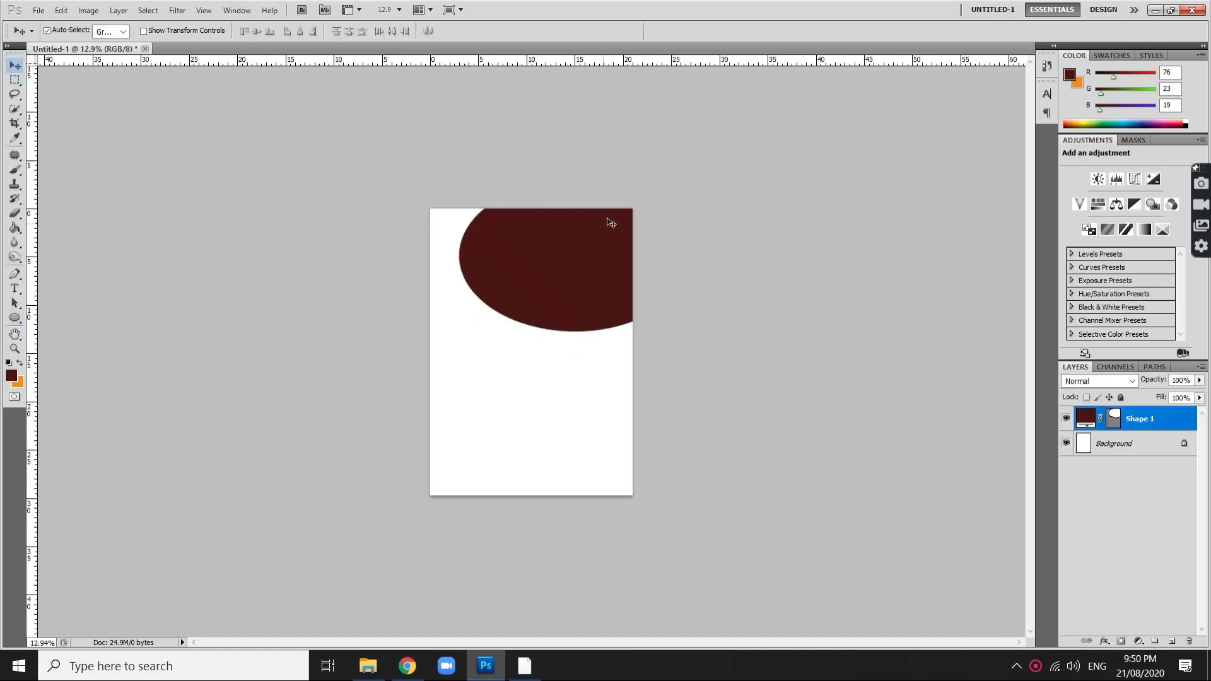
Step: Rotate the ellipse about 20° and scale it to roughly 106% using Transform Path
{"action": "key", "text": "ctrl+t"}
{"action": "left_click_drag", "start_coordinate": [775, 133], "coordinate": [826, 208]}
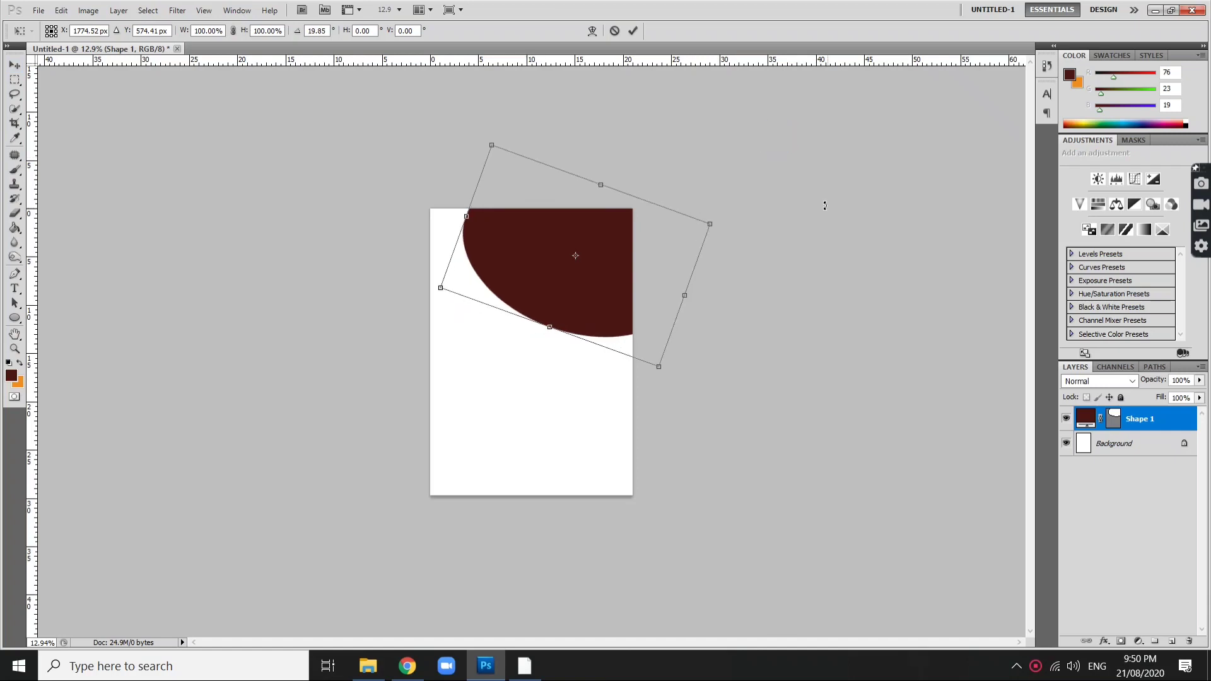
{"action": "key", "text": "Escape"}
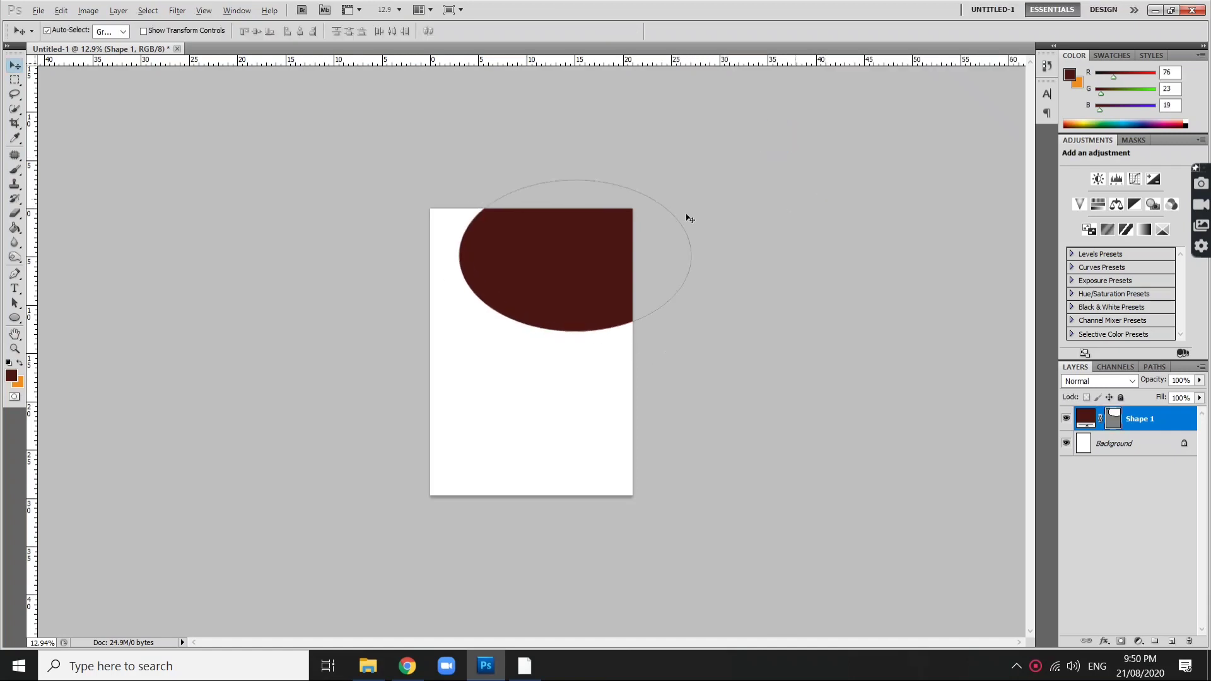
{"action": "left_click", "coordinate": [61, 10]}
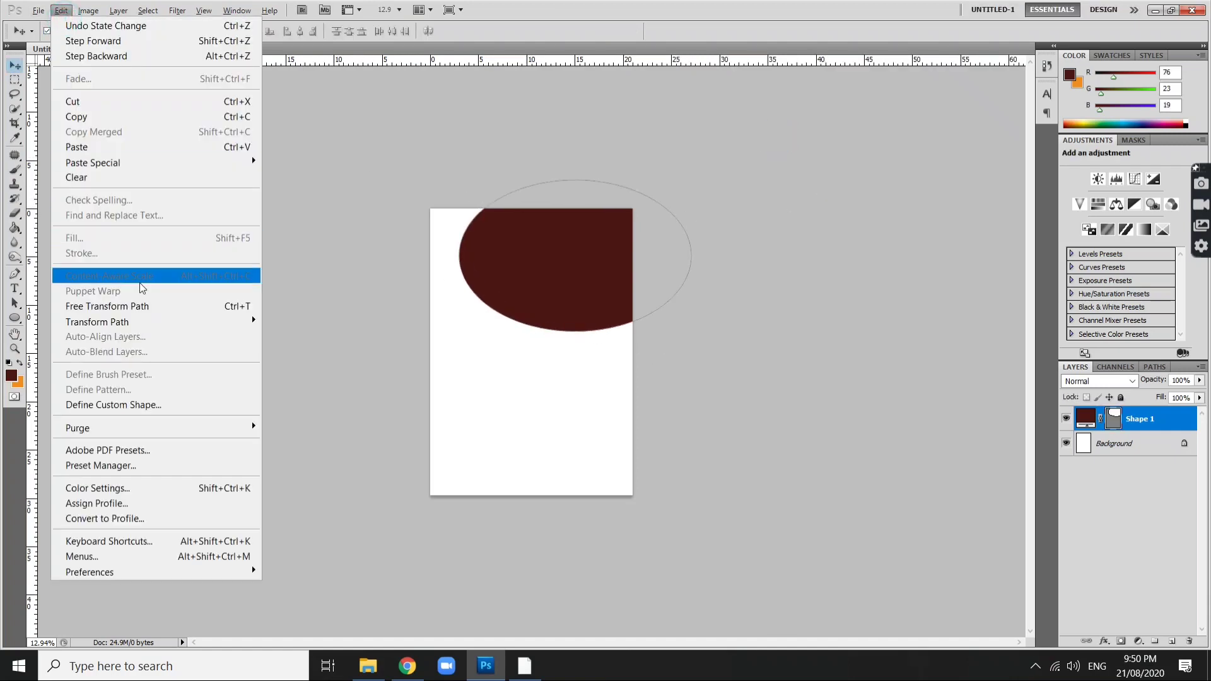
{"action": "mouse_move", "coordinate": [97, 322]}
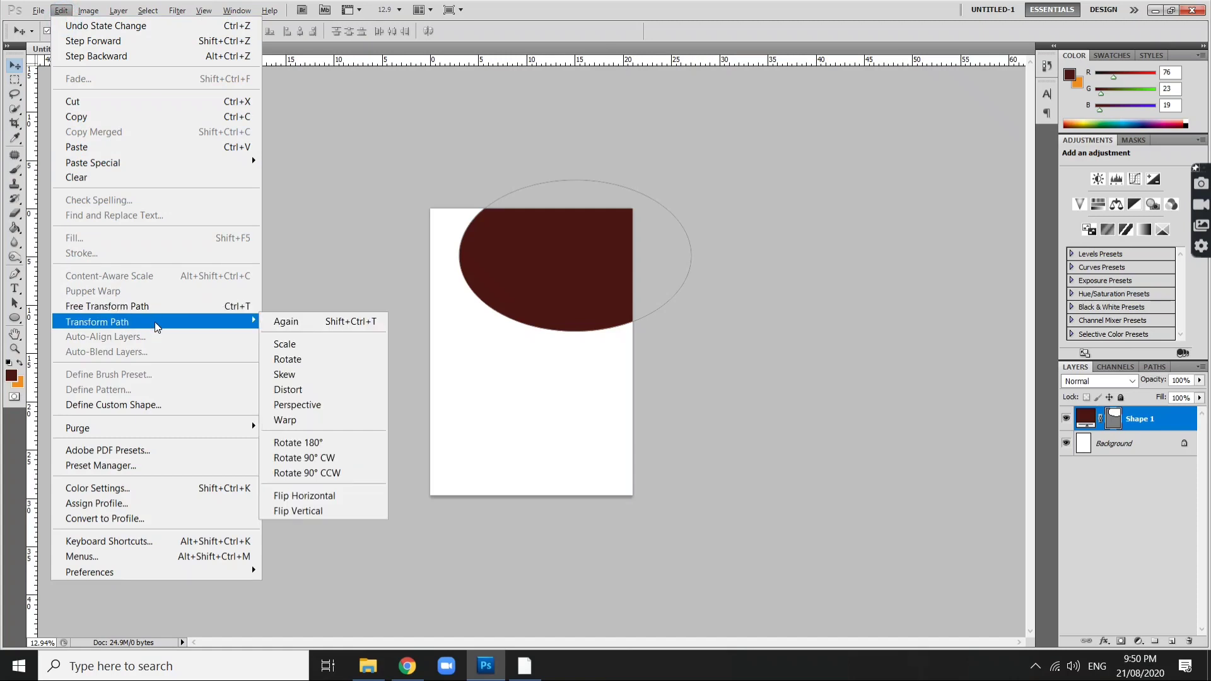
{"action": "left_click", "coordinate": [126, 306]}
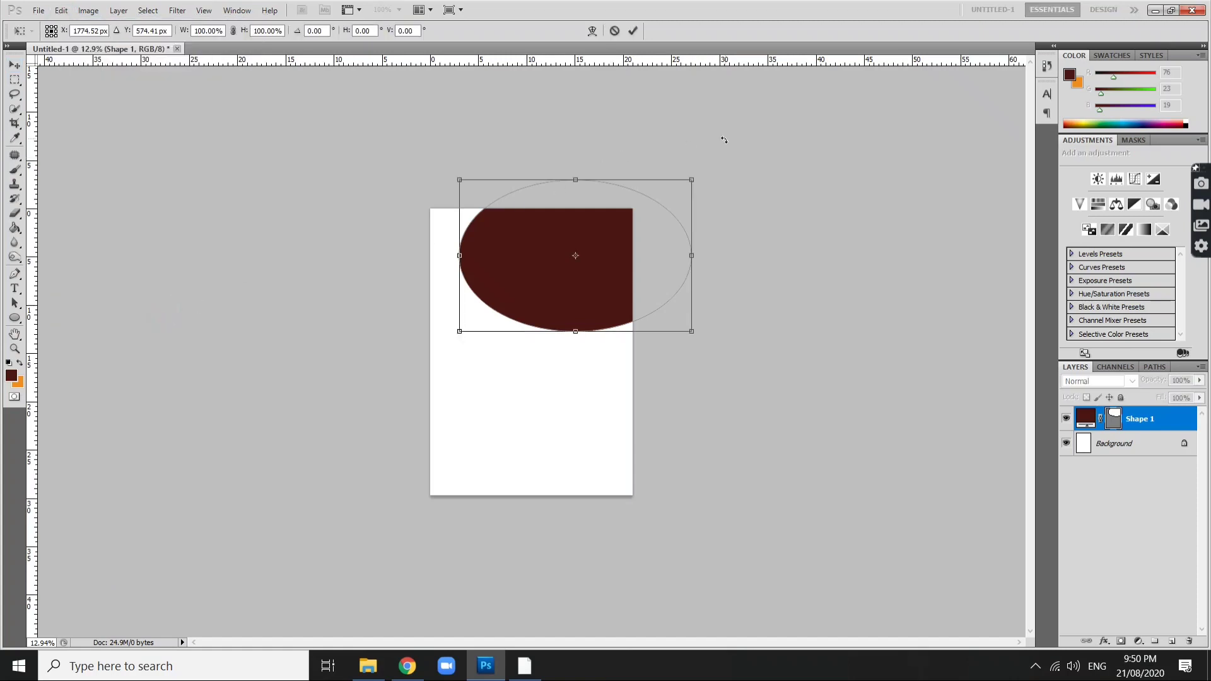
{"action": "left_click_drag", "start_coordinate": [725, 140], "coordinate": [790, 202]}
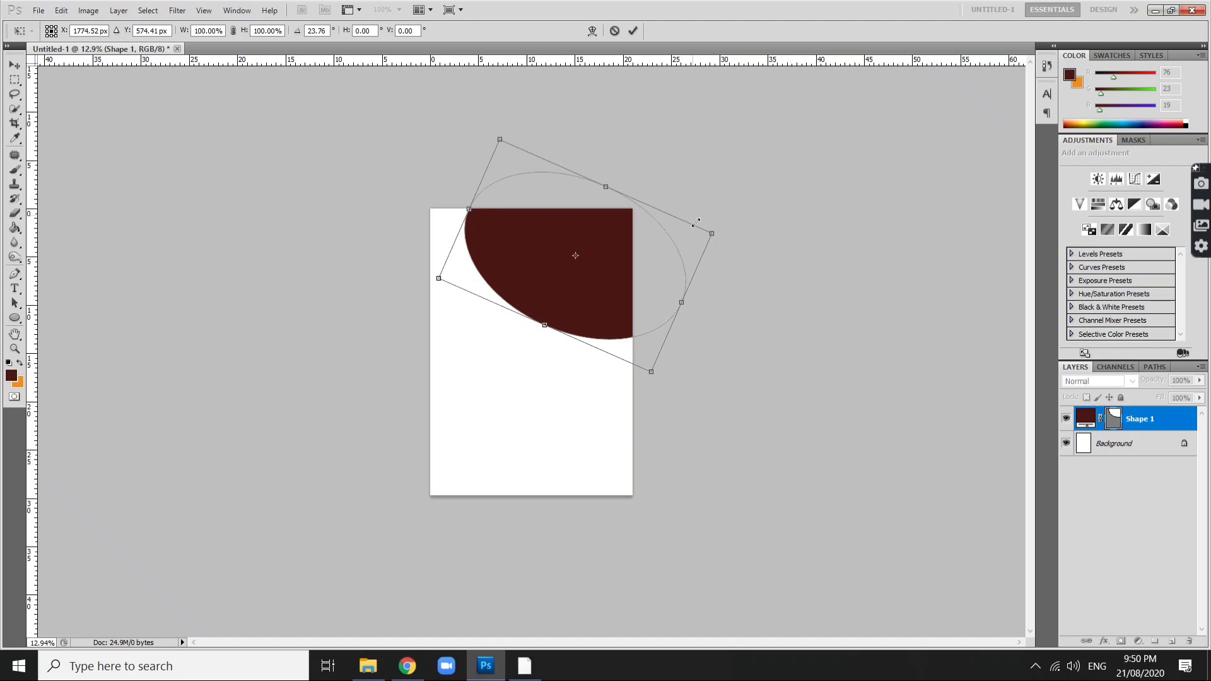
{"action": "left_click_drag", "start_coordinate": [713, 232], "coordinate": [759, 185]}
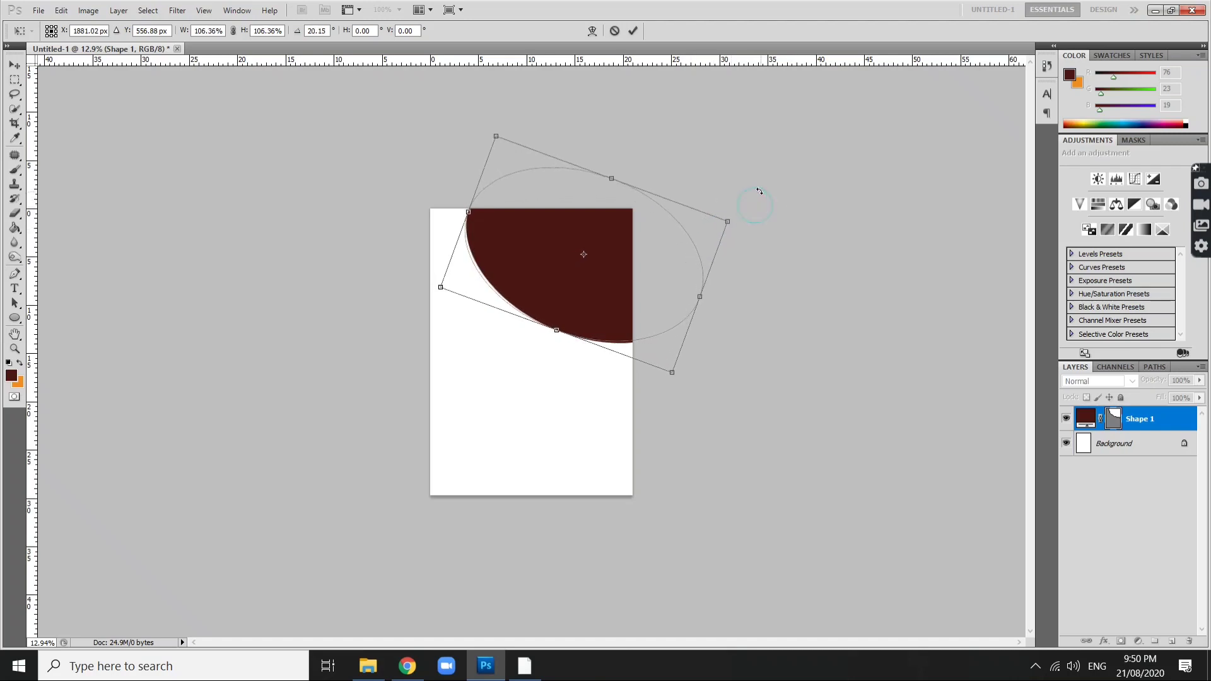
{"action": "key", "text": "Return"}
Step: Nudge the tilted ellipse slightly up and left with the Move tool
{"action": "key", "text": "v"}
{"action": "left_click", "coordinate": [730, 254]}
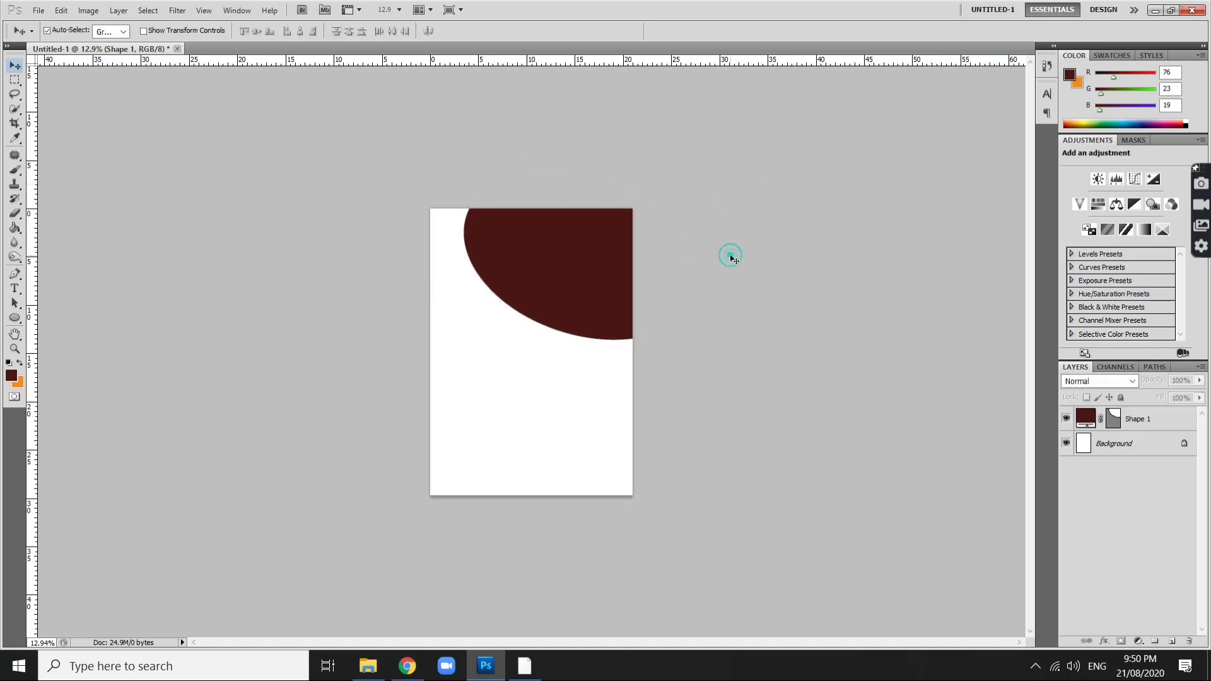
{"action": "left_click_drag", "start_coordinate": [592, 284], "coordinate": [589, 276]}
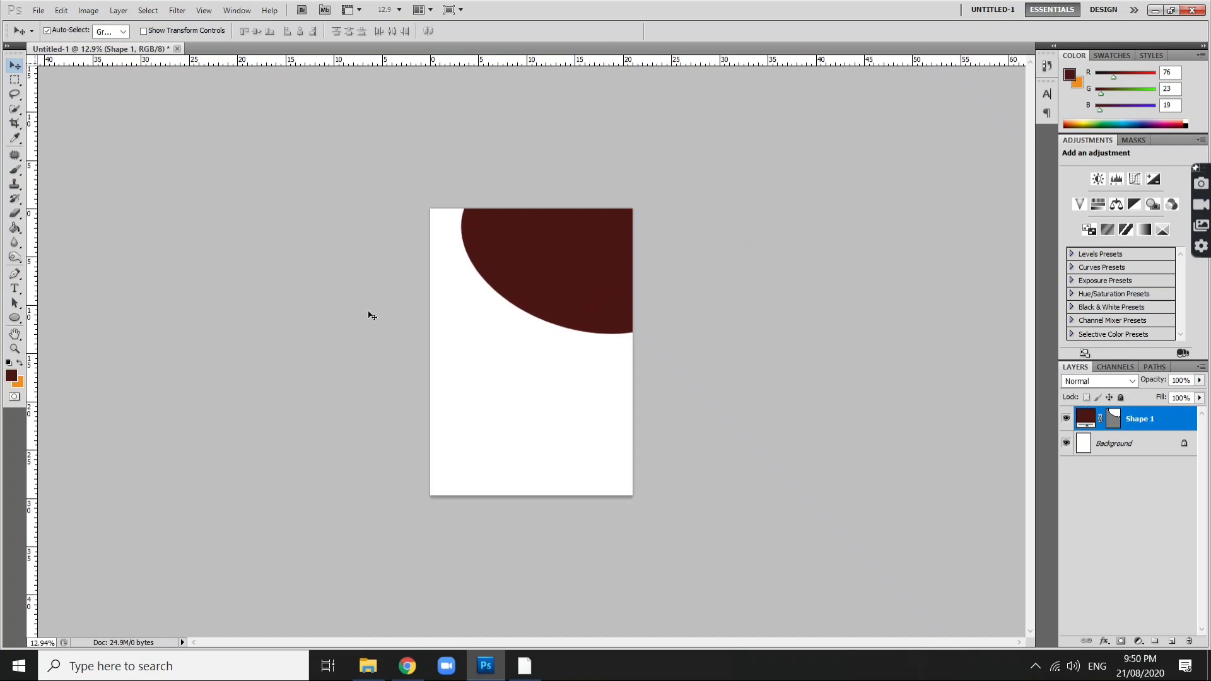
{"action": "left_click", "coordinate": [416, 661]}
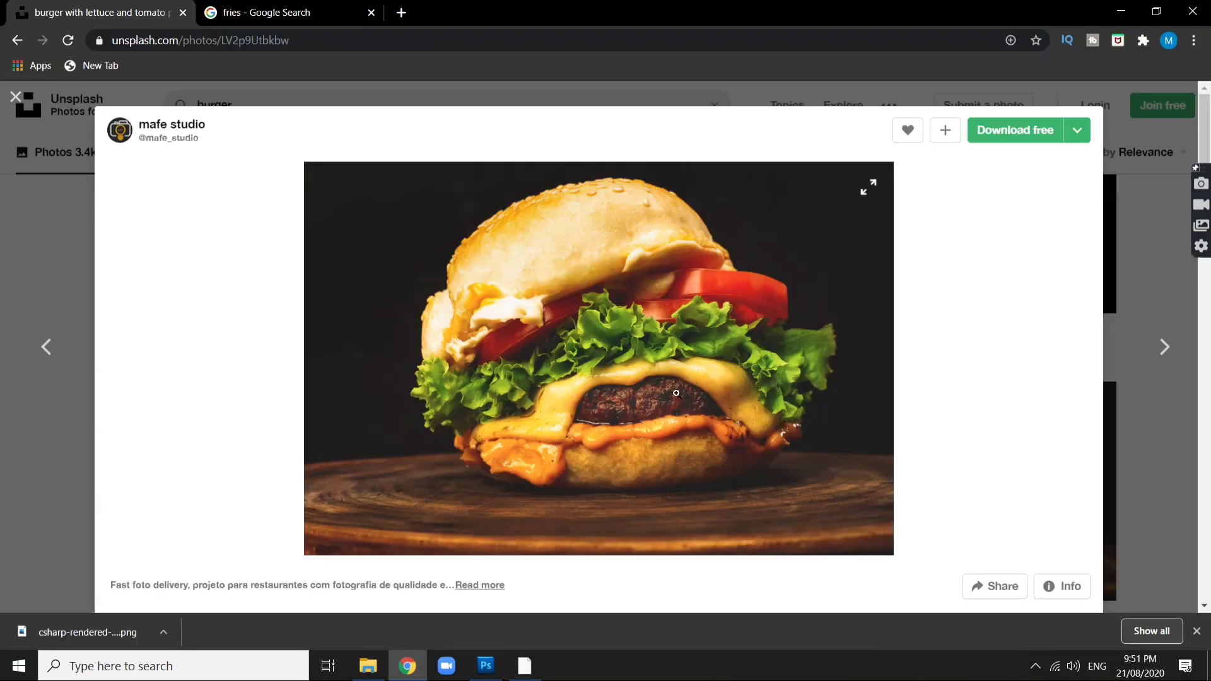
Step: Copy the Unsplash burger photo in Chrome and return to the Photoshop poster
{"action": "right_click", "coordinate": [586, 411]}
{"action": "left_click", "coordinate": [707, 443]}
{"action": "left_click", "coordinate": [487, 664]}
{"action": "left_click", "coordinate": [611, 305]}
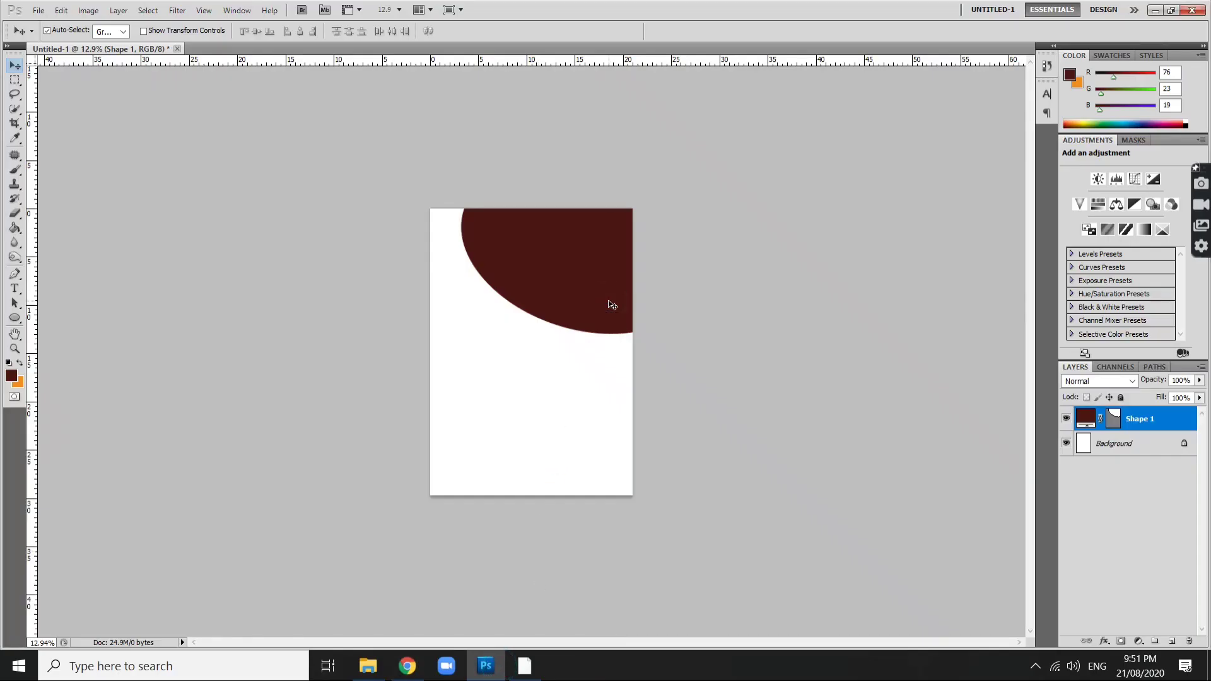
Step: Paste the burger photo near the page top and resize it to cover the ellipse
{"action": "key", "text": "ctrl+v"}
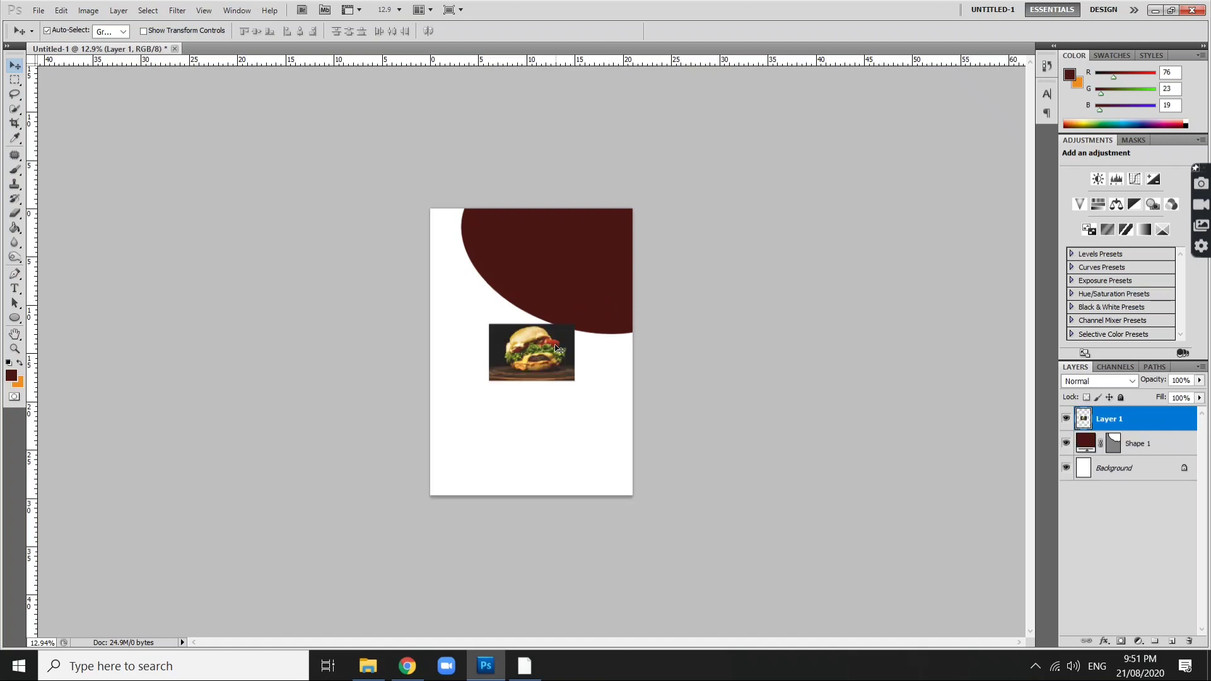
{"action": "mouse_move", "coordinate": [556, 349]}
{"action": "left_mouse_down"}
{"action": "mouse_move", "coordinate": [528, 314]}
{"action": "mouse_move", "coordinate": [674, 190]}
{"action": "mouse_move", "coordinate": [658, 208]}
{"action": "left_mouse_up"}
{"action": "key", "text": "ctrl+t"}
{"action": "left_click_drag", "start_coordinate": [595, 232], "coordinate": [596, 233]}
{"action": "double_click", "coordinate": [592, 233]}
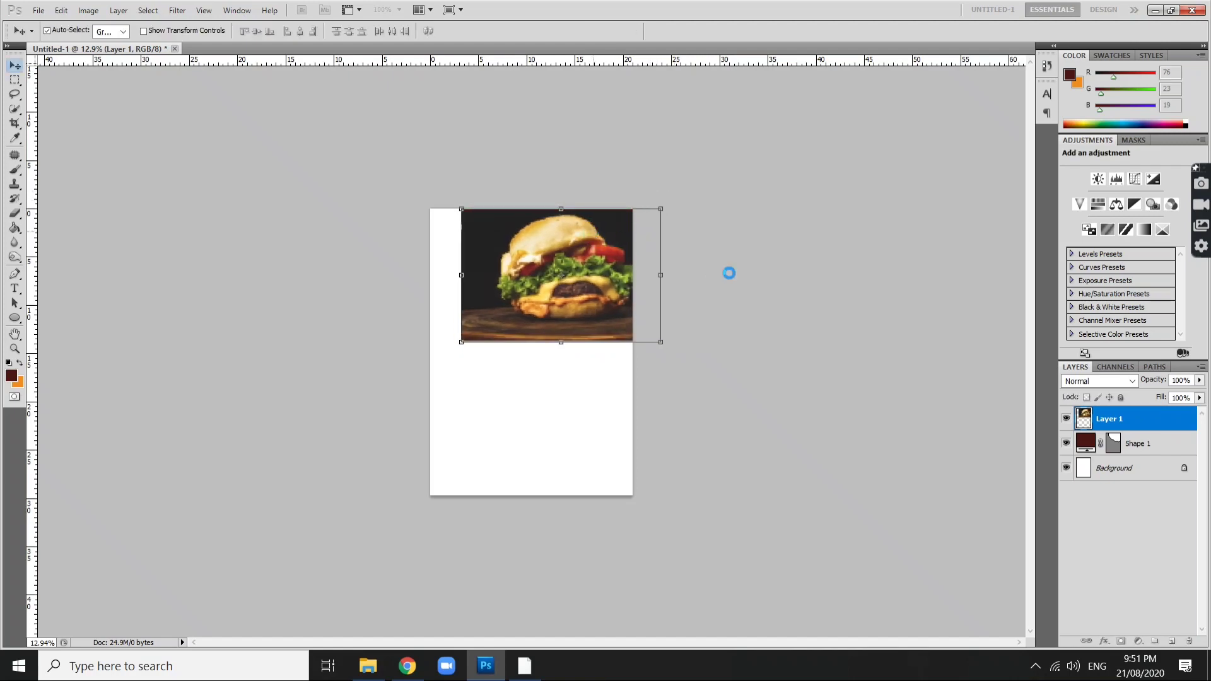
Step: Clip the burger photo into the Shape 1 ellipse and nudge it up and left
{"action": "right_click", "coordinate": [1154, 427]}
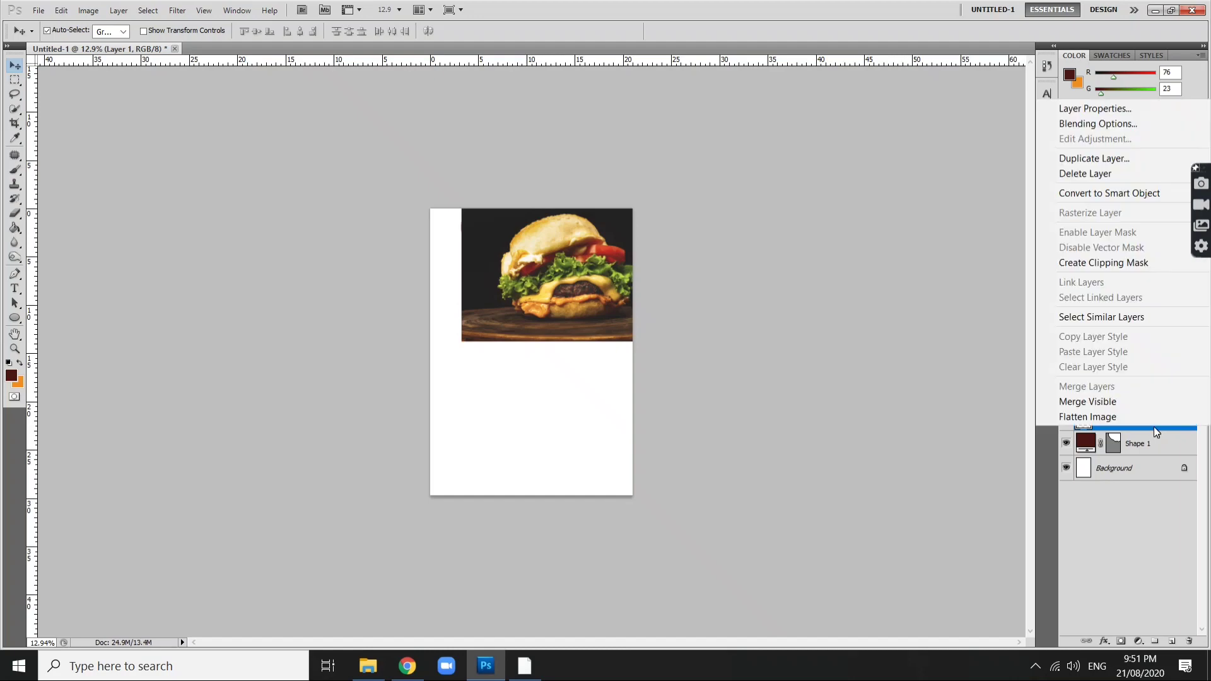
{"action": "left_click", "coordinate": [1089, 263]}
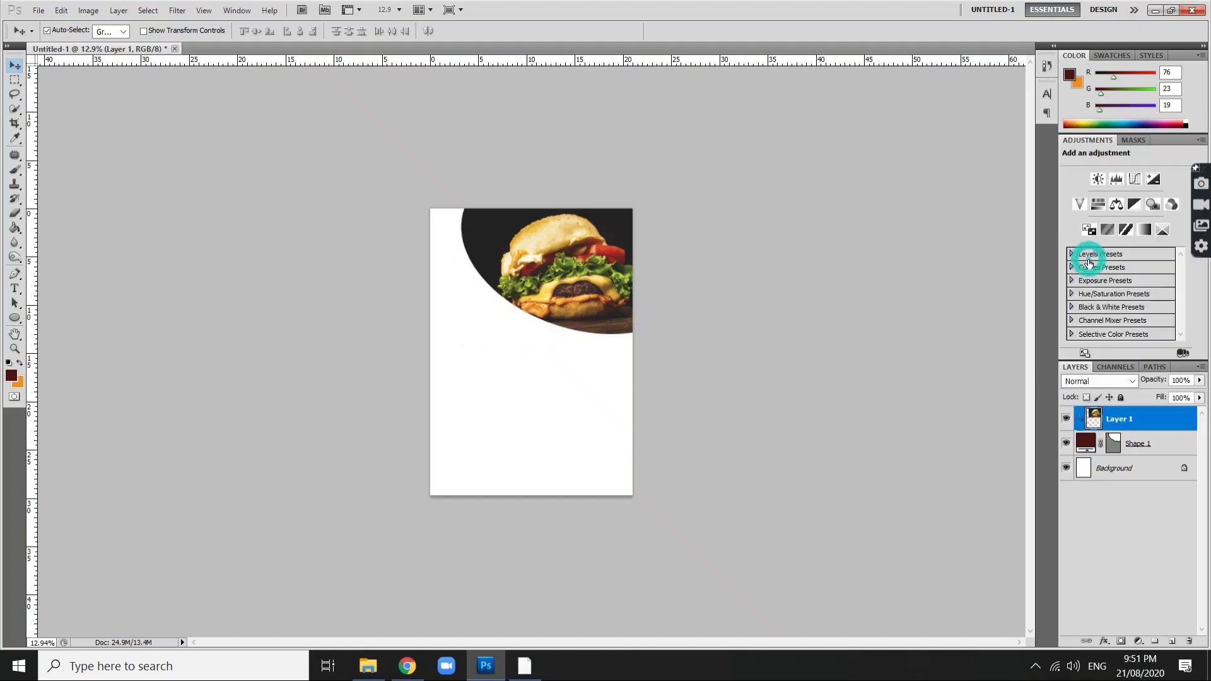
{"action": "scroll", "coordinate": [668, 293], "scroll_direction": "up", "scroll_amount": 1}
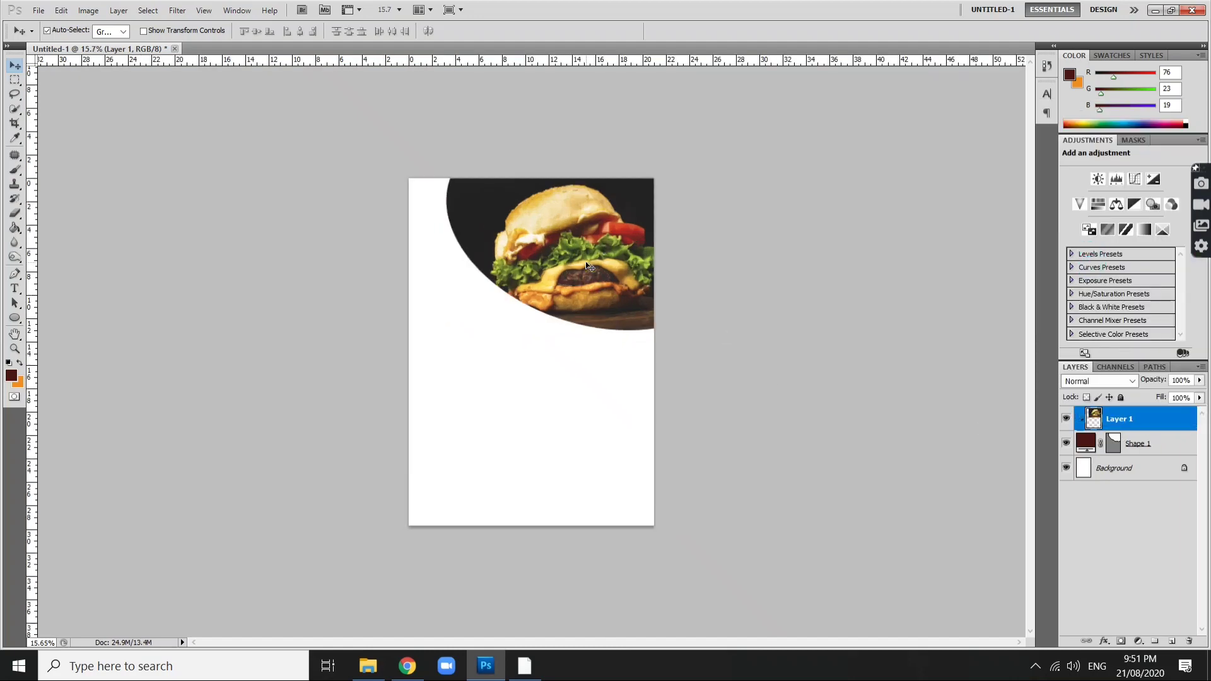
{"action": "scroll", "coordinate": [634, 265], "scroll_direction": "up", "scroll_amount": 1}
{"action": "scroll", "coordinate": [602, 243], "scroll_direction": "up", "scroll_amount": 1}
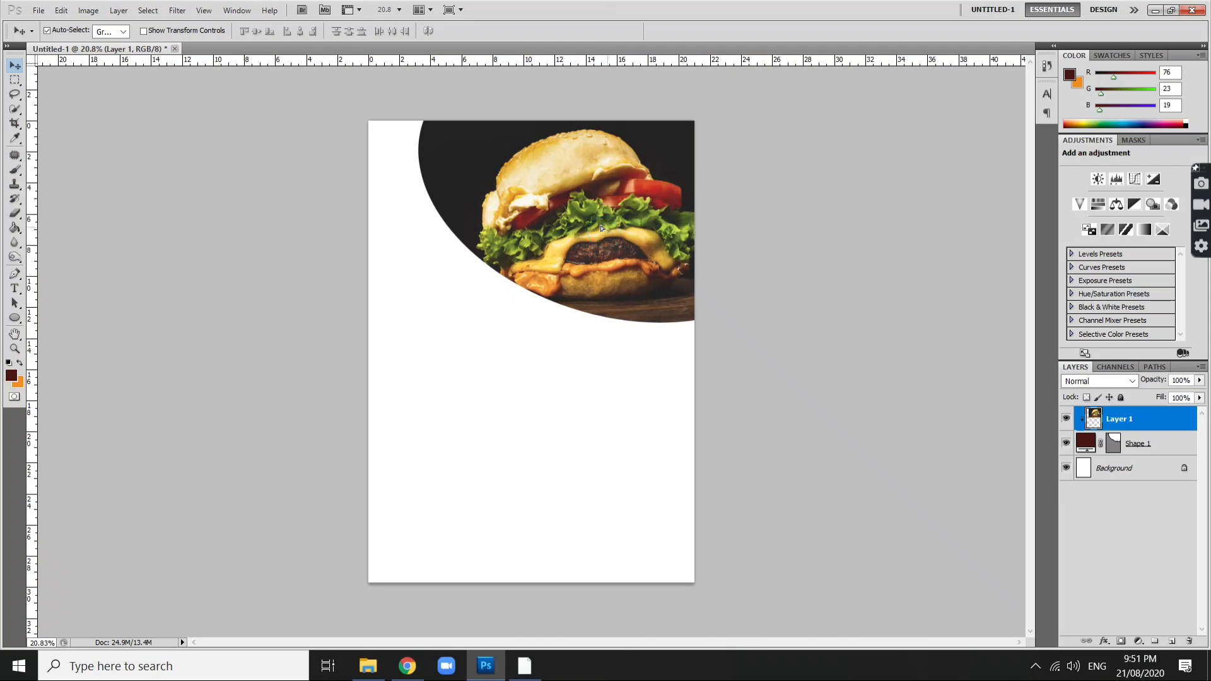
{"action": "left_click_drag", "start_coordinate": [606, 232], "coordinate": [600, 229]}
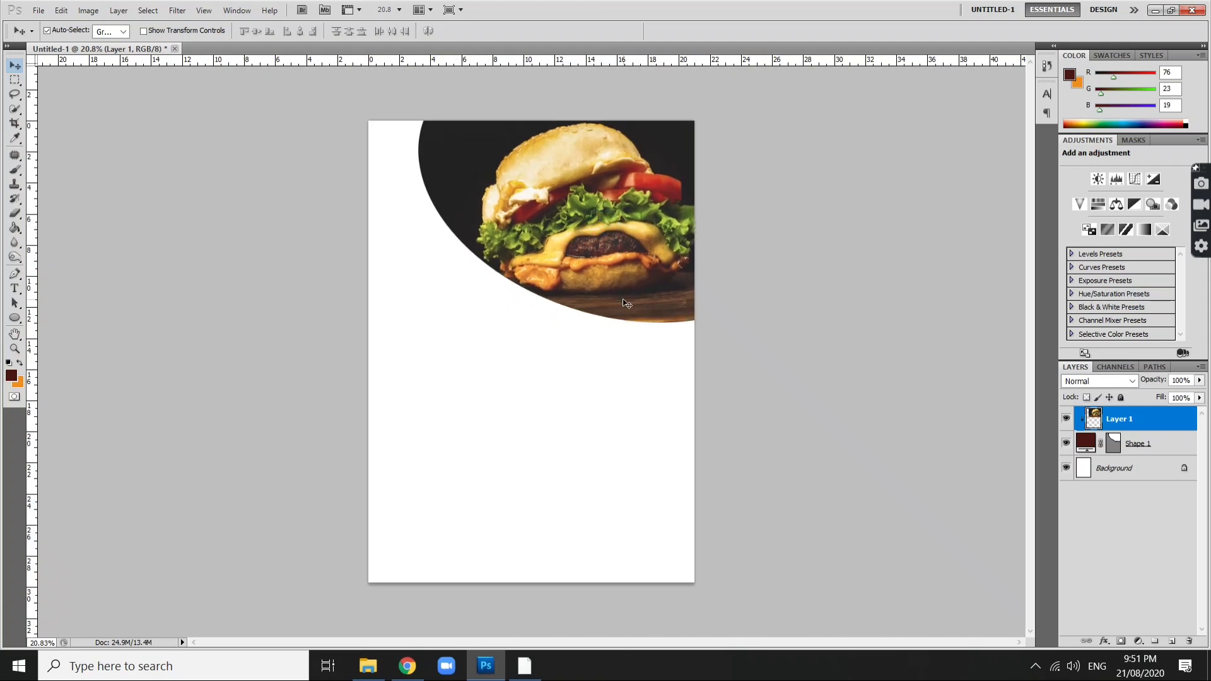
{"action": "left_click", "coordinate": [1176, 447]}
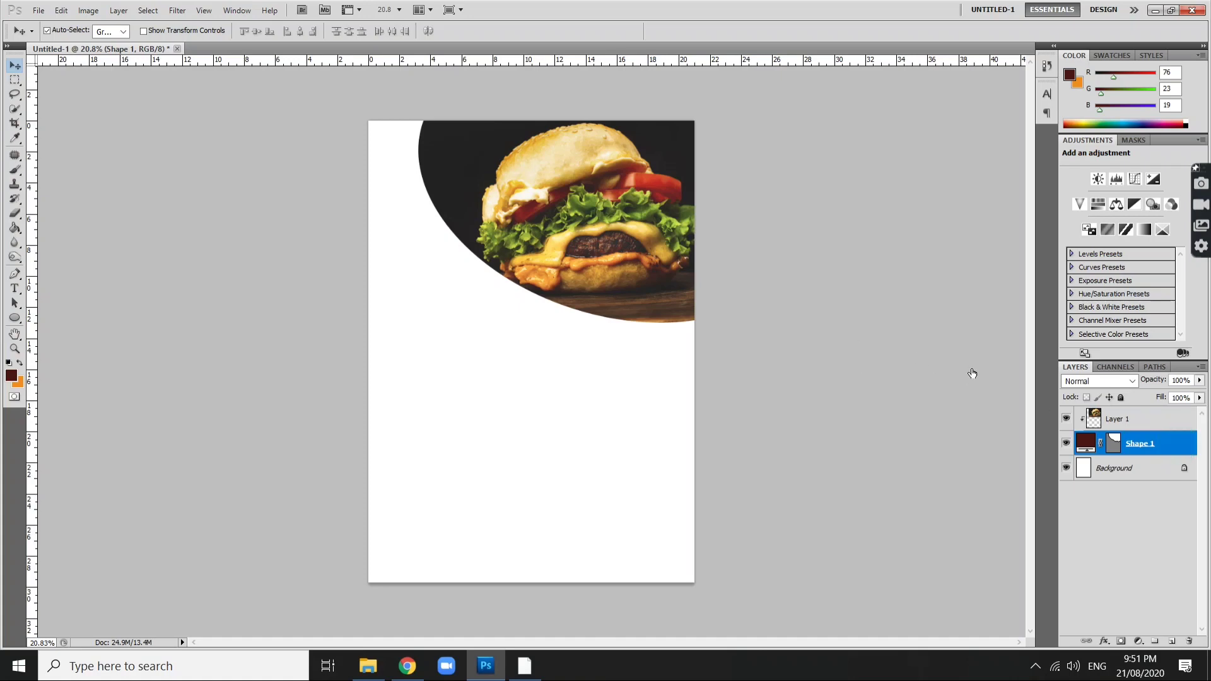
Step: Add a white 20 px Stroke layer style to the Shape 1 ellipse
{"action": "double_click", "coordinate": [1160, 443]}
{"action": "left_click", "coordinate": [762, 421]}
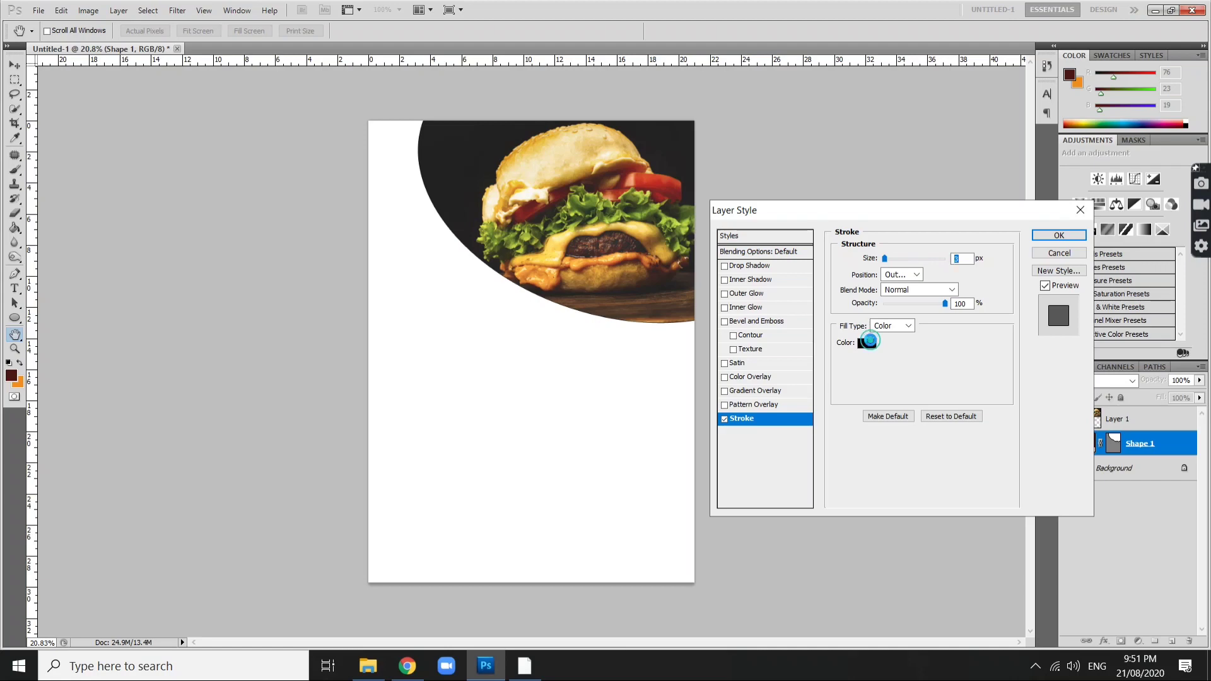
{"action": "left_click", "coordinate": [866, 343]}
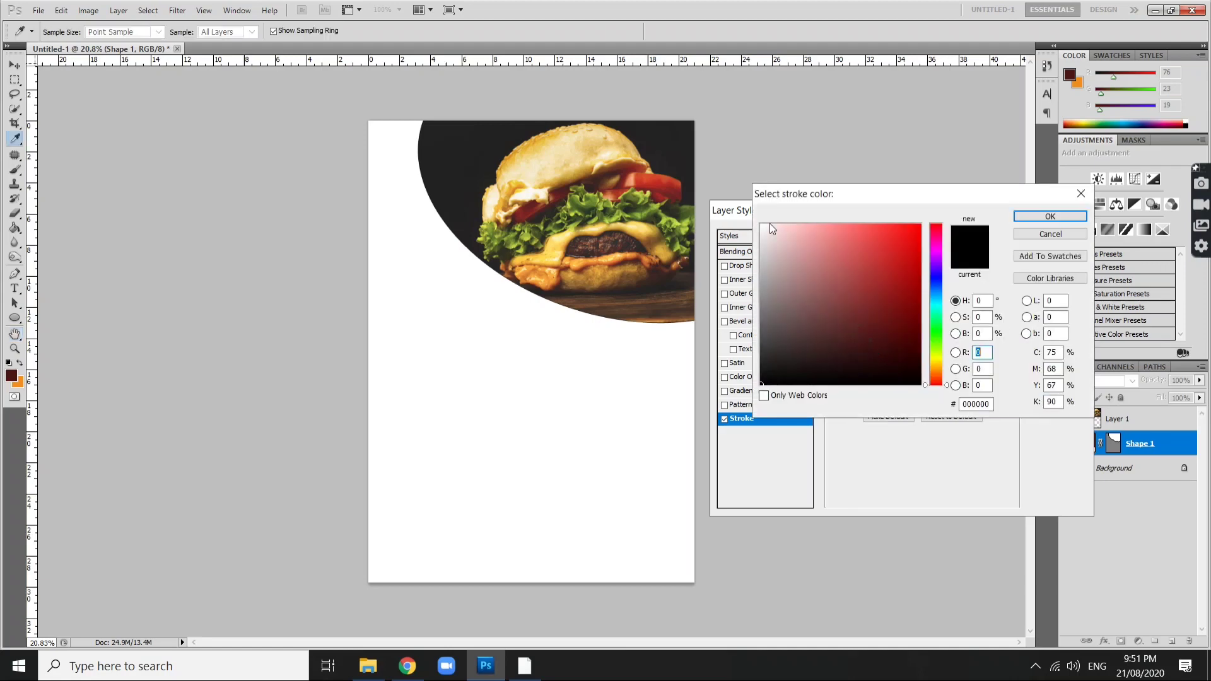
{"action": "left_click", "coordinate": [1050, 216]}
{"action": "type", "text": "20"}
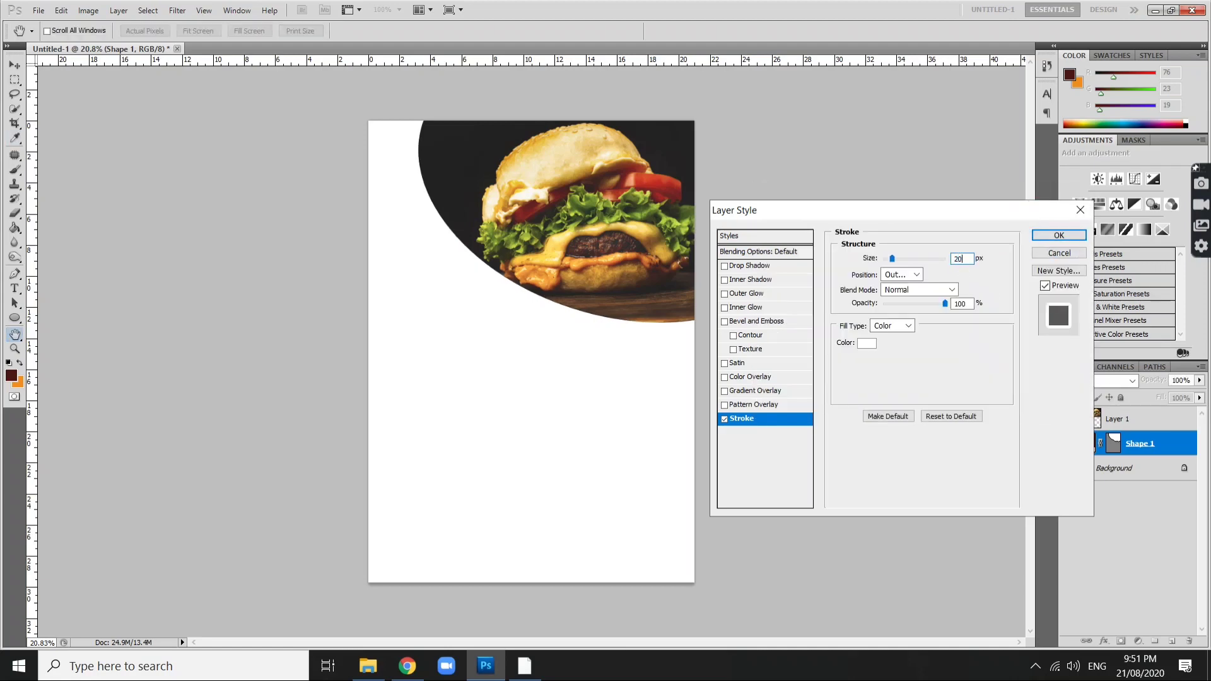
{"action": "key", "text": "Return"}
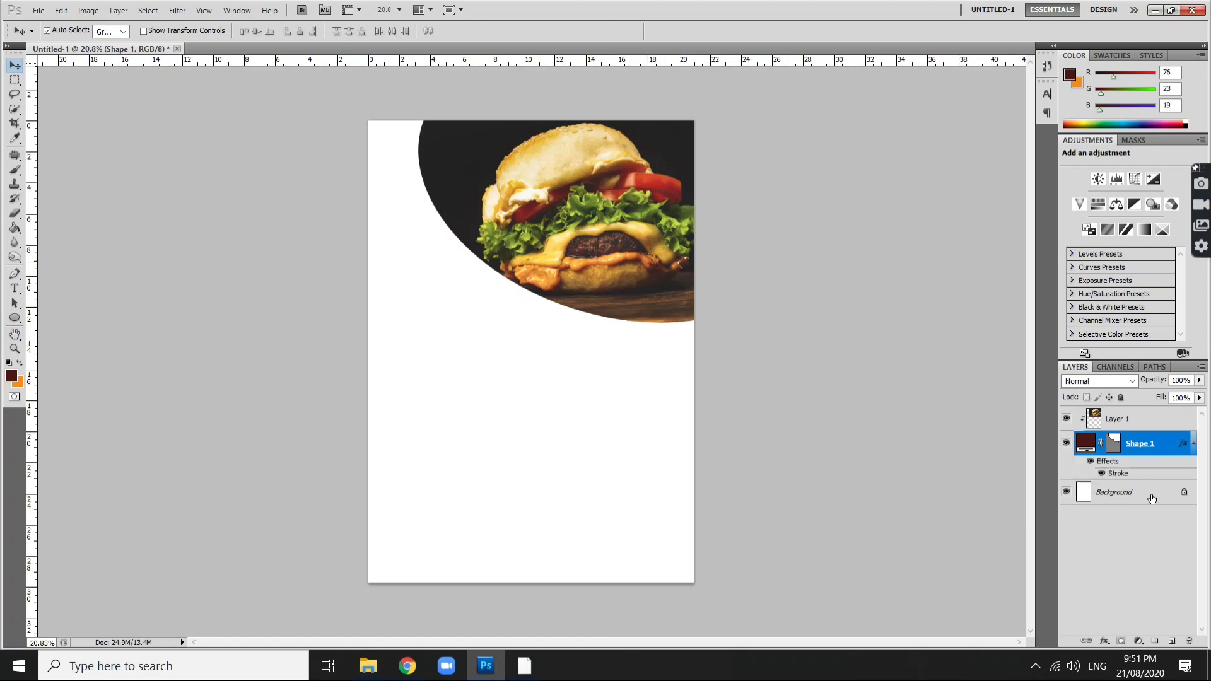
{"action": "left_click", "coordinate": [1151, 495]}
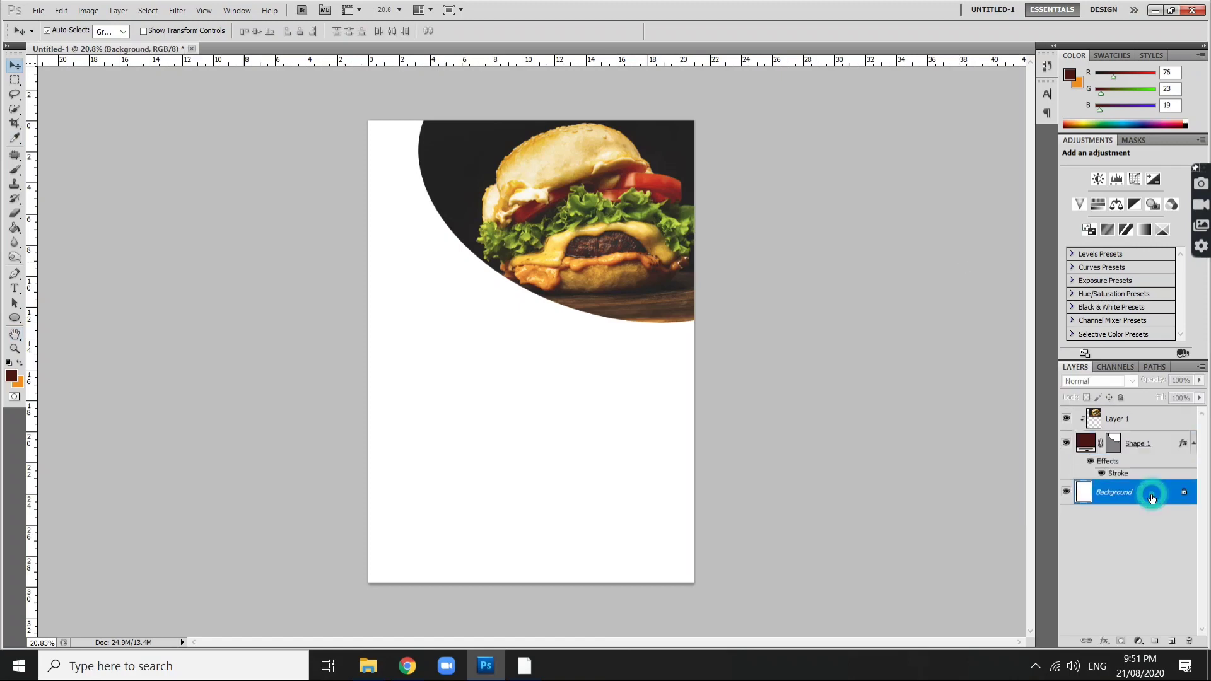
{"action": "left_click", "coordinate": [12, 378]}
Step: Fill the white Background layer with the dark red foreground colour
{"action": "key", "text": "Return"}
{"action": "left_click", "coordinate": [12, 228]}
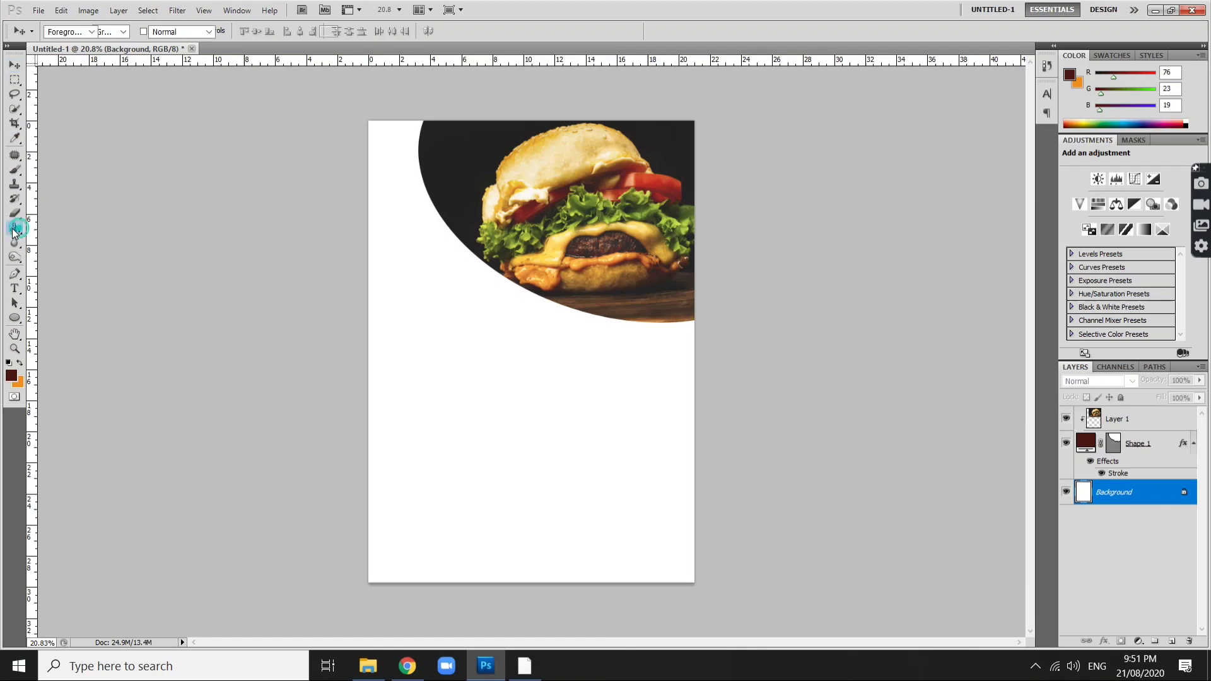
{"action": "left_click", "coordinate": [494, 330]}
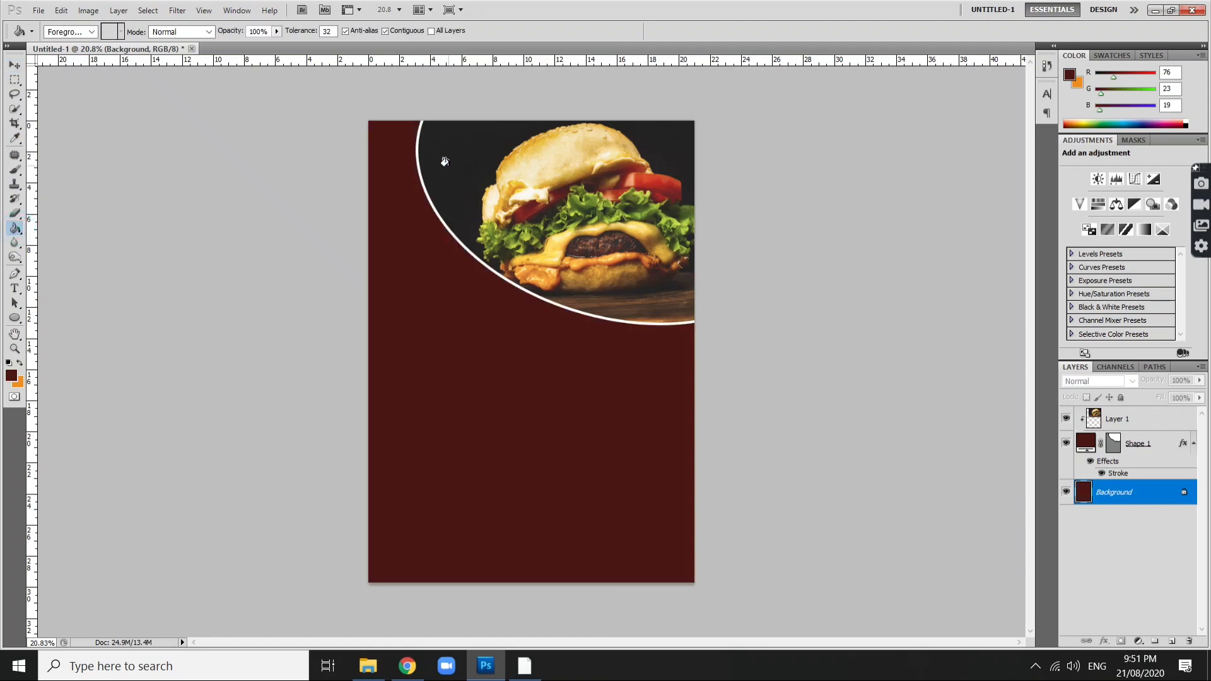
{"action": "left_click", "coordinate": [13, 66]}
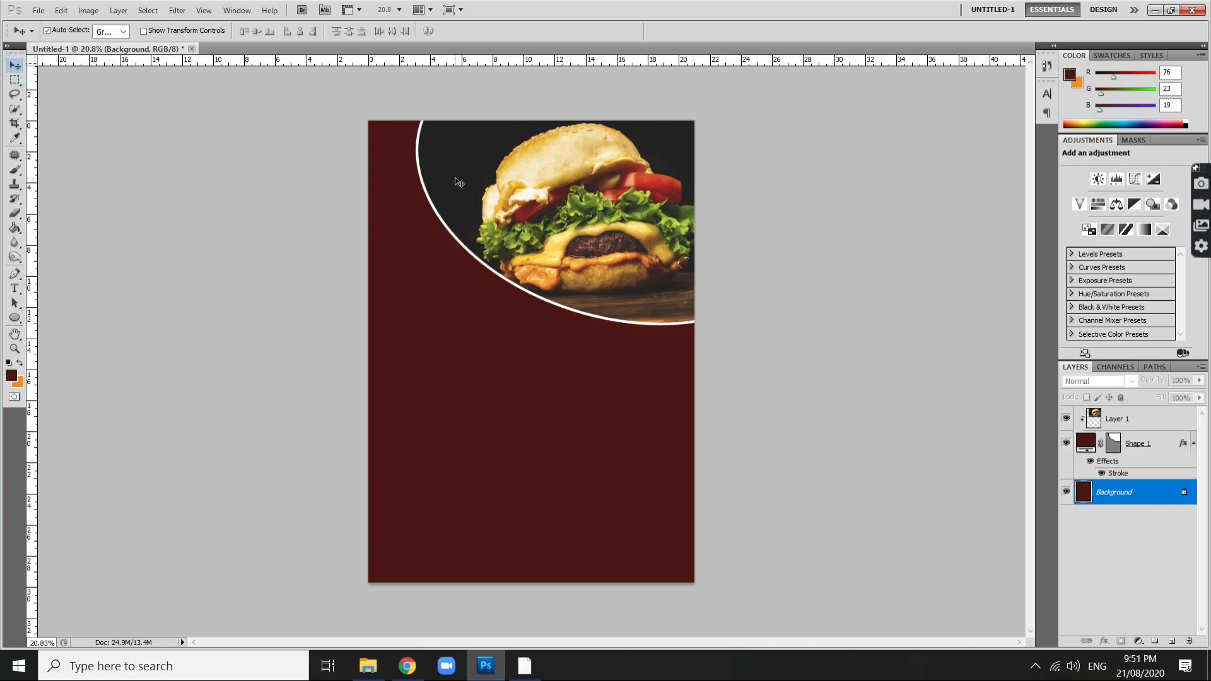
{"action": "left_click", "coordinate": [455, 181]}
Step: Thicken Shape 1's white Stroke to about 40 px
{"action": "left_click", "coordinate": [1167, 446]}
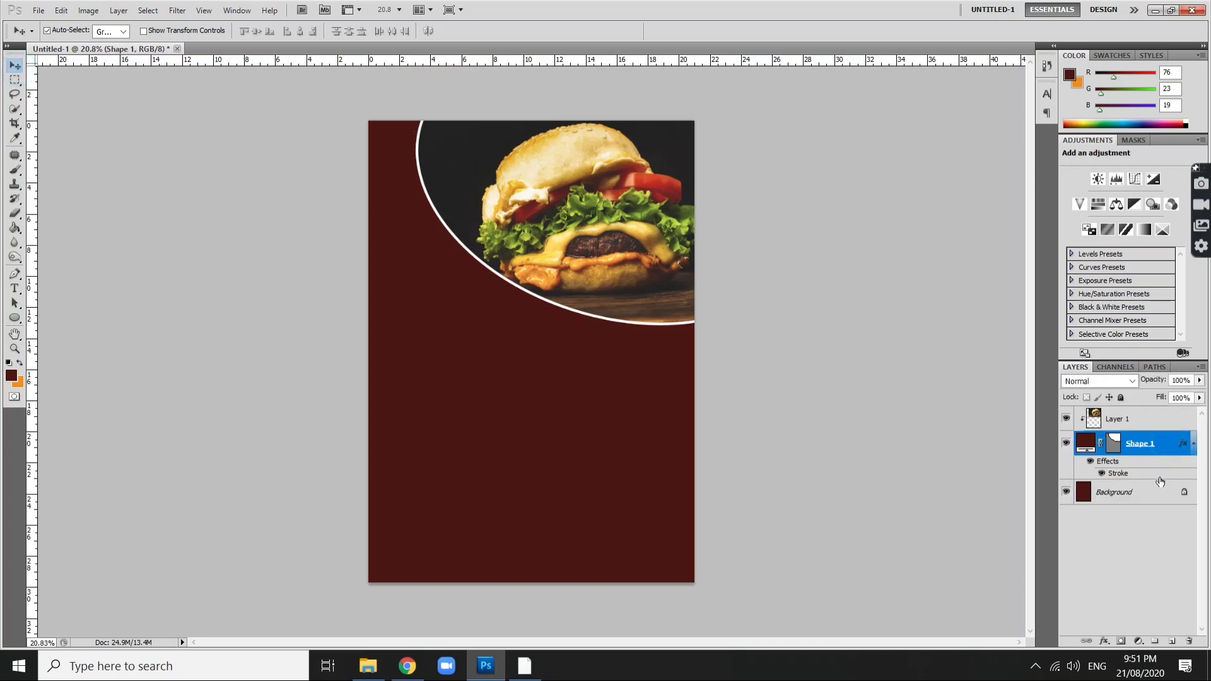
{"action": "double_click", "coordinate": [1160, 481]}
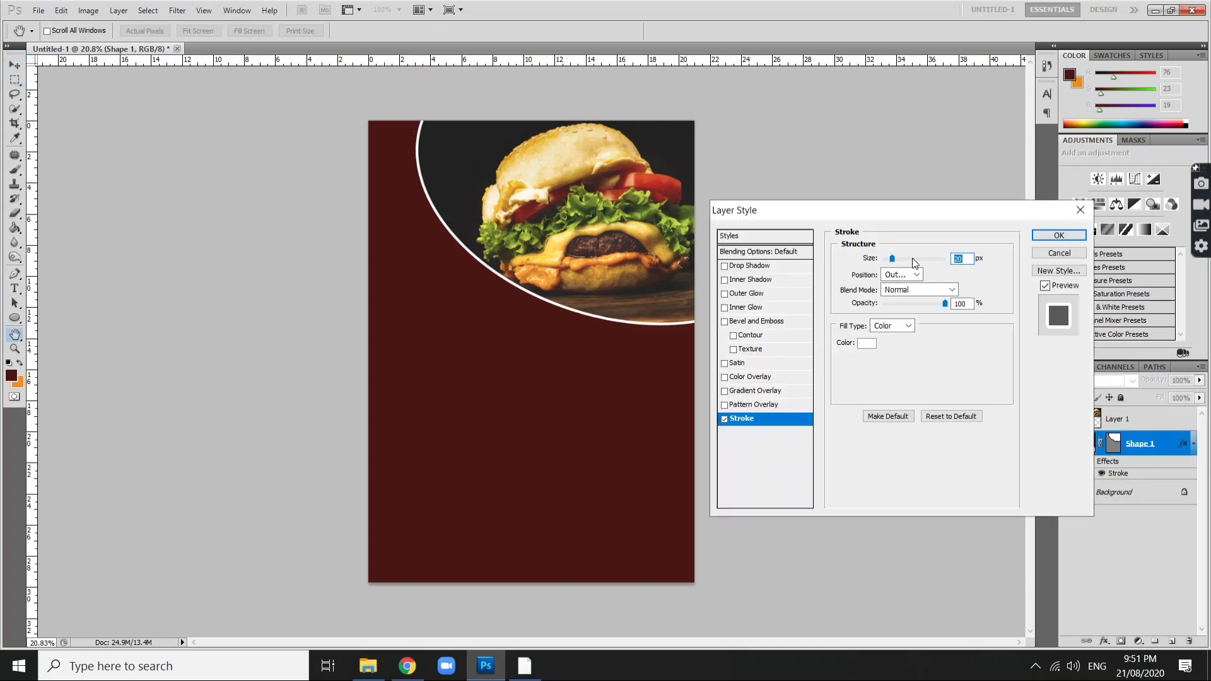
{"action": "left_click_drag", "start_coordinate": [896, 261], "coordinate": [899, 262]}
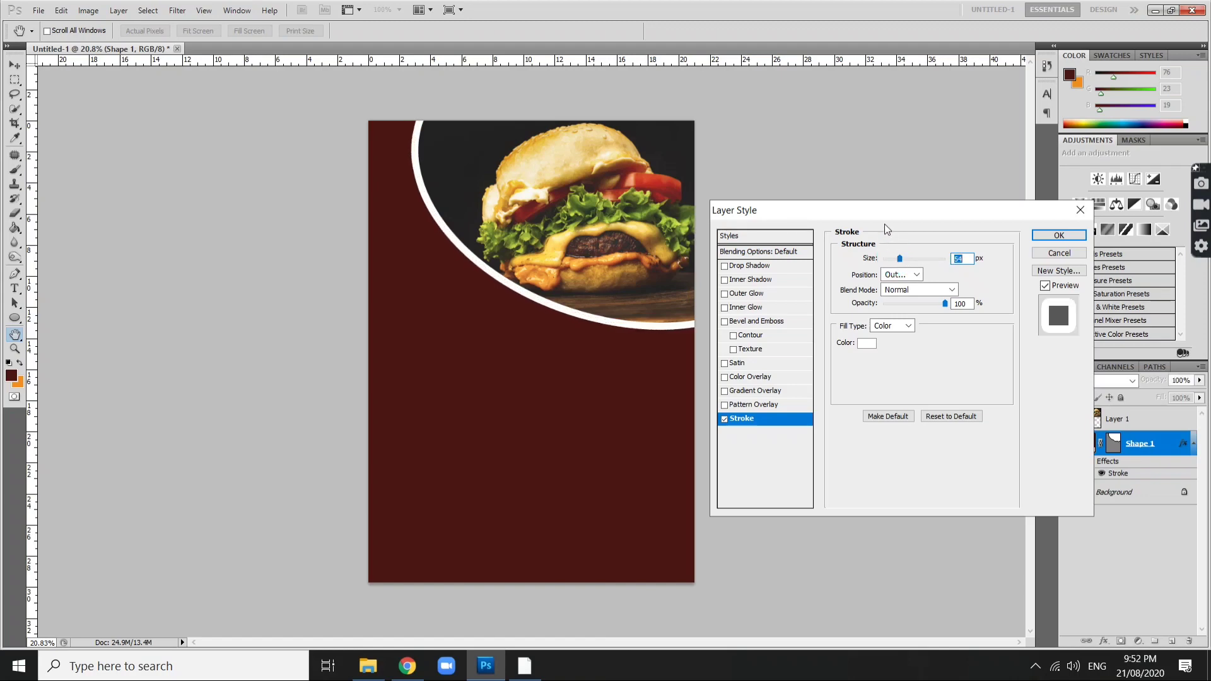
{"action": "left_click", "coordinate": [1059, 235]}
{"action": "scroll", "coordinate": [709, 303], "scroll_direction": "down", "scroll_amount": 2}
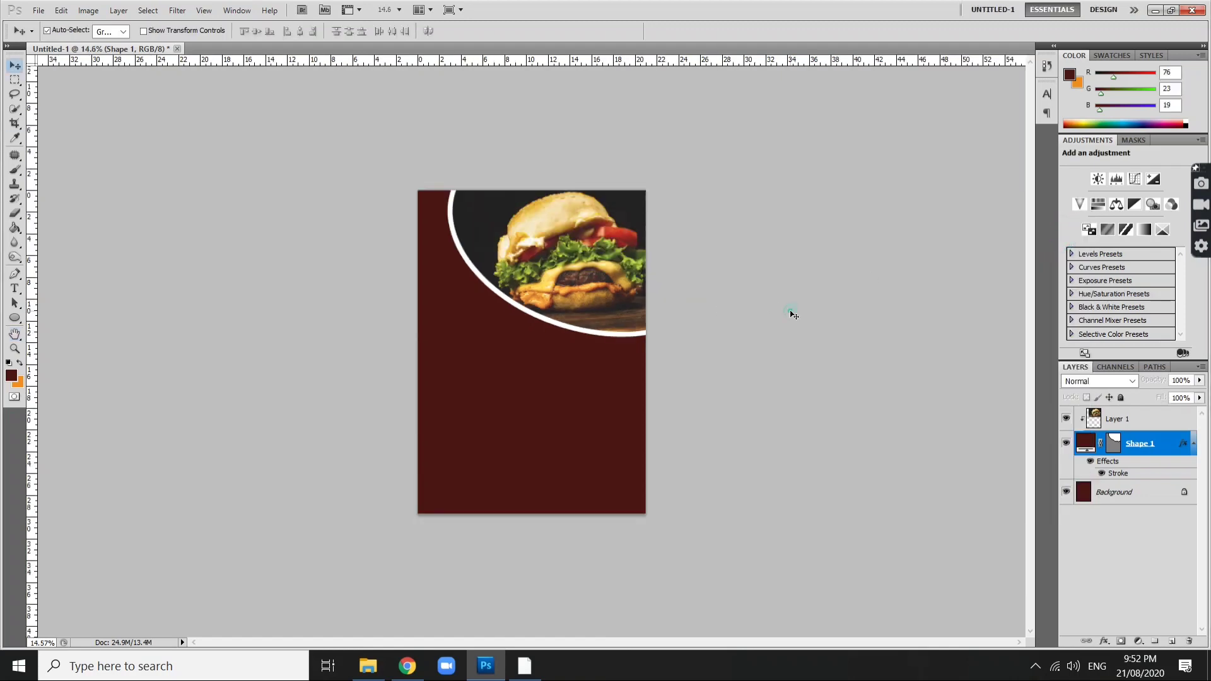
{"action": "scroll", "coordinate": [643, 409], "scroll_direction": "up", "scroll_amount": 2}
{"action": "scroll", "coordinate": [643, 410], "scroll_direction": "down", "scroll_amount": 1}
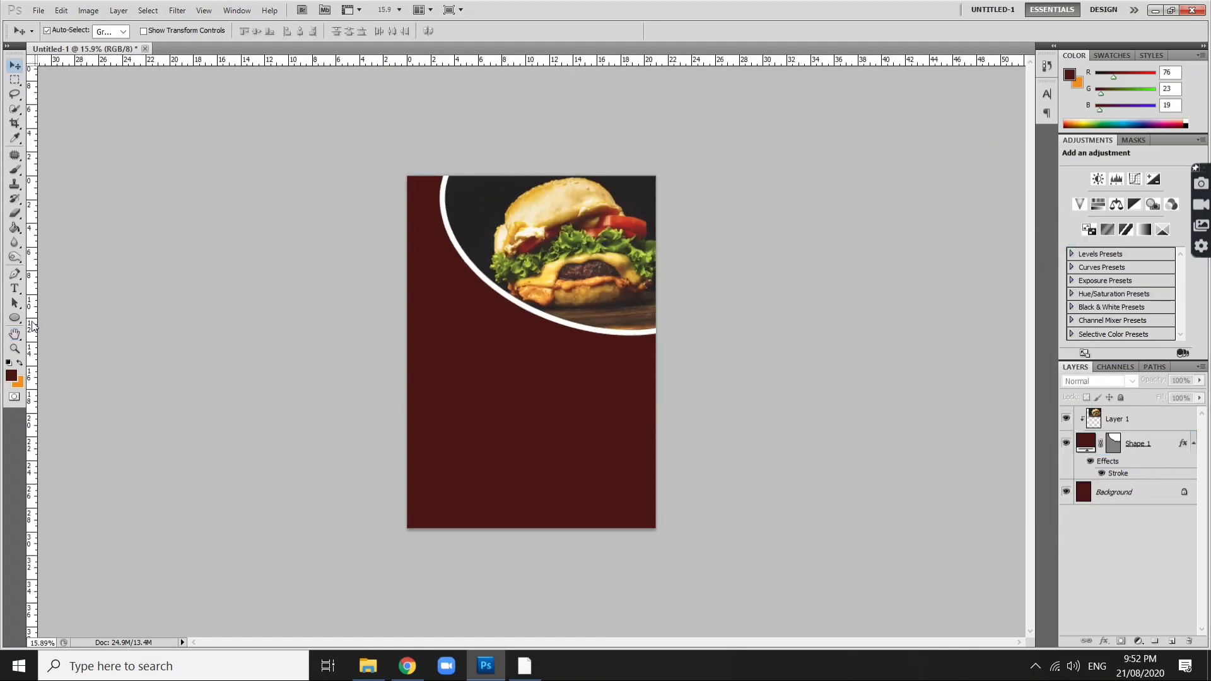
Step: Draw a large circle, Shape 2, over the page's lower-left area
{"action": "left_click_drag", "start_coordinate": [19, 322], "coordinate": [69, 341]}
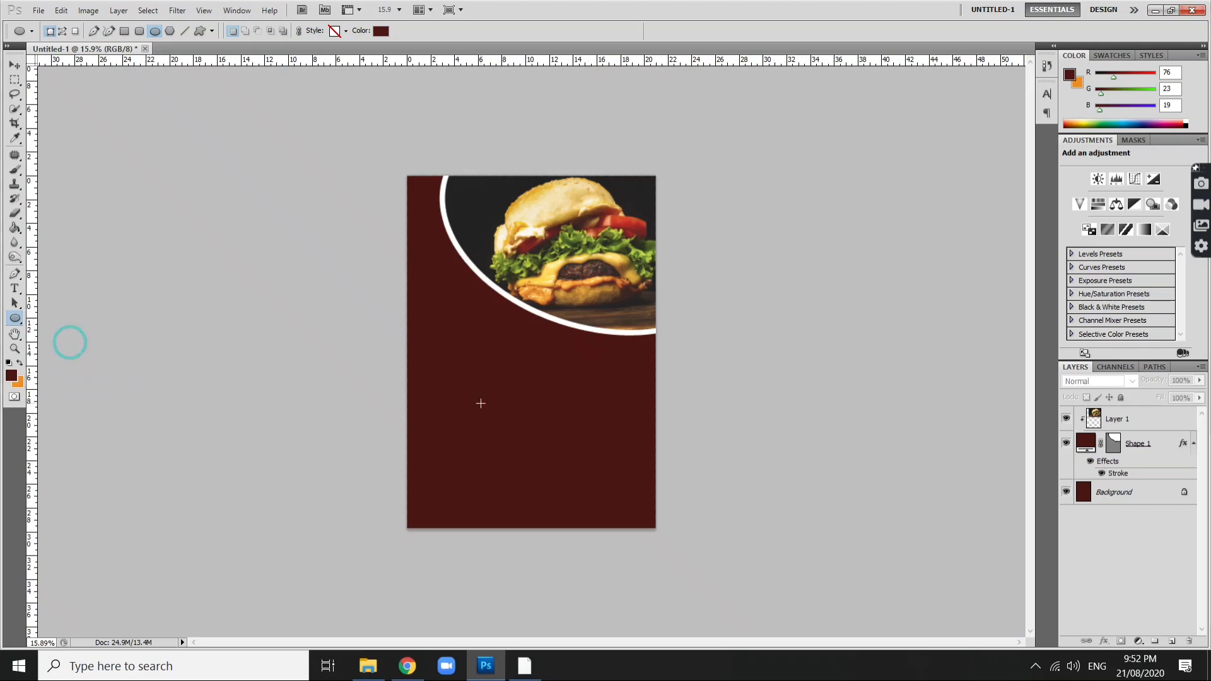
{"action": "left_click_drag", "start_coordinate": [325, 348], "coordinate": [624, 599]}
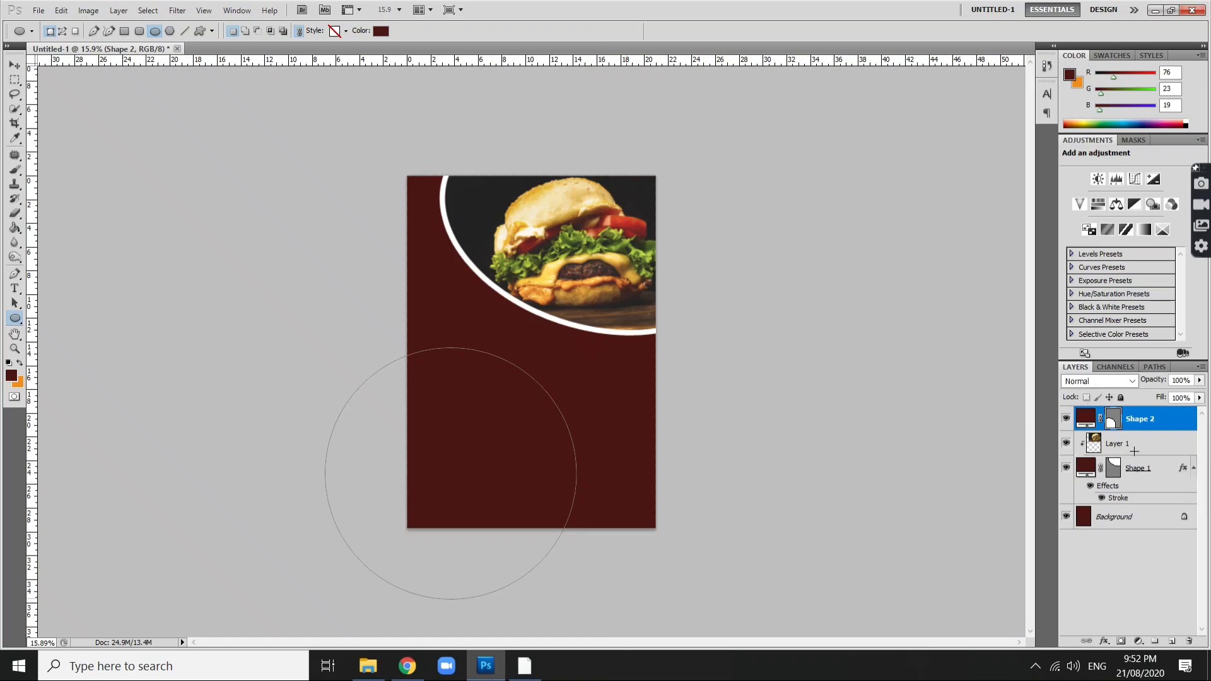
{"action": "left_click", "coordinate": [14, 67]}
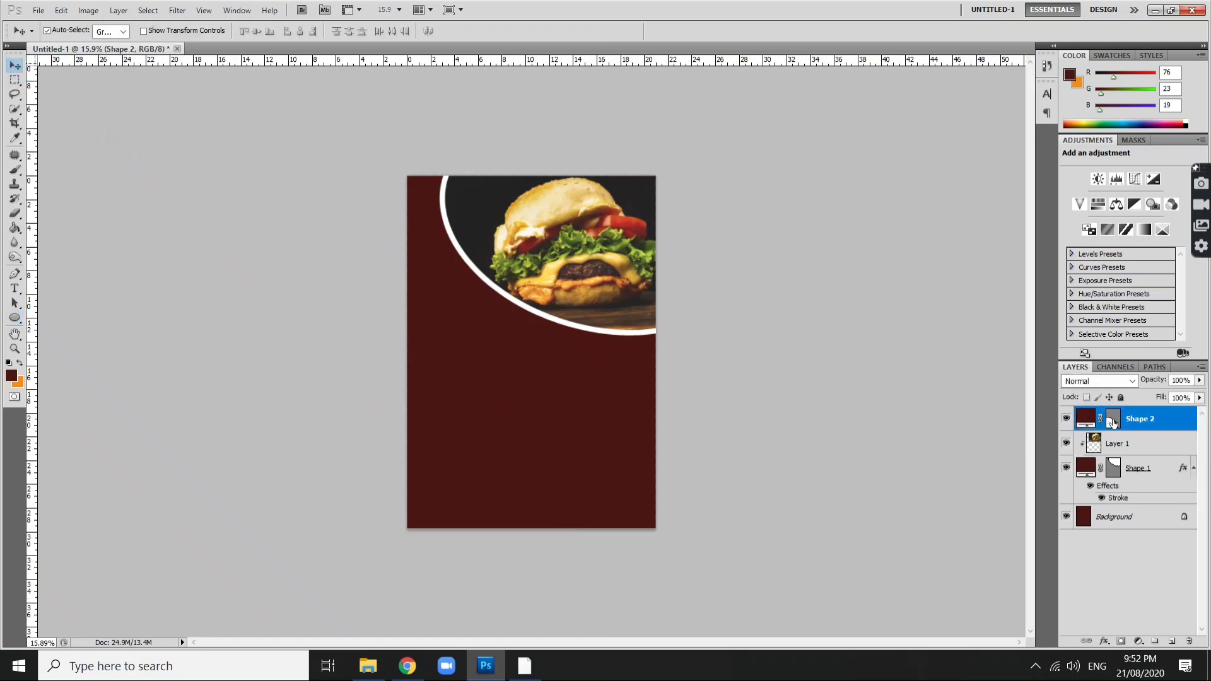
Step: Give Shape 2 a 54 px orange (#f18d1e) Stroke layer style
{"action": "double_click", "coordinate": [1175, 423]}
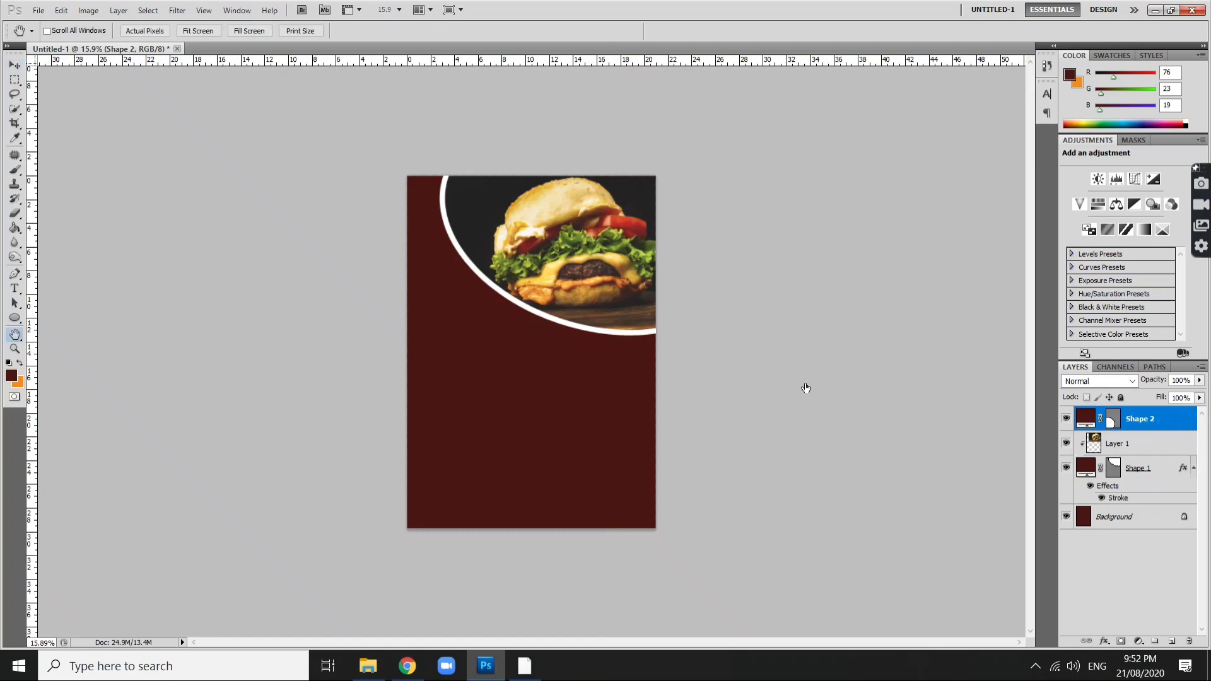
{"action": "left_click", "coordinate": [769, 419]}
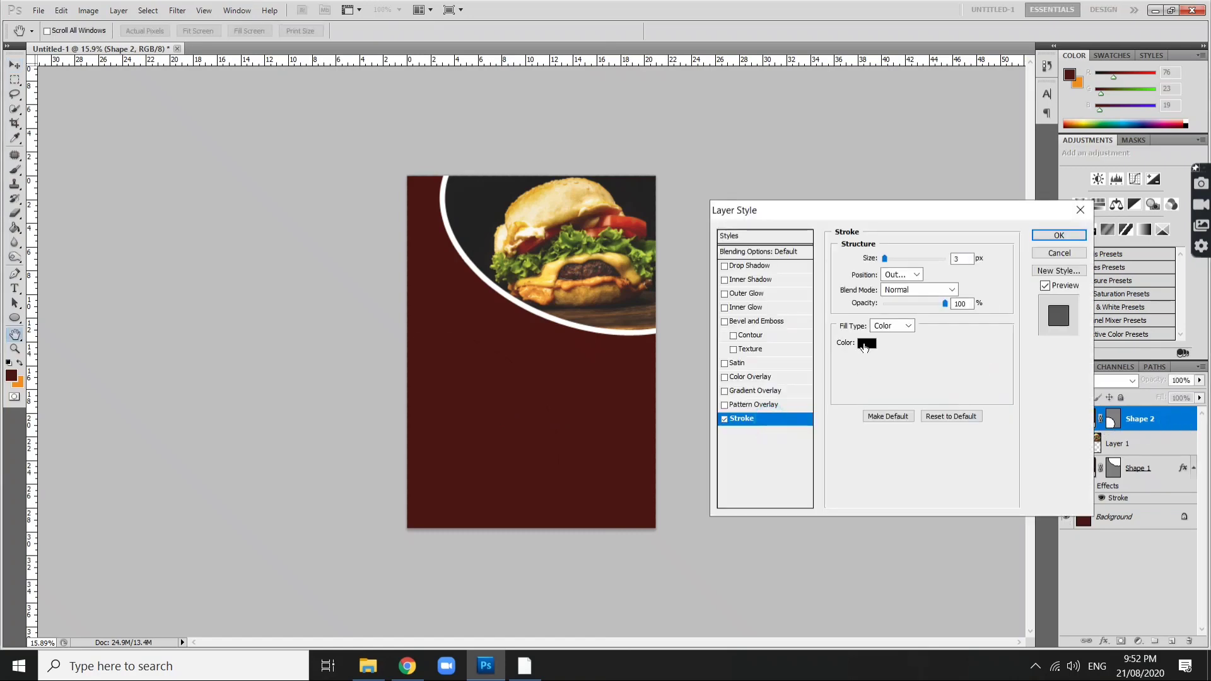
{"action": "left_click", "coordinate": [865, 344]}
{"action": "left_click", "coordinate": [17, 381]}
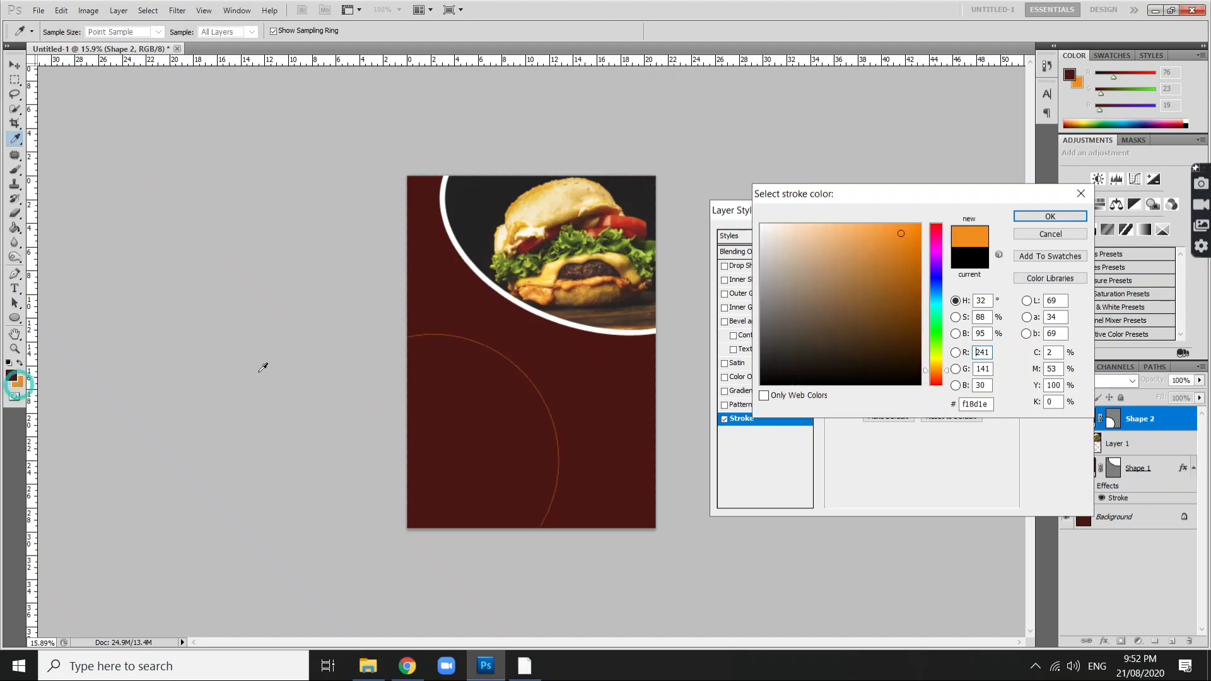
{"action": "left_click", "coordinate": [1025, 216]}
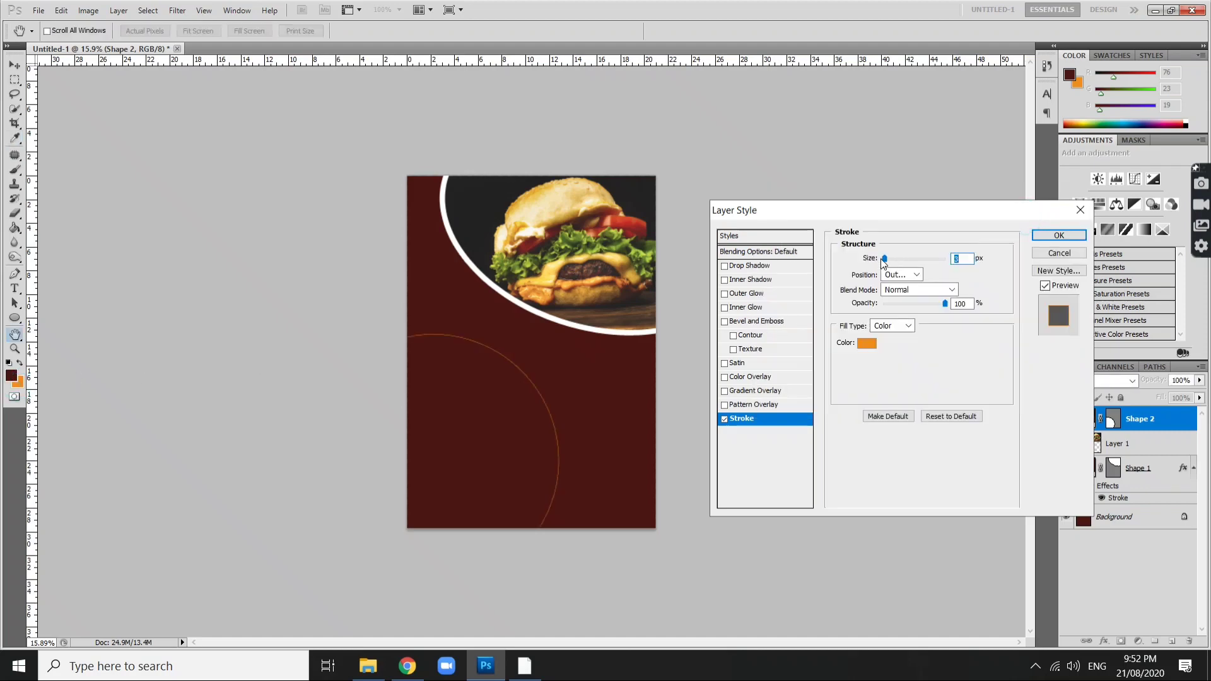
{"action": "left_click_drag", "start_coordinate": [883, 259], "coordinate": [904, 260]}
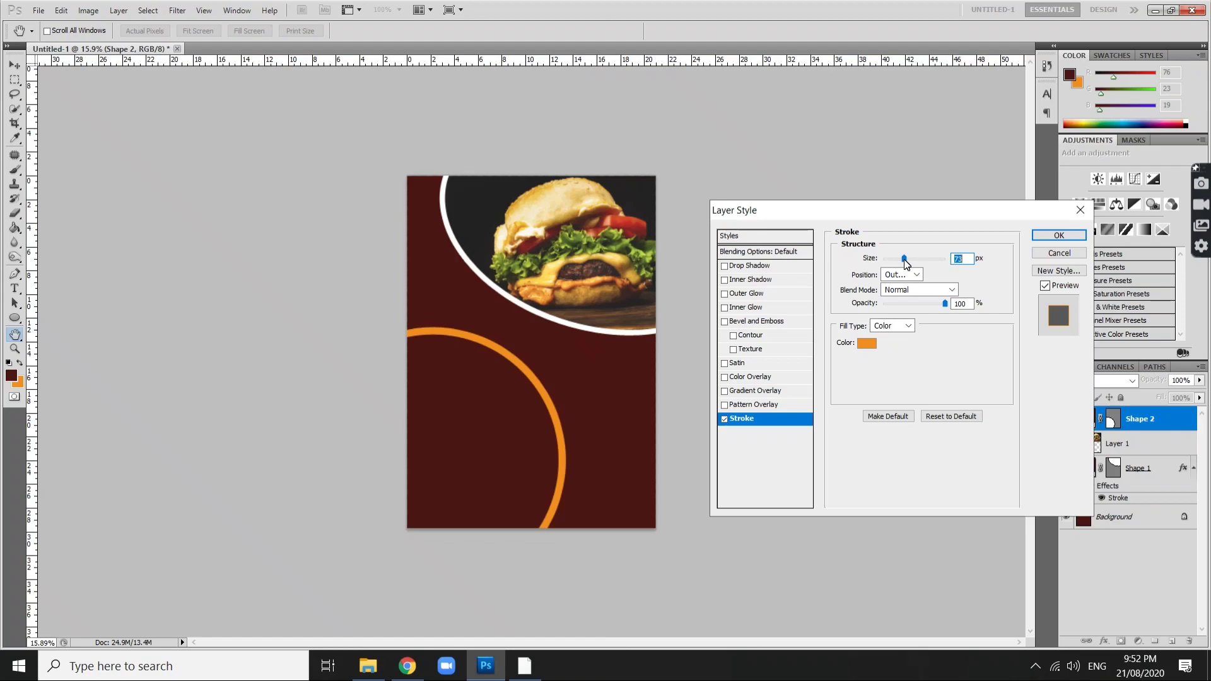
{"action": "left_click_drag", "start_coordinate": [904, 260], "coordinate": [900, 260]}
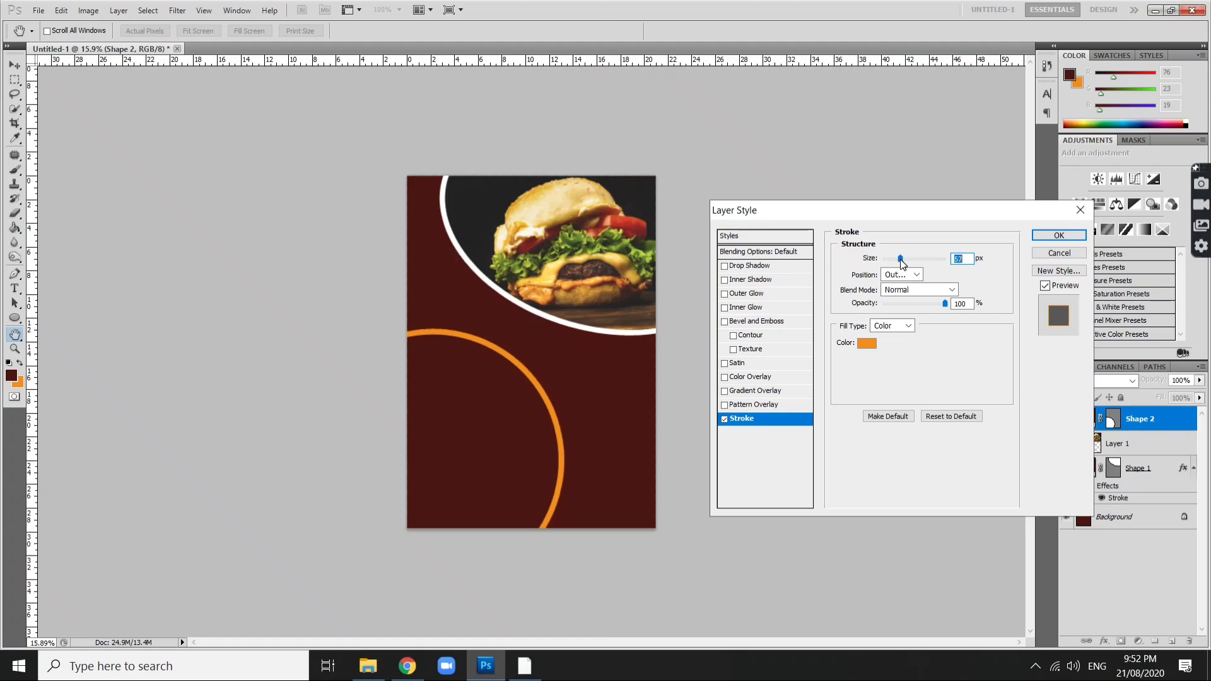
{"action": "key", "text": "Return"}
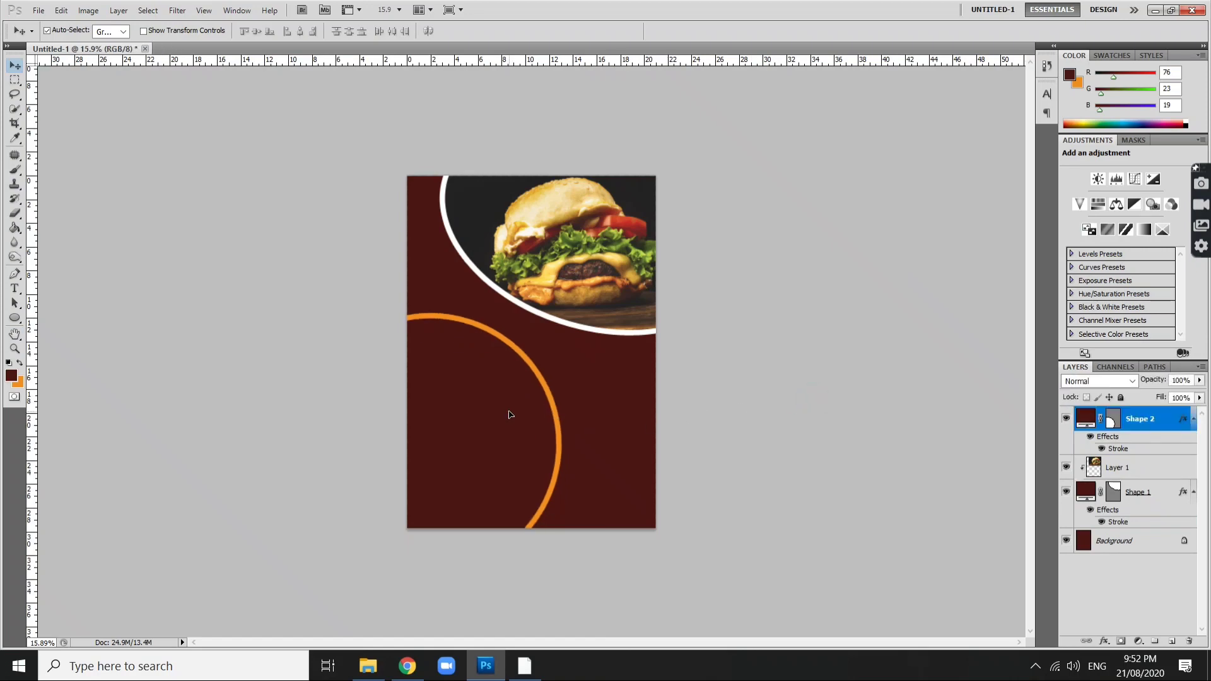
Step: Place the carrot fries photo from the desktop onto the lower part of the page
{"action": "left_click_drag", "start_coordinate": [509, 419], "coordinate": [514, 436]}
{"action": "key", "text": "super+d"}
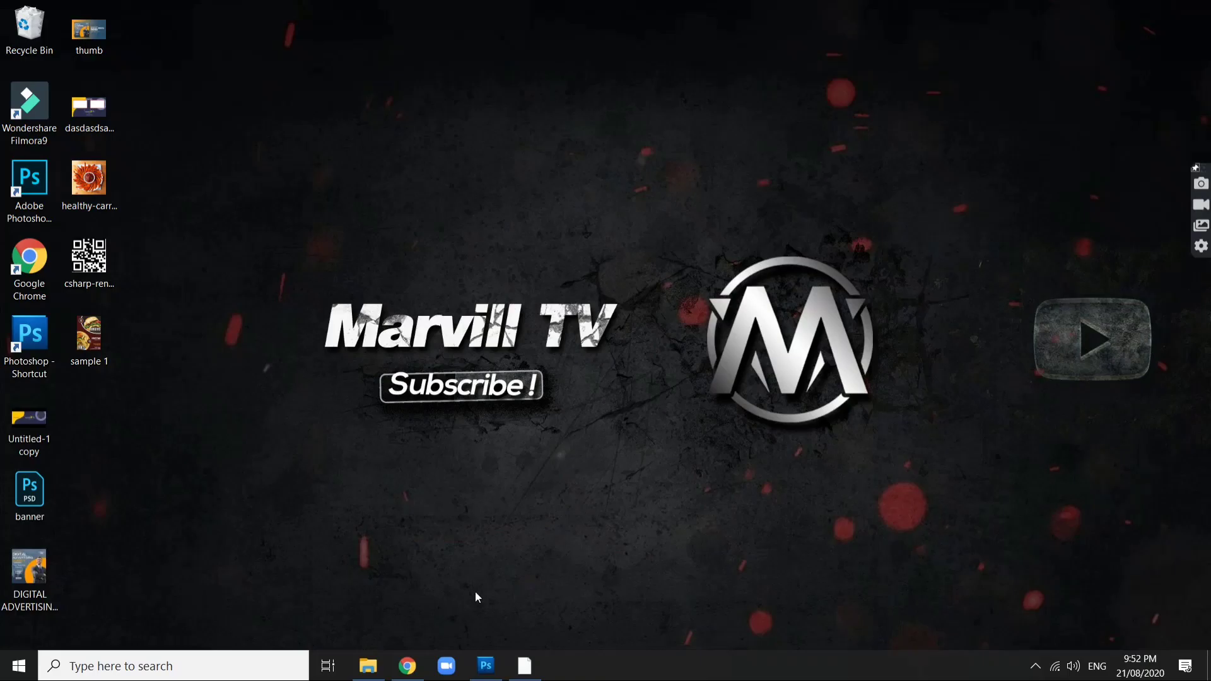
{"action": "mouse_move", "coordinate": [89, 183]}
{"action": "left_mouse_down"}
{"action": "mouse_move", "coordinate": [483, 672]}
{"action": "mouse_move", "coordinate": [453, 473]}
{"action": "left_mouse_up"}
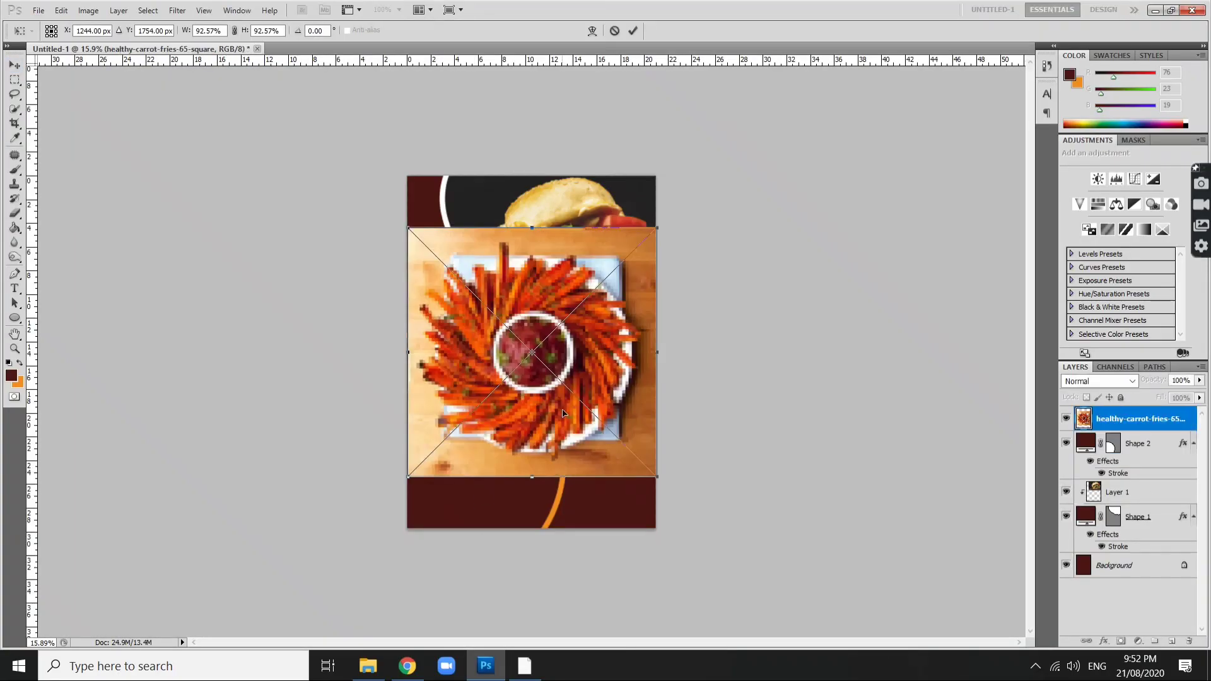
{"action": "left_click_drag", "start_coordinate": [565, 410], "coordinate": [527, 516]}
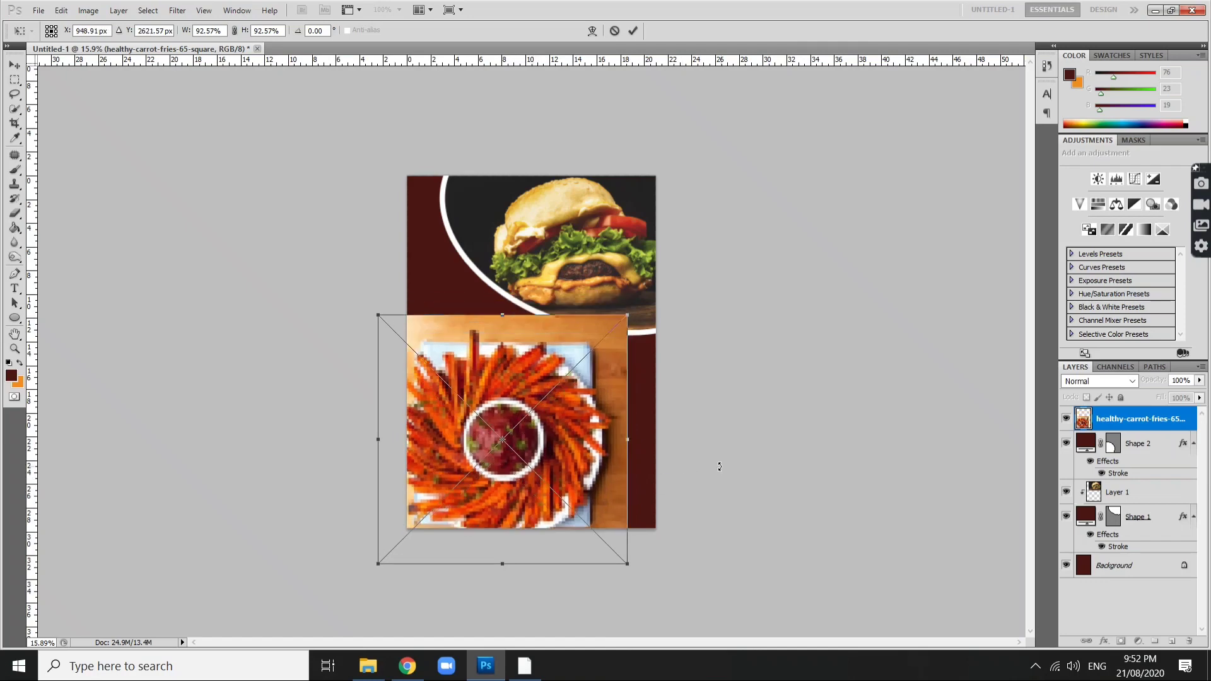
{"action": "key", "text": "Return"}
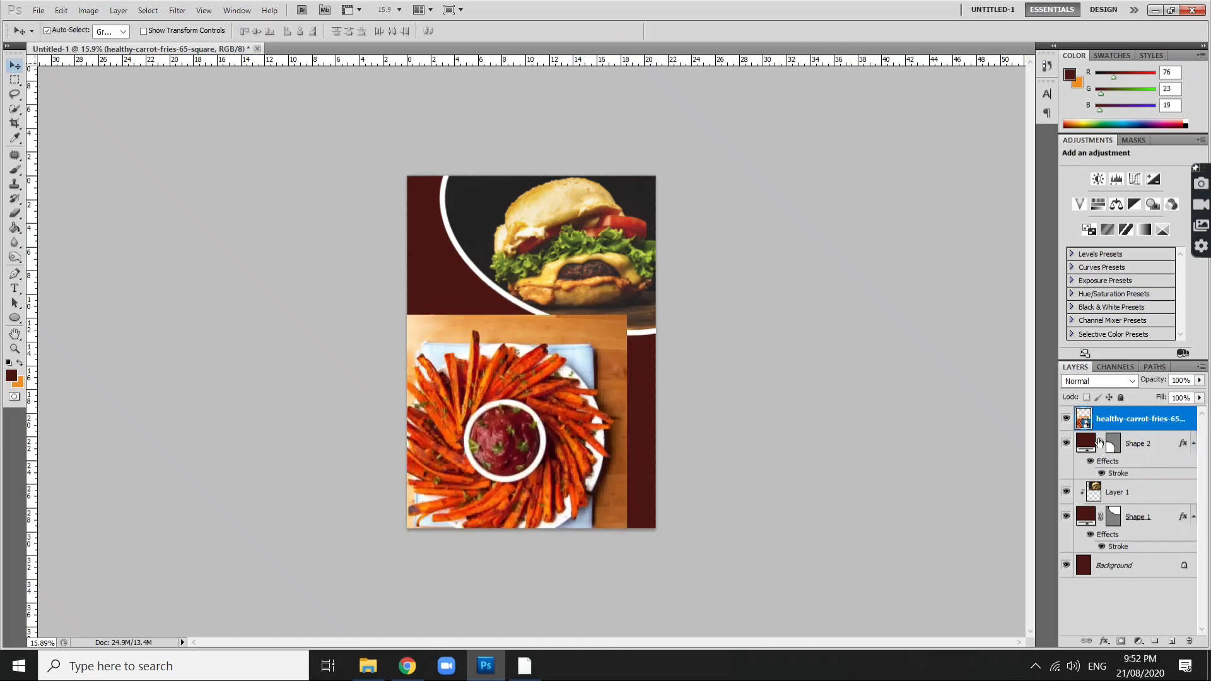
Step: Clip healthy-carrot-fries-65-square into the orange-ringed circle, then shift and enlarge it
{"action": "right_click", "coordinate": [1149, 427]}
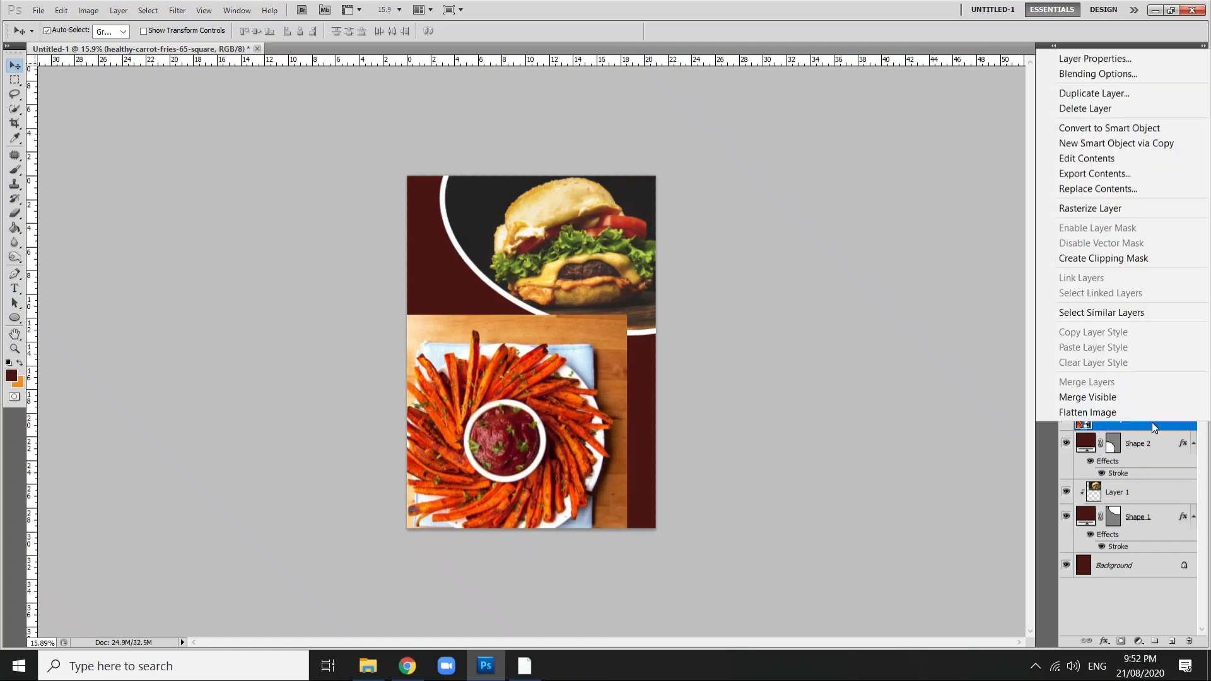
{"action": "left_click", "coordinate": [1097, 261]}
{"action": "scroll", "coordinate": [578, 459], "scroll_direction": "down", "scroll_amount": 2}
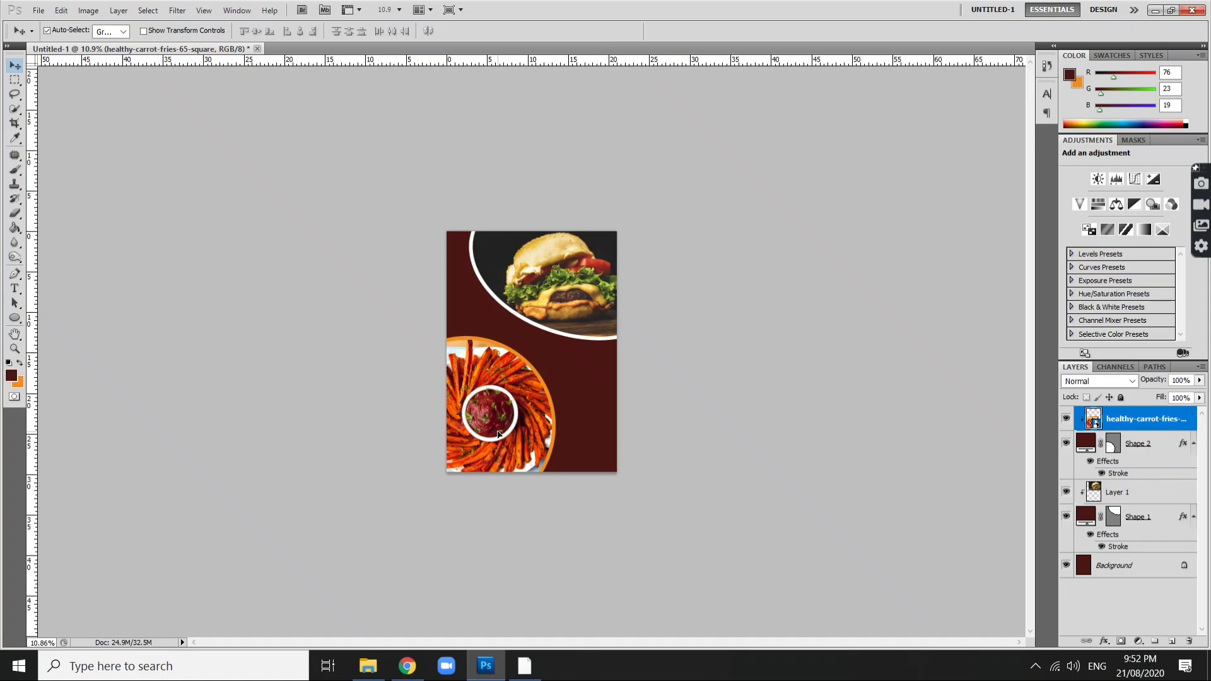
{"action": "mouse_move", "coordinate": [498, 435]}
{"action": "left_mouse_down"}
{"action": "mouse_move", "coordinate": [508, 444]}
{"action": "mouse_move", "coordinate": [499, 428]}
{"action": "mouse_move", "coordinate": [493, 446]}
{"action": "left_mouse_up"}
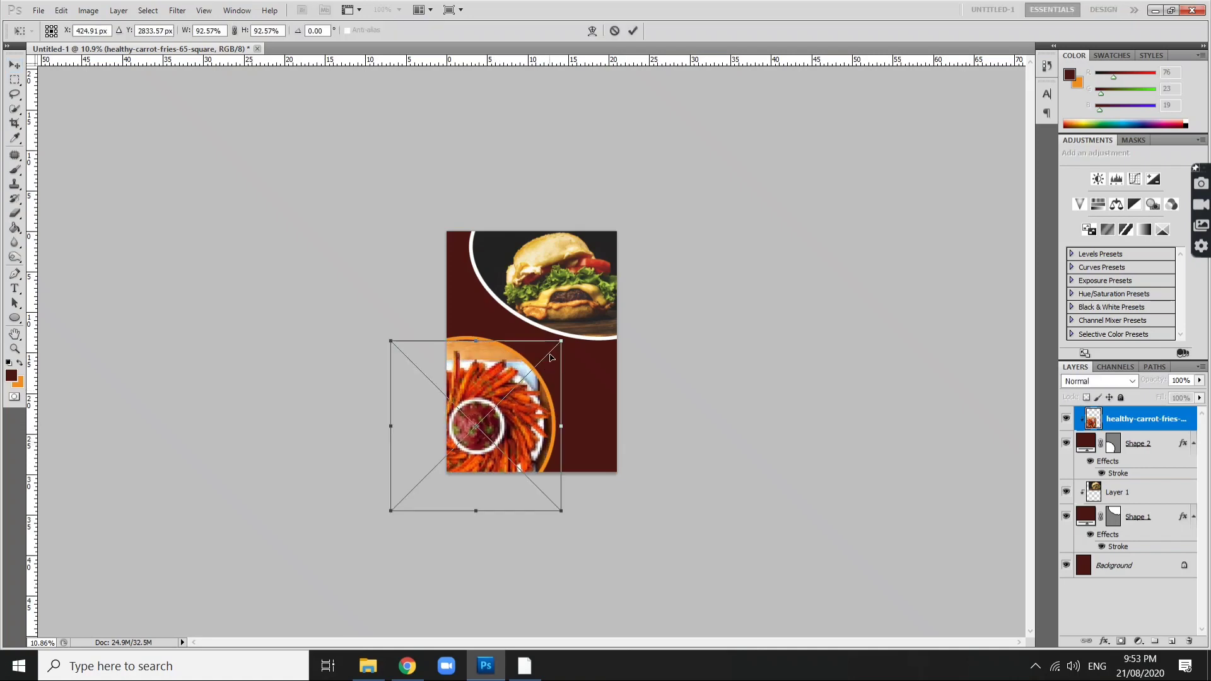
{"action": "left_click_drag", "start_coordinate": [560, 341], "coordinate": [584, 317]}
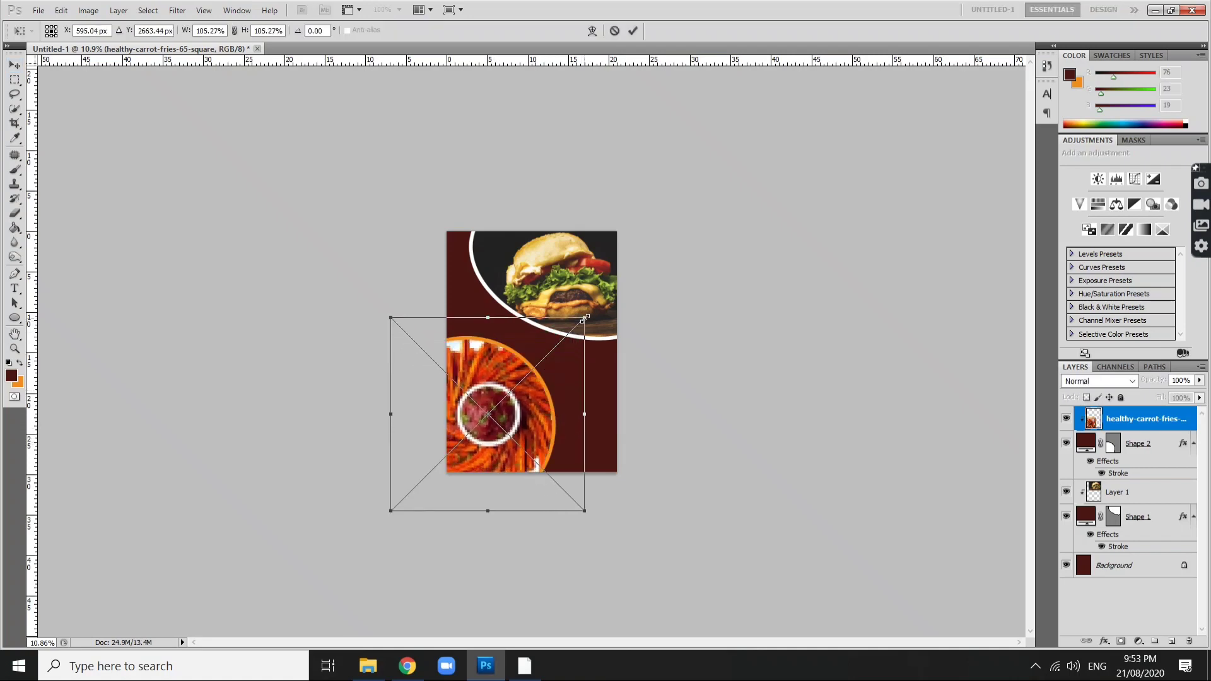
{"action": "key", "text": "Return"}
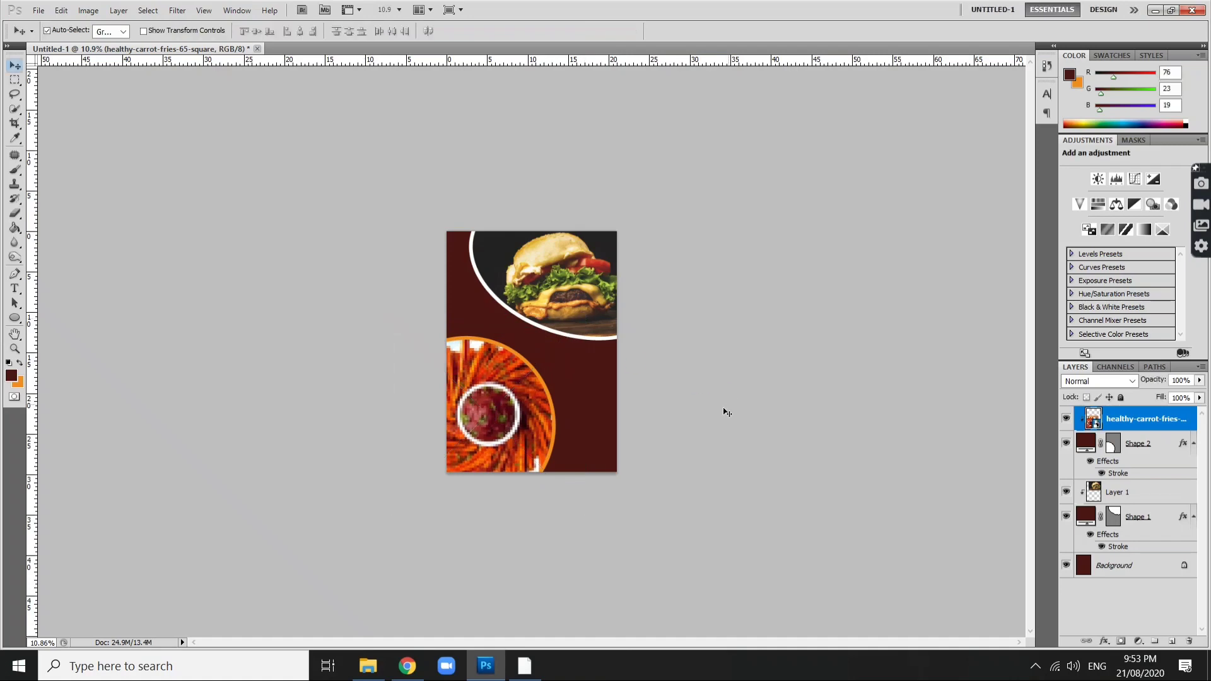
{"action": "left_click", "coordinate": [717, 413]}
{"action": "key", "text": "ctrl+plus"}
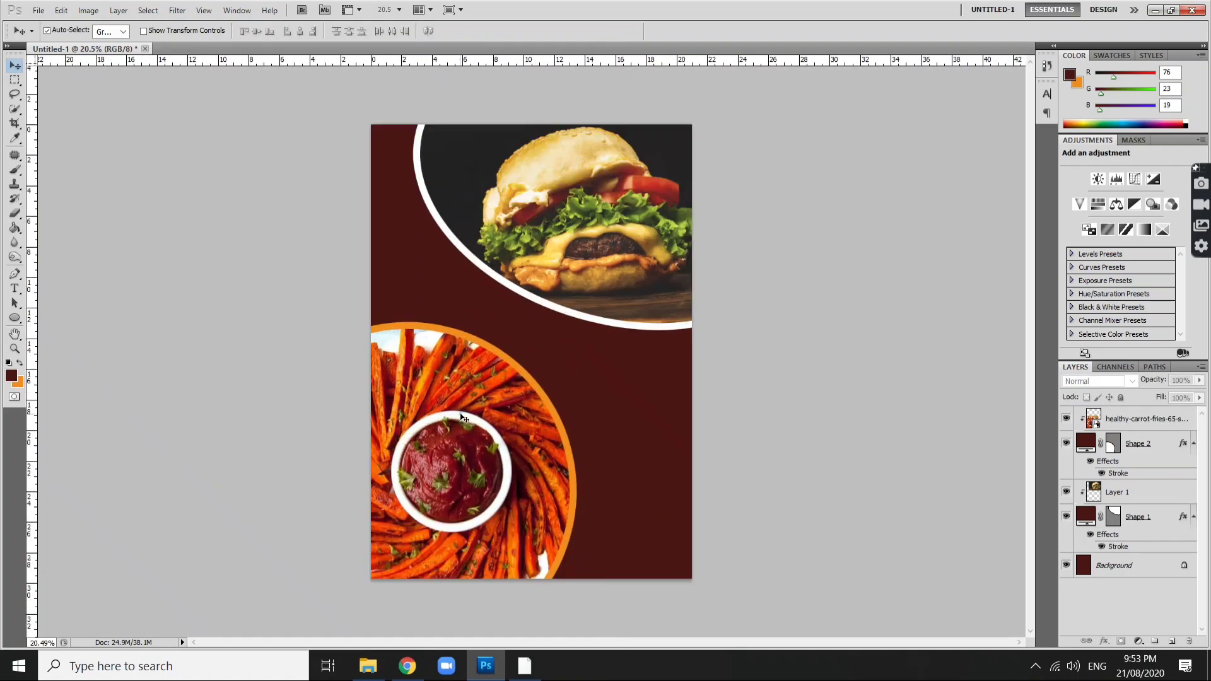
Step: Reposition the fries photo slightly higher inside its circle
{"action": "left_click_drag", "start_coordinate": [460, 416], "coordinate": [458, 397]}
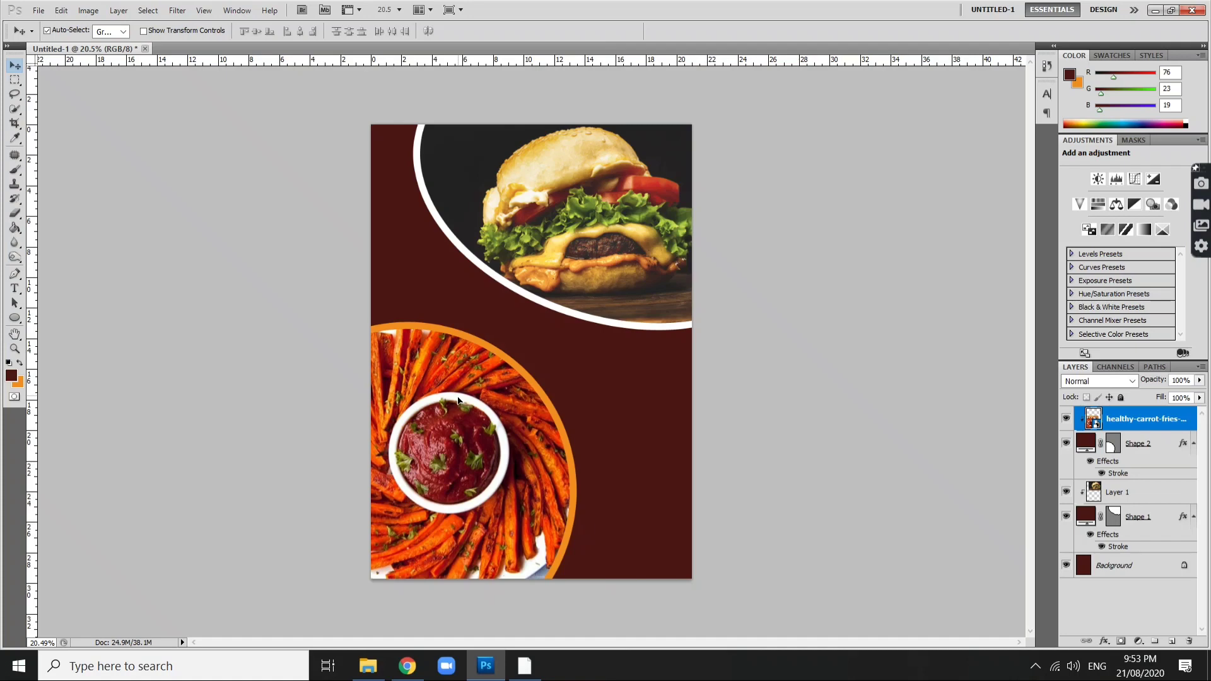
{"action": "left_click_drag", "start_coordinate": [458, 399], "coordinate": [458, 409]}
{"action": "key", "text": "ctrl+minus"}
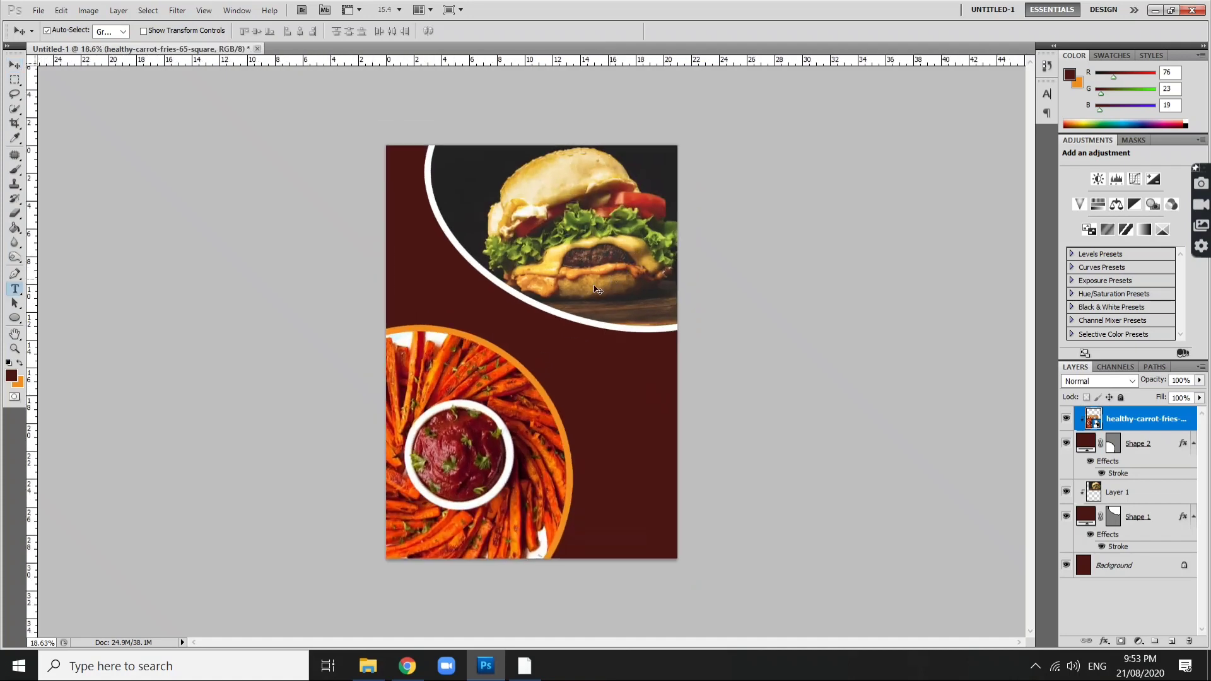
Step: Add a BURGER text layer on the burger photo, coloured white
{"action": "key", "text": "t"}
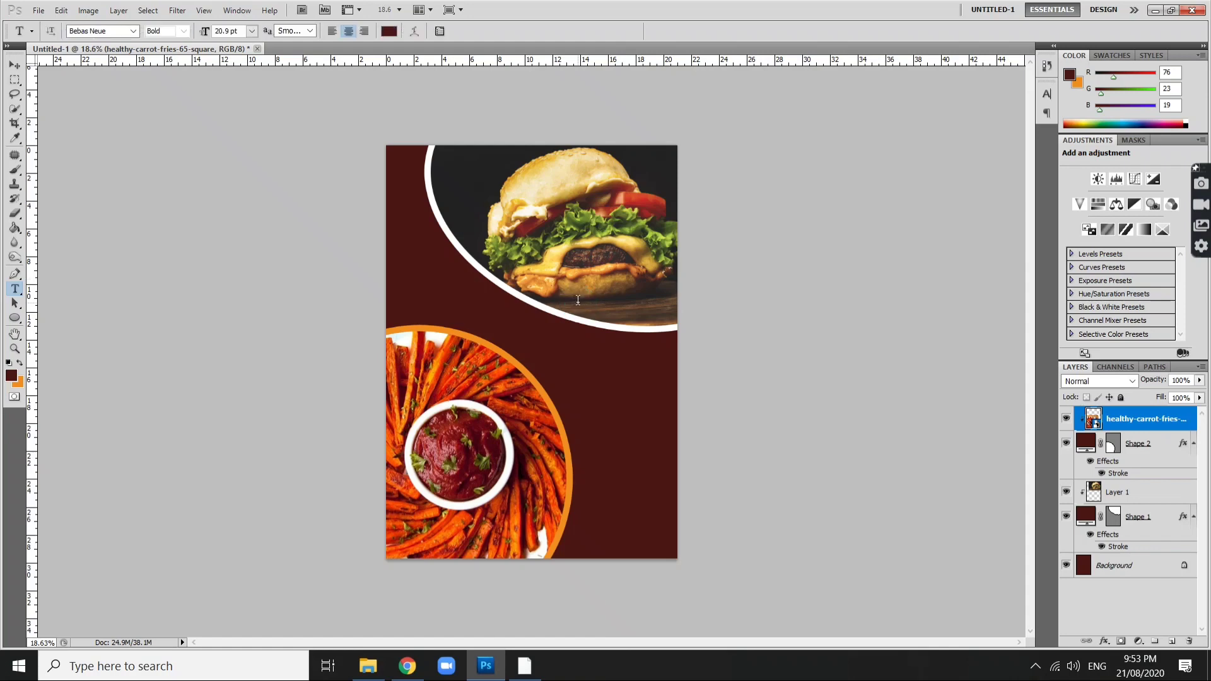
{"action": "left_click", "coordinate": [578, 300]}
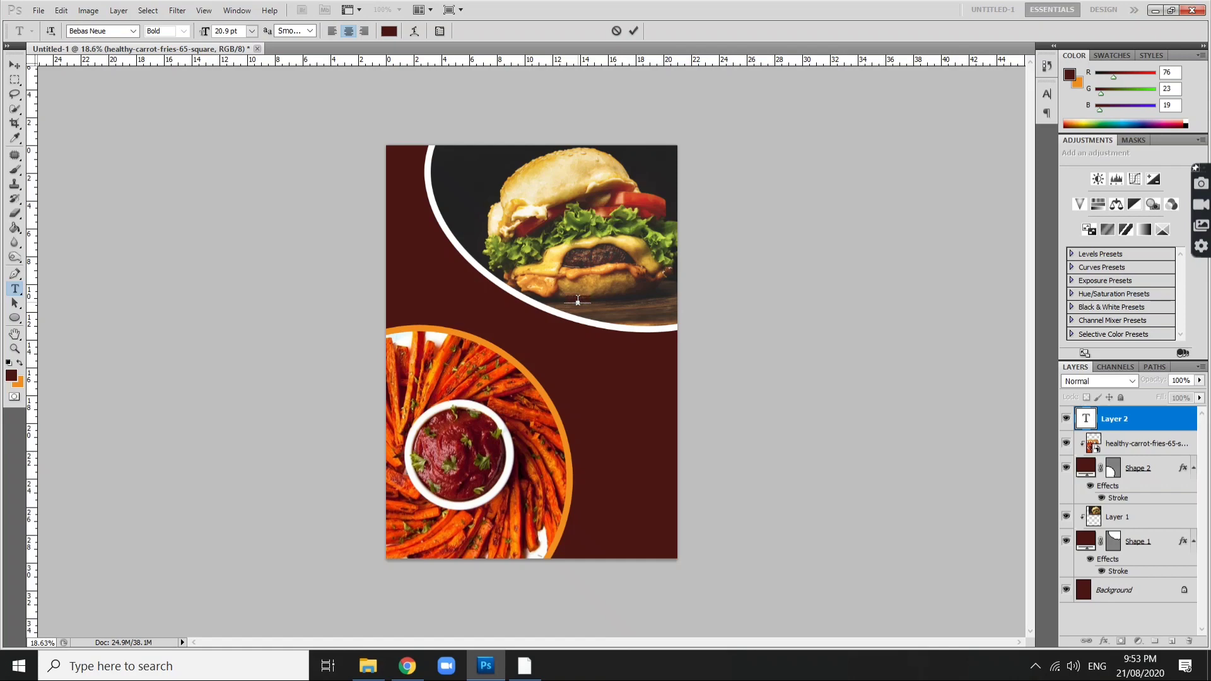
{"action": "key", "text": "ctrl+a"}
{"action": "left_click", "coordinate": [389, 32]}
{"action": "left_click", "coordinate": [804, 240]}
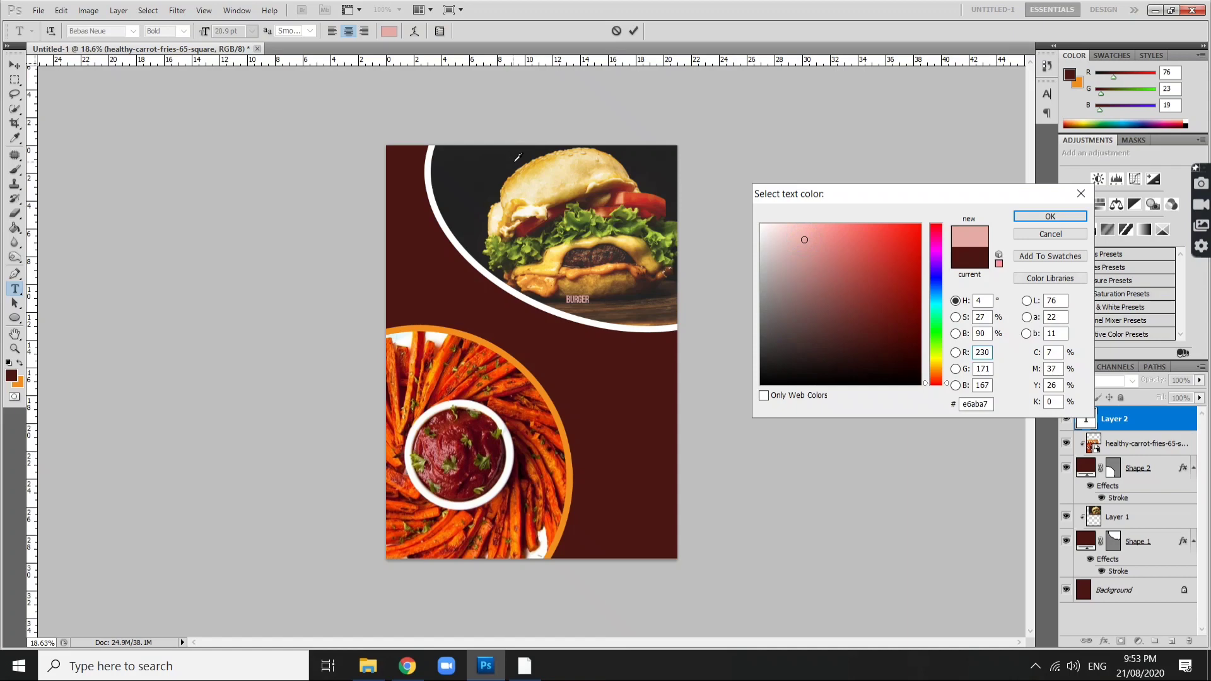
{"action": "left_click", "coordinate": [764, 227]}
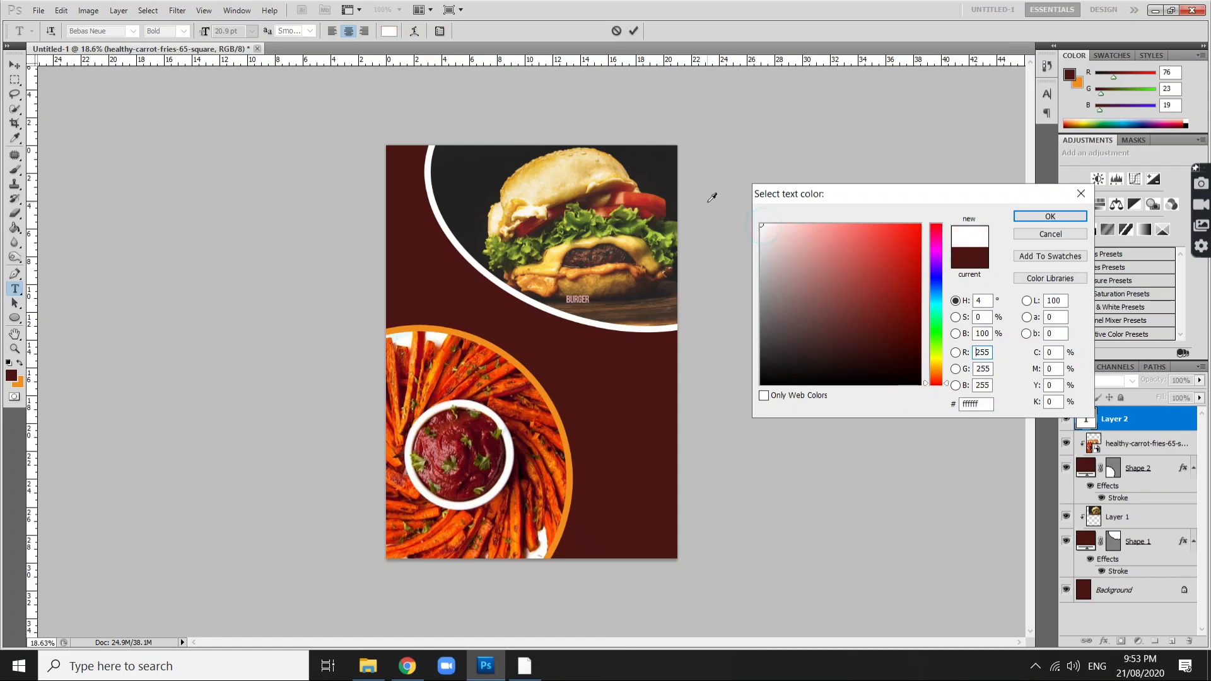
{"action": "key", "text": "Return"}
{"action": "left_click", "coordinate": [14, 64]}
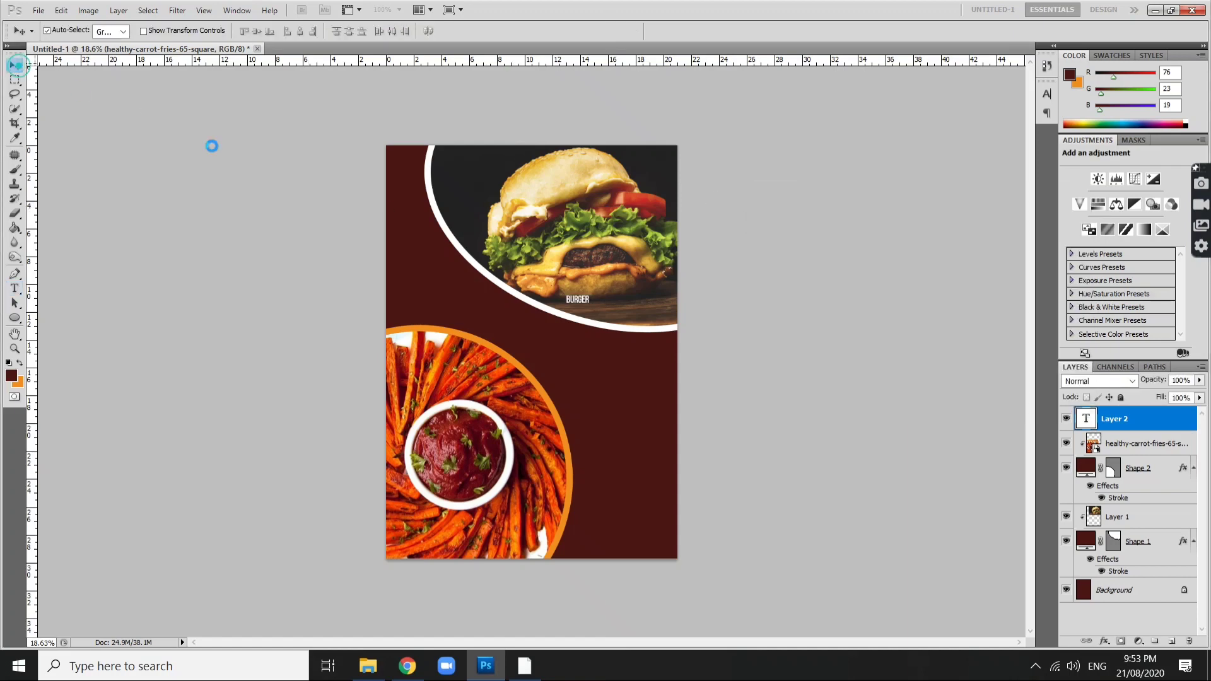
Step: Enlarge the BURGER text and shift it slightly left and down
{"action": "key", "text": "ctrl+t"}
{"action": "left_click_drag", "start_coordinate": [591, 291], "coordinate": [674, 246]}
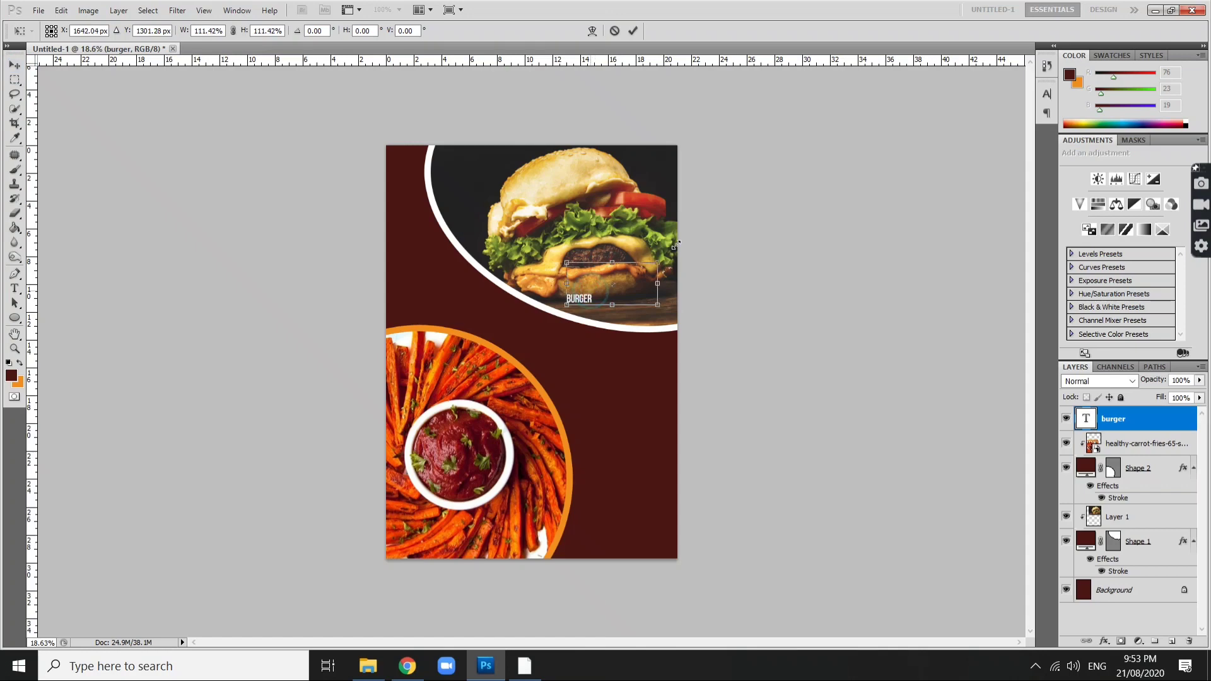
{"action": "key", "text": "Return"}
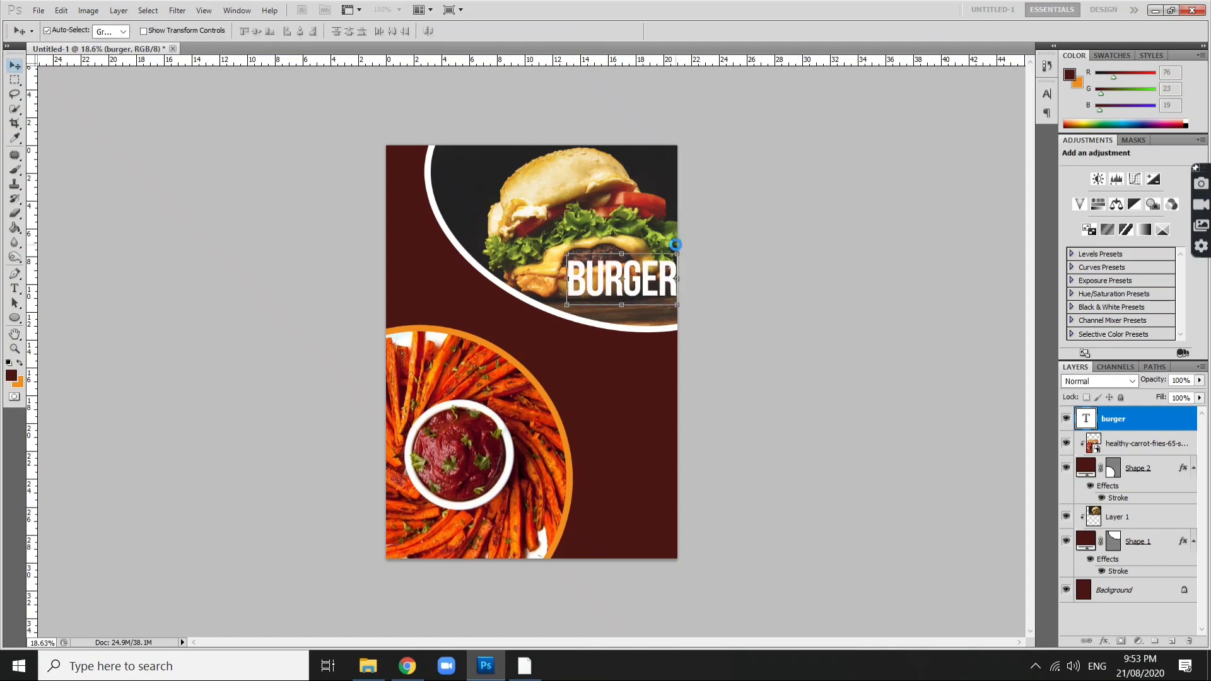
{"action": "left_click_drag", "start_coordinate": [641, 285], "coordinate": [631, 296]}
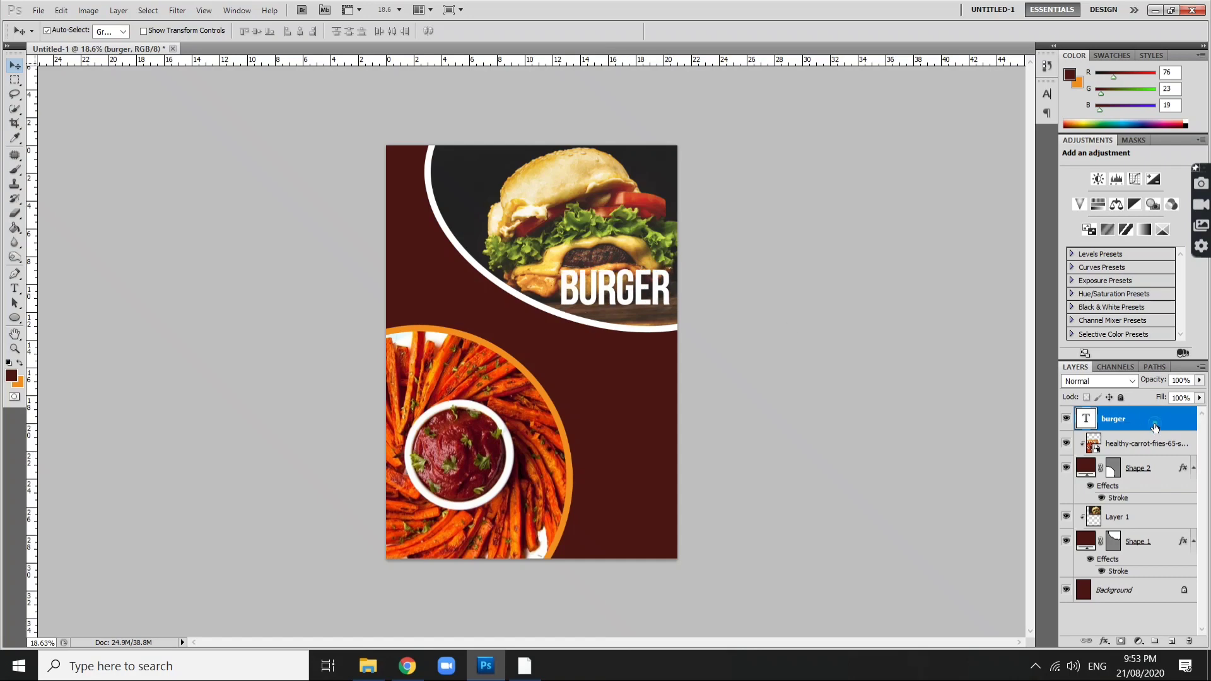
Step: Give BURGER a drop shadow with 30 px distance and 73 px size
{"action": "double_click", "coordinate": [1180, 419]}
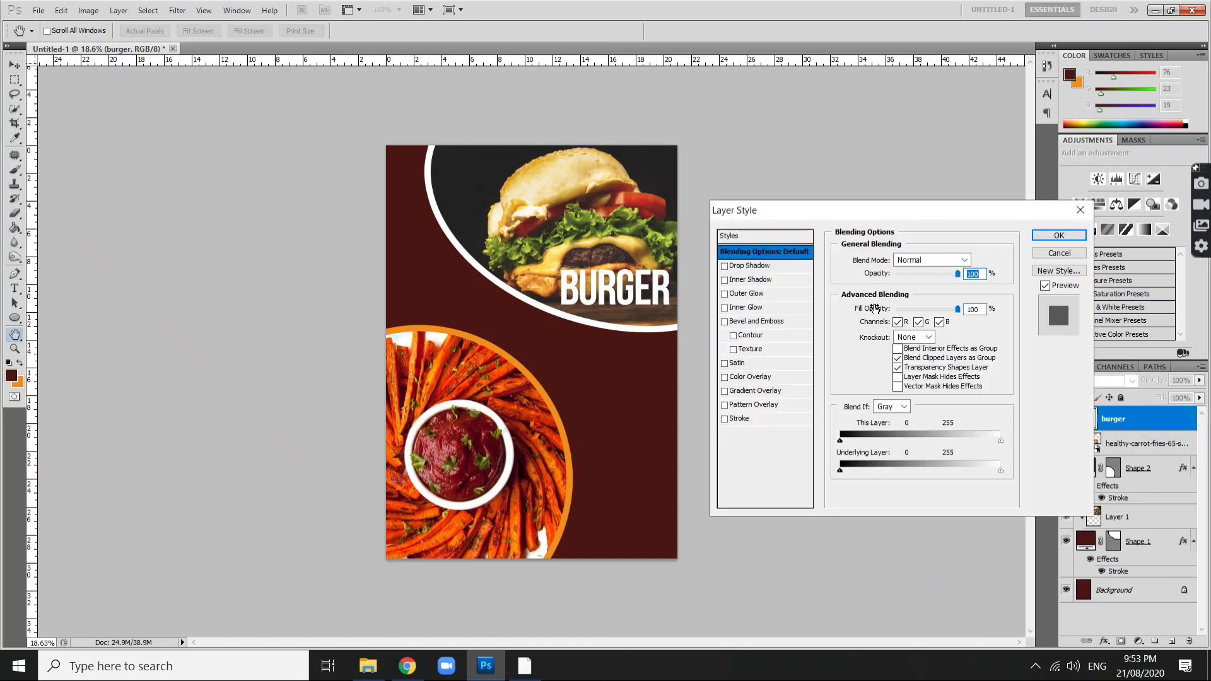
{"action": "left_click", "coordinate": [757, 266]}
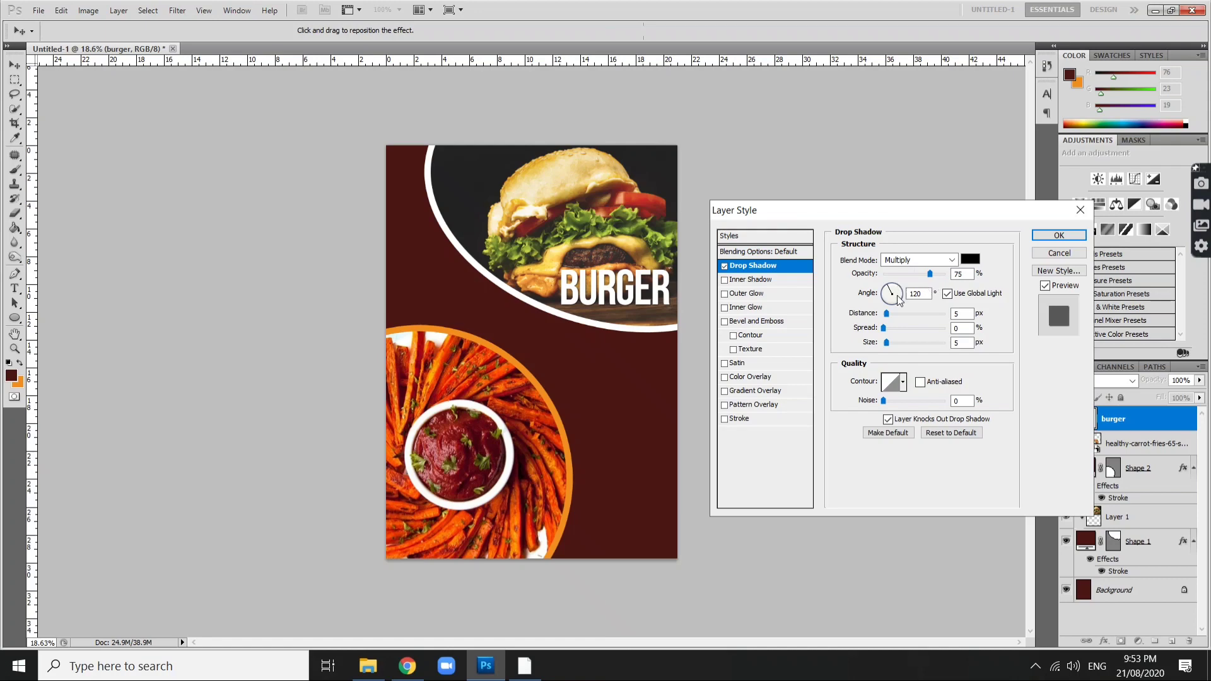
{"action": "mouse_move", "coordinate": [886, 314]}
{"action": "left_mouse_down"}
{"action": "mouse_move", "coordinate": [902, 314]}
{"action": "mouse_move", "coordinate": [894, 342]}
{"action": "left_mouse_up"}
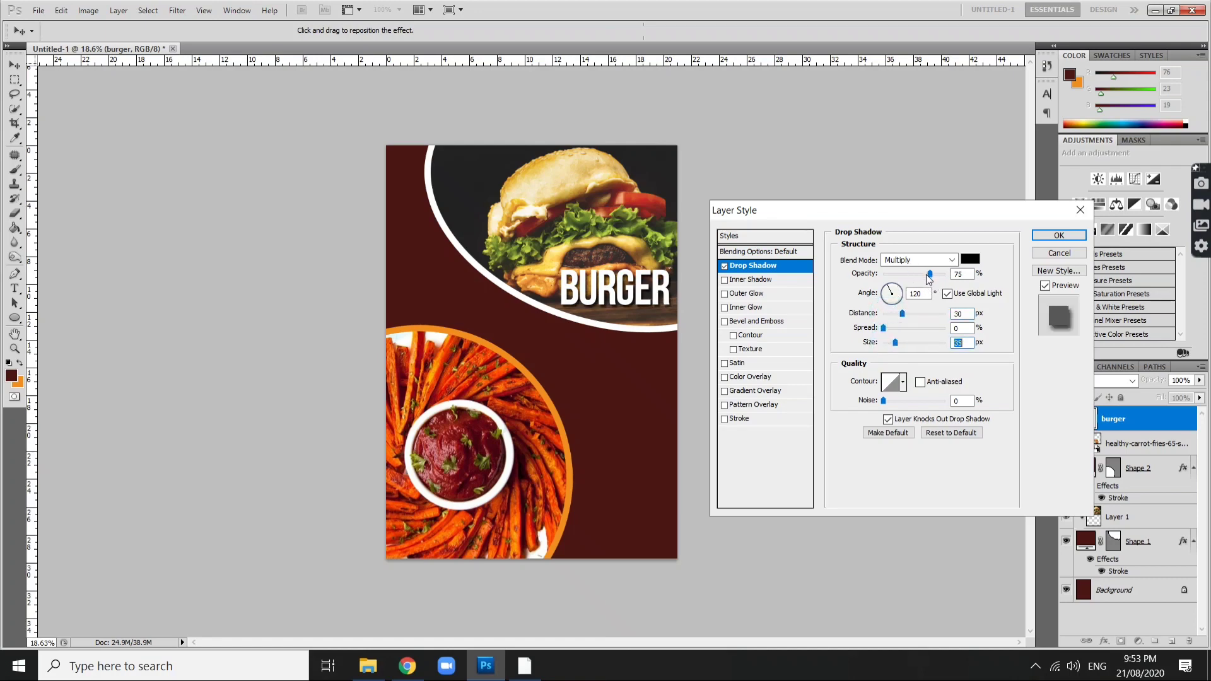
{"action": "left_click_drag", "start_coordinate": [929, 273], "coordinate": [955, 277]}
{"action": "mouse_move", "coordinate": [894, 341]}
{"action": "left_mouse_down"}
{"action": "mouse_move", "coordinate": [907, 314]}
{"action": "mouse_move", "coordinate": [892, 328]}
{"action": "left_mouse_up"}
{"action": "key", "text": "Return"}
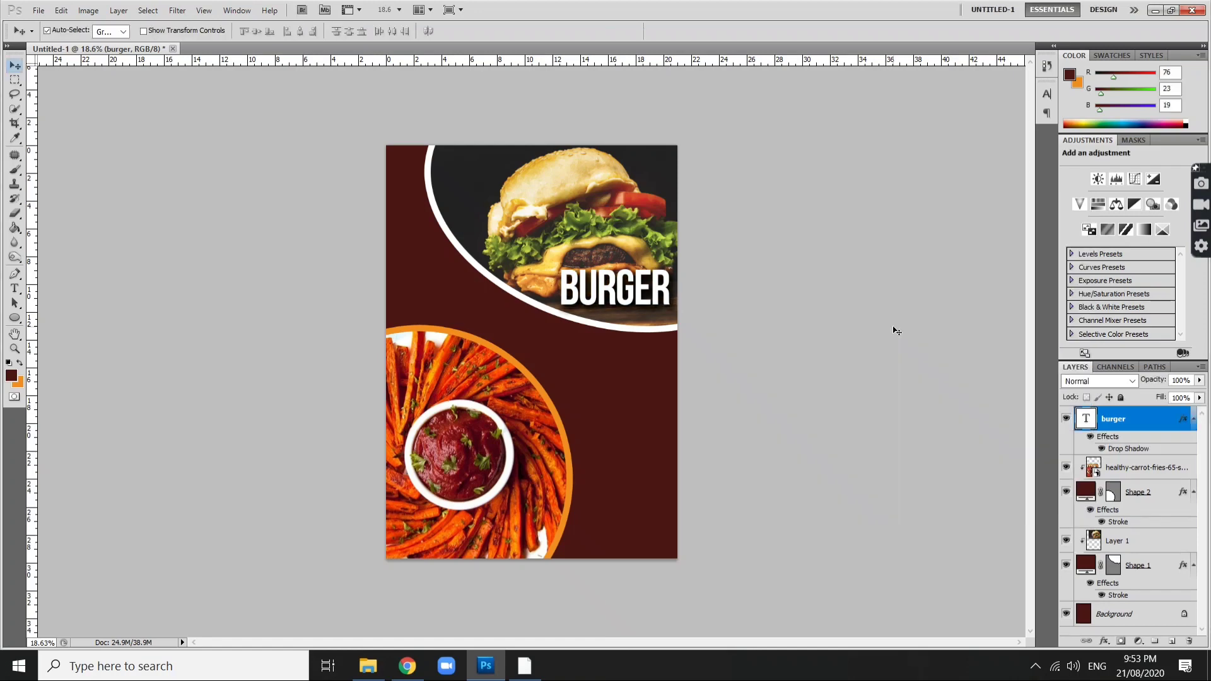
Step: Duplicate the BURGER title over the fries and retype the copy as FRIES
{"action": "left_click", "coordinate": [590, 327]}
{"action": "mouse_move", "coordinate": [598, 296]}
{"action": "left_mouse_down"}
{"action": "mouse_move", "coordinate": [482, 517]}
{"action": "mouse_move", "coordinate": [437, 528]}
{"action": "left_mouse_up"}
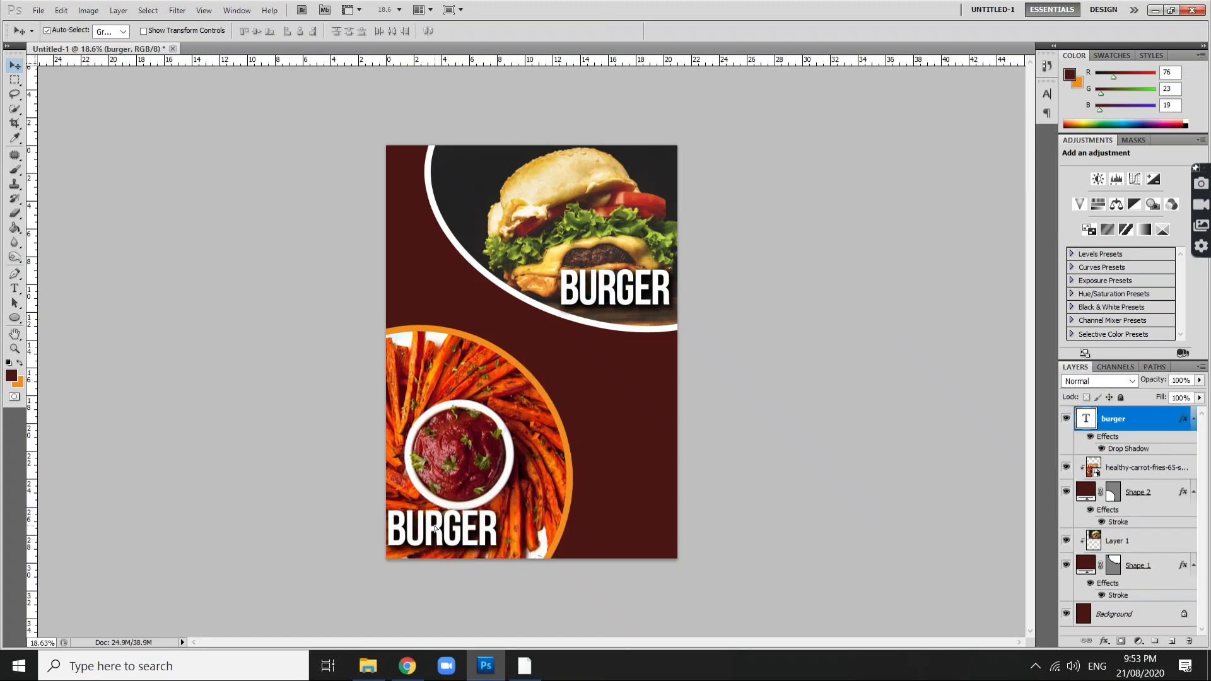
{"action": "key", "text": "t"}
{"action": "left_click", "coordinate": [441, 528]}
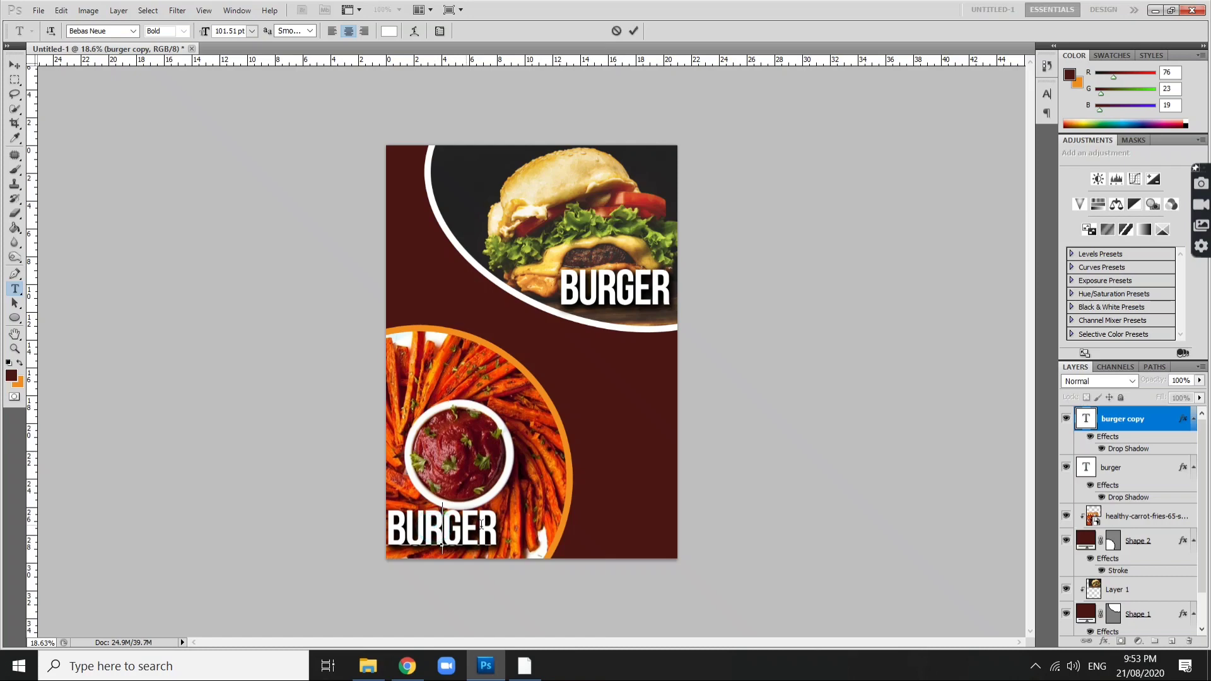
{"action": "key", "text": "ctrl+a"}
{"action": "type", "text": "FR"}
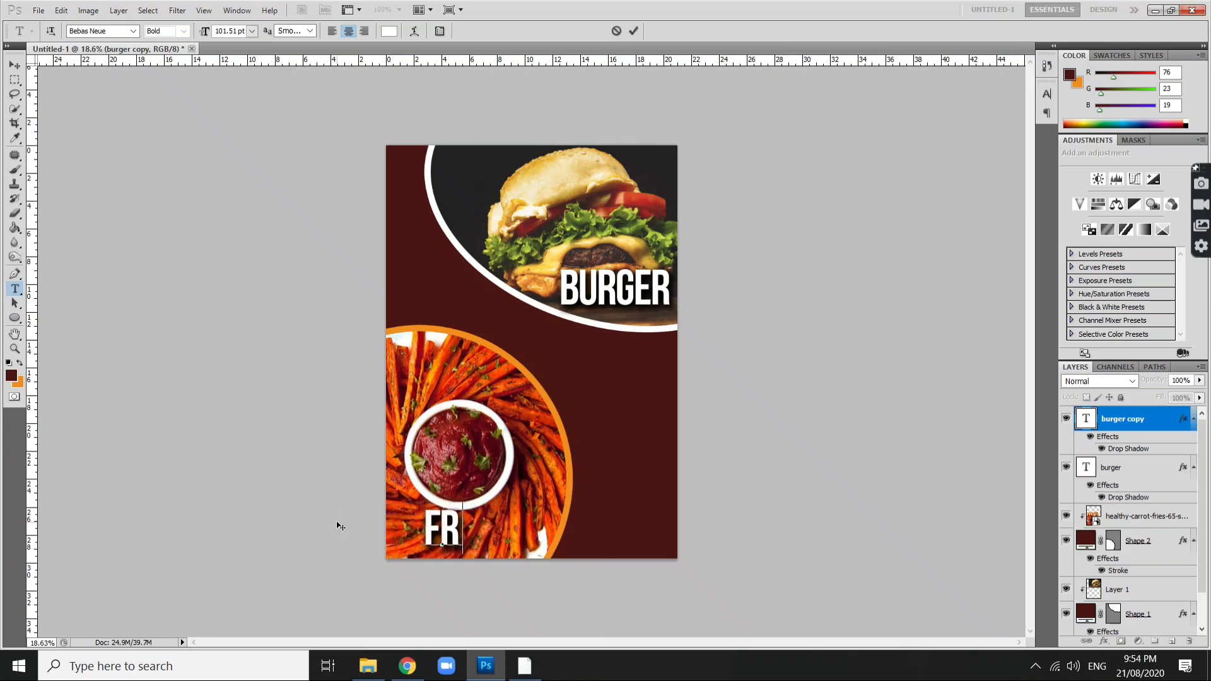
{"action": "type", "text": "IES"}
{"action": "key", "text": "ctrl+Return"}
{"action": "key", "text": "v"}
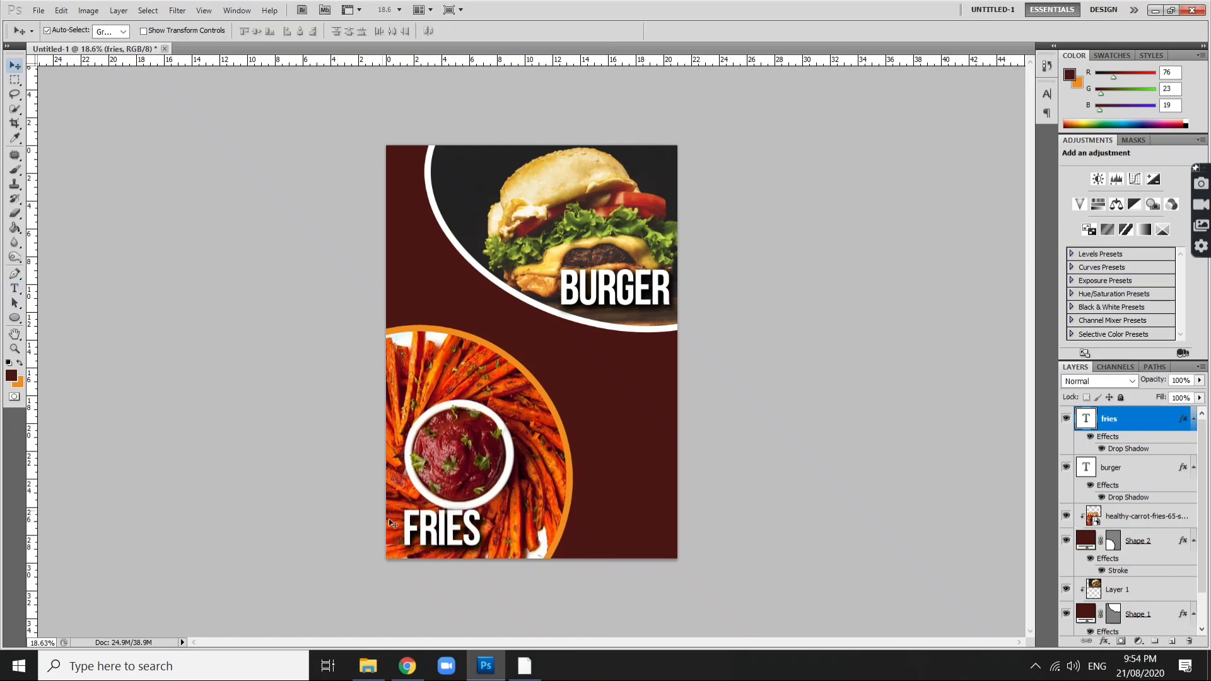
Step: Shrink the fries photo and circle group to about 94% and move it up slightly
{"action": "scroll", "coordinate": [644, 449], "scroll_direction": "down", "scroll_amount": 2}
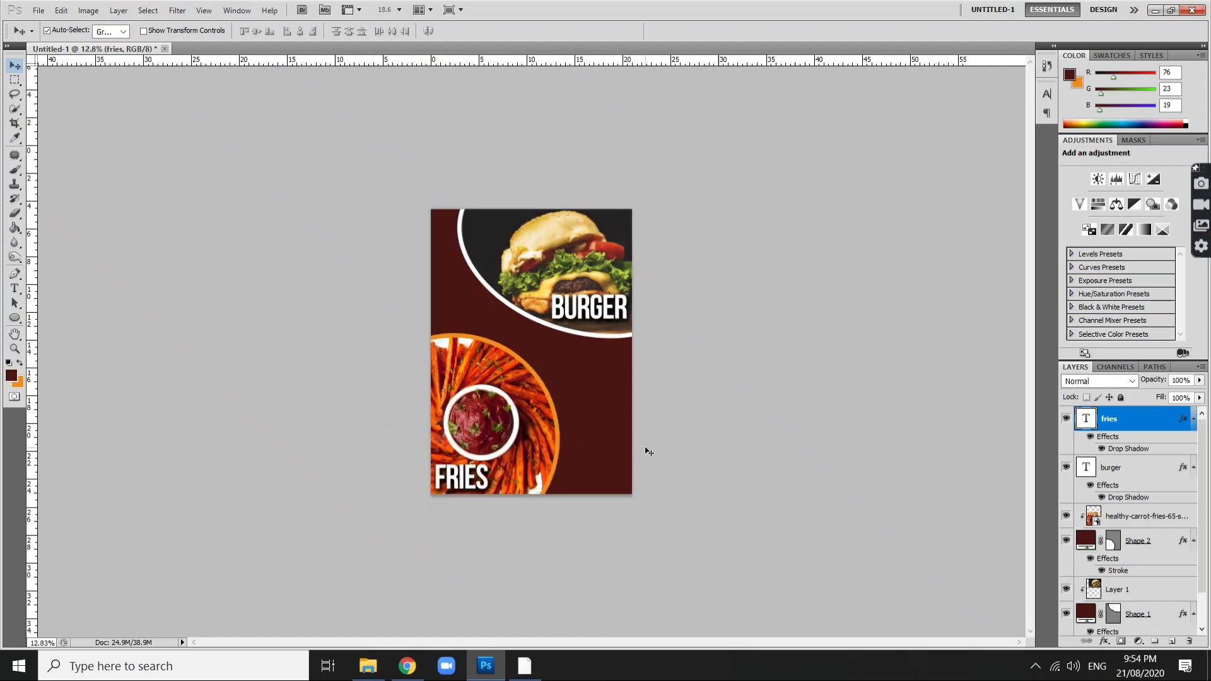
{"action": "scroll", "coordinate": [642, 432], "scroll_direction": "up", "scroll_amount": 3}
{"action": "left_click", "coordinate": [625, 575], "text": "shift"}
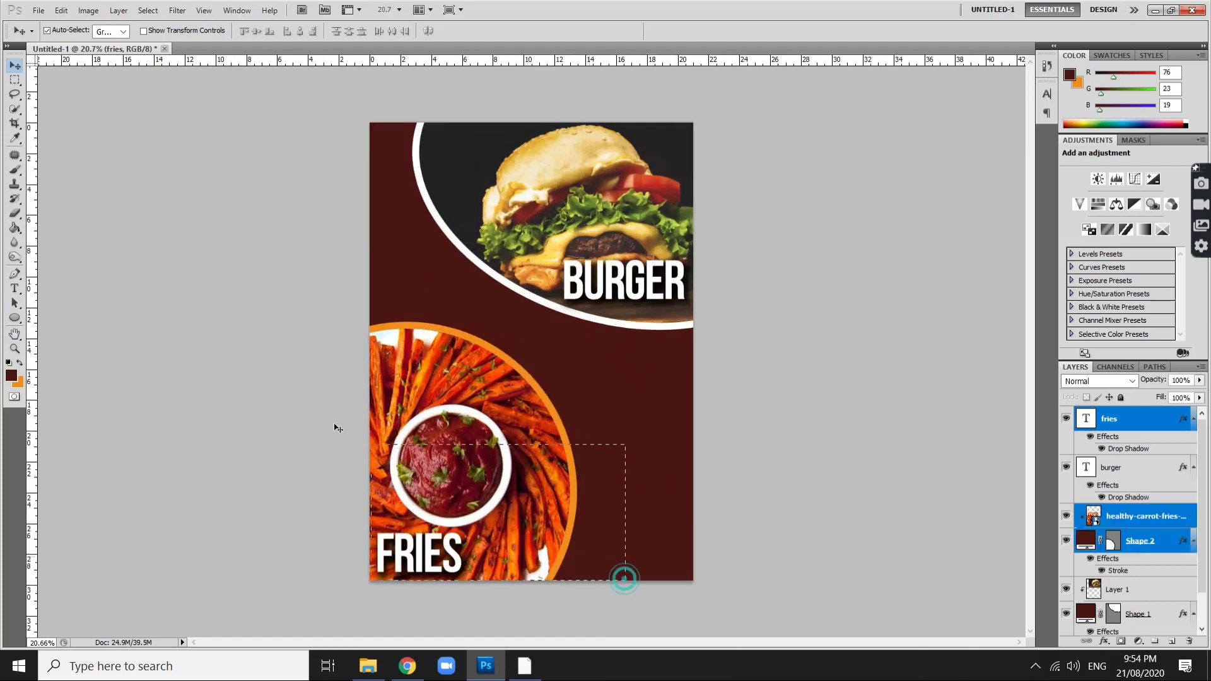
{"action": "left_click", "coordinate": [63, 12]}
{"action": "left_click", "coordinate": [167, 308]}
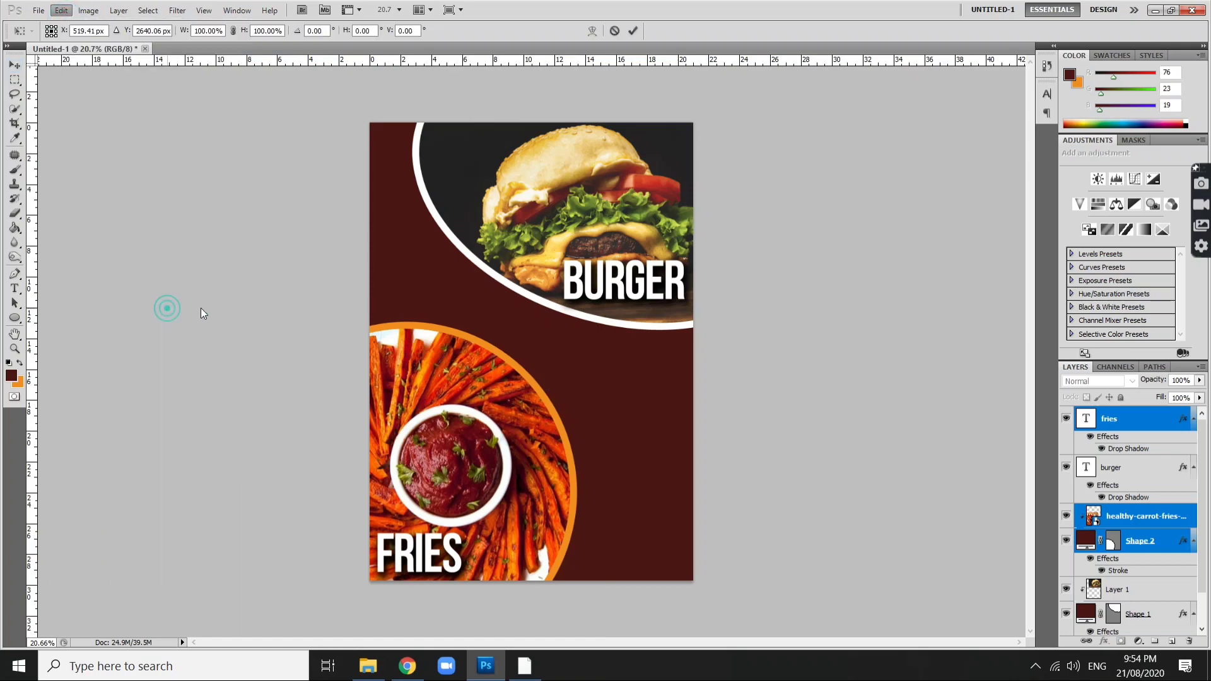
{"action": "left_click_drag", "start_coordinate": [631, 280], "coordinate": [610, 300]}
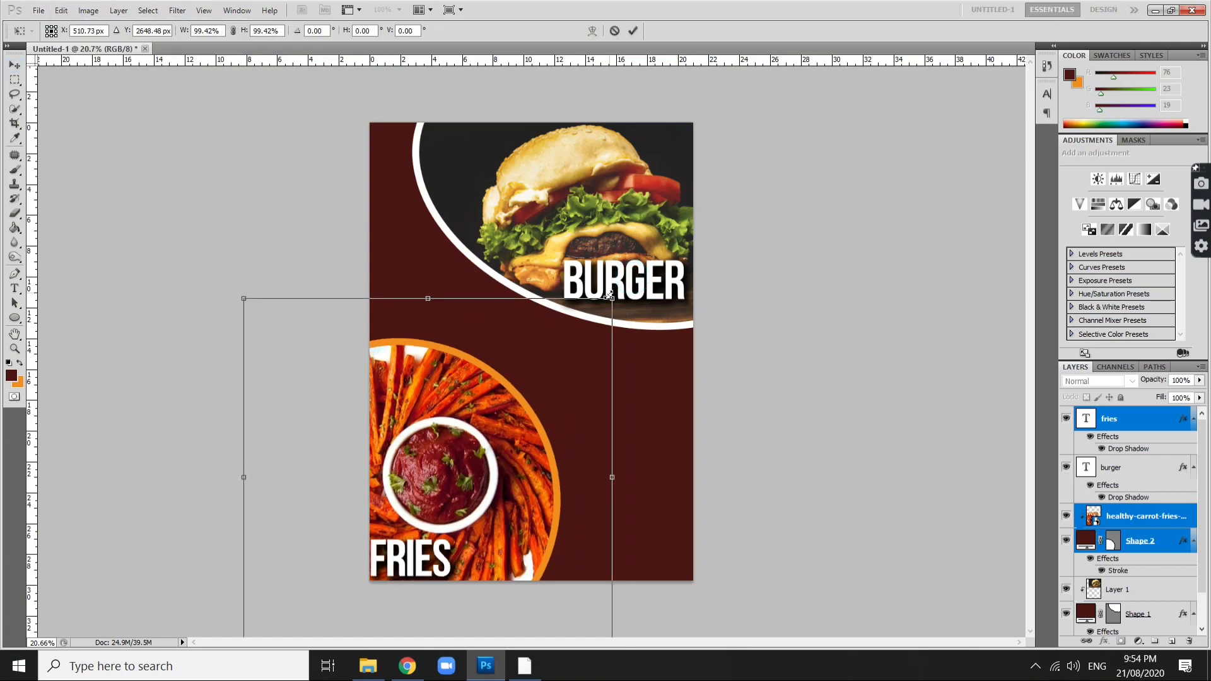
{"action": "left_click_drag", "start_coordinate": [510, 388], "coordinate": [513, 381]}
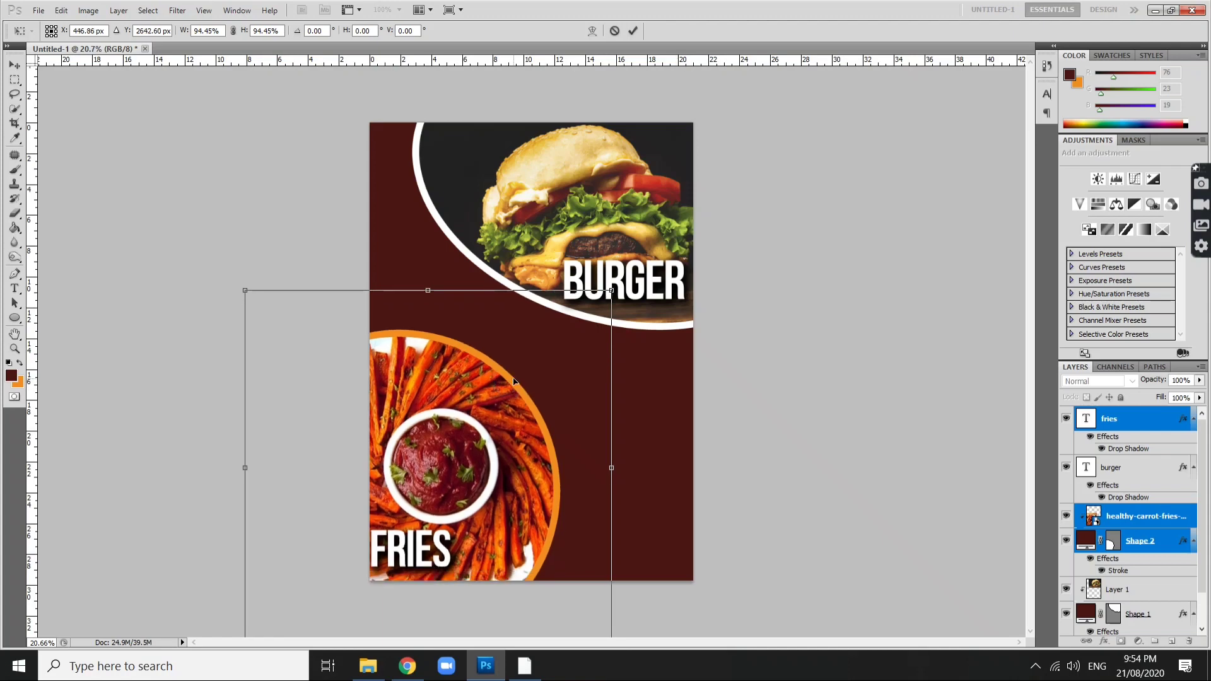
{"action": "key", "text": "Return"}
Step: Deselect all layers and zoom in on the brown area beside the fries
{"action": "left_click", "coordinate": [797, 455]}
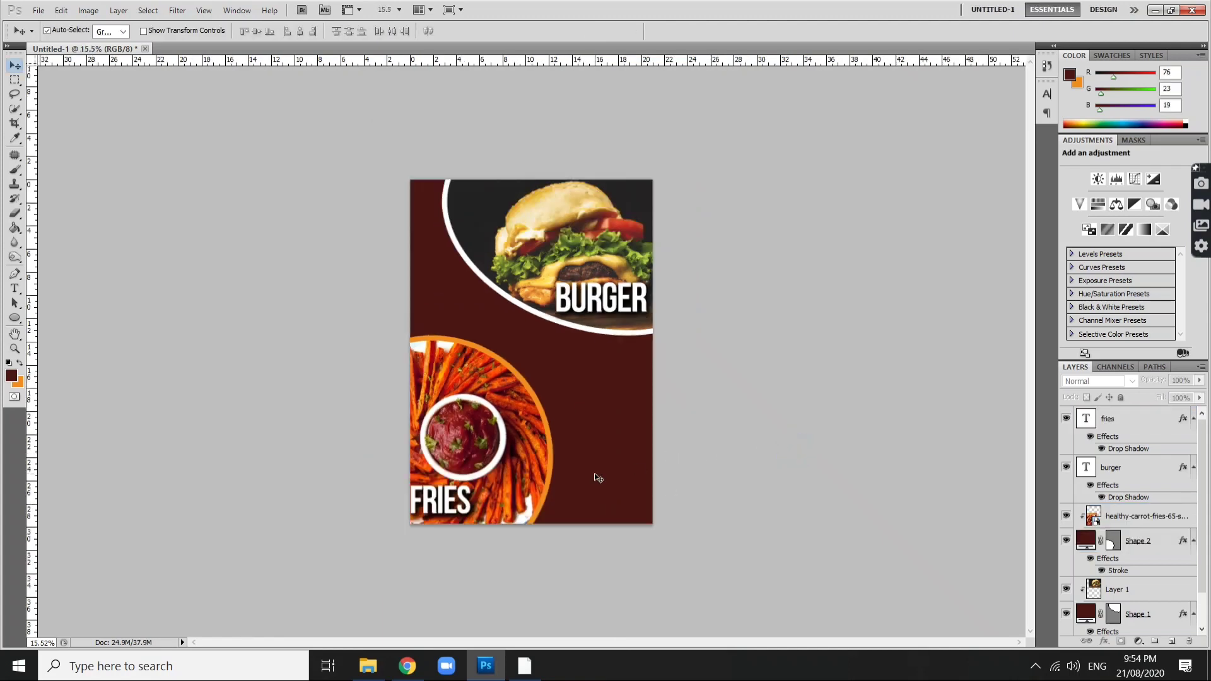
{"action": "scroll", "coordinate": [658, 324], "scroll_direction": "down", "scroll_amount": 3}
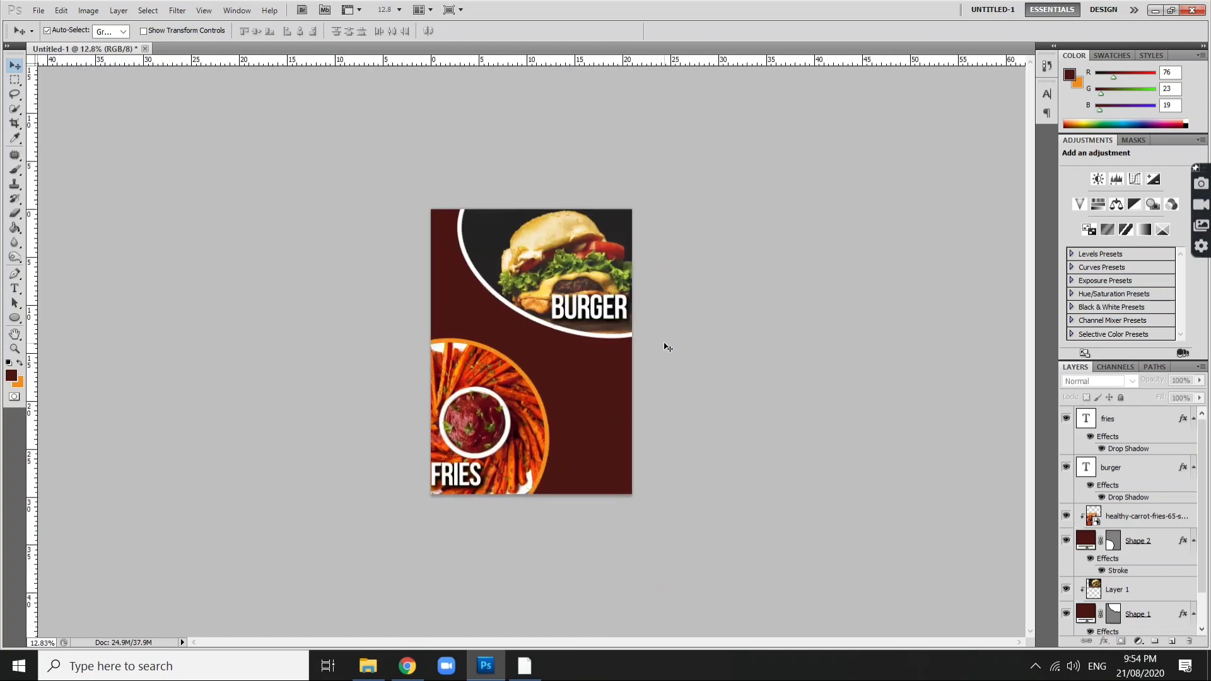
{"action": "scroll", "coordinate": [599, 354], "scroll_direction": "up", "scroll_amount": 2}
{"action": "scroll", "coordinate": [611, 407], "scroll_direction": "up", "scroll_amount": 1}
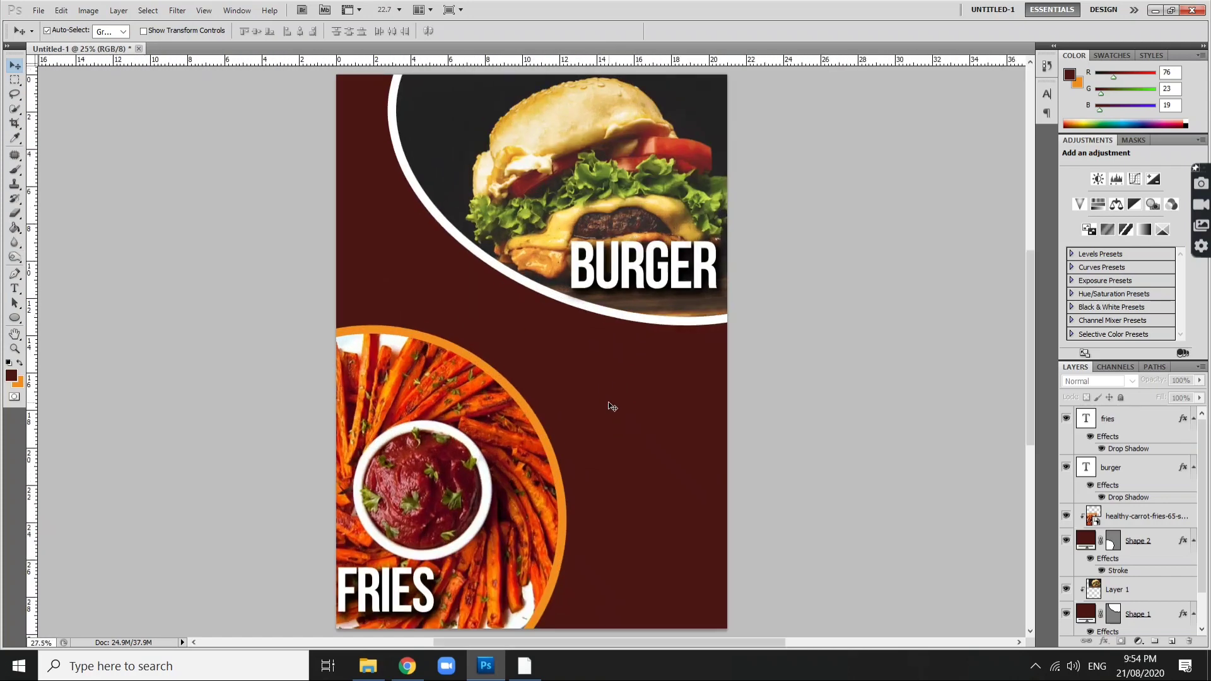
{"action": "scroll", "coordinate": [611, 406], "scroll_direction": "up", "scroll_amount": 1}
Step: Write YOUR BRAND in the empty brown area and enlarge it about threefold
{"action": "key", "text": "t"}
{"action": "left_click", "coordinate": [609, 407]}
{"action": "type", "text": "YOU"}
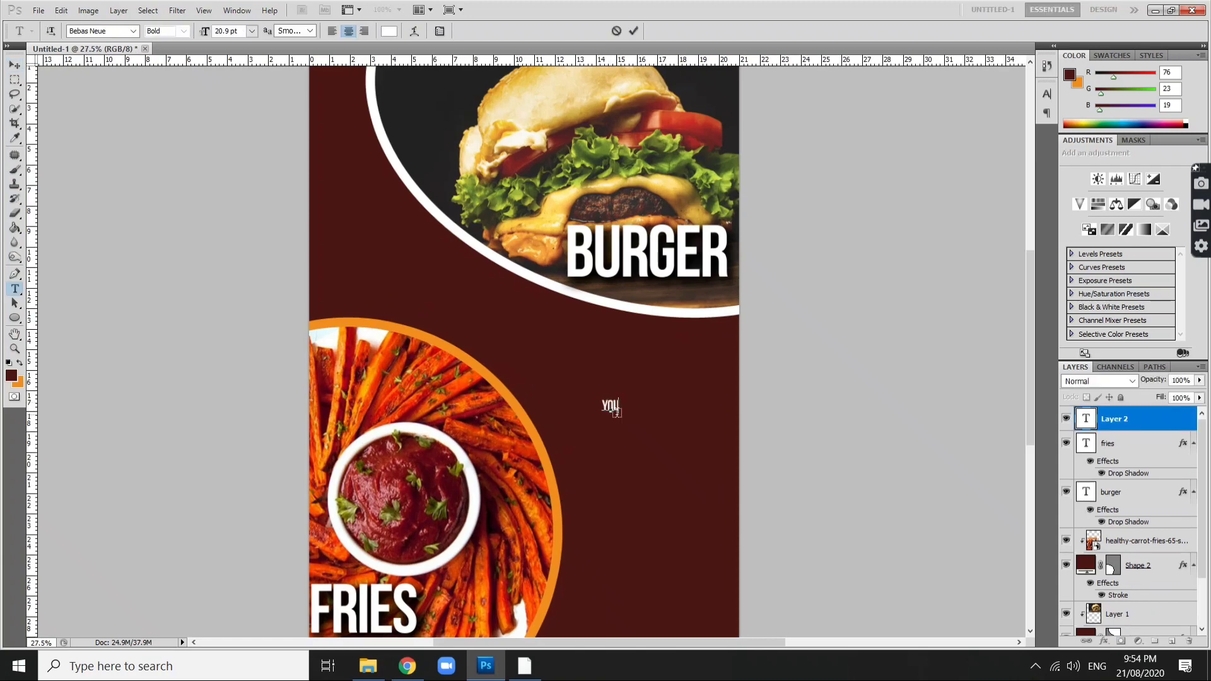
{"action": "type", "text": "r"}
{"action": "type", "text": " BRAN"}
{"action": "type", "text": "D"}
{"action": "key", "text": "ctrl+Return"}
{"action": "key", "text": "ctrl+t"}
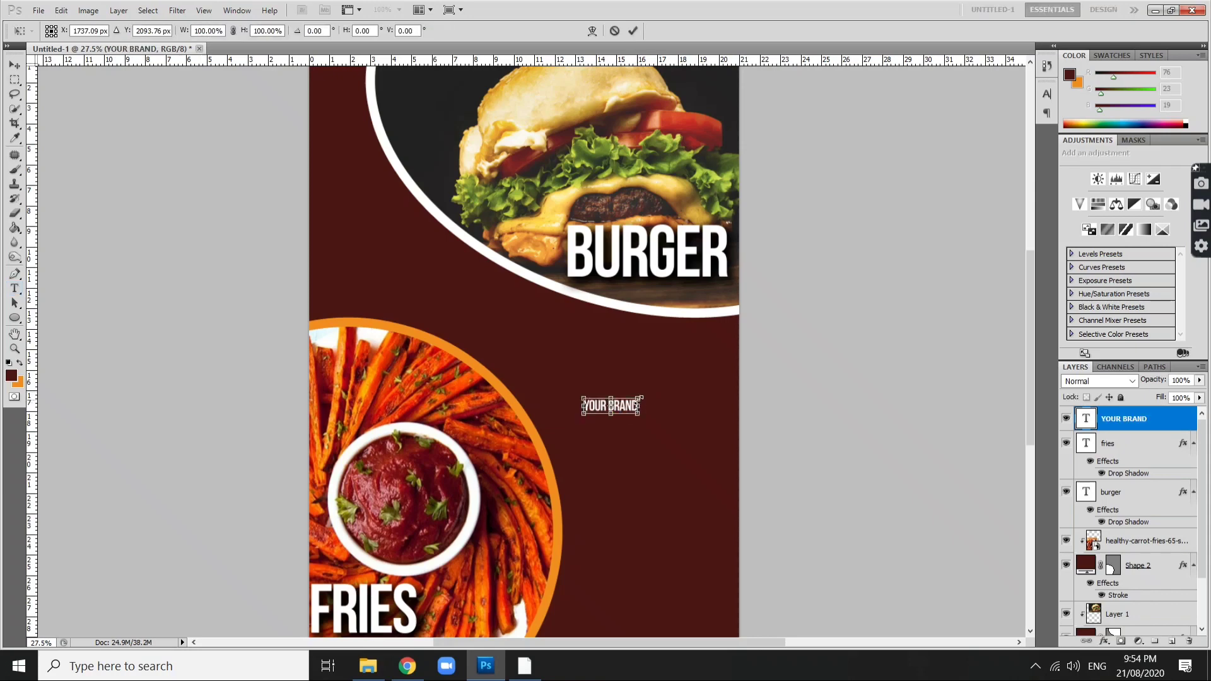
{"action": "mouse_move", "coordinate": [638, 398]}
{"action": "left_mouse_down"}
{"action": "mouse_move", "coordinate": [748, 367]}
{"action": "mouse_move", "coordinate": [724, 374]}
{"action": "left_mouse_up"}
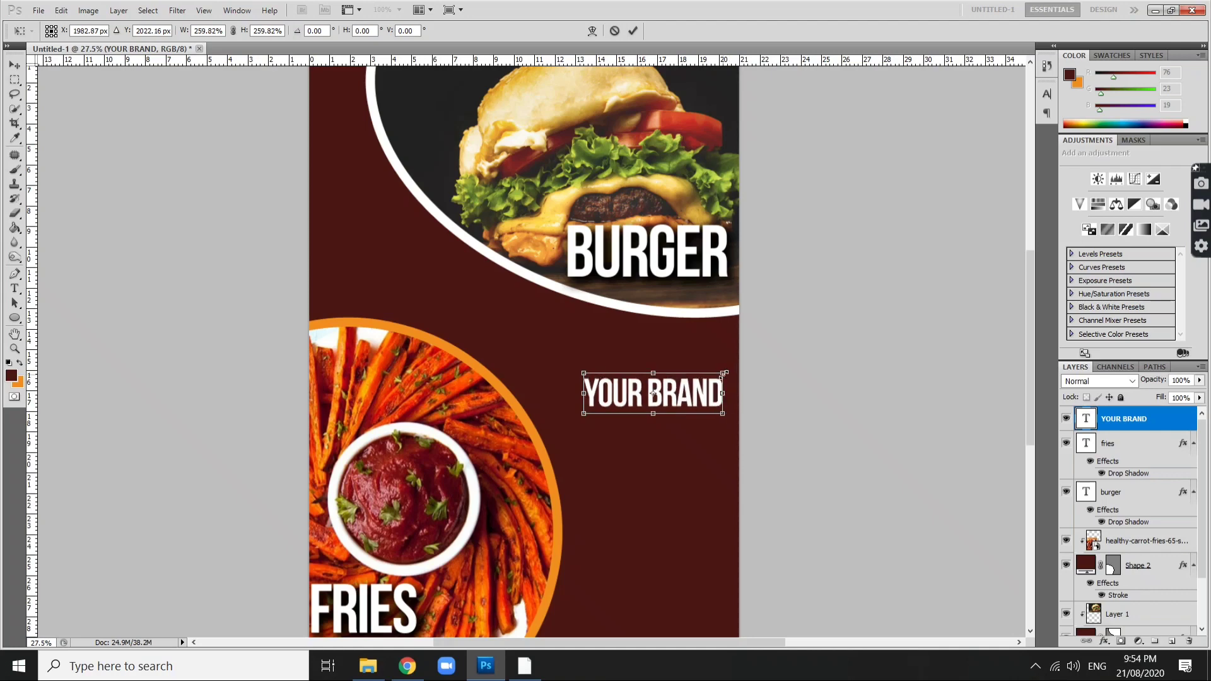
{"action": "key", "text": "Return"}
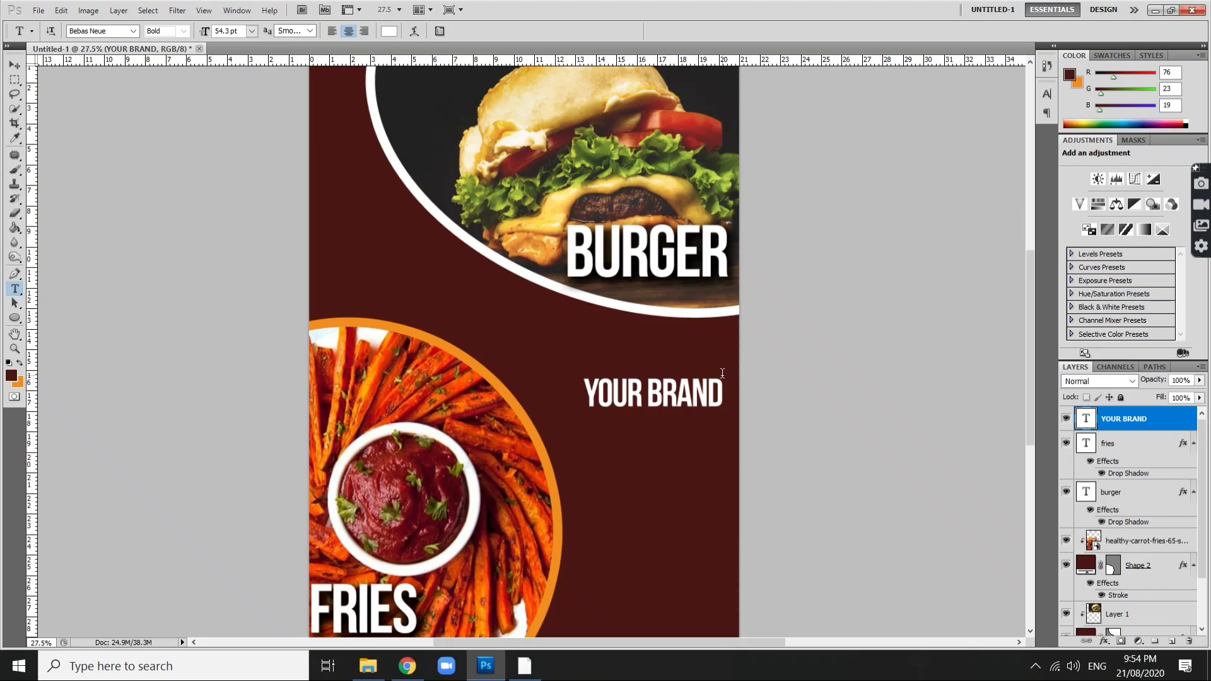
{"action": "left_click", "coordinate": [660, 476]}
{"action": "type", "text": "“THE"}
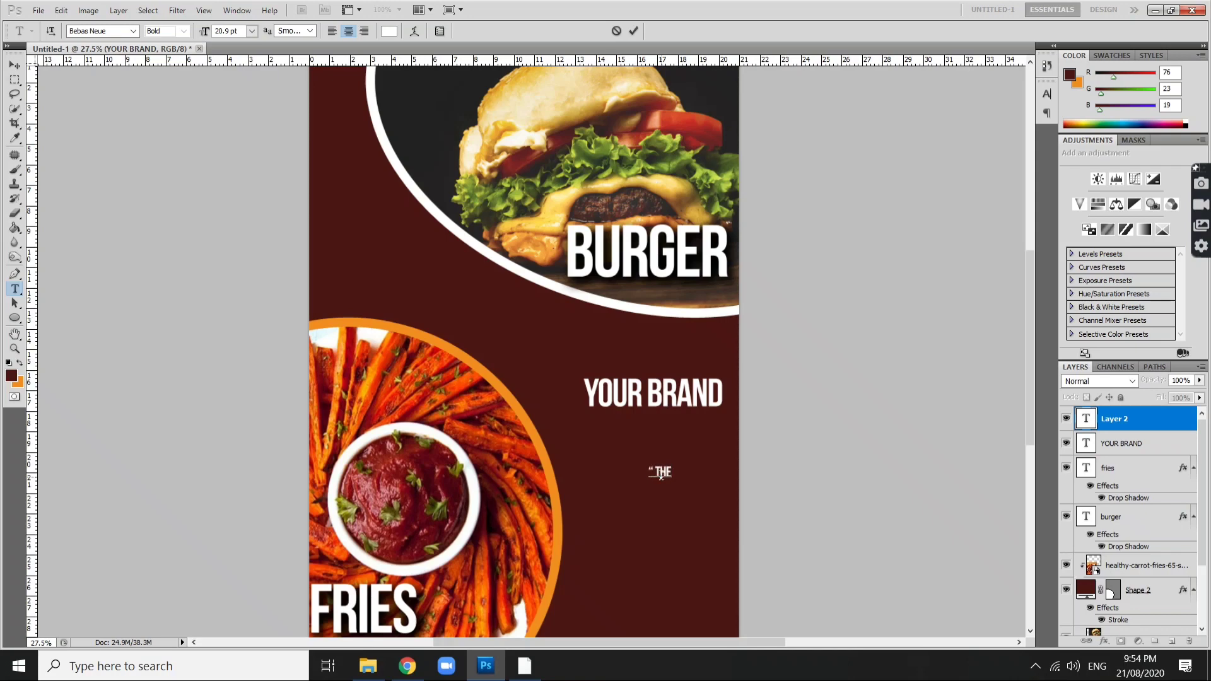
Step: Type the tagline “BEST TASTE FOOD” below YOUR BRAND and set it in Arial
{"action": "type", "text": "BEST"}
{"action": "type", "text": " T"}
{"action": "type", "text": "ASE"}
{"action": "key", "text": "BackSpace"}
{"action": "type", "text": "TE F"}
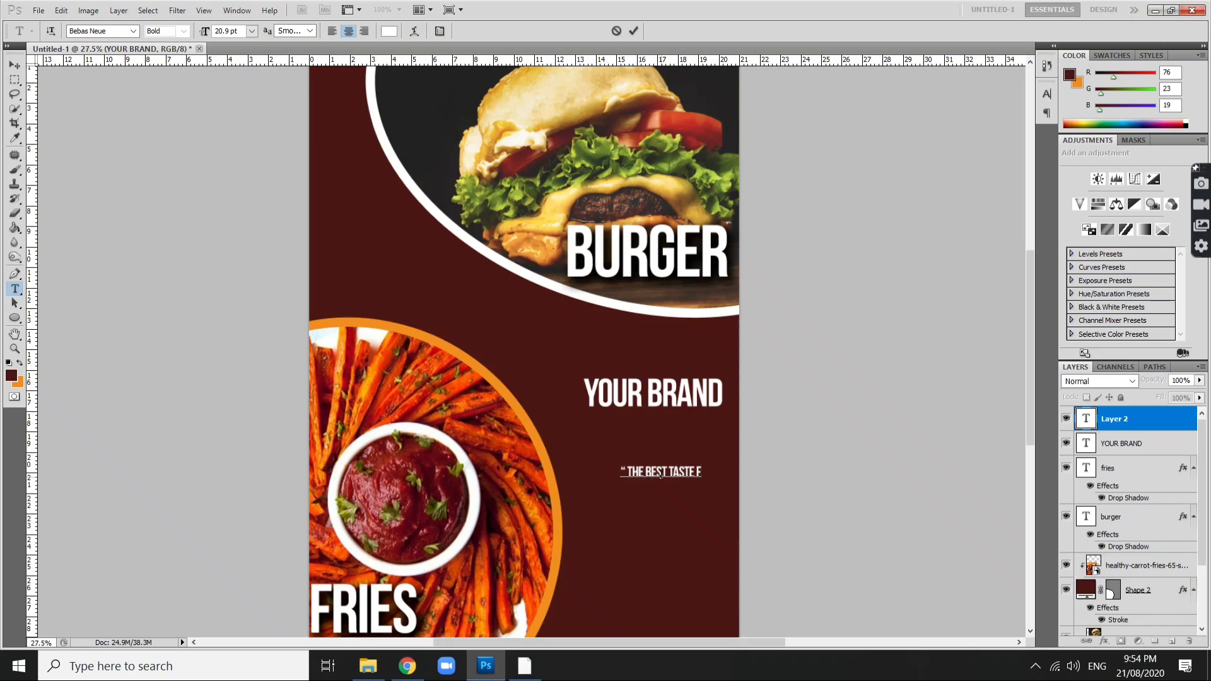
{"action": "type", "text": "OOD"}
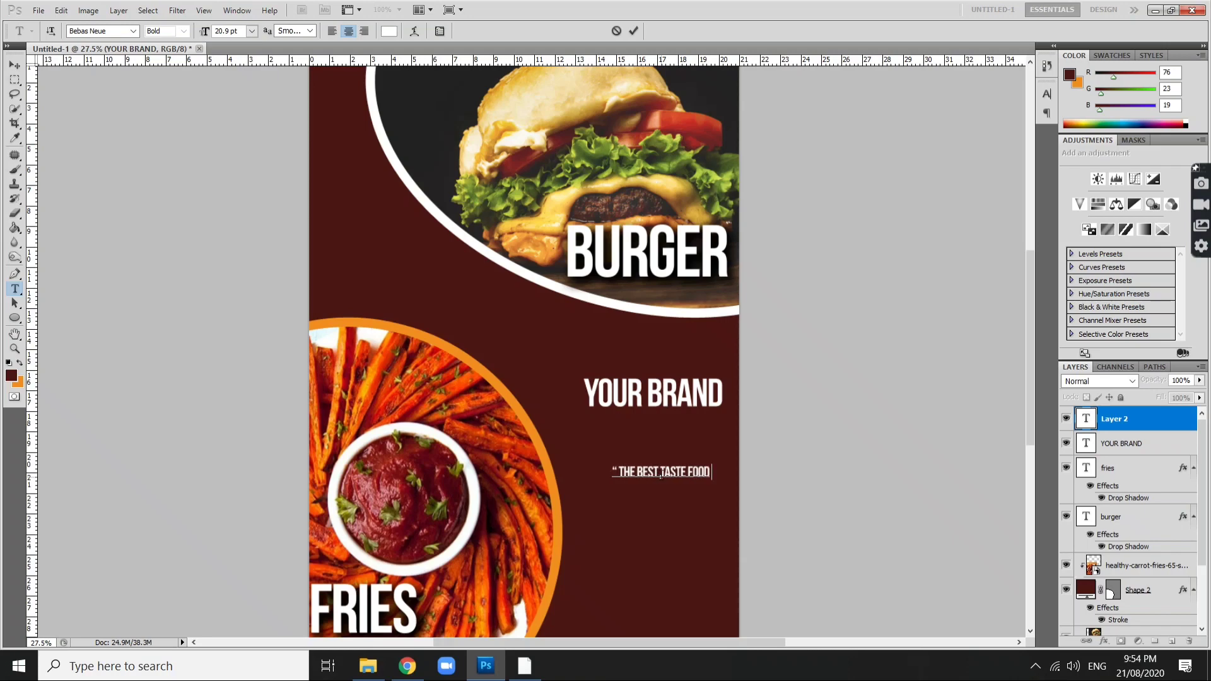
{"action": "type", "text": "”"}
{"action": "key", "text": "ctrl+a"}
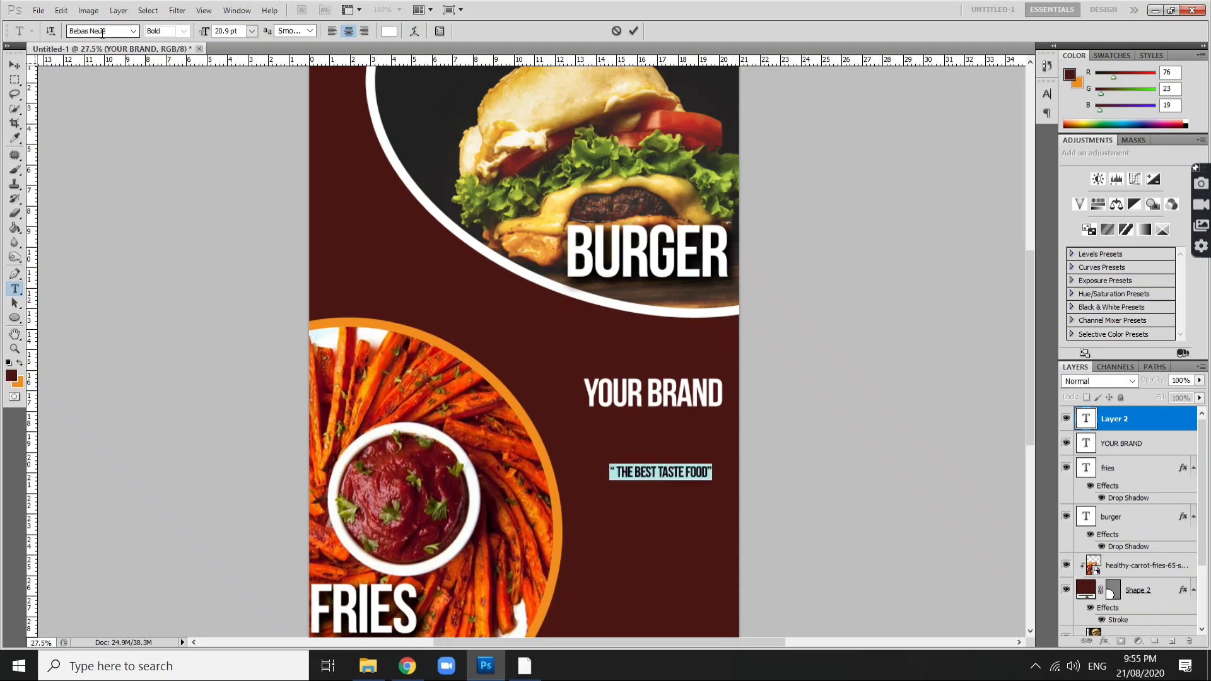
{"action": "left_click", "coordinate": [134, 31]}
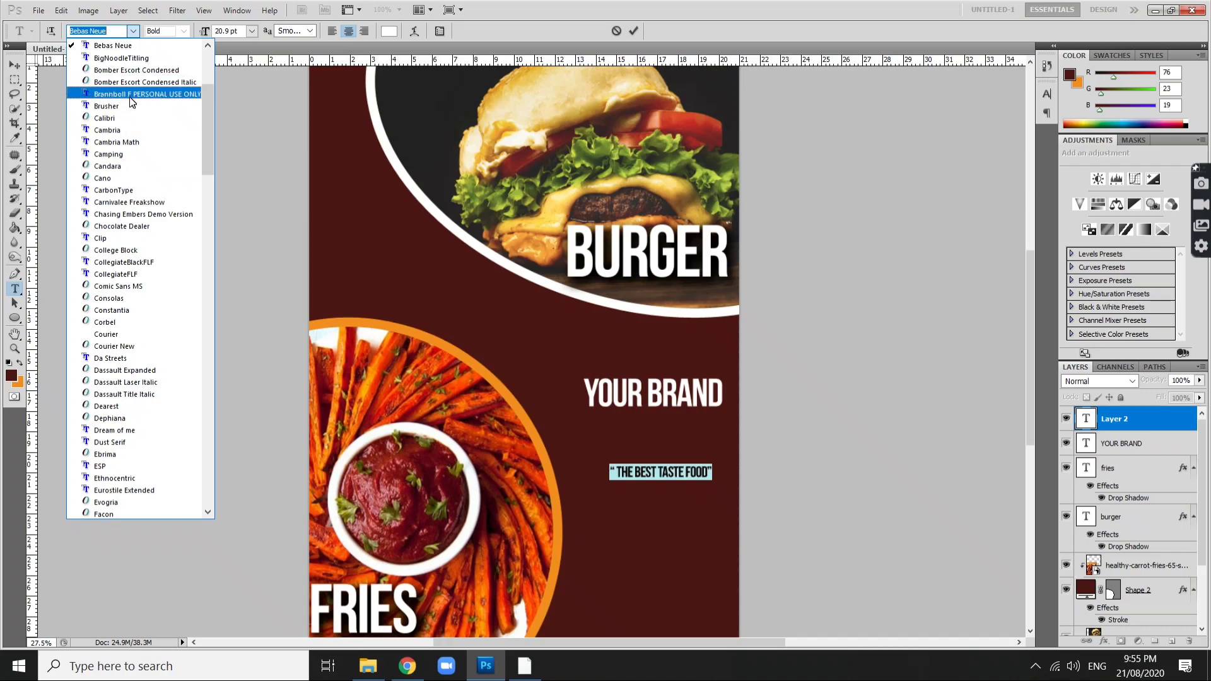
{"action": "scroll", "coordinate": [123, 96], "scroll_direction": "up", "scroll_amount": 3}
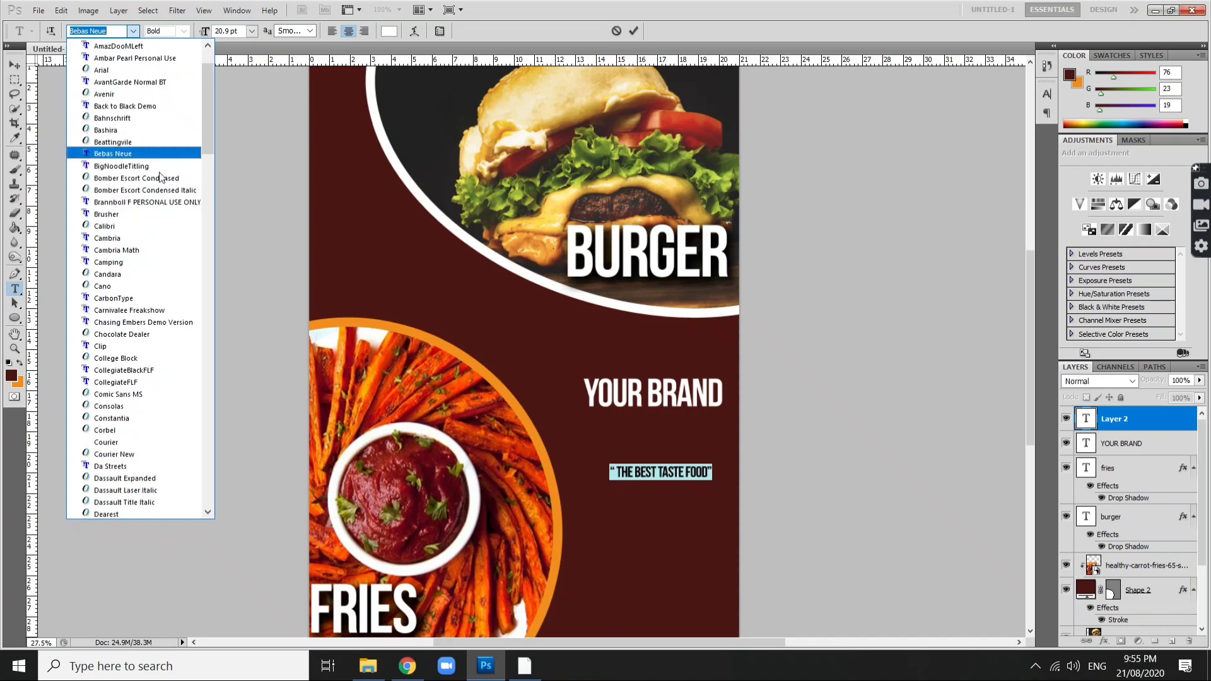
{"action": "left_click", "coordinate": [101, 70]}
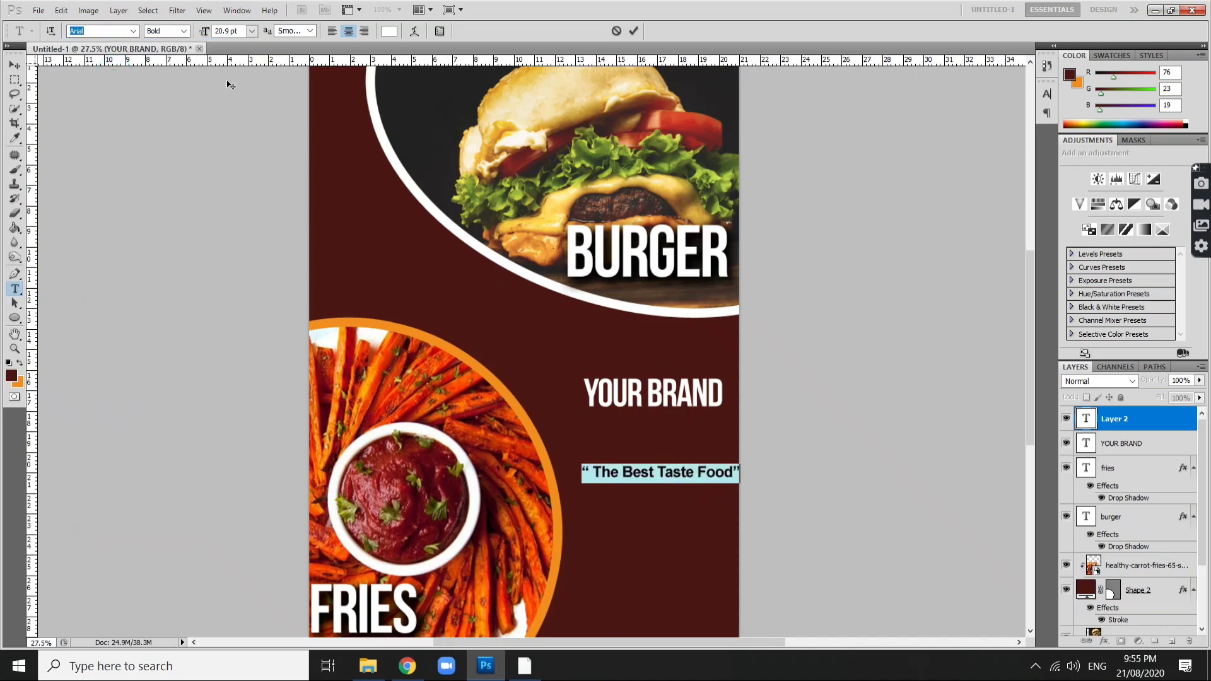
{"action": "left_click", "coordinate": [14, 65]}
Step: Shrink the tagline to about 71% and move it right under YOUR BRAND
{"action": "key", "text": "ctrl+t"}
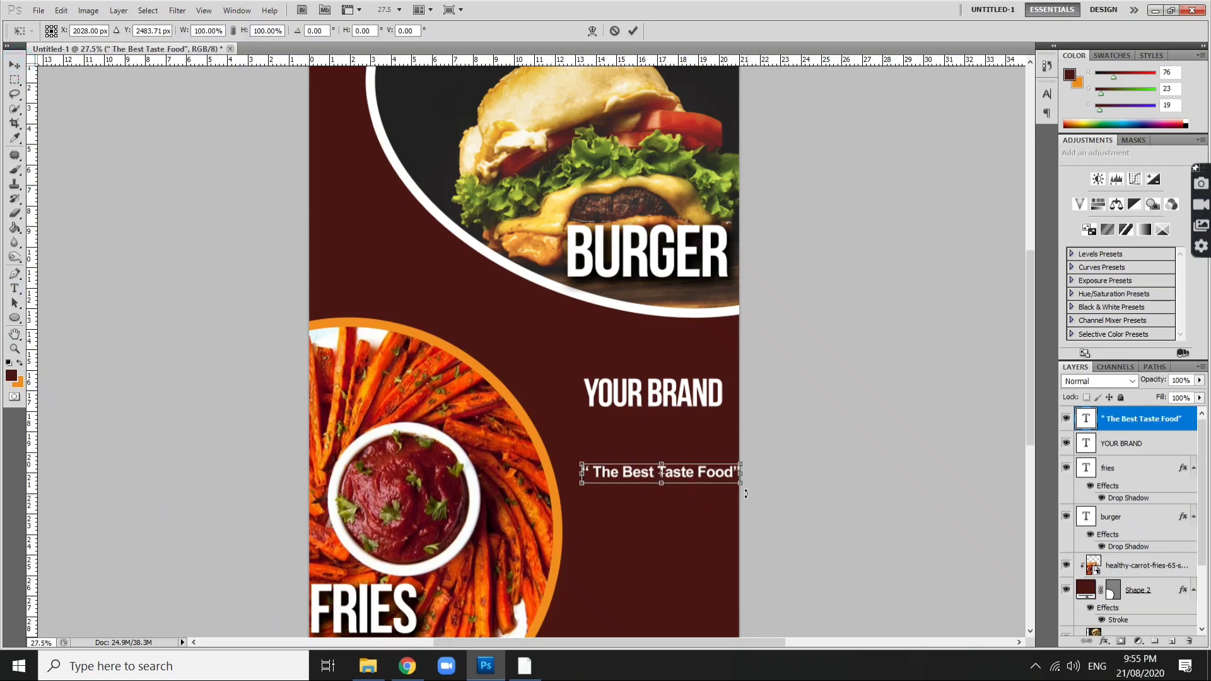
{"action": "left_click_drag", "start_coordinate": [738, 486], "coordinate": [695, 474]}
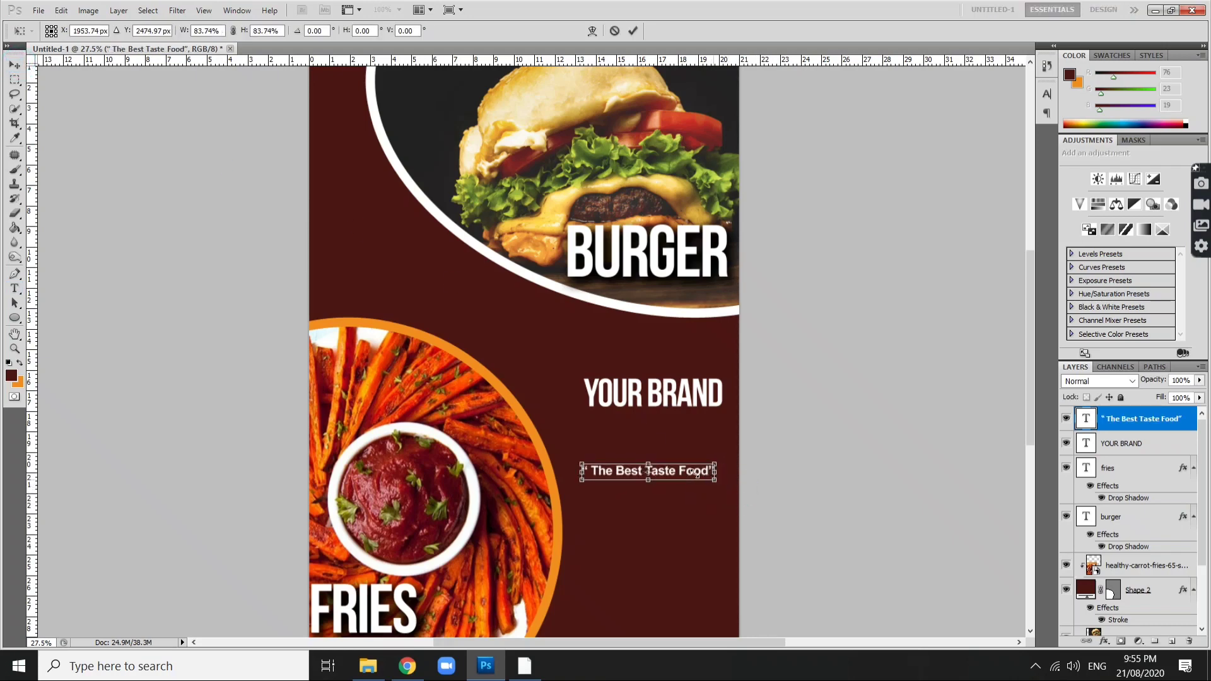
{"action": "key", "text": "Return"}
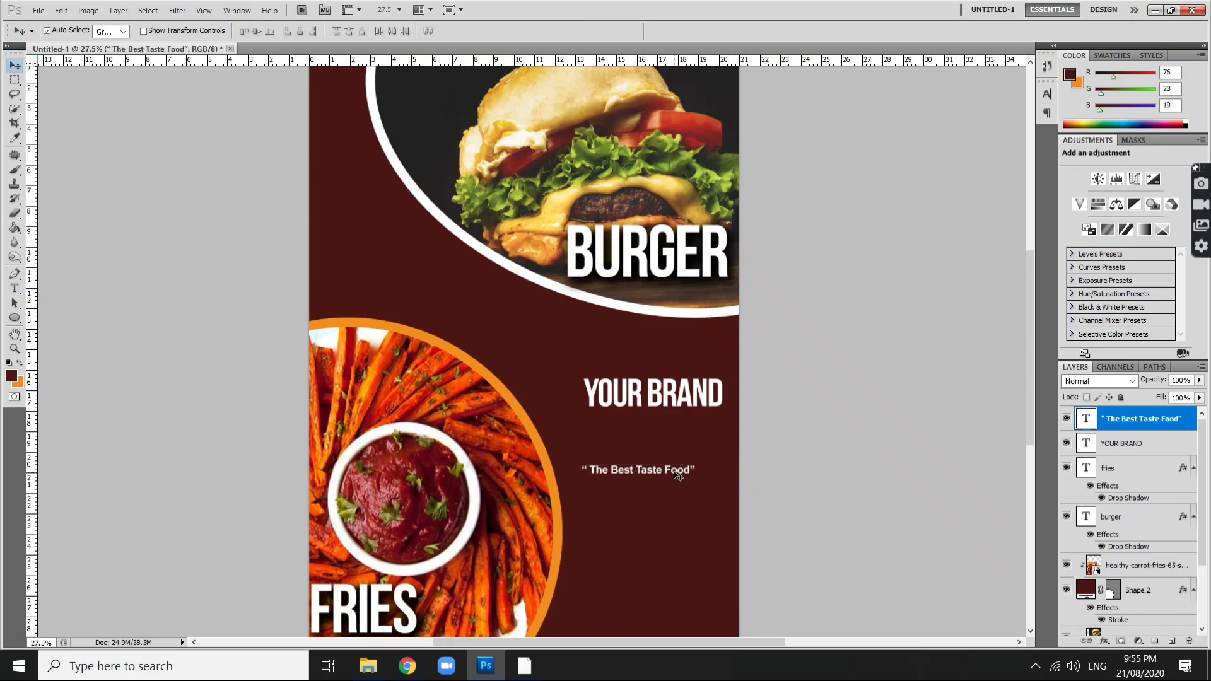
{"action": "mouse_move", "coordinate": [675, 472]}
{"action": "left_mouse_down"}
{"action": "mouse_move", "coordinate": [714, 434]}
{"action": "mouse_move", "coordinate": [697, 413]}
{"action": "left_mouse_up"}
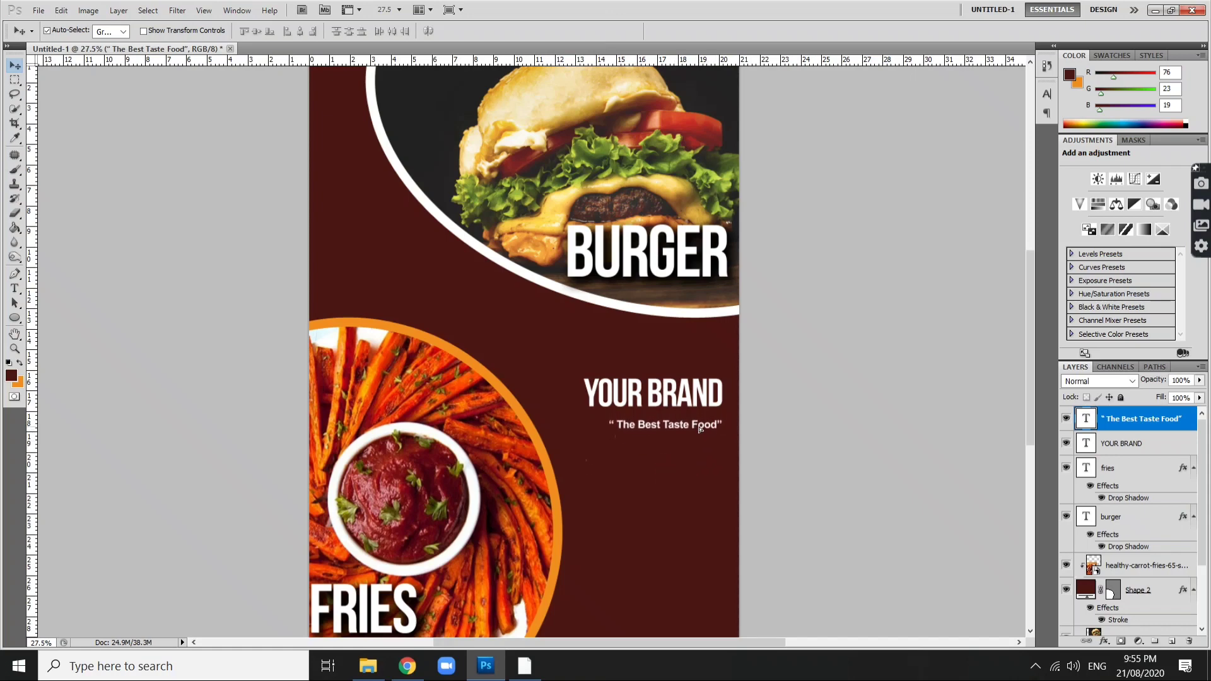
Step: Enlarge YOUR BRAND to about 122% and nudge it and the tagline slightly right
{"action": "left_click", "coordinate": [683, 400]}
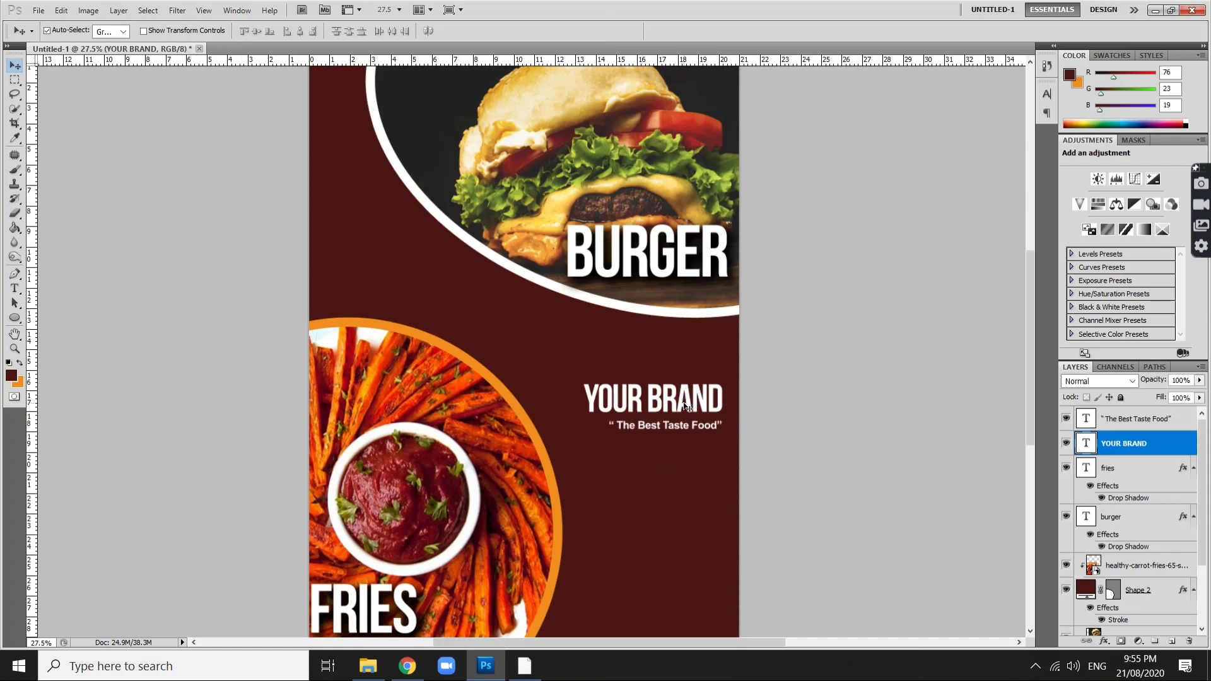
{"action": "key", "text": "ctrl+t"}
{"action": "left_click_drag", "start_coordinate": [583, 378], "coordinate": [549, 366]}
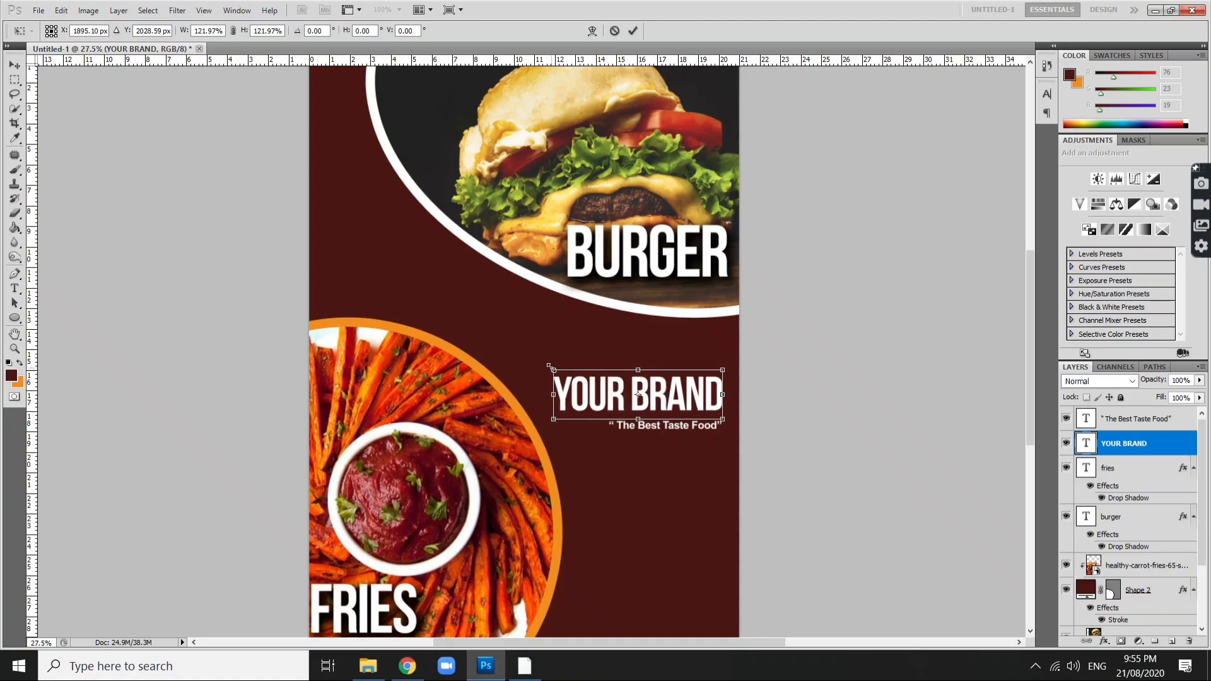
{"action": "key", "text": "Return"}
{"action": "left_click", "coordinate": [712, 425], "text": "shift"}
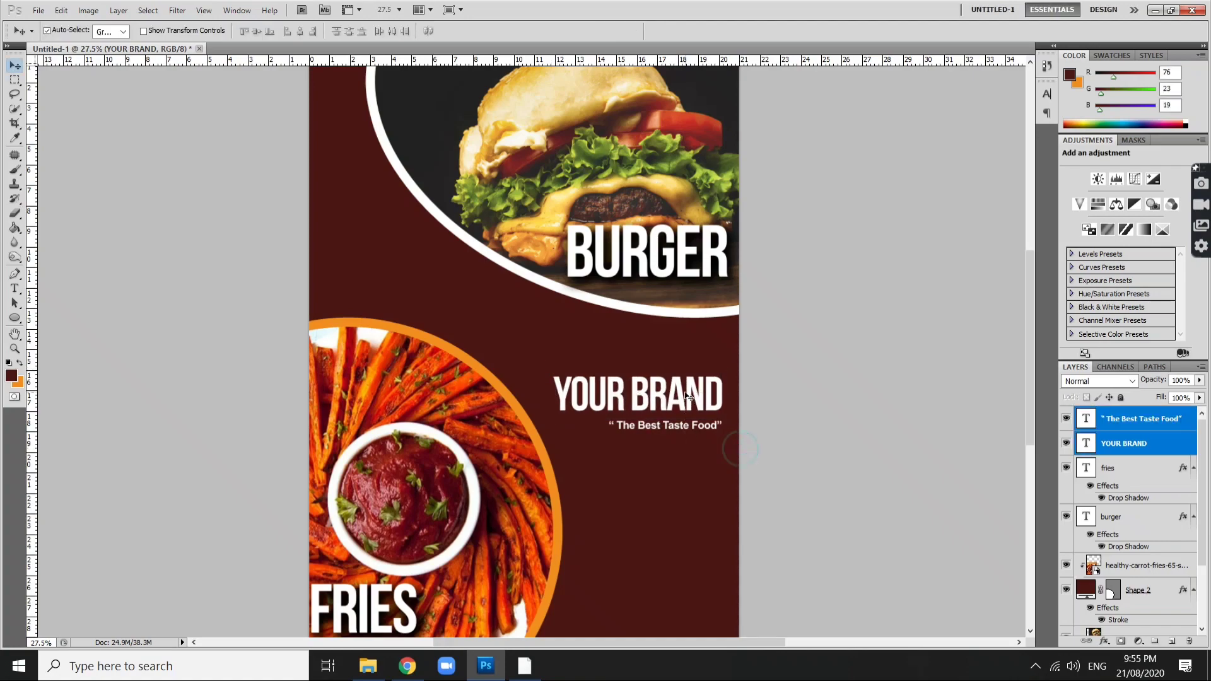
{"action": "left_click_drag", "start_coordinate": [689, 397], "coordinate": [696, 398]}
{"action": "left_click", "coordinate": [773, 426]}
Step: Add a THIS MONTH text line in the empty area below the tagline
{"action": "scroll", "coordinate": [737, 426], "scroll_direction": "down", "scroll_amount": 5}
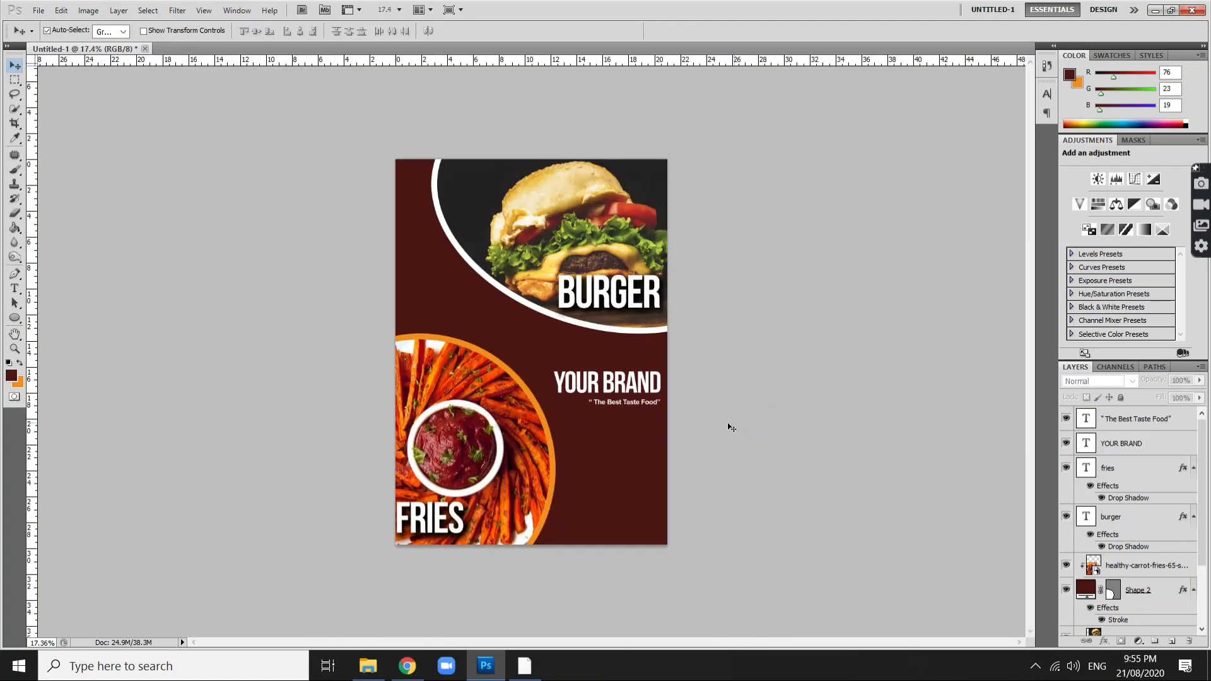
{"action": "scroll", "coordinate": [675, 454], "scroll_direction": "up", "scroll_amount": 2}
{"action": "scroll", "coordinate": [683, 481], "scroll_direction": "up", "scroll_amount": 1}
{"action": "scroll", "coordinate": [686, 484], "scroll_direction": "up", "scroll_amount": 3}
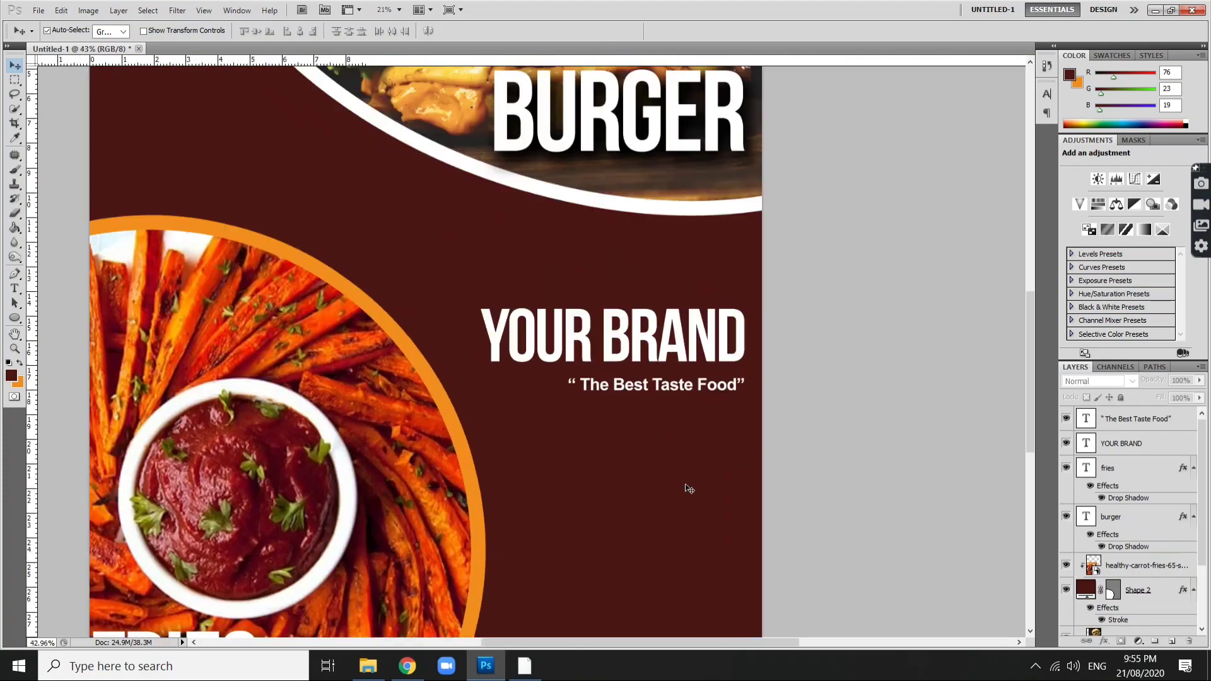
{"action": "scroll", "coordinate": [685, 483], "scroll_direction": "up", "scroll_amount": 2}
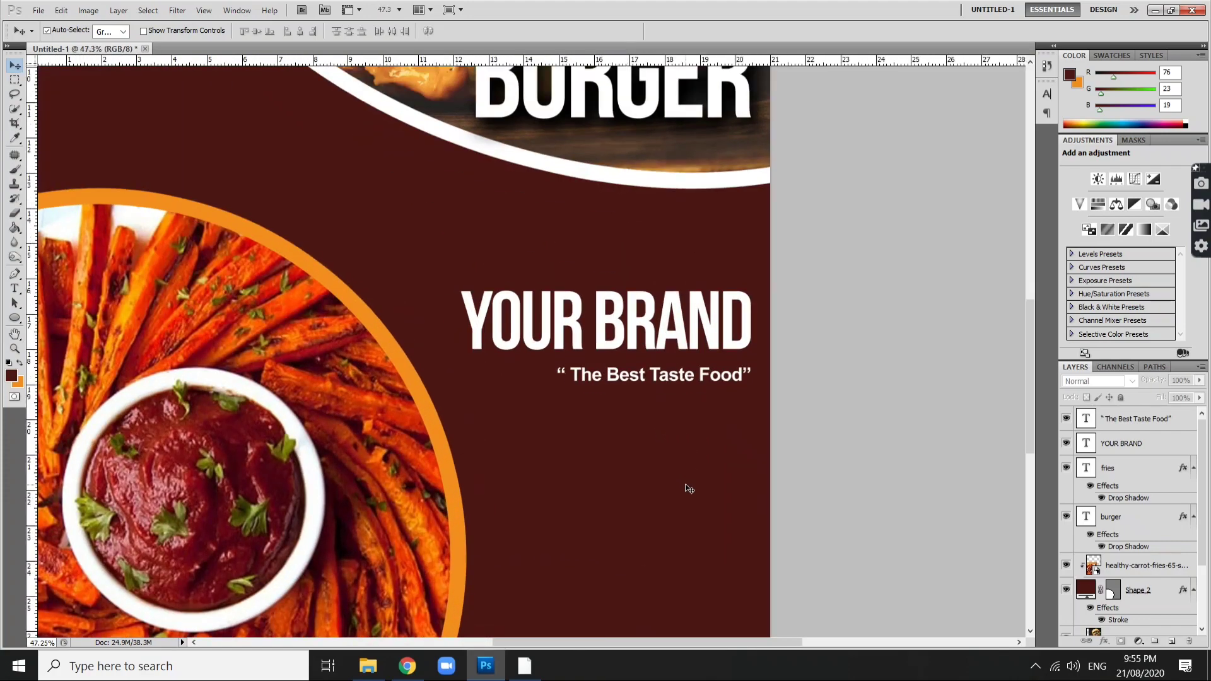
{"action": "left_click_drag", "start_coordinate": [686, 484], "coordinate": [631, 314]}
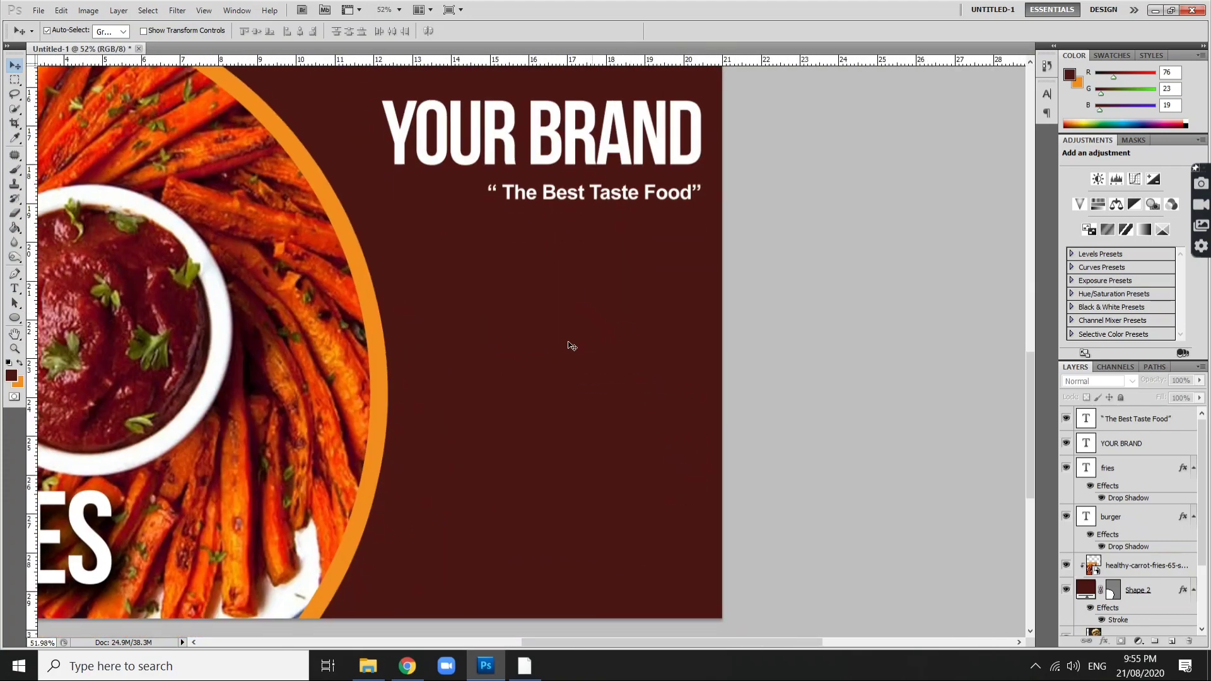
{"action": "key", "text": "t"}
{"action": "left_click", "coordinate": [517, 351]}
{"action": "type", "text": "T"}
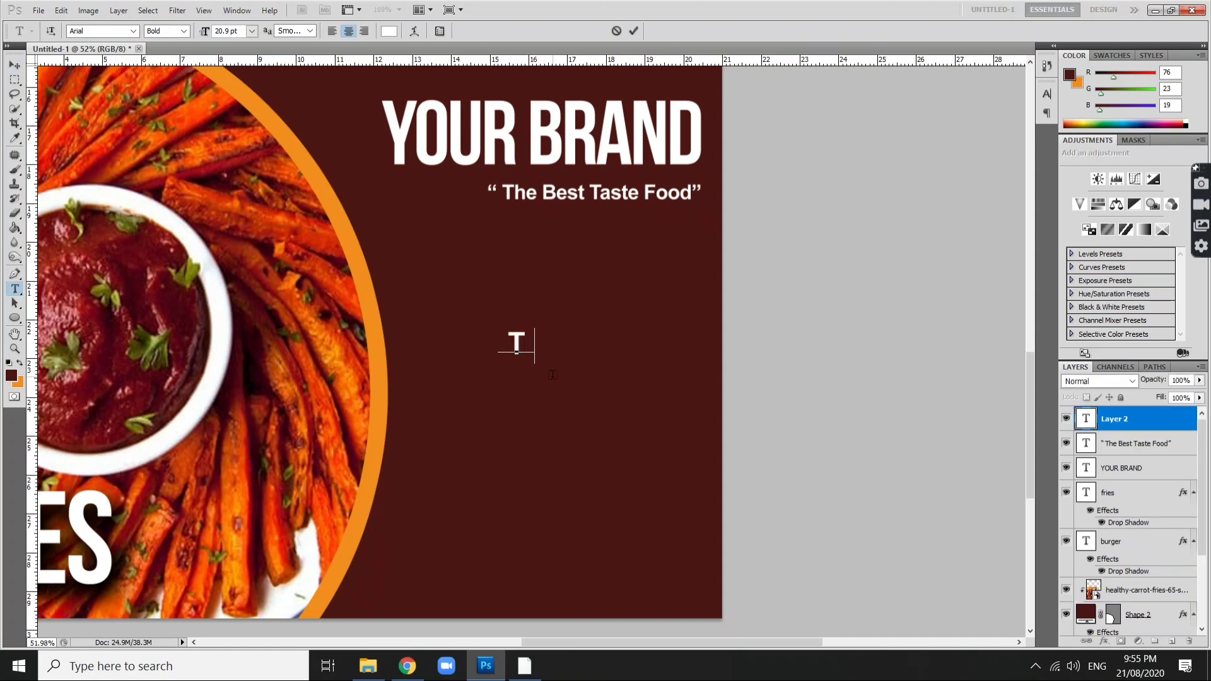
{"action": "type", "text": "HIS MON"}
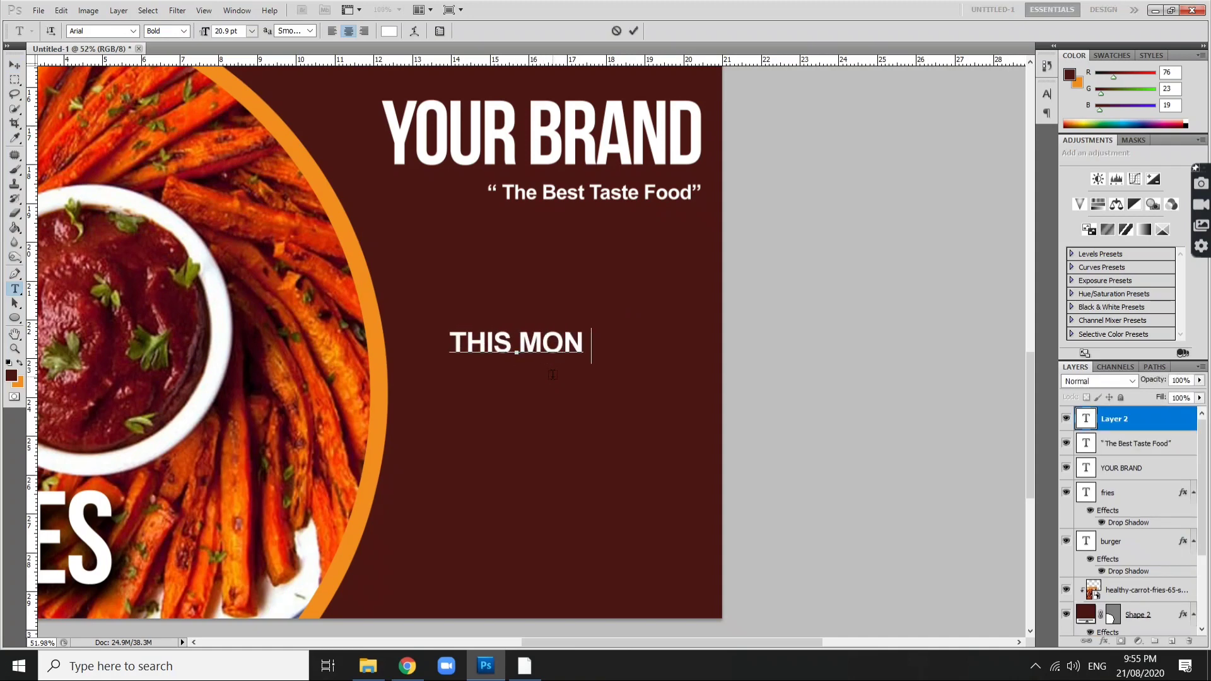
{"action": "type", "text": "TH"}
Step: Colour THIS MONTH orange, sampled from the poster's orange ring
{"action": "key", "text": "ctrl+a"}
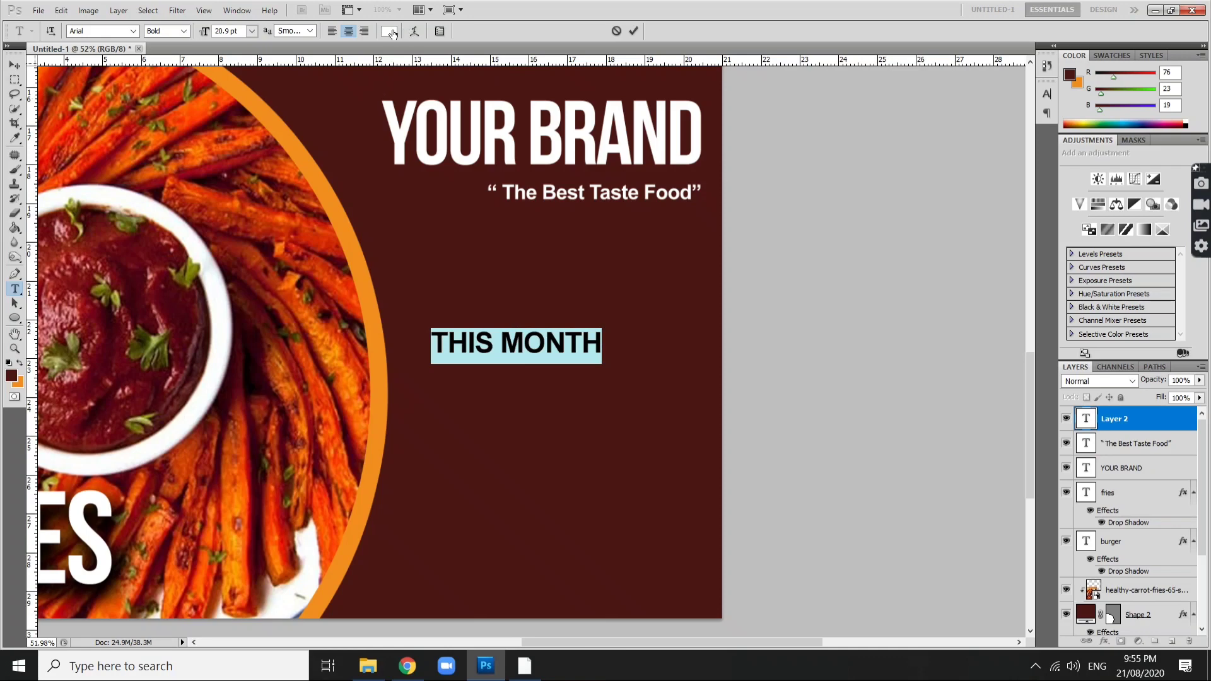
{"action": "left_click", "coordinate": [392, 33]}
{"action": "left_click", "coordinate": [326, 199]}
{"action": "key", "text": "Return"}
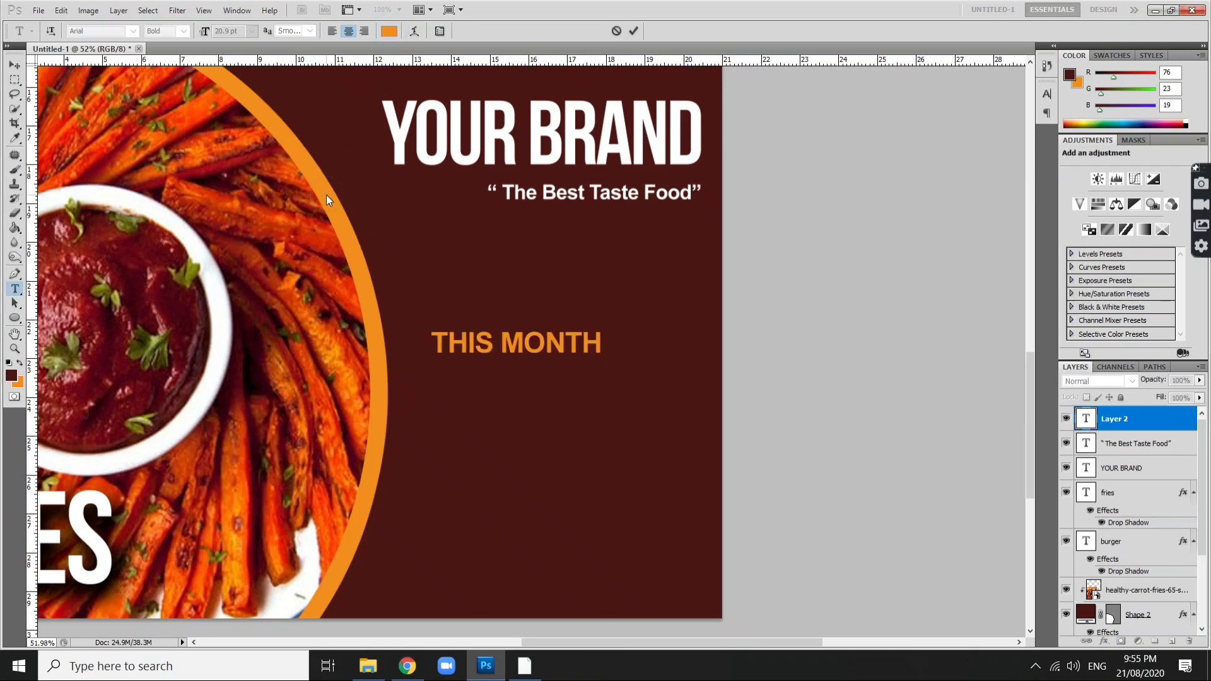
{"action": "key", "text": "ctrl+Return"}
Step: Enlarge THIS MONTH to about 158% and move it up closer to the tagline
{"action": "key", "text": "ctrl+t"}
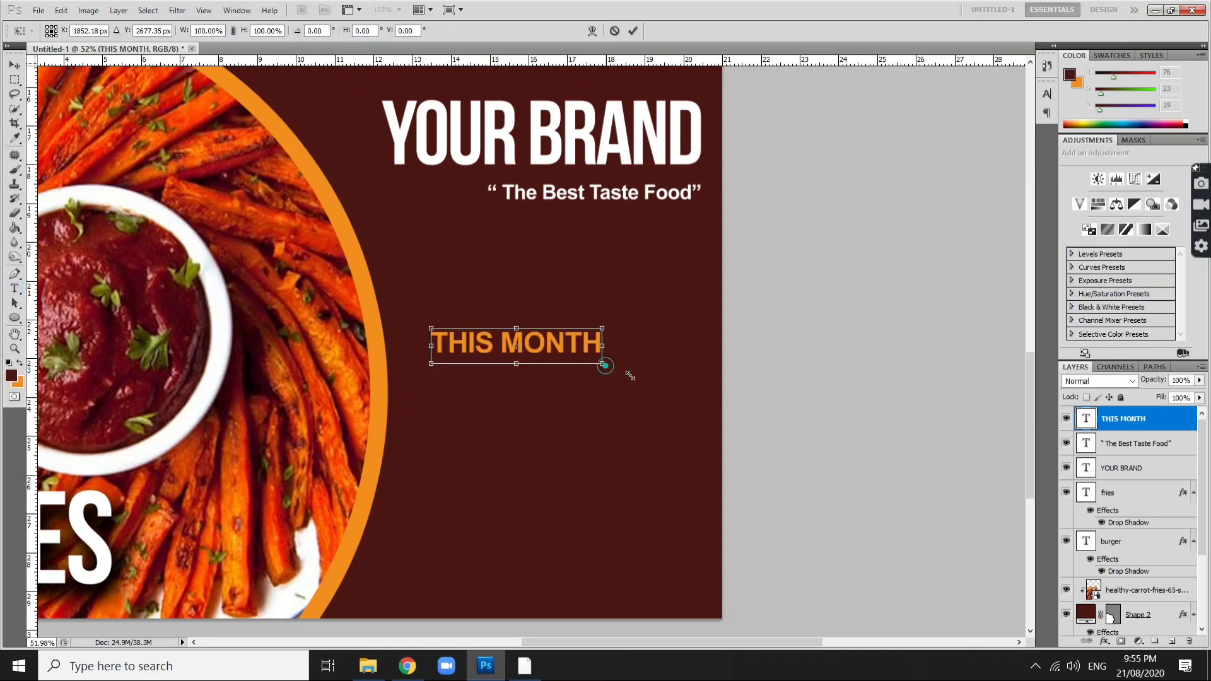
{"action": "left_click_drag", "start_coordinate": [604, 366], "coordinate": [699, 406]}
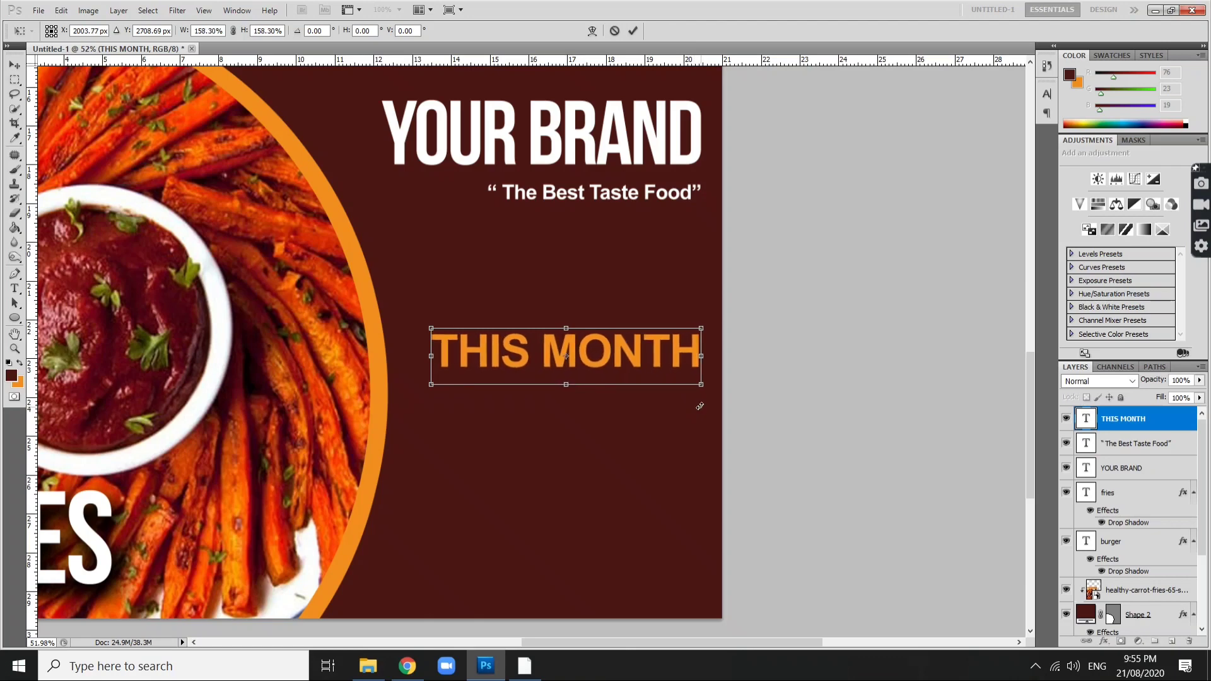
{"action": "key", "text": "Return"}
{"action": "left_click_drag", "start_coordinate": [633, 351], "coordinate": [642, 338]}
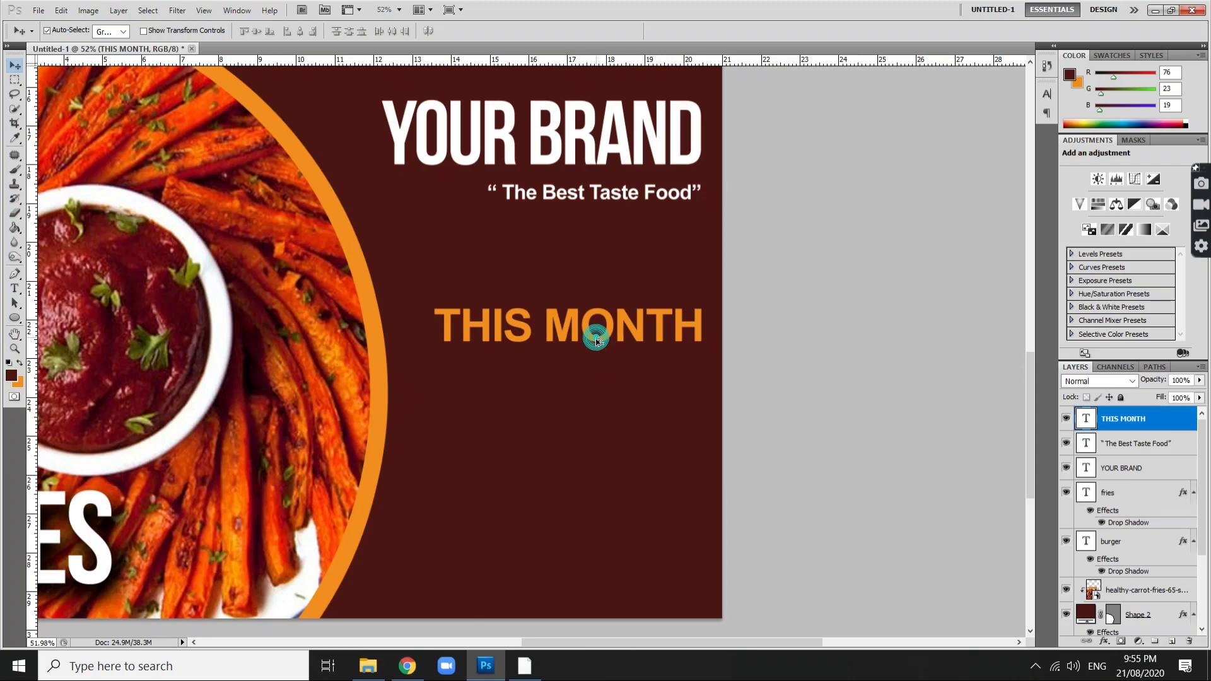
Step: Duplicate THIS MONTH below itself and retype the copy as 25% DISCOUNT
{"action": "left_click_drag", "start_coordinate": [598, 341], "coordinate": [596, 419]}
{"action": "key", "text": "t"}
{"action": "left_click", "coordinate": [596, 416]}
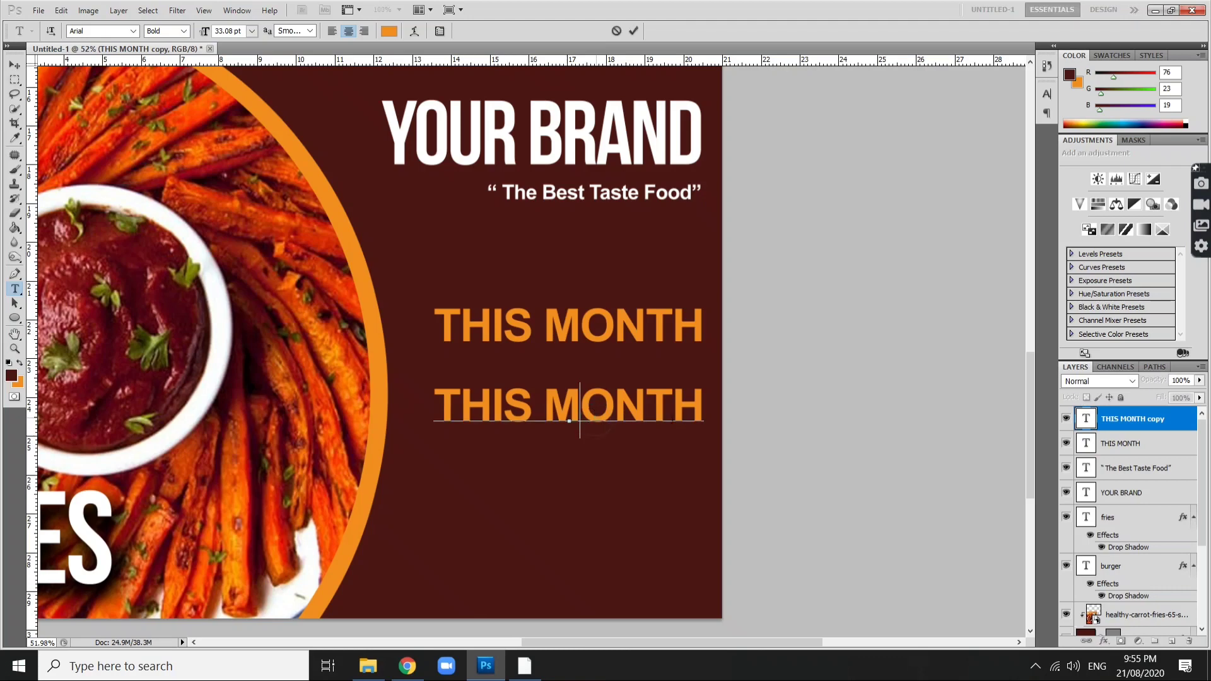
{"action": "left_click_drag", "start_coordinate": [702, 407], "coordinate": [326, 406]}
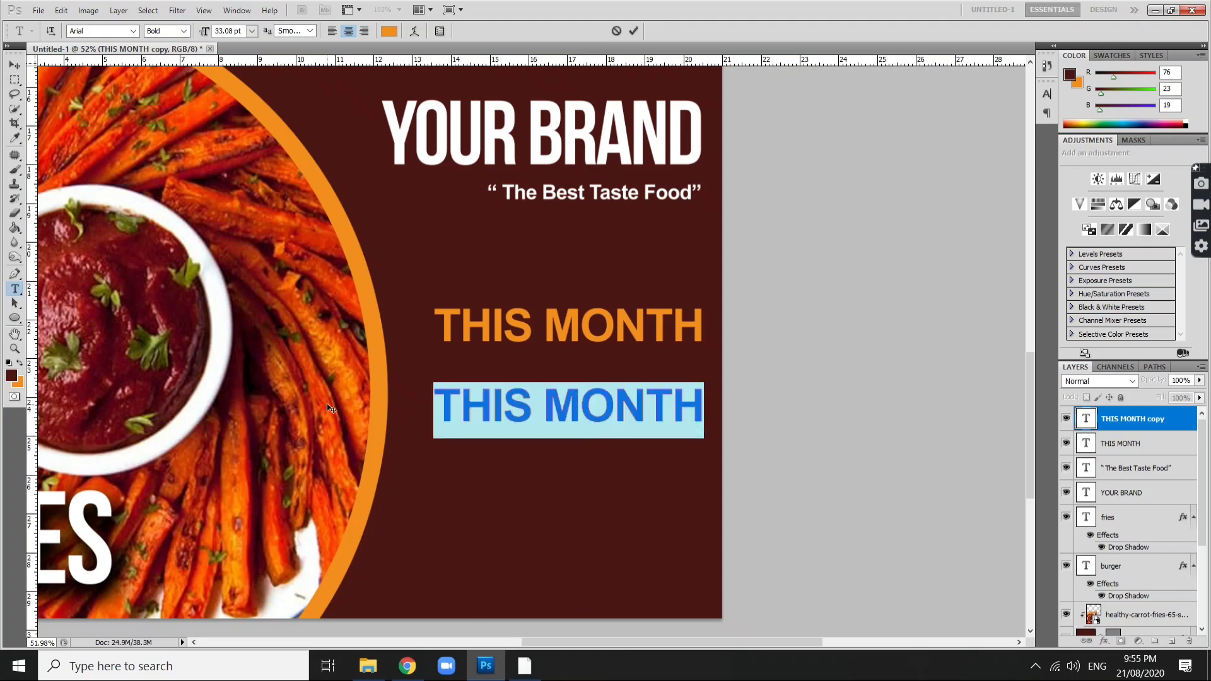
{"action": "type", "text": "25"}
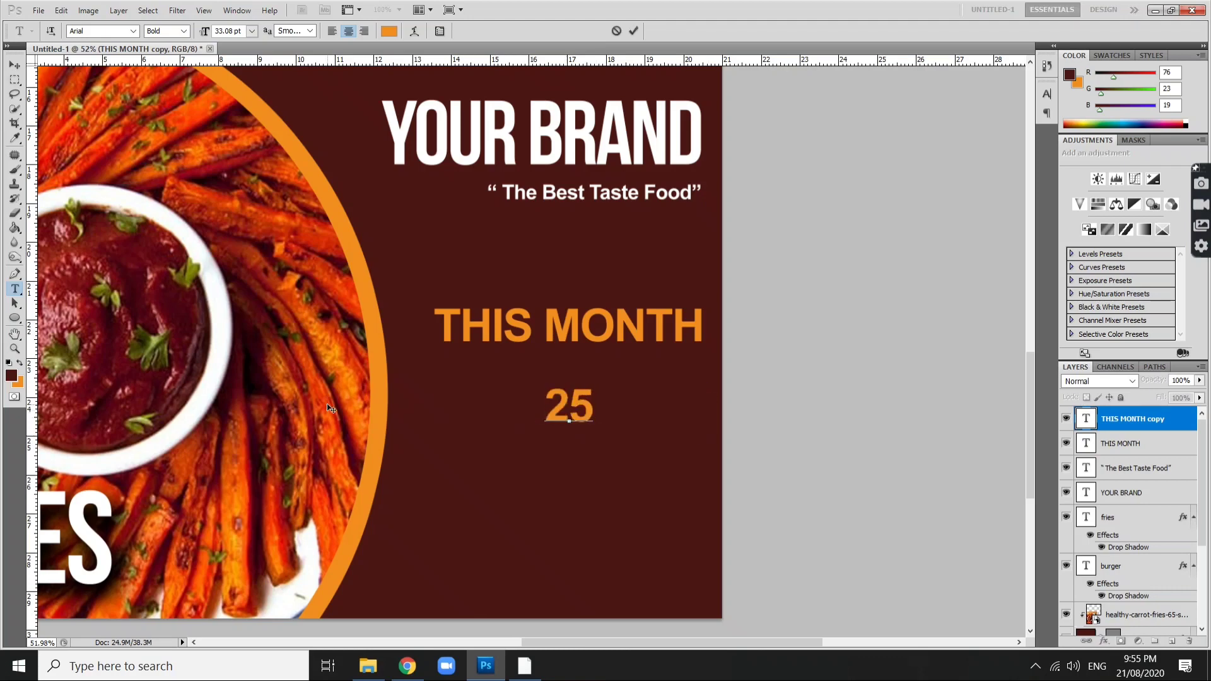
{"action": "type", "text": "5"}
{"action": "key", "text": "BackSpace"}
{"action": "type", "text": "% D"}
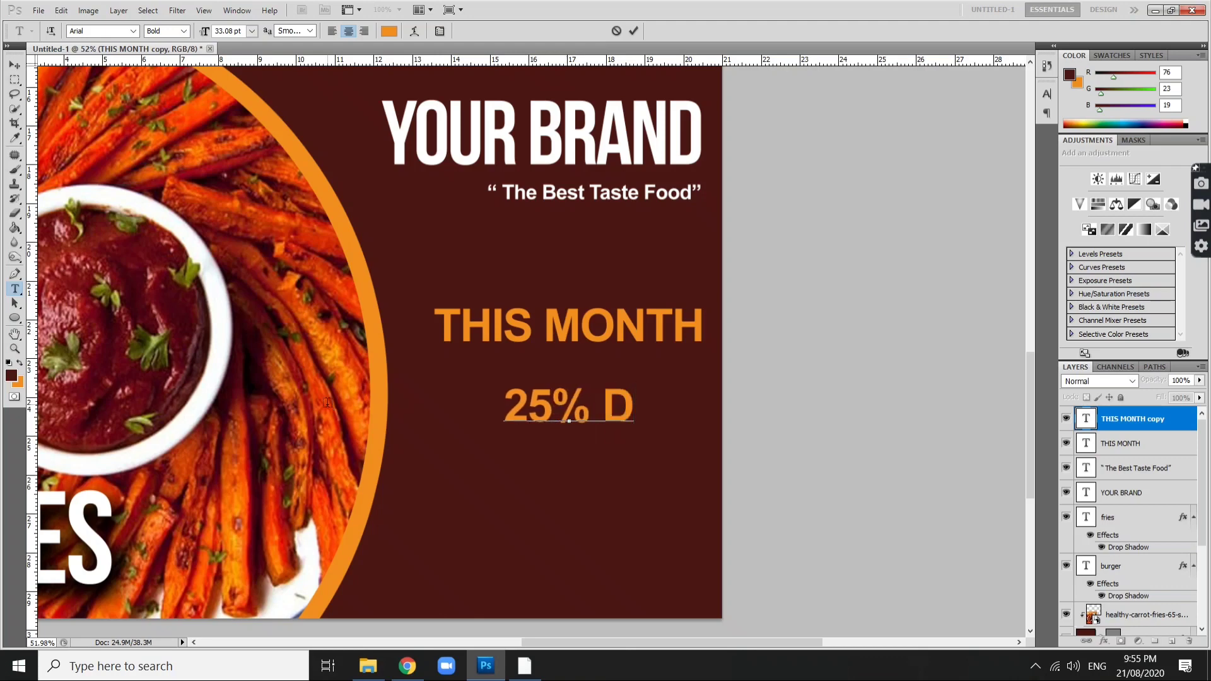
{"action": "type", "text": "ISCOU"}
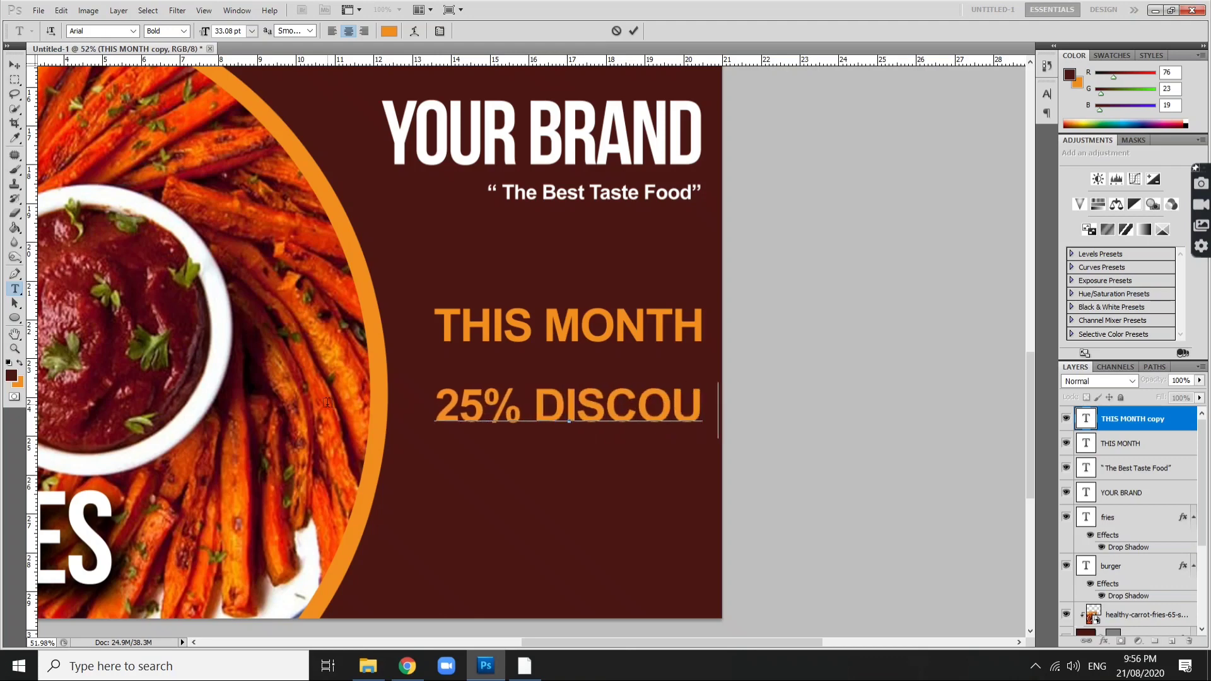
{"action": "type", "text": "NT"}
{"action": "key", "text": "ctrl+Return"}
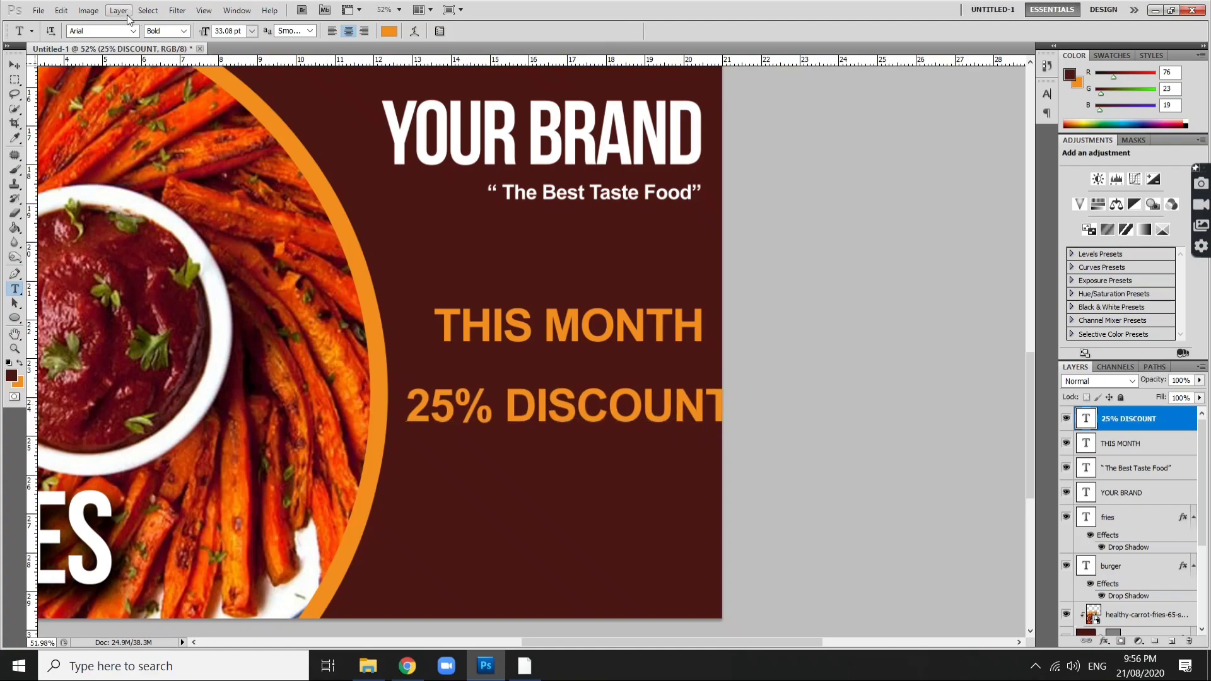
Step: Shrink 25% DISCOUNT to about 74%, centre it under THIS MONTH, and zoom out
{"action": "left_click", "coordinate": [61, 10]}
{"action": "left_click", "coordinate": [140, 308]}
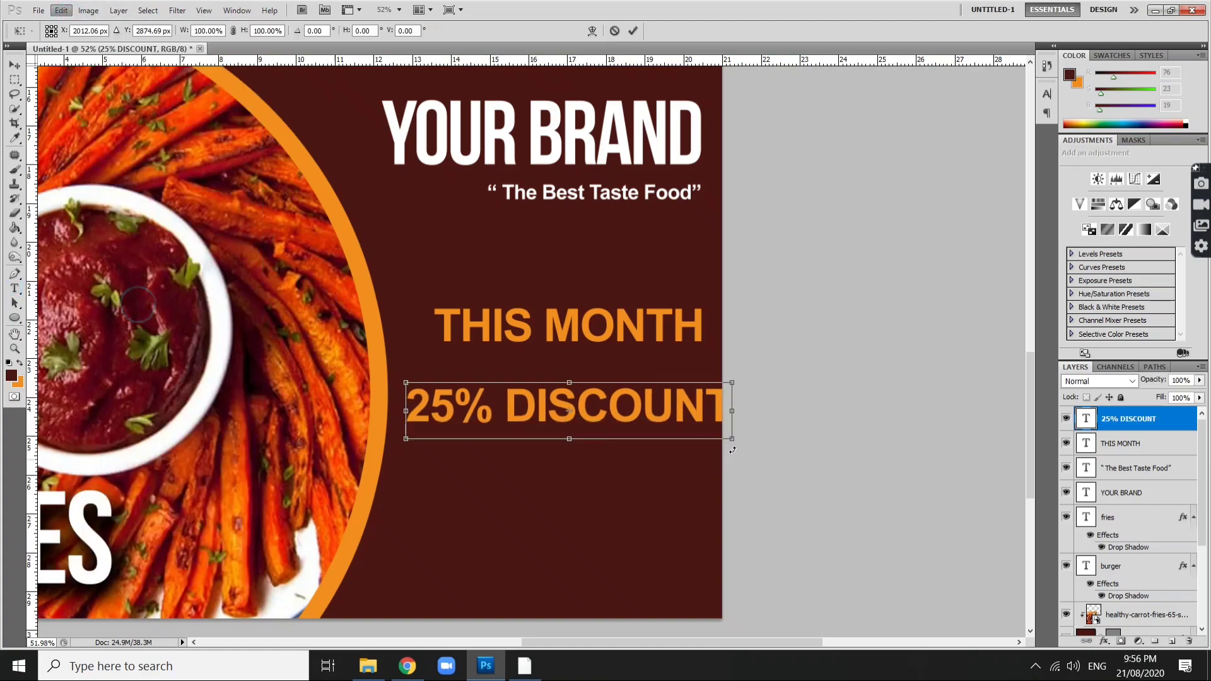
{"action": "mouse_move", "coordinate": [731, 439]}
{"action": "left_mouse_down"}
{"action": "mouse_move", "coordinate": [649, 418]}
{"action": "mouse_move", "coordinate": [634, 374]}
{"action": "mouse_move", "coordinate": [646, 368]}
{"action": "mouse_move", "coordinate": [634, 369]}
{"action": "left_mouse_up"}
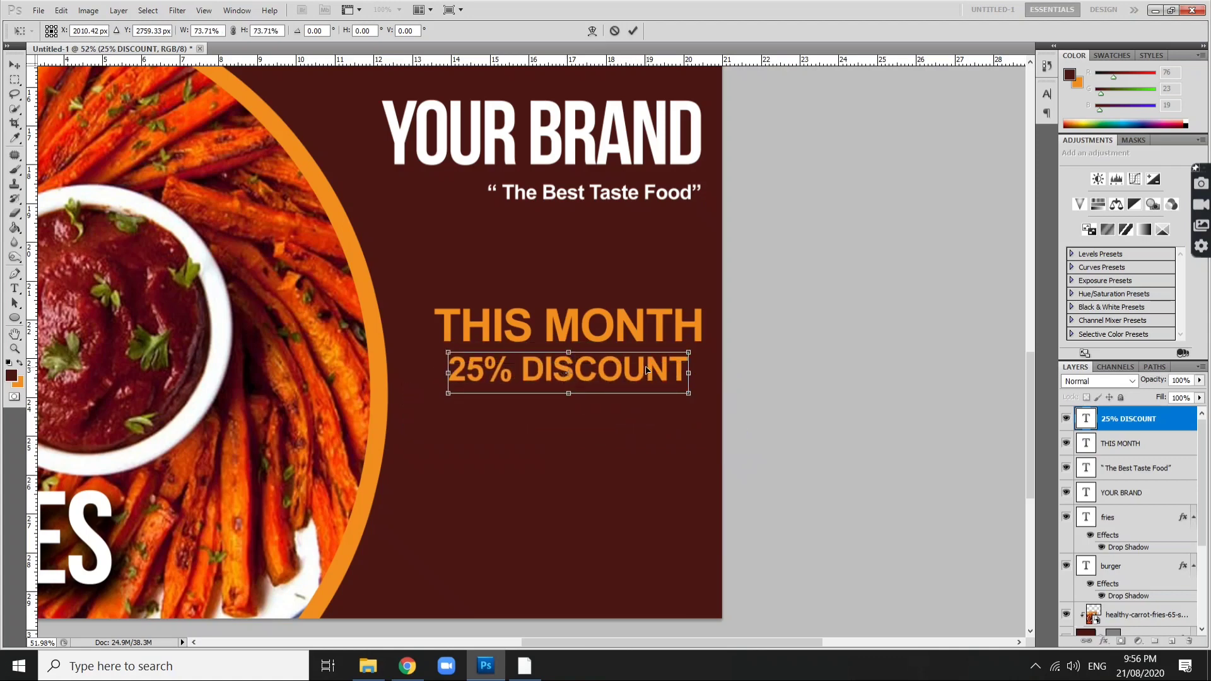
{"action": "key", "text": "Return"}
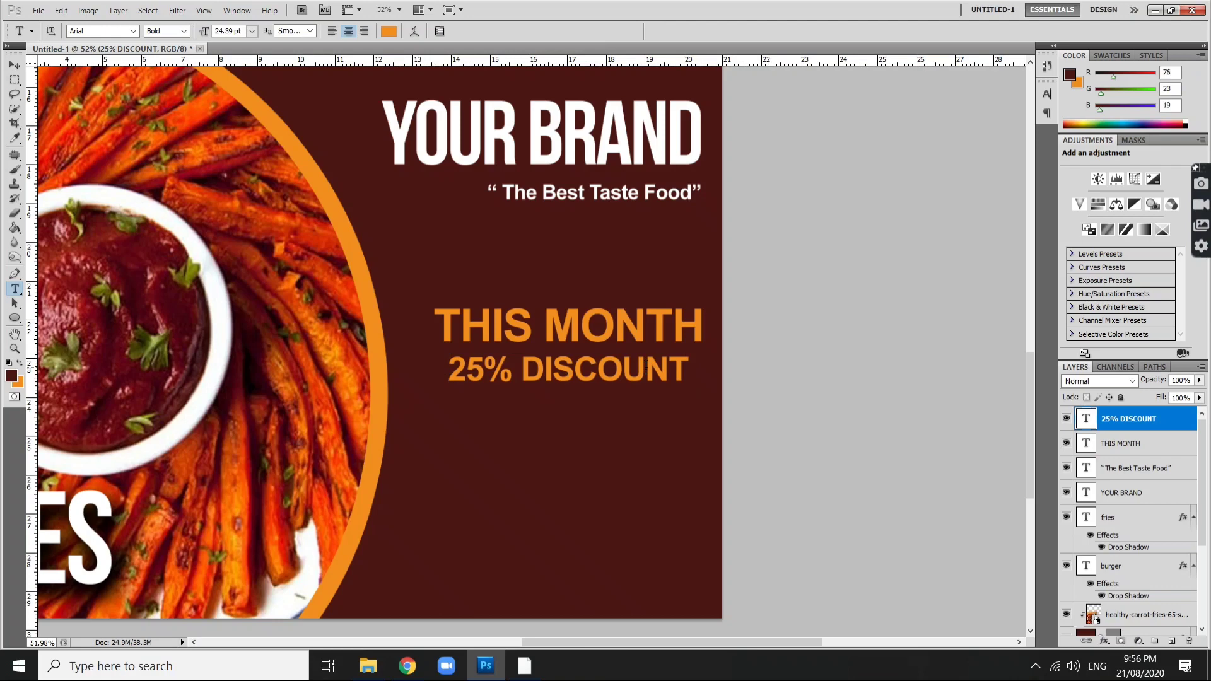
{"action": "key", "text": "v"}
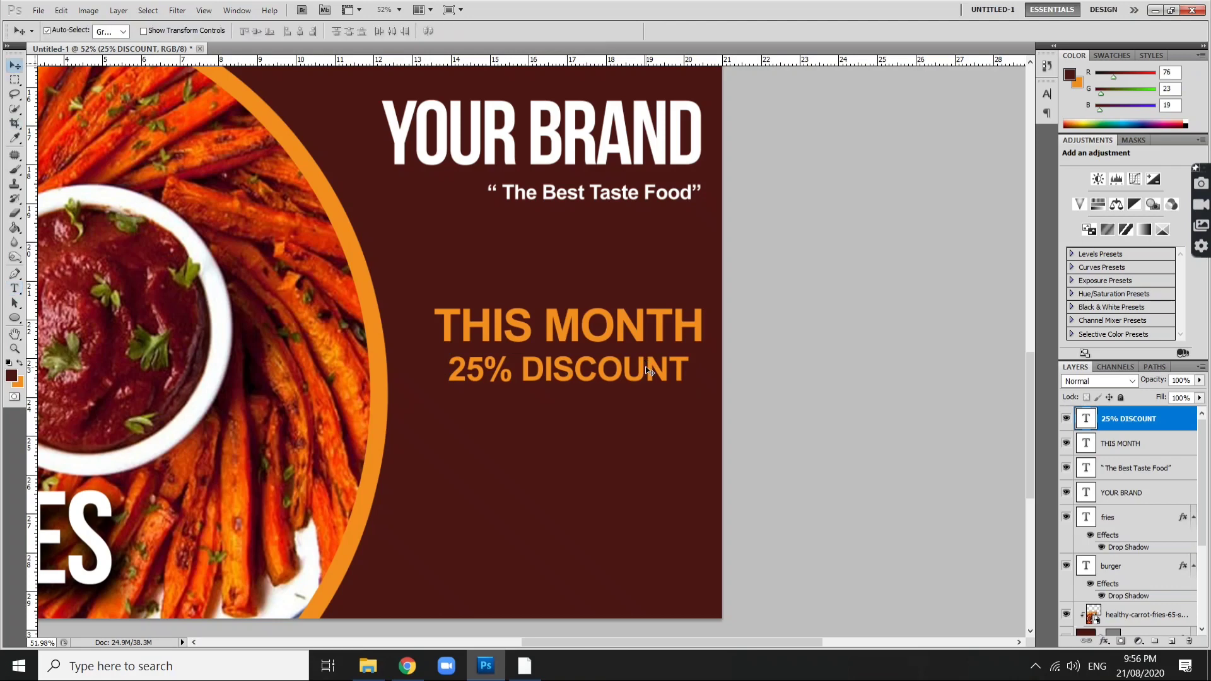
{"action": "left_click_drag", "start_coordinate": [647, 370], "coordinate": [648, 371]}
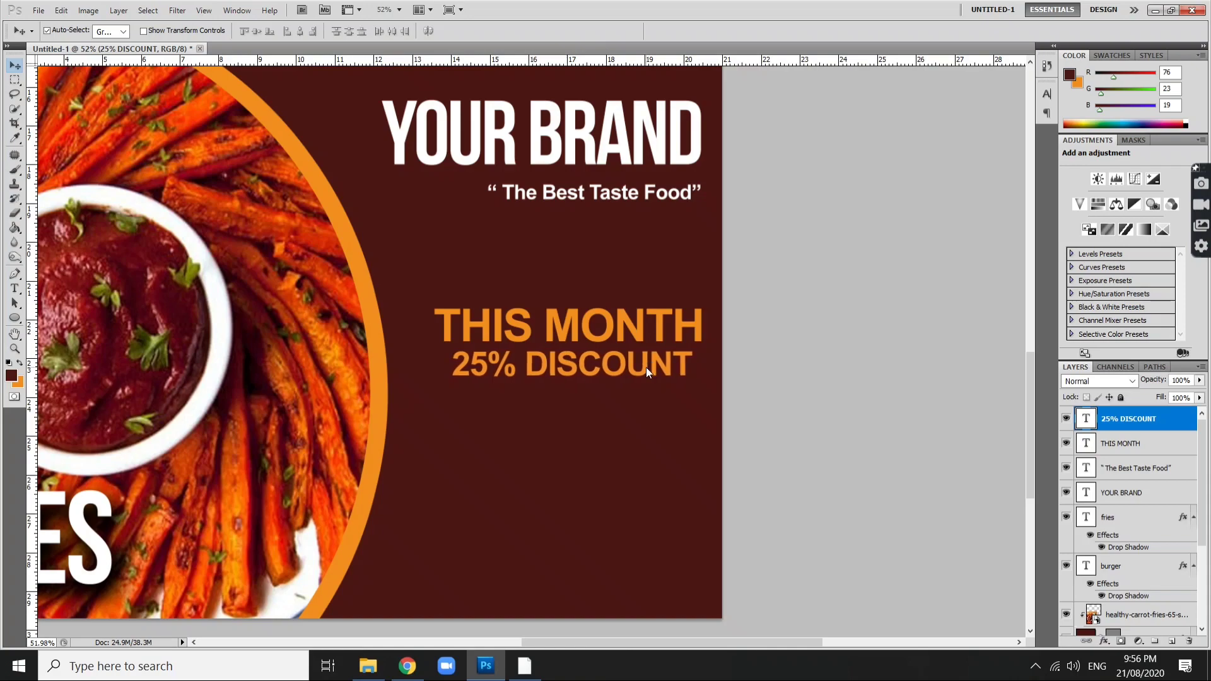
{"action": "left_click", "coordinate": [759, 356]}
{"action": "scroll", "coordinate": [744, 416], "scroll_direction": "down", "scroll_amount": 2}
{"action": "scroll", "coordinate": [732, 476], "scroll_direction": "down", "scroll_amount": 1}
Step: Move the THIS MONTH and 25% DISCOUNT pair together to sit just below the tagline
{"action": "scroll", "coordinate": [721, 509], "scroll_direction": "up", "scroll_amount": 1}
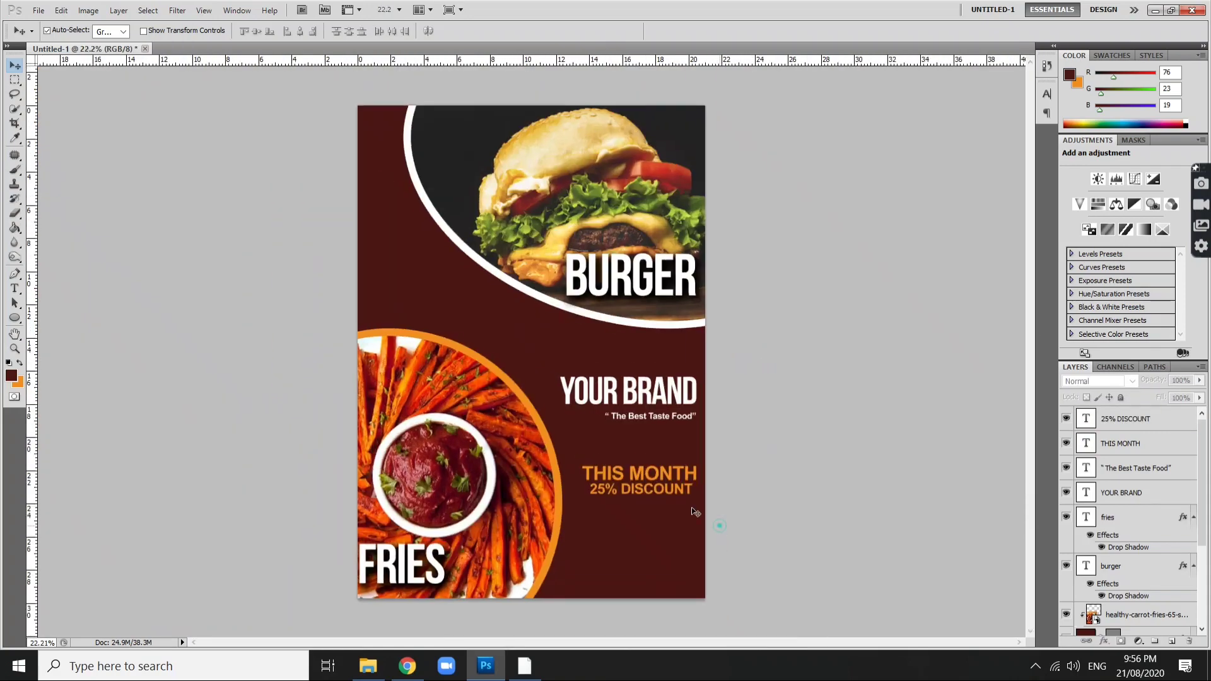
{"action": "left_click", "coordinate": [668, 482]}
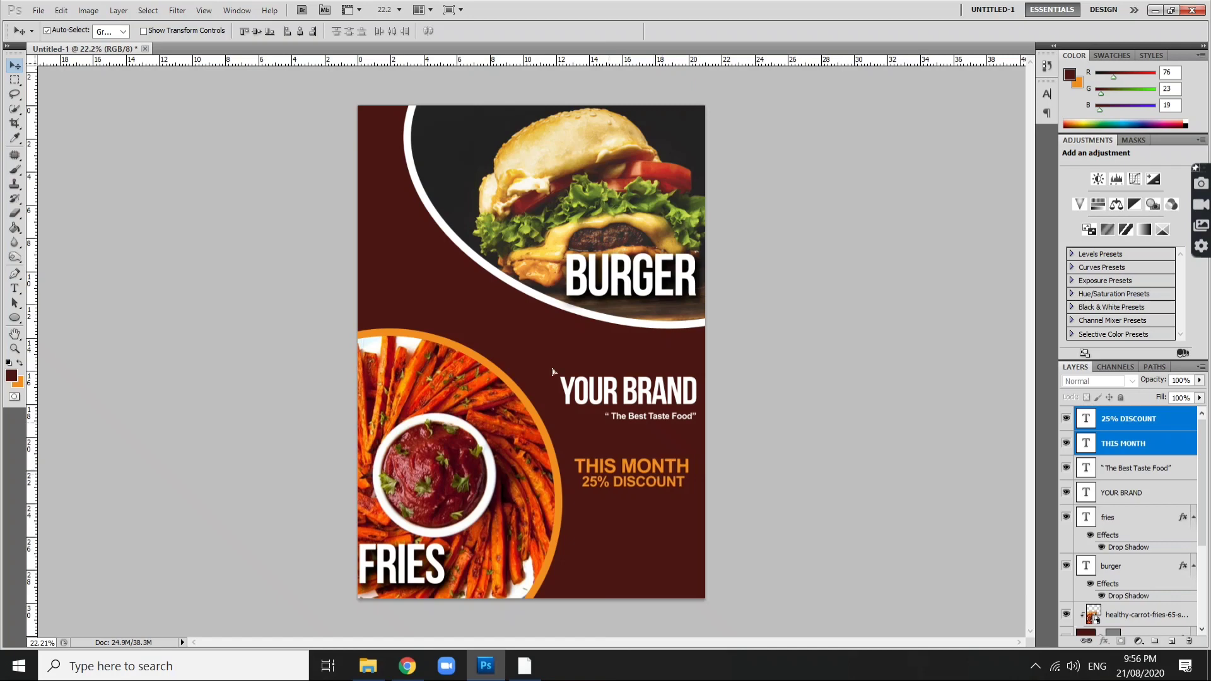
{"action": "left_click_drag", "start_coordinate": [662, 476], "coordinate": [581, 402]}
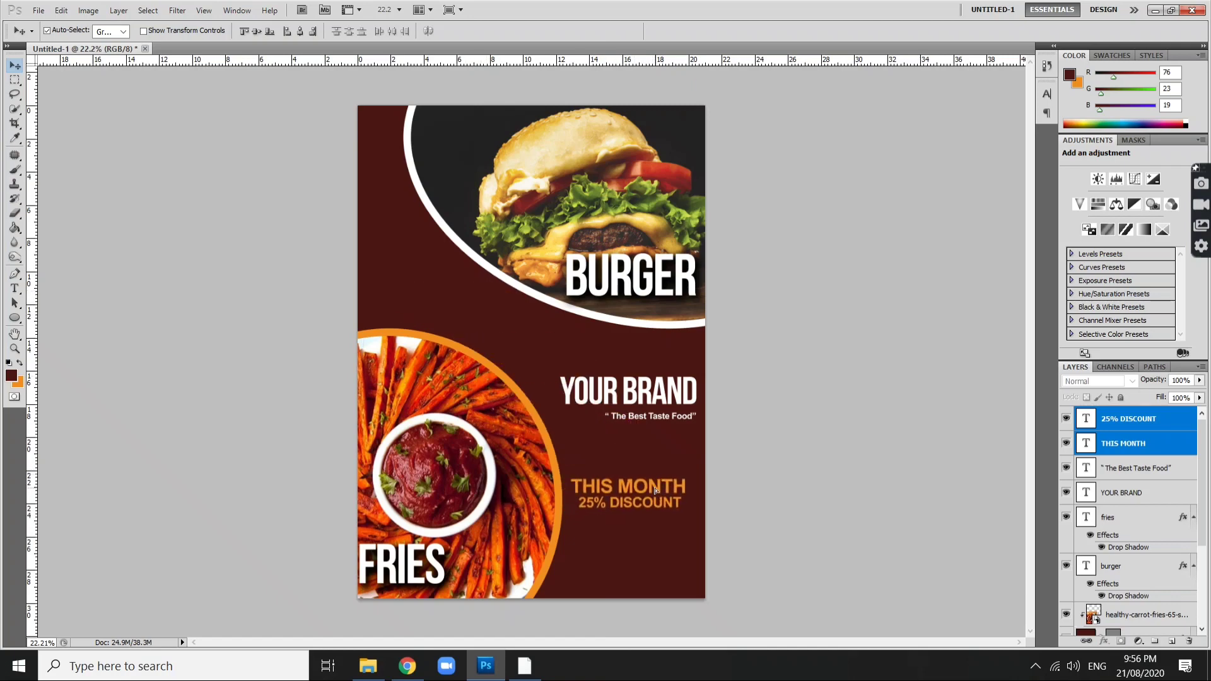
{"action": "mouse_move", "coordinate": [616, 466]}
{"action": "left_mouse_down"}
{"action": "mouse_move", "coordinate": [658, 480]}
{"action": "mouse_move", "coordinate": [650, 471]}
{"action": "left_mouse_up"}
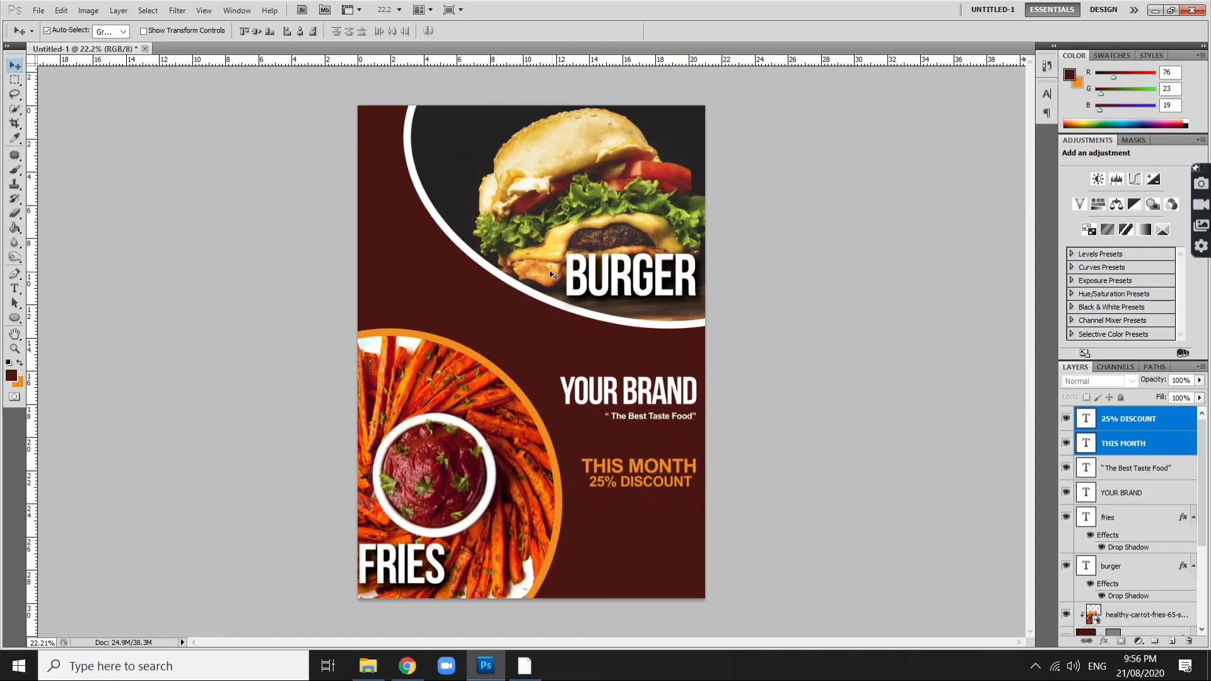
{"action": "scroll", "coordinate": [433, 203], "scroll_direction": "up", "scroll_amount": 3}
{"action": "left_click_drag", "start_coordinate": [424, 203], "coordinate": [485, 385]}
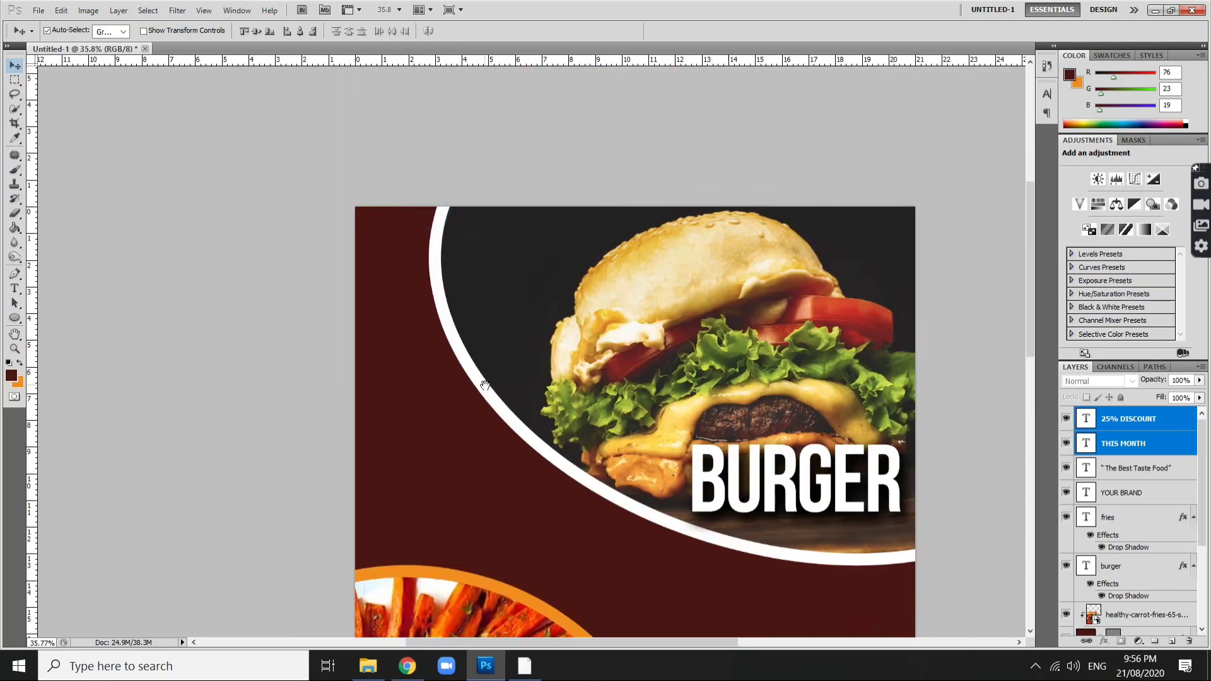
Step: Draw a circle on the burger's white arc with a white stroke of about 43 px
{"action": "left_click_drag", "start_coordinate": [14, 318], "coordinate": [70, 340]}
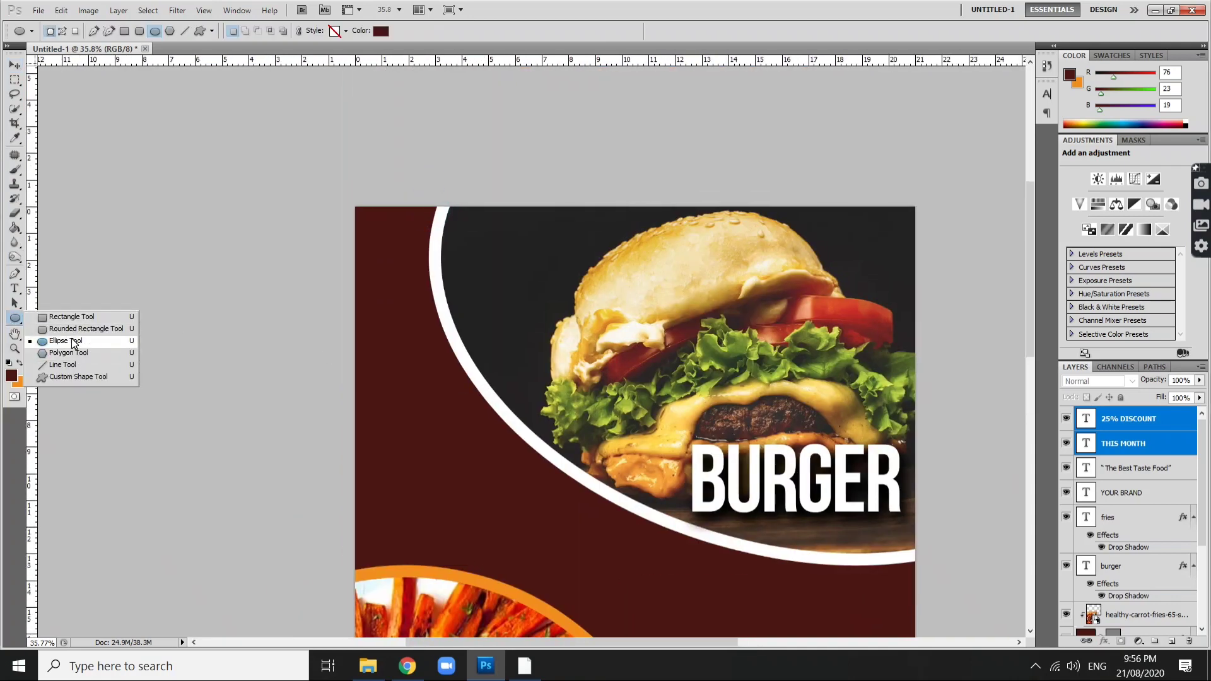
{"action": "left_click_drag", "start_coordinate": [401, 271], "coordinate": [522, 391]}
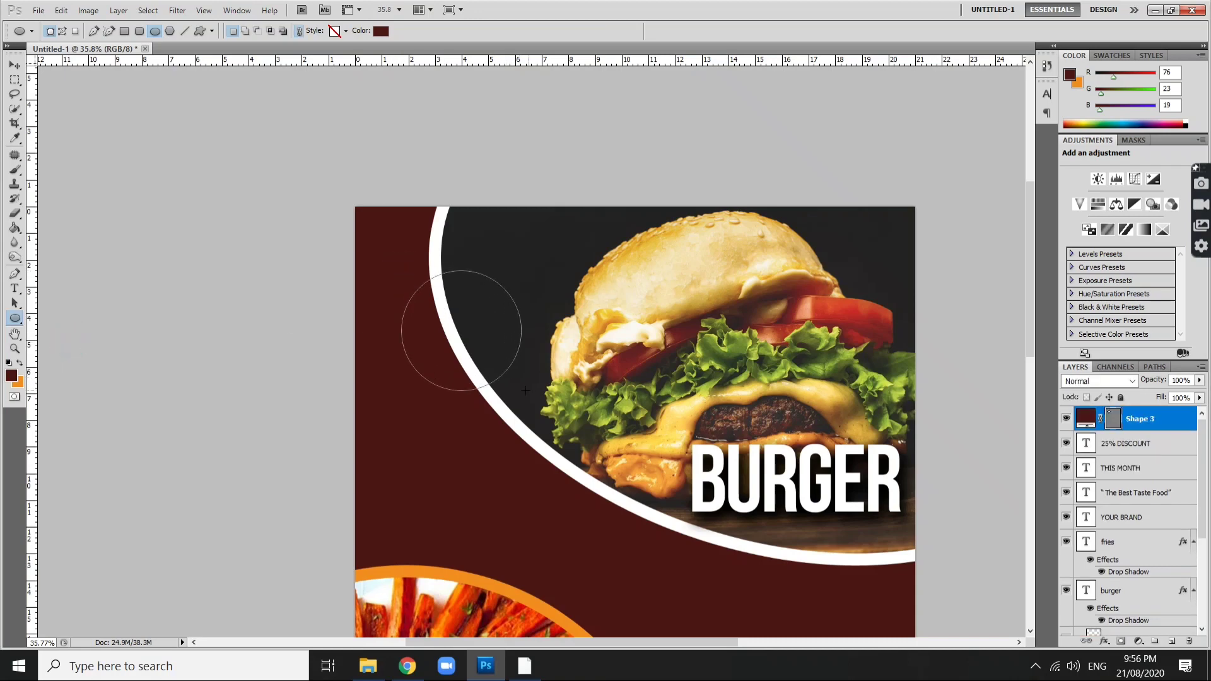
{"action": "double_click", "coordinate": [1181, 427]}
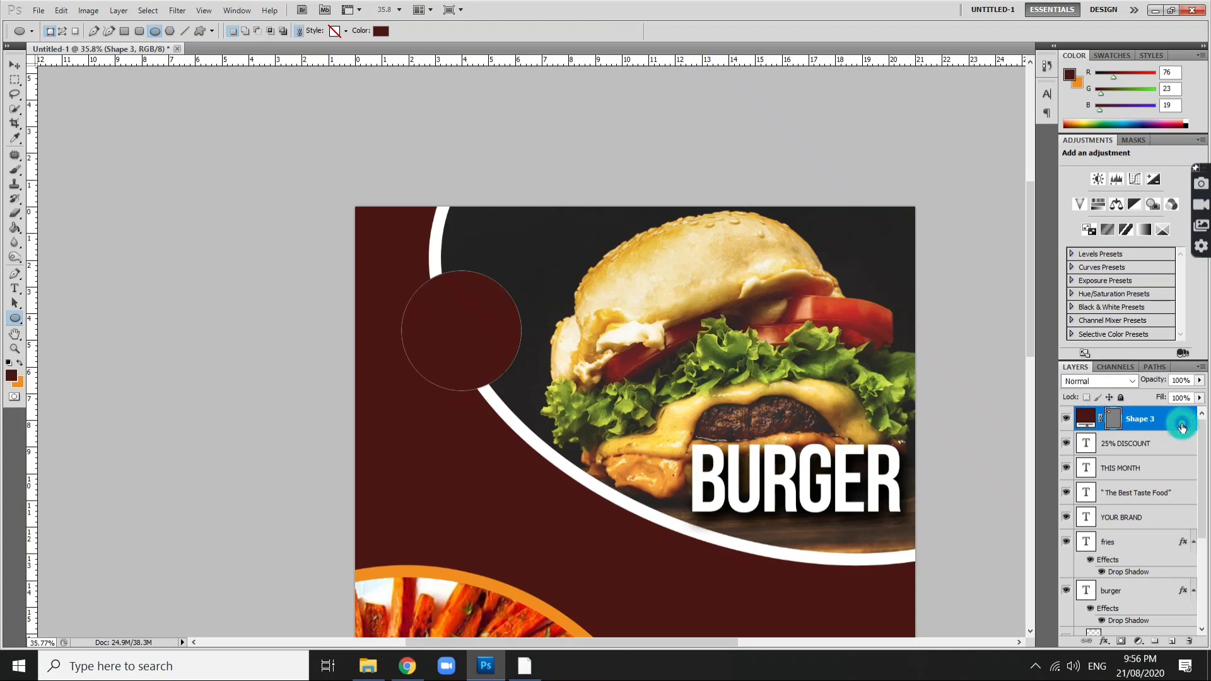
{"action": "left_click", "coordinate": [763, 416]}
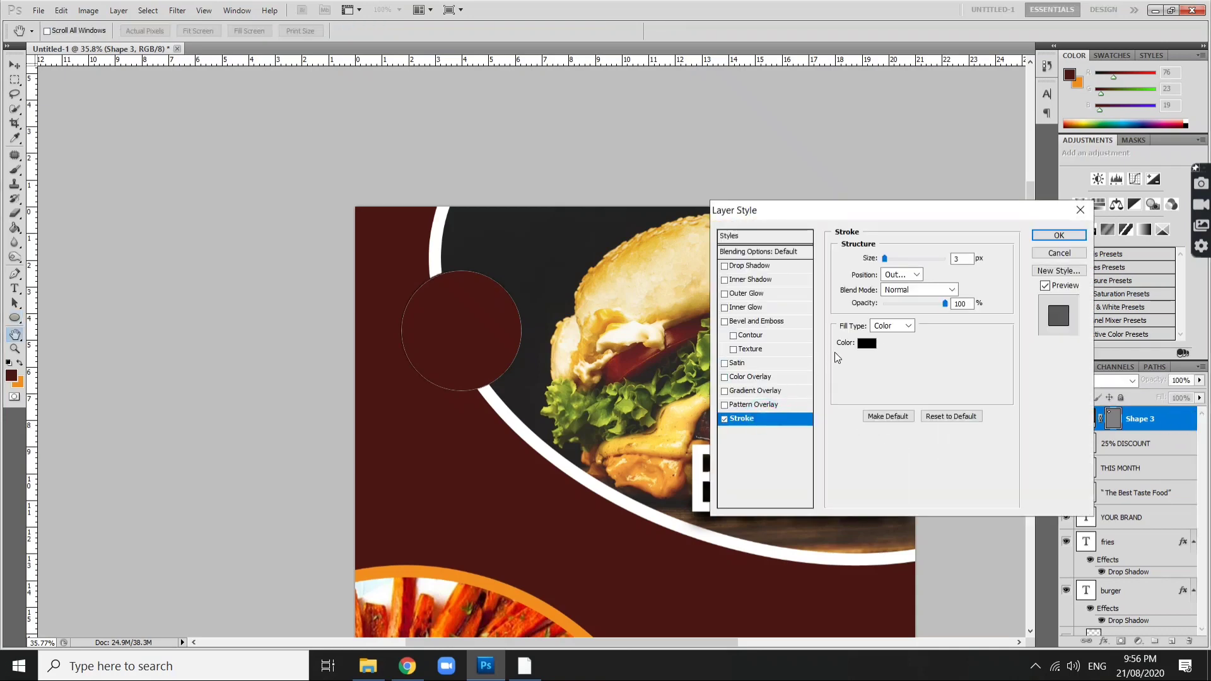
{"action": "left_click", "coordinate": [864, 342]}
{"action": "left_click", "coordinate": [550, 445]}
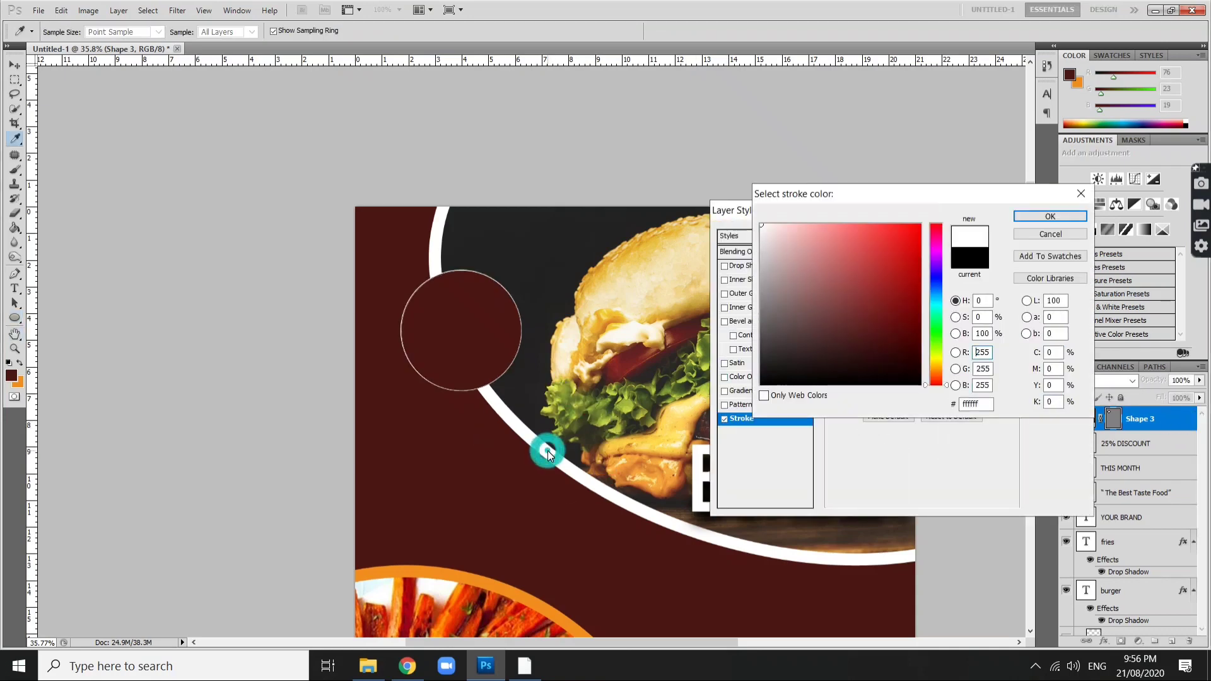
{"action": "left_click", "coordinate": [1049, 217]}
{"action": "left_click_drag", "start_coordinate": [889, 260], "coordinate": [899, 260]}
{"action": "key", "text": "Return"}
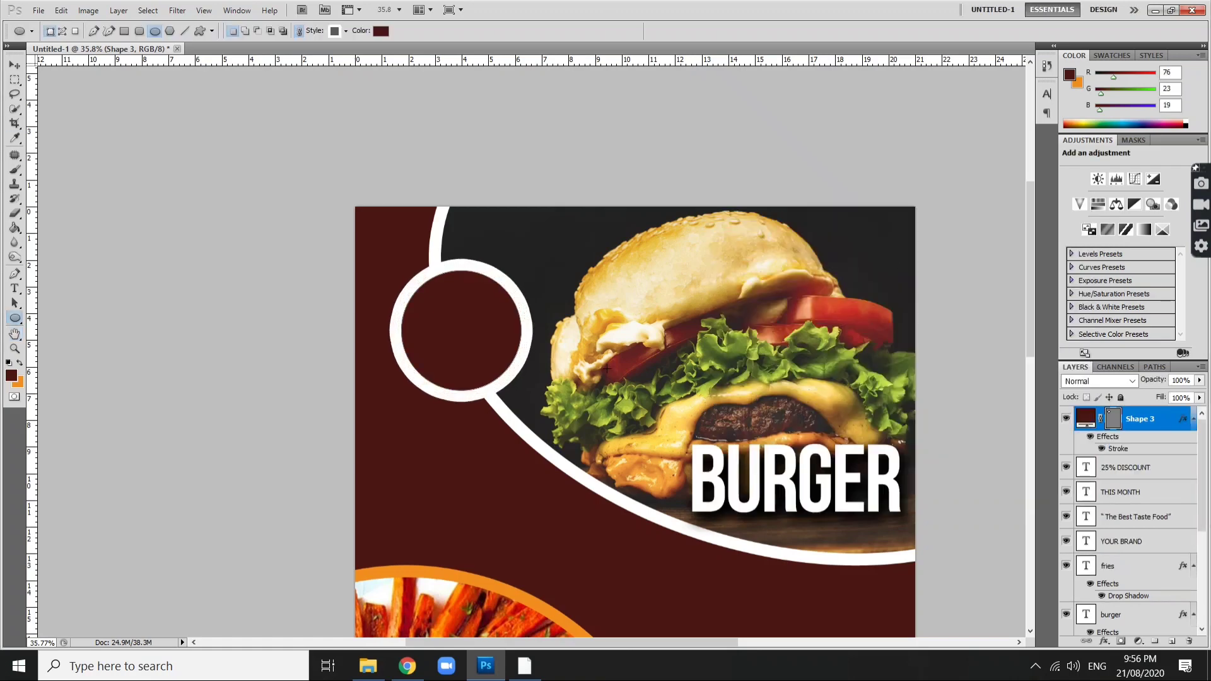
Step: Create a white 25 text layer above the burger
{"action": "key", "text": "t"}
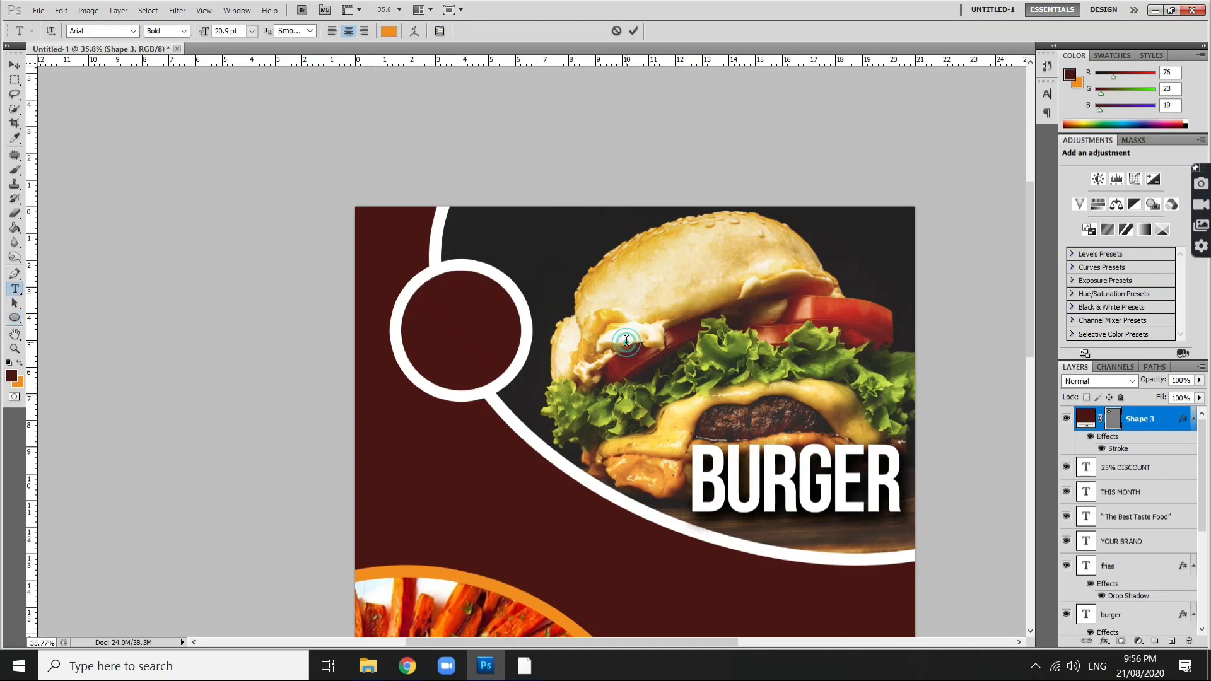
{"action": "left_click", "coordinate": [627, 341]}
{"action": "type", "text": "25"}
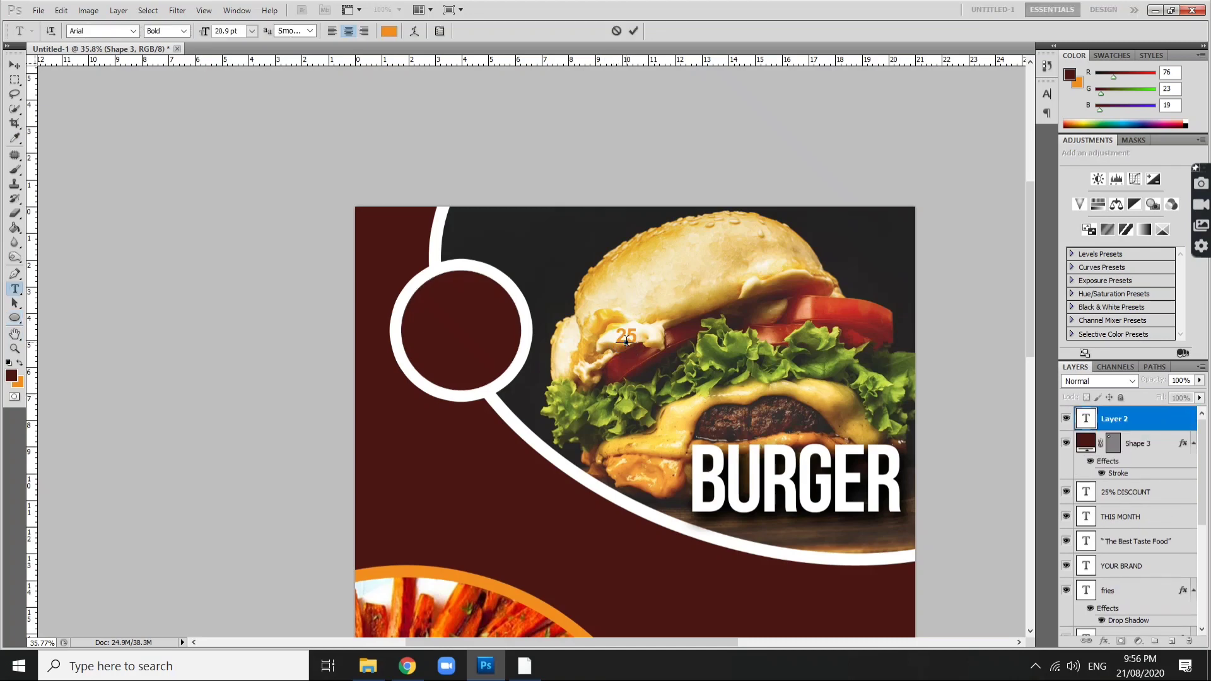
{"action": "key", "text": "ctrl+a"}
{"action": "left_click", "coordinate": [389, 31]}
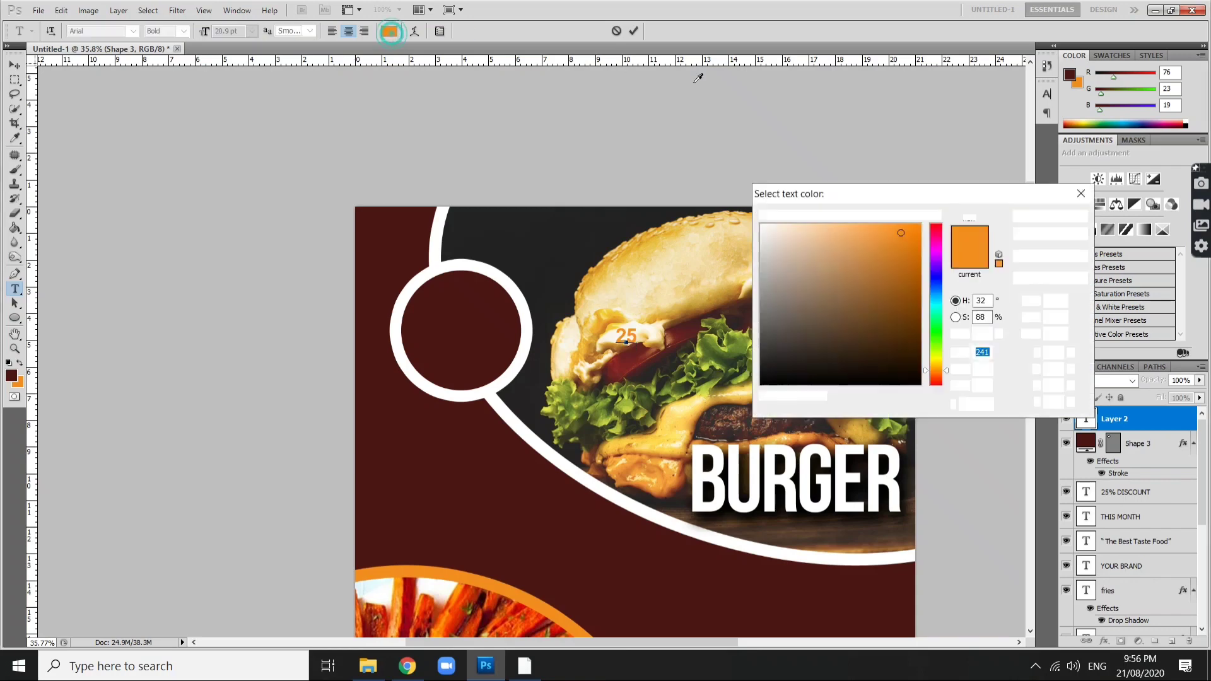
{"action": "left_click", "coordinate": [765, 227]}
{"action": "key", "text": "Return"}
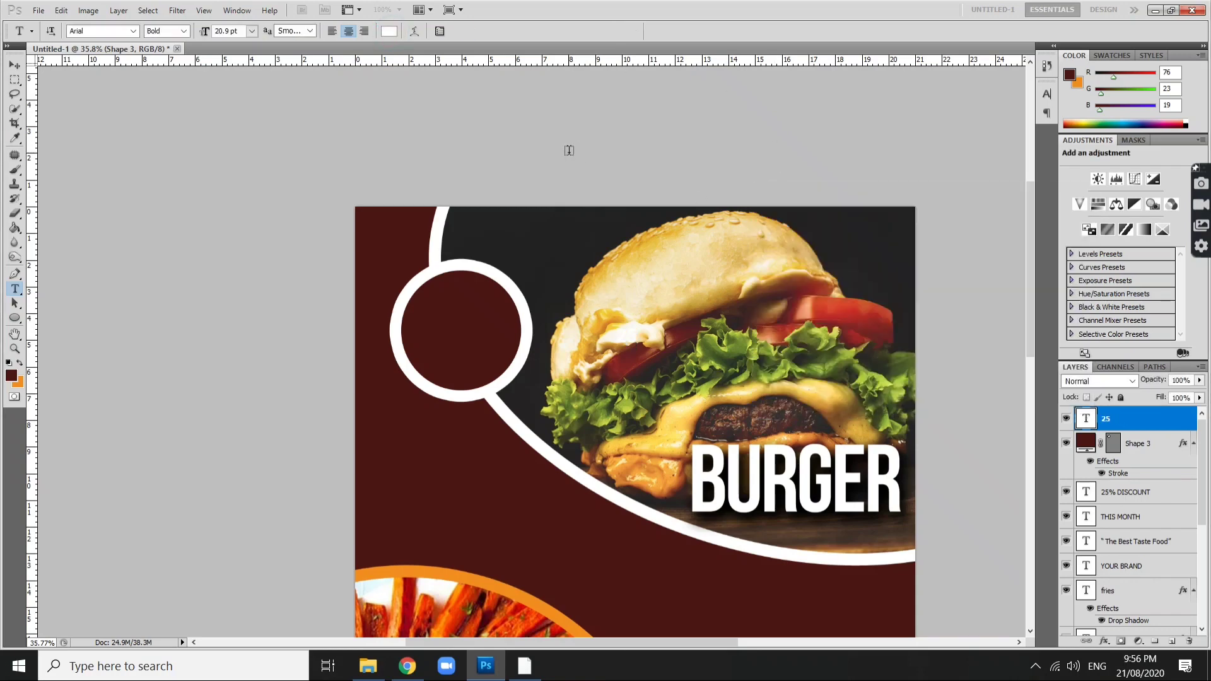
{"action": "key", "text": "ctrl+Return"}
Step: Enlarge the 25 into large numerals and place it in the circle
{"action": "key", "text": "ctrl+t"}
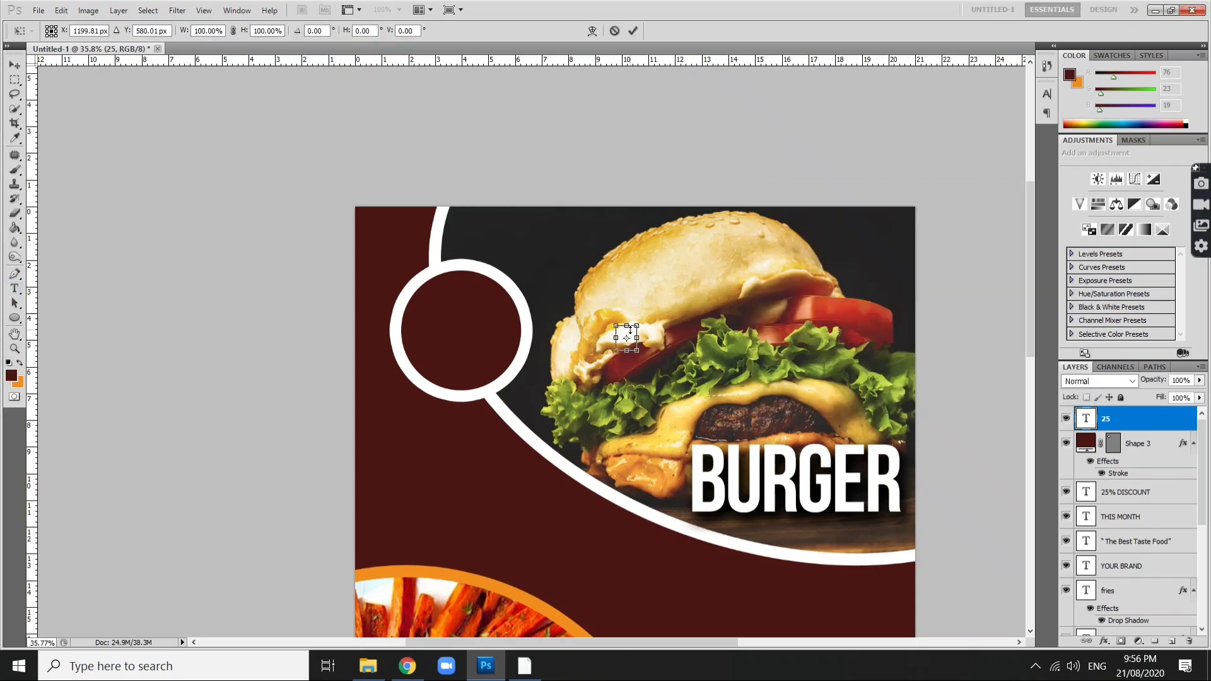
{"action": "left_click_drag", "start_coordinate": [612, 331], "coordinate": [454, 330]}
{"action": "key", "text": "Escape"}
{"action": "key", "text": "ctrl+t"}
{"action": "mouse_move", "coordinate": [616, 325]}
{"action": "left_mouse_down"}
{"action": "mouse_move", "coordinate": [547, 250]}
{"action": "mouse_move", "coordinate": [457, 319]}
{"action": "left_mouse_up"}
{"action": "key", "text": "Return"}
{"action": "key", "text": "v"}
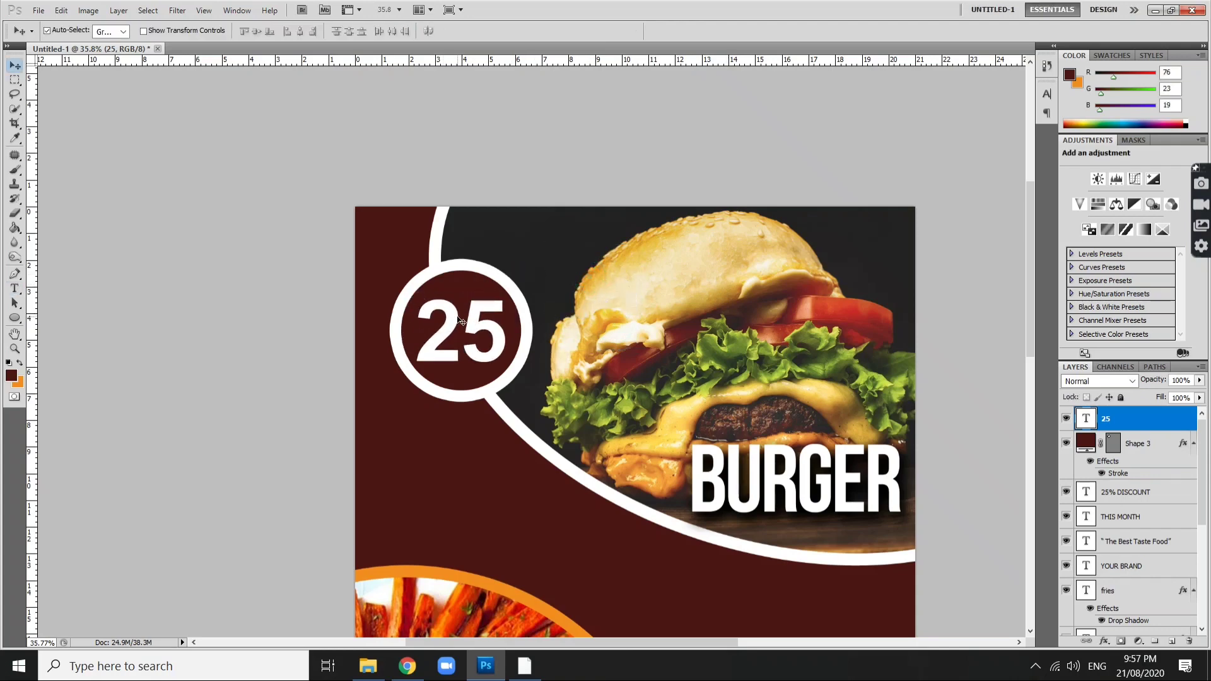
Step: Shrink the 25 slightly to fit its white ring and zoom out to the full poster
{"action": "key", "text": "ctrl+t"}
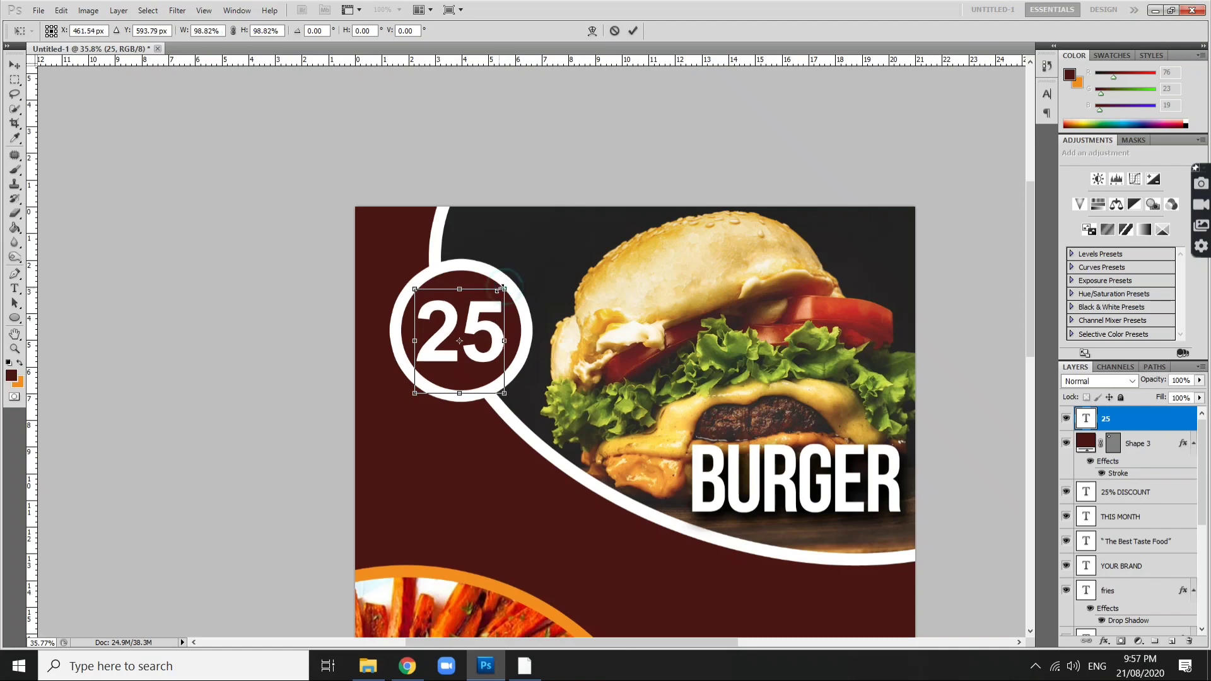
{"action": "left_click_drag", "start_coordinate": [505, 287], "coordinate": [499, 288]}
{"action": "key", "text": "Return"}
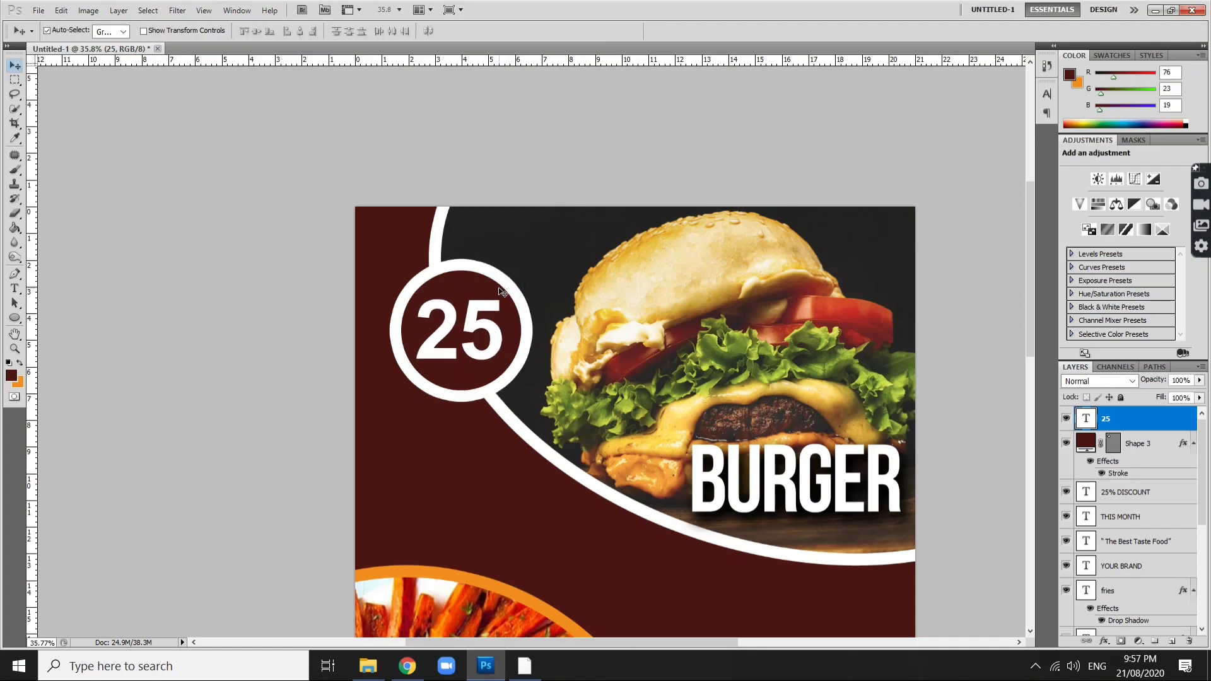
{"action": "key", "text": "ctrl+minus"}
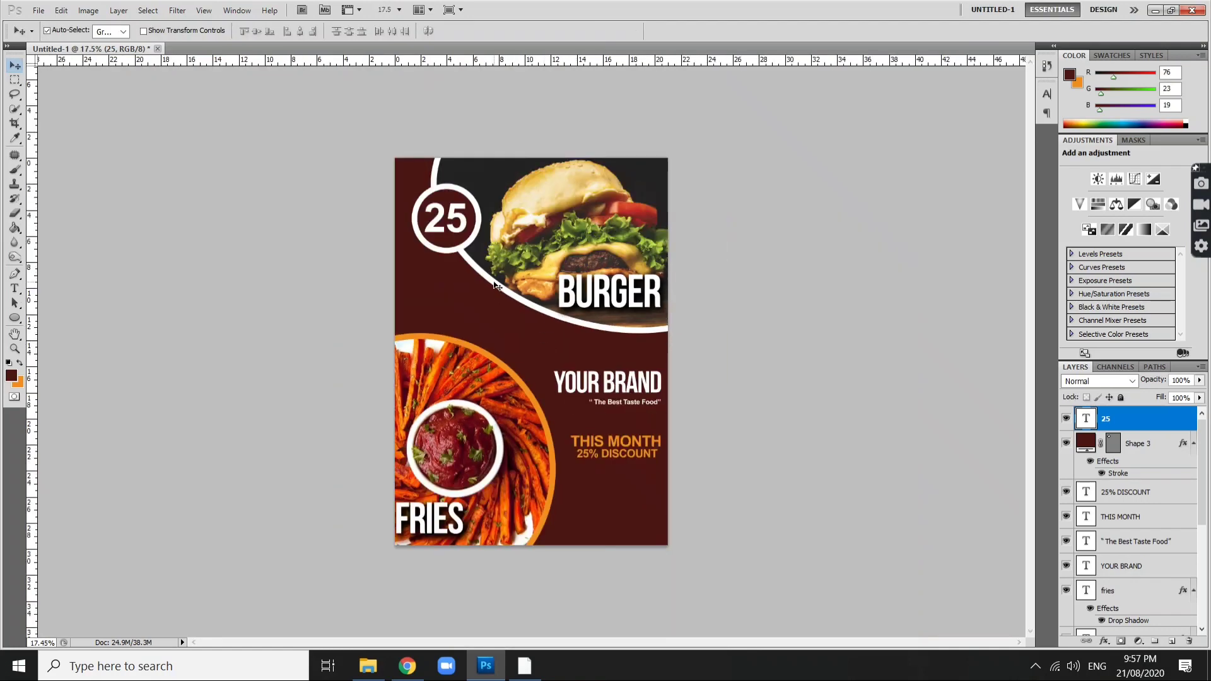
Step: Duplicate the Shape 3 ring beside YOUR BRAND and recolour its stroke to the fries-border orange
{"action": "left_click", "coordinate": [437, 255]}
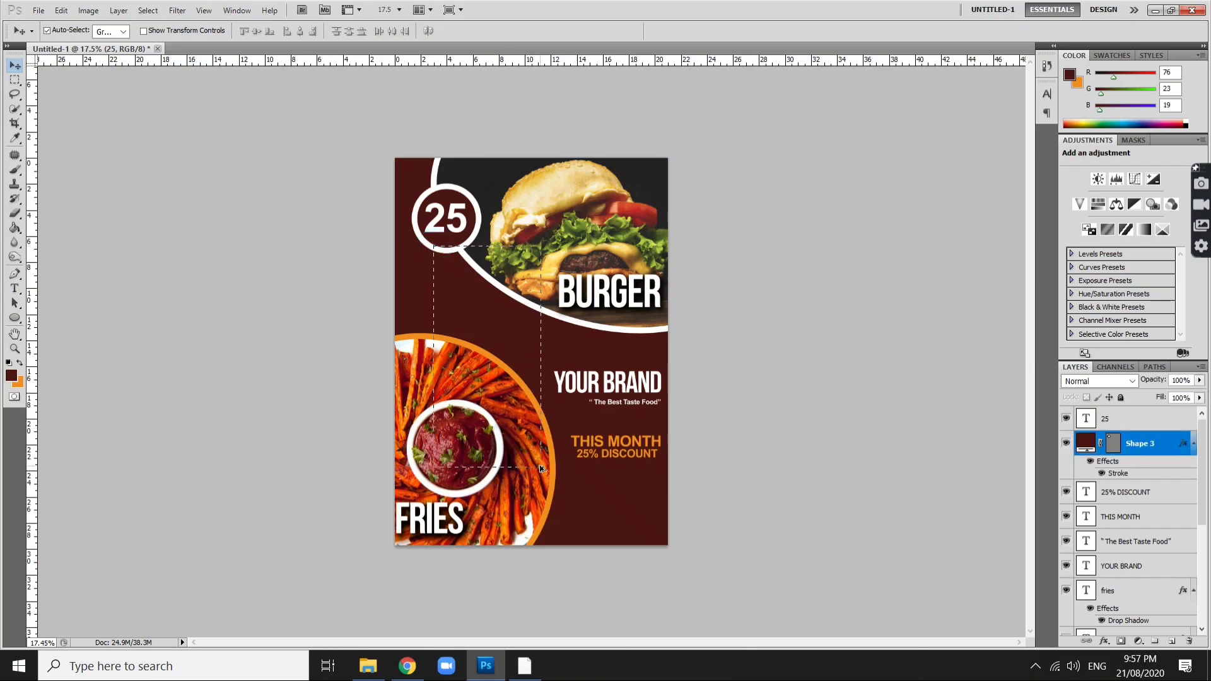
{"action": "key", "text": "alt+comma"}
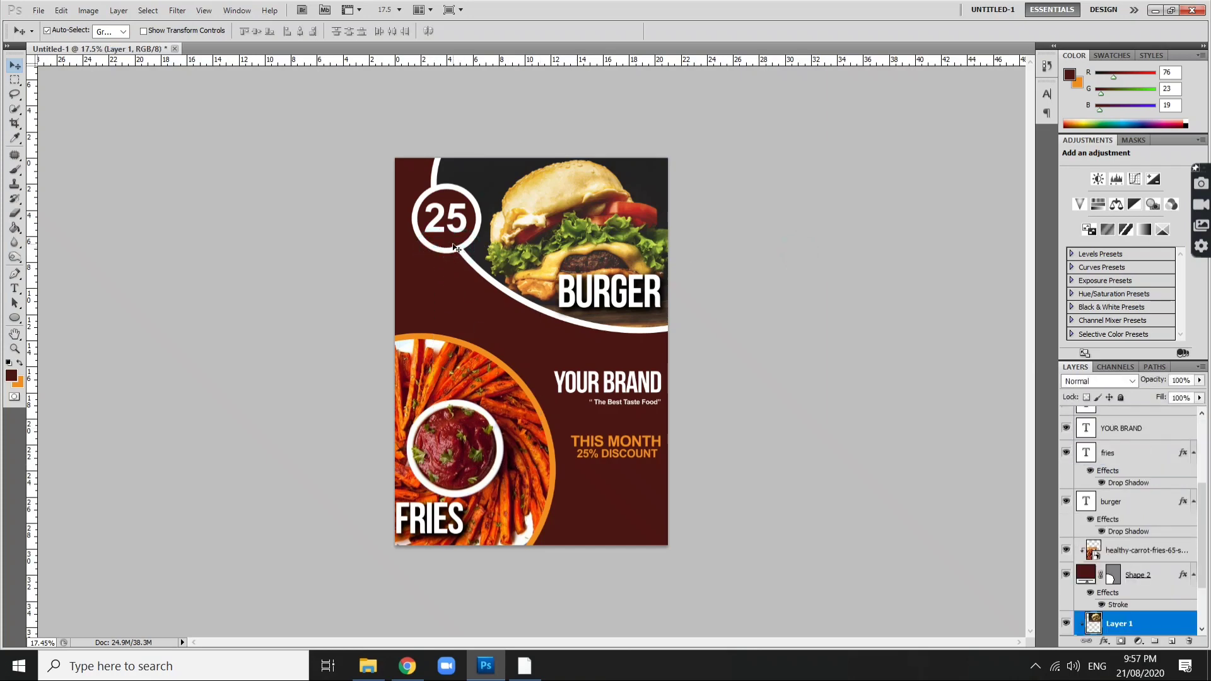
{"action": "mouse_move", "coordinate": [452, 244]}
{"action": "left_mouse_down"}
{"action": "mouse_move", "coordinate": [546, 518]}
{"action": "mouse_move", "coordinate": [498, 390]}
{"action": "mouse_move", "coordinate": [509, 399]}
{"action": "left_mouse_up"}
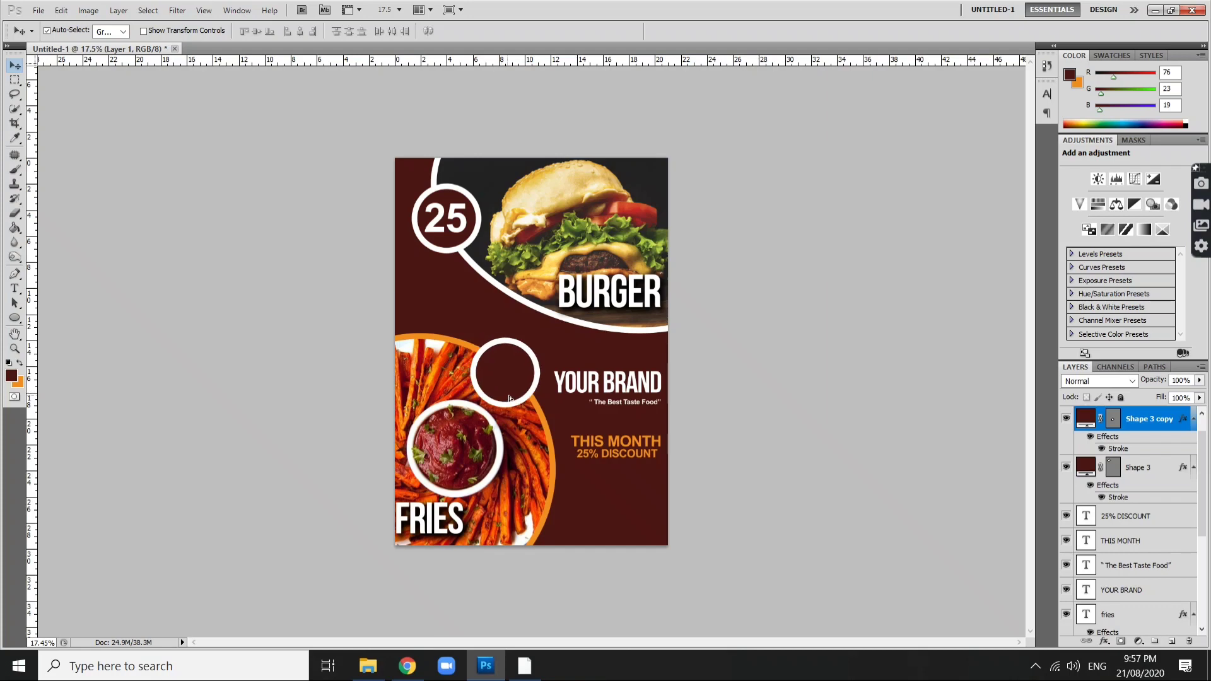
{"action": "double_click", "coordinate": [1156, 454]}
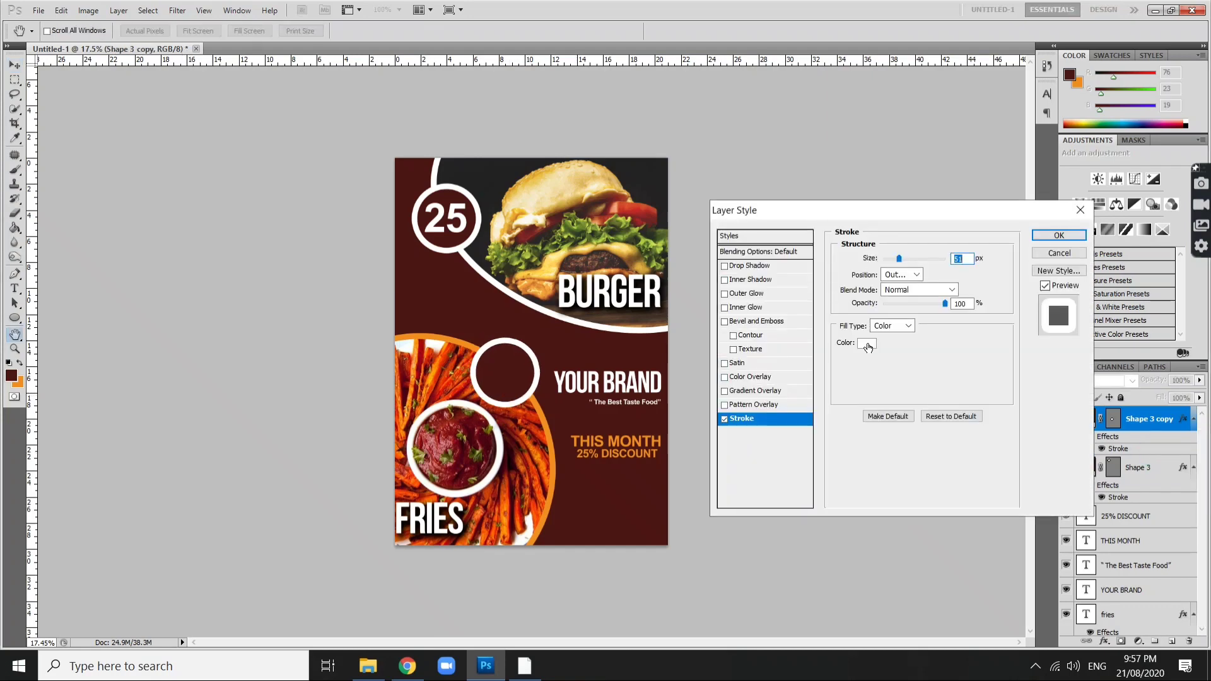
{"action": "left_click", "coordinate": [867, 348]}
{"action": "left_click", "coordinate": [541, 418]}
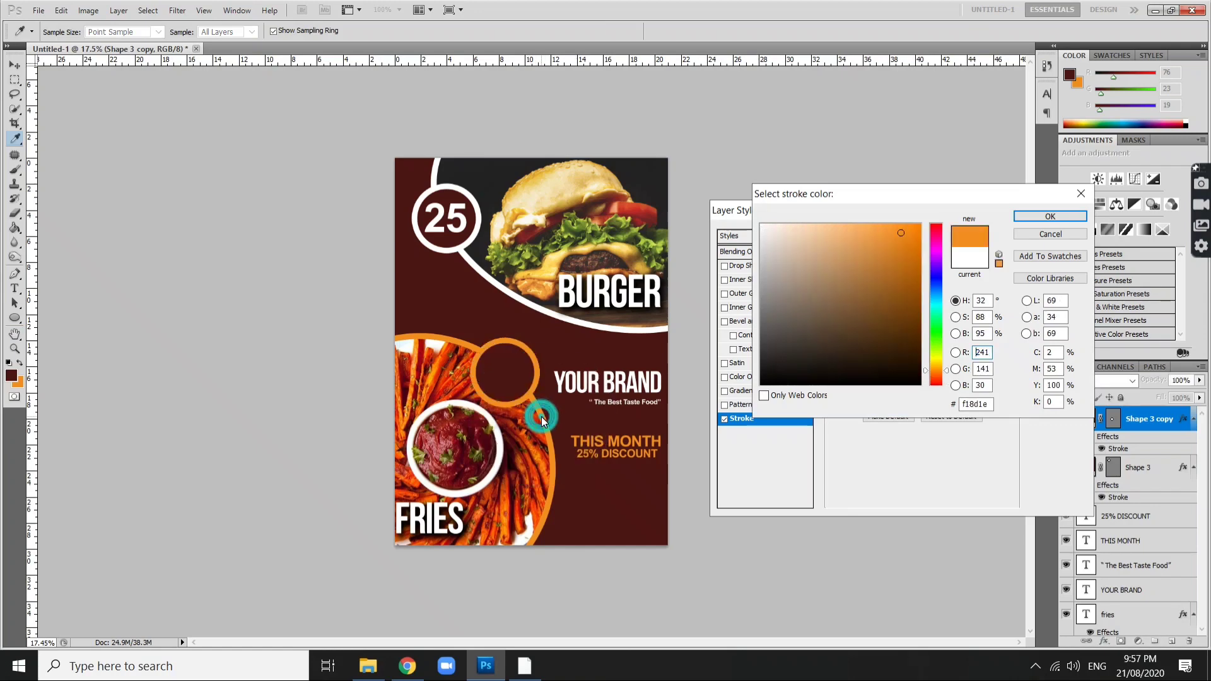
{"action": "key", "text": "Return"}
{"action": "key", "text": "Return"}
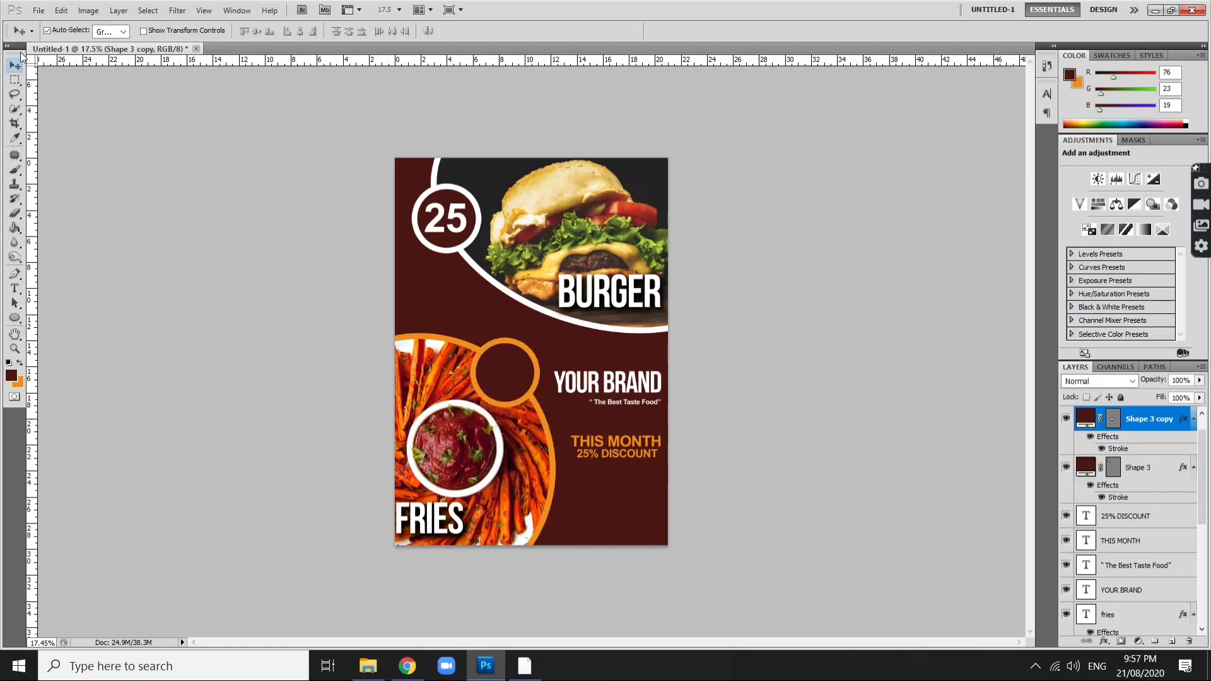
{"action": "scroll", "coordinate": [530, 351], "scroll_direction": "up", "scroll_amount": 1}
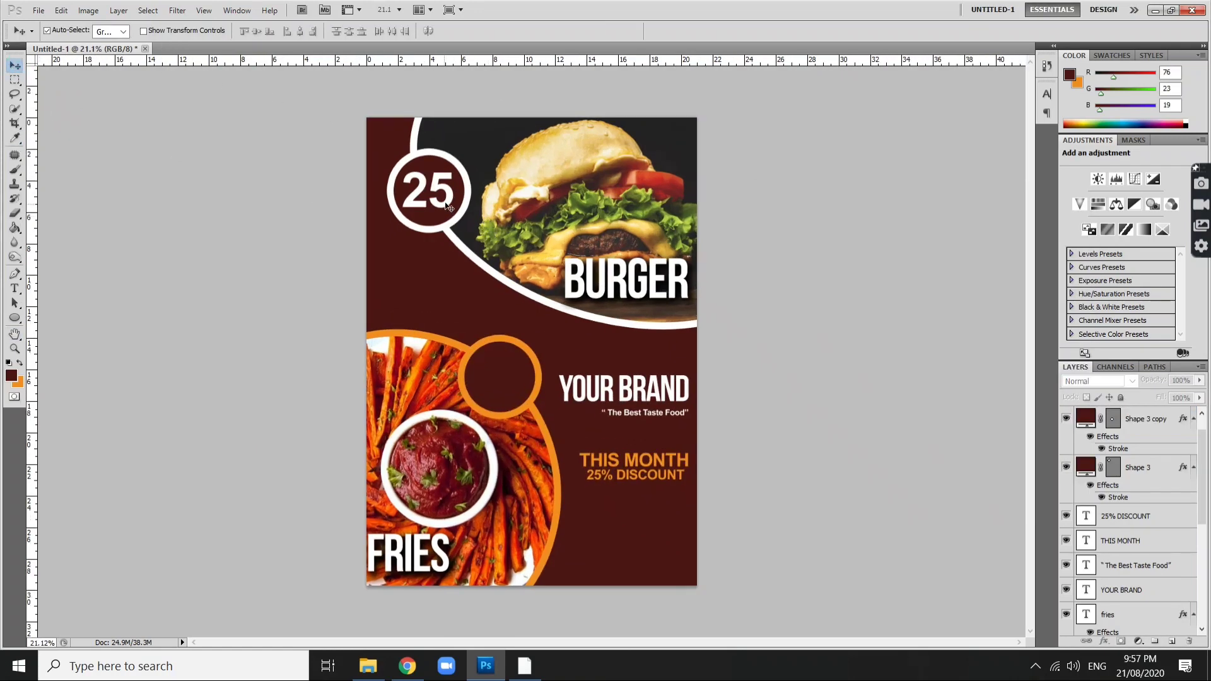
Step: Place a copy of the 25 number inside the orange circle
{"action": "left_click", "coordinate": [449, 206]}
{"action": "left_click_drag", "start_coordinate": [449, 205], "coordinate": [513, 386]}
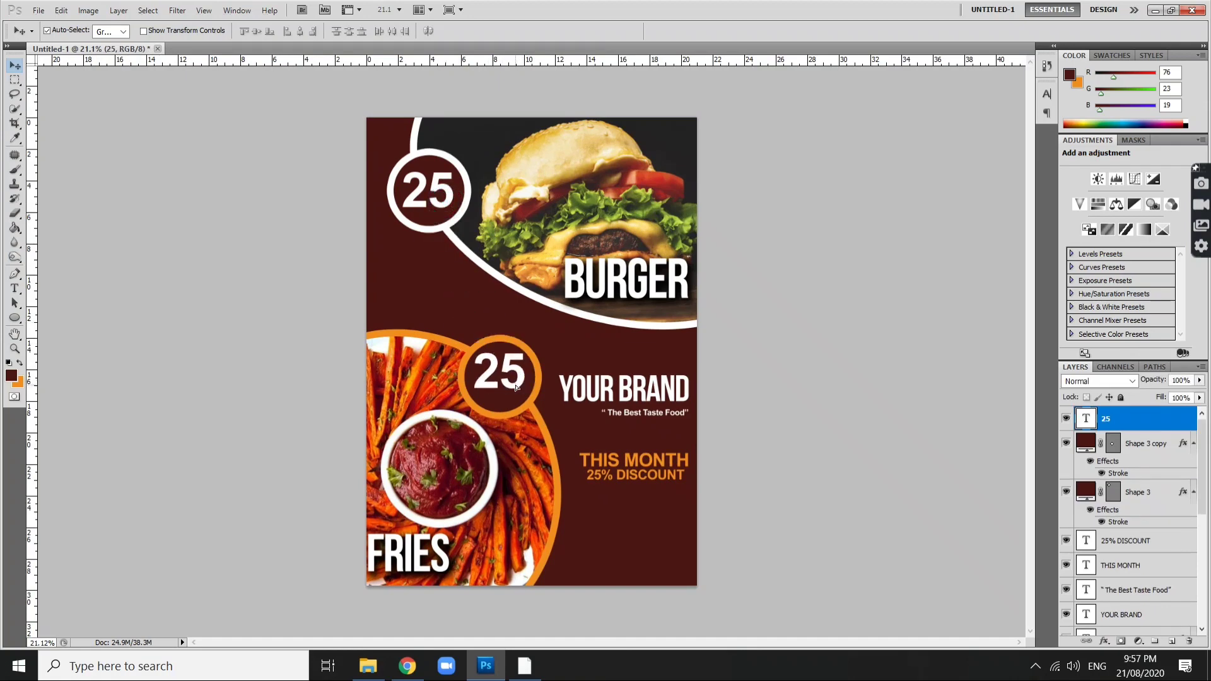
{"action": "scroll", "coordinate": [708, 446], "scroll_direction": "down", "scroll_amount": 3}
{"action": "scroll", "coordinate": [694, 429], "scroll_direction": "up", "scroll_amount": 3}
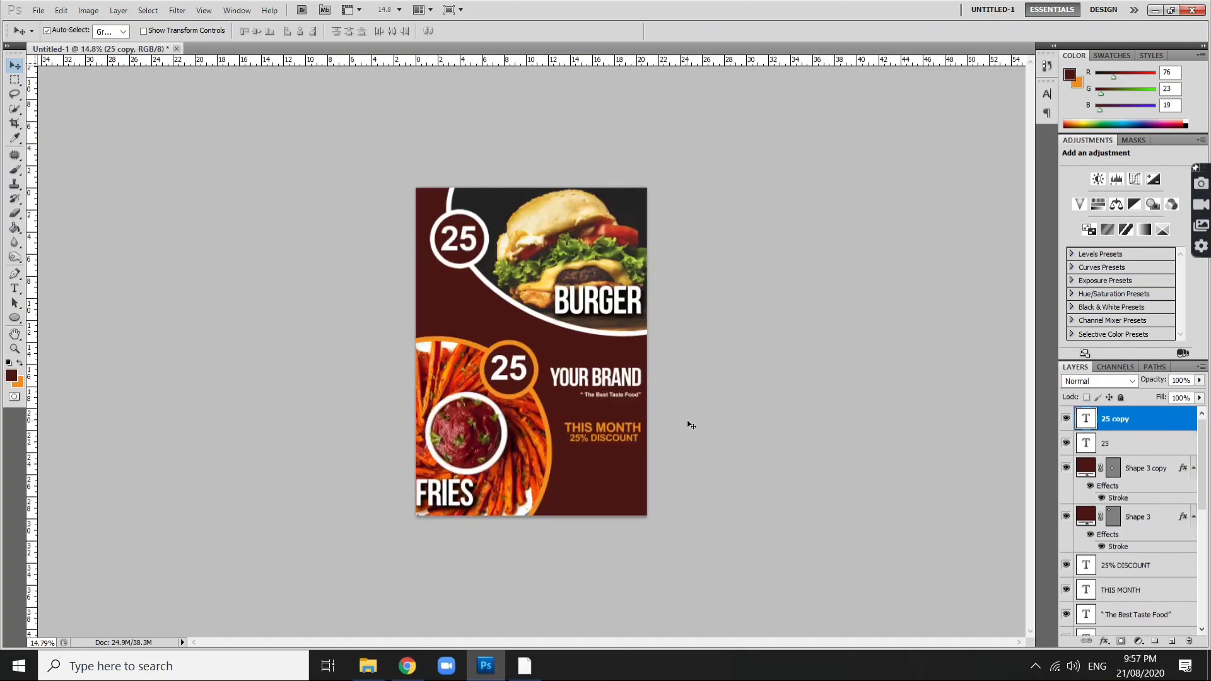
{"action": "scroll", "coordinate": [690, 425], "scroll_direction": "up", "scroll_amount": 2}
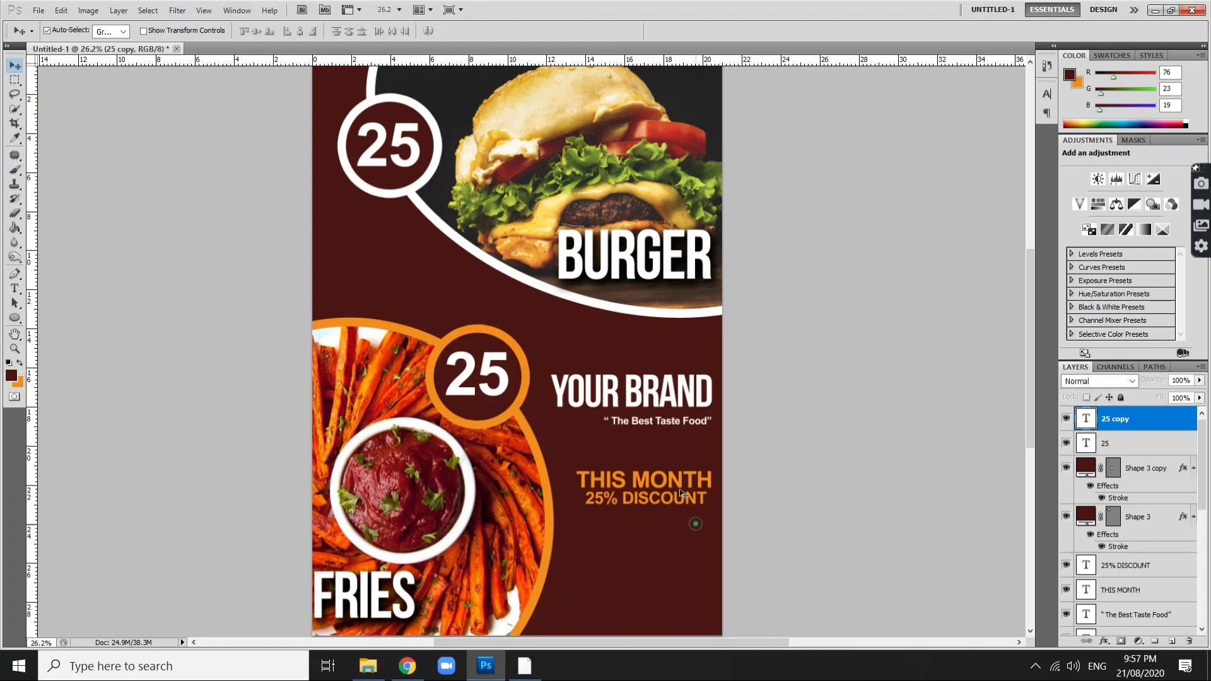
Step: Move YOUR BRAND, its tagline and the THIS MONTH / 25% DISCOUNT lines lower
{"action": "left_click_drag", "start_coordinate": [679, 490], "coordinate": [679, 540]}
{"action": "left_click", "coordinate": [662, 397]}
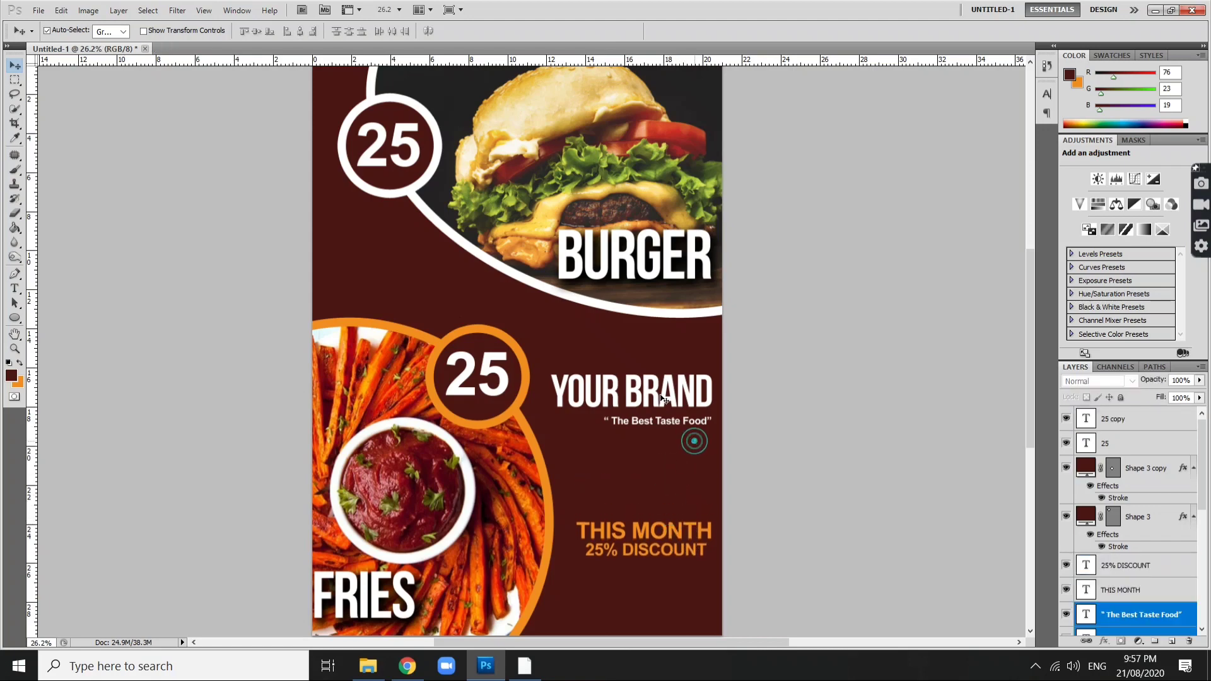
{"action": "left_click_drag", "start_coordinate": [662, 398], "coordinate": [655, 426]}
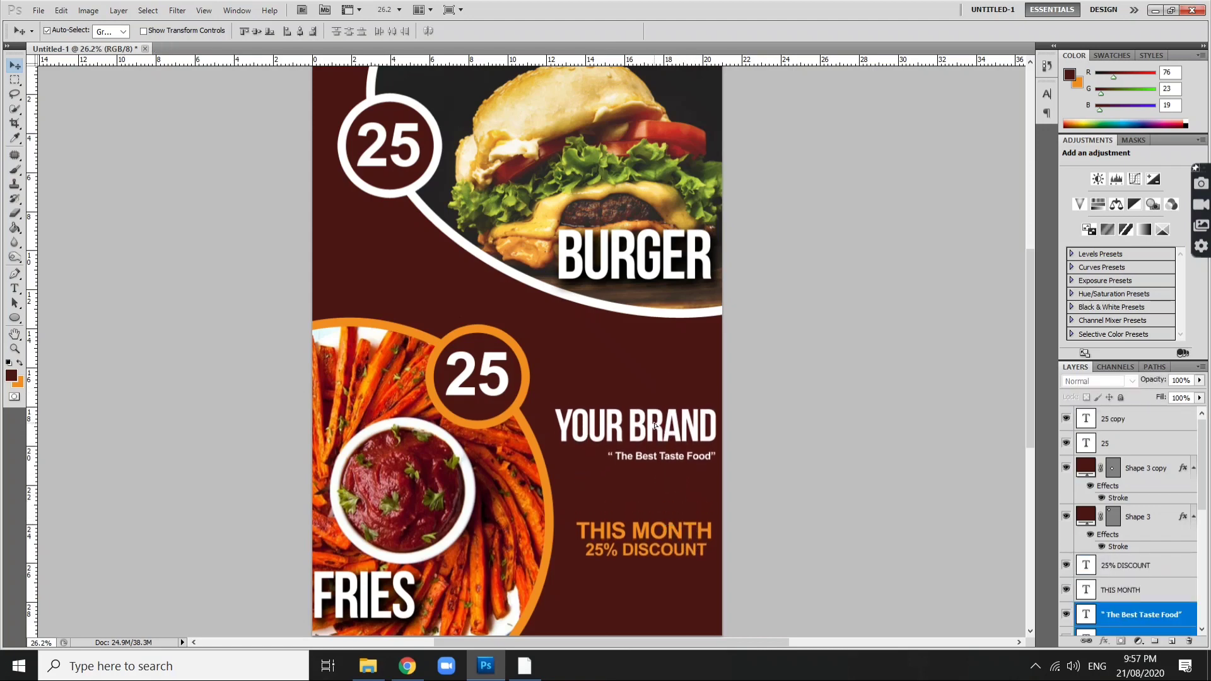
{"action": "left_click", "coordinate": [681, 588]}
{"action": "left_click", "coordinate": [672, 535], "text": "shift"}
{"action": "left_click_drag", "start_coordinate": [671, 535], "coordinate": [674, 508]}
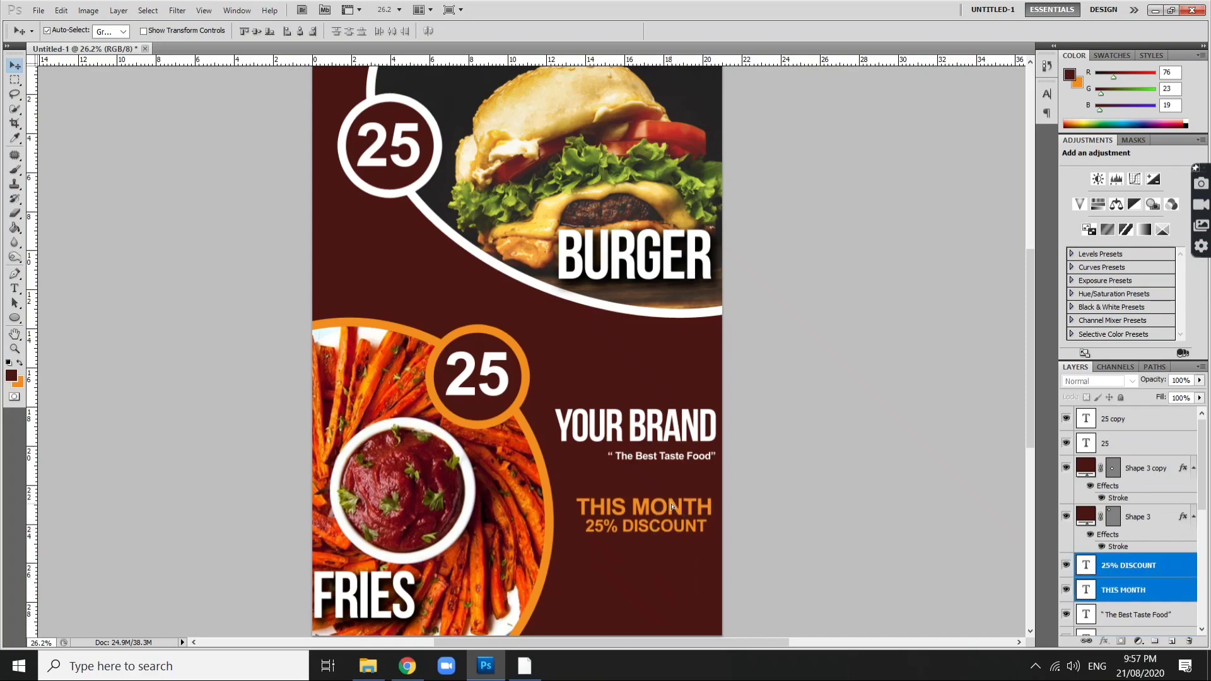
{"action": "scroll", "coordinate": [676, 492], "scroll_direction": "up", "scroll_amount": 2}
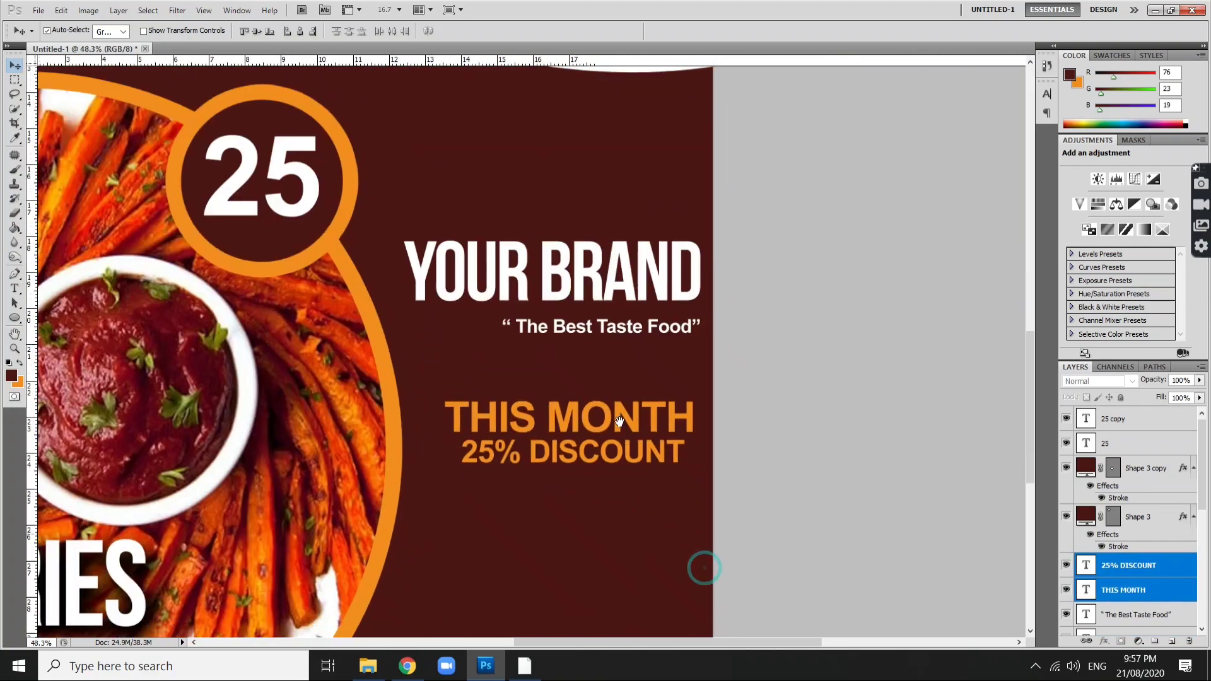
{"action": "left_click_drag", "start_coordinate": [704, 567], "coordinate": [618, 415]}
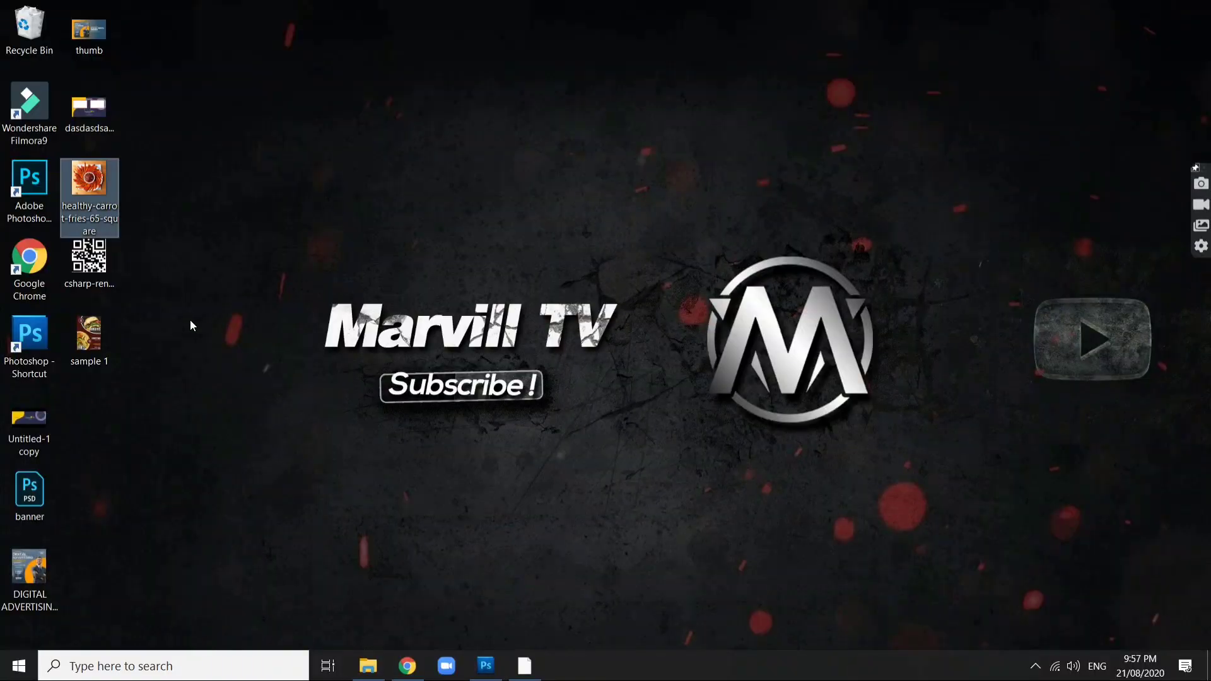
Step: Place the QR code image into the poster and shrink it to a small square
{"action": "mouse_move", "coordinate": [89, 261]}
{"action": "left_mouse_down"}
{"action": "mouse_move", "coordinate": [495, 656]}
{"action": "mouse_move", "coordinate": [568, 462]}
{"action": "left_mouse_up"}
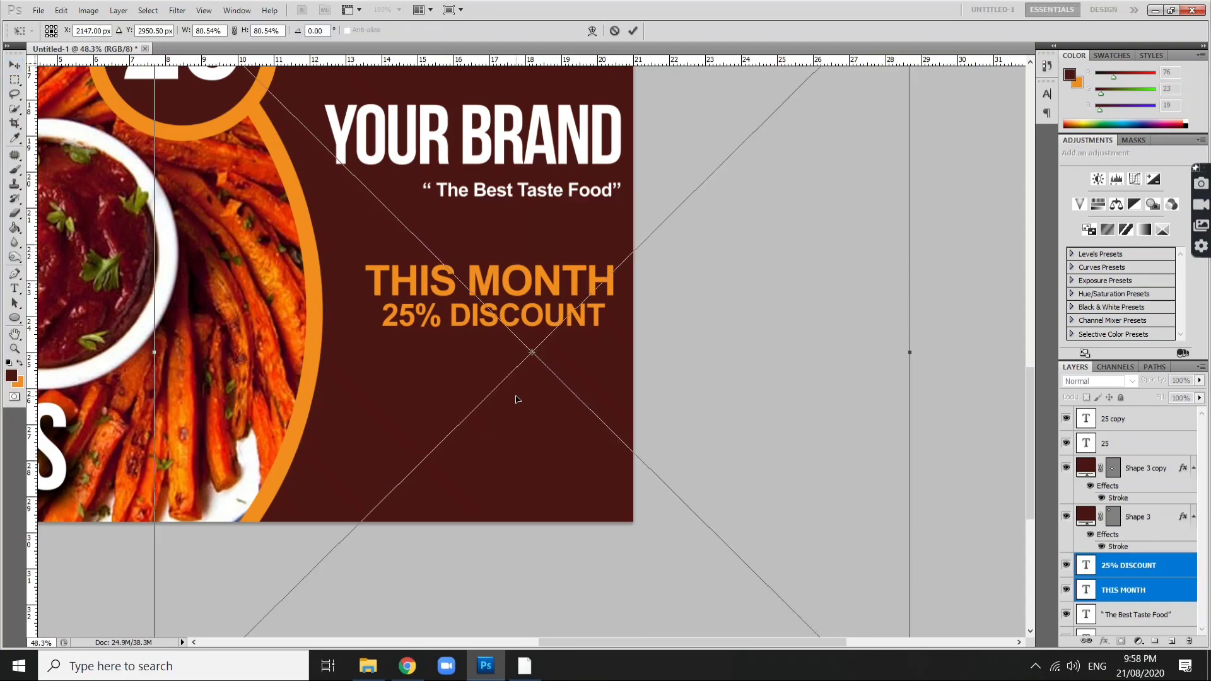
{"action": "key", "text": "Return"}
{"action": "scroll", "coordinate": [544, 417], "scroll_direction": "down", "scroll_amount": 2}
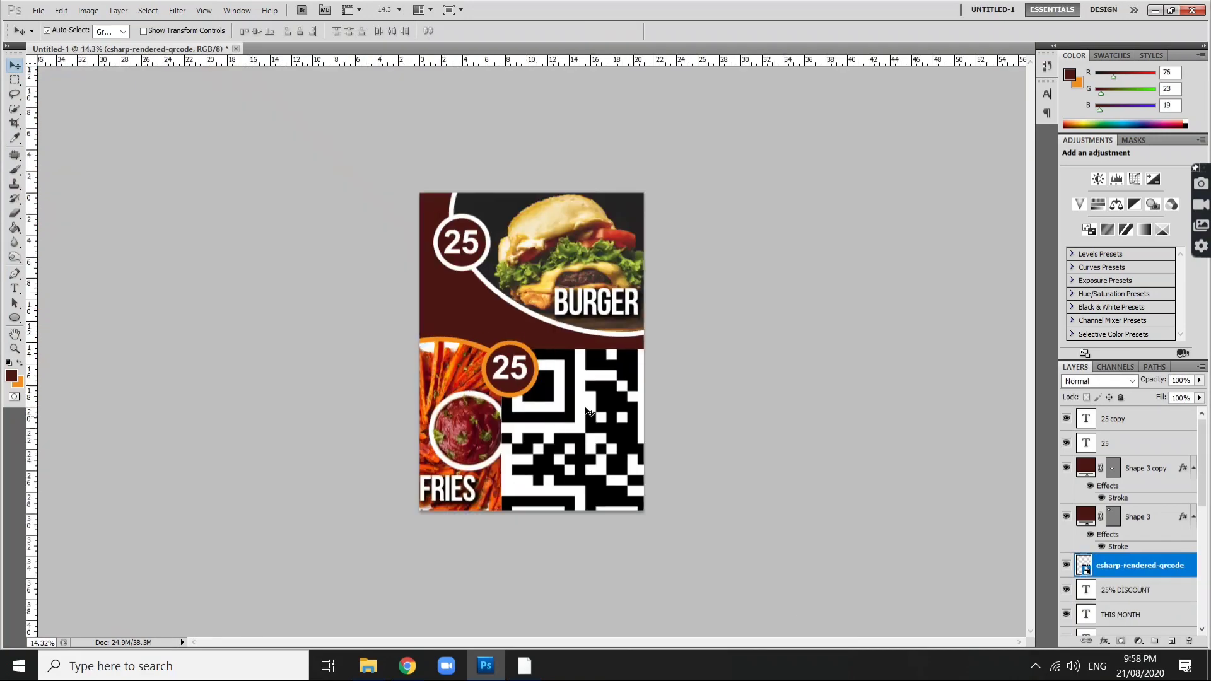
{"action": "key", "text": "ctrl+t"}
{"action": "mouse_move", "coordinate": [730, 348]}
{"action": "left_mouse_down"}
{"action": "mouse_move", "coordinate": [533, 490]}
{"action": "mouse_move", "coordinate": [613, 479]}
{"action": "mouse_move", "coordinate": [601, 473]}
{"action": "left_mouse_up"}
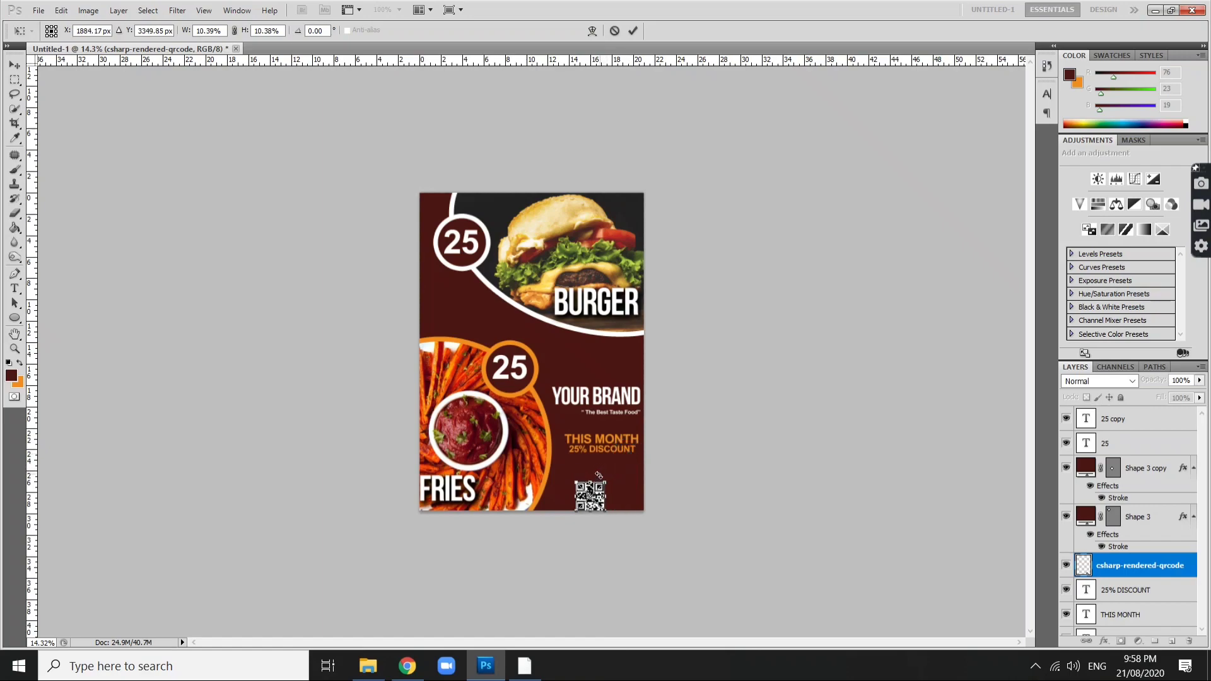
{"action": "key", "text": "Return"}
Step: Position the QR code centred under the 25% DISCOUNT line
{"action": "scroll", "coordinate": [599, 472], "scroll_direction": "up", "scroll_amount": 5}
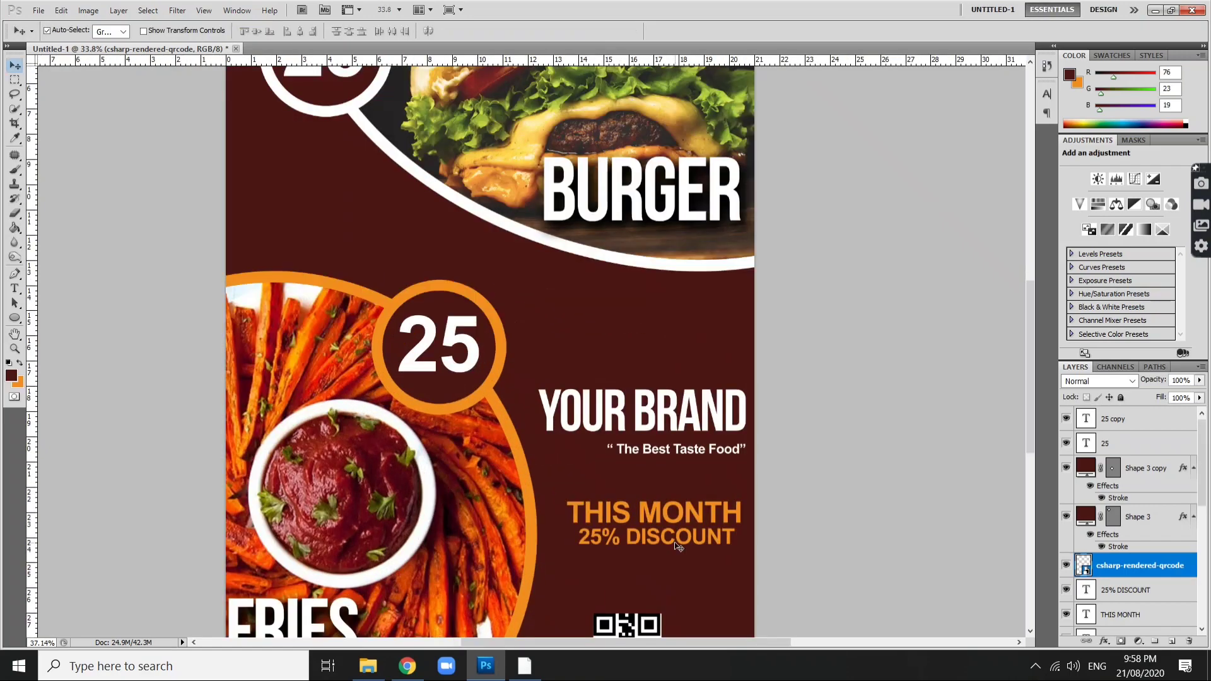
{"action": "scroll", "coordinate": [677, 546], "scroll_direction": "up", "scroll_amount": 3}
{"action": "left_click", "coordinate": [807, 427]}
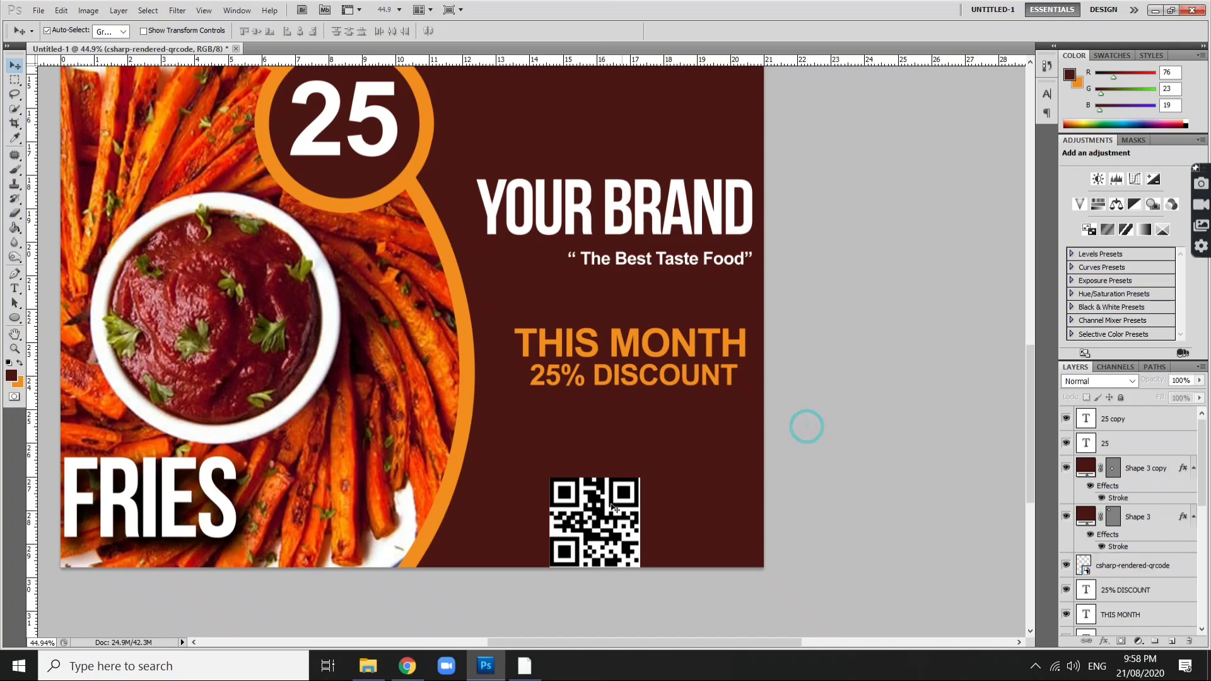
{"action": "mouse_move", "coordinate": [612, 506]}
{"action": "left_mouse_down"}
{"action": "mouse_move", "coordinate": [641, 426]}
{"action": "mouse_move", "coordinate": [698, 430]}
{"action": "mouse_move", "coordinate": [641, 432]}
{"action": "left_mouse_up"}
{"action": "scroll", "coordinate": [751, 462], "scroll_direction": "down", "scroll_amount": 6}
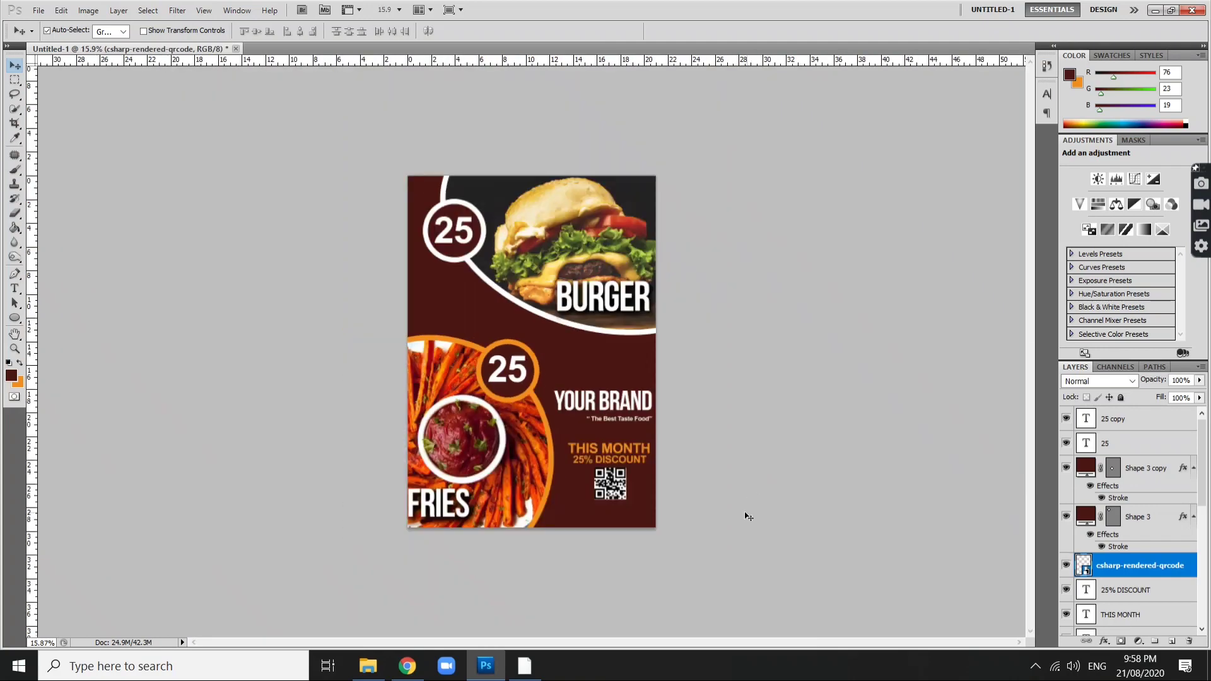
{"action": "scroll", "coordinate": [676, 516], "scroll_direction": "up", "scroll_amount": 2}
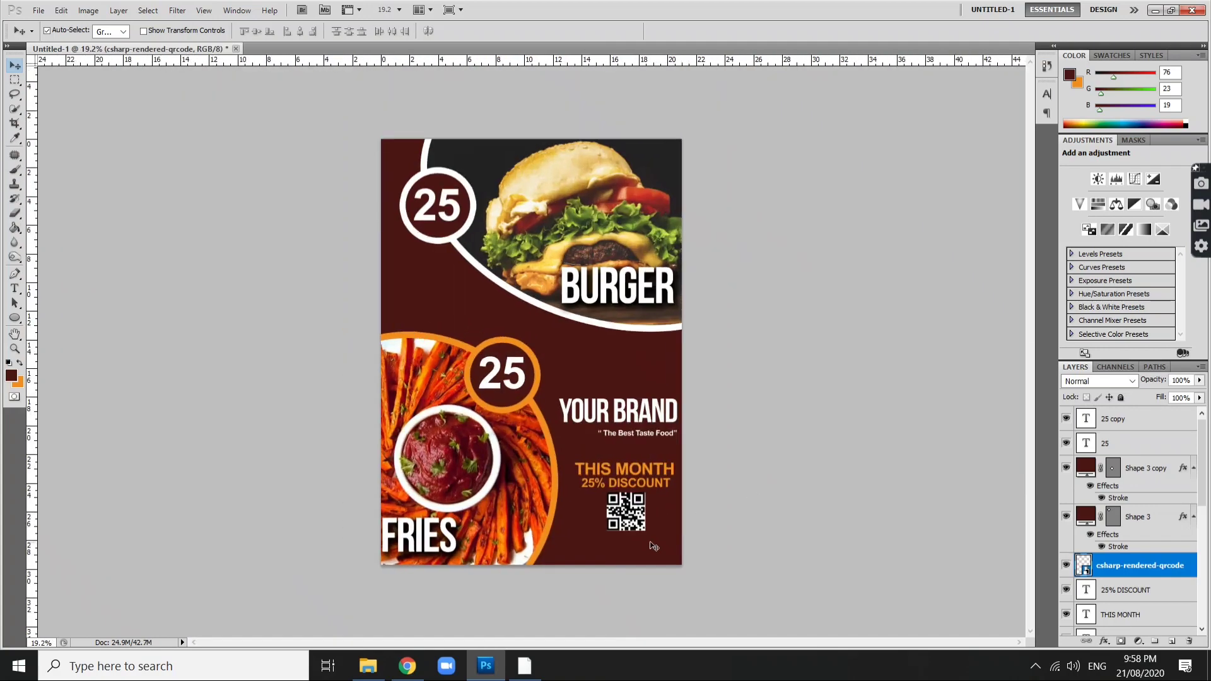
{"action": "scroll", "coordinate": [668, 543], "scroll_direction": "up", "scroll_amount": 1}
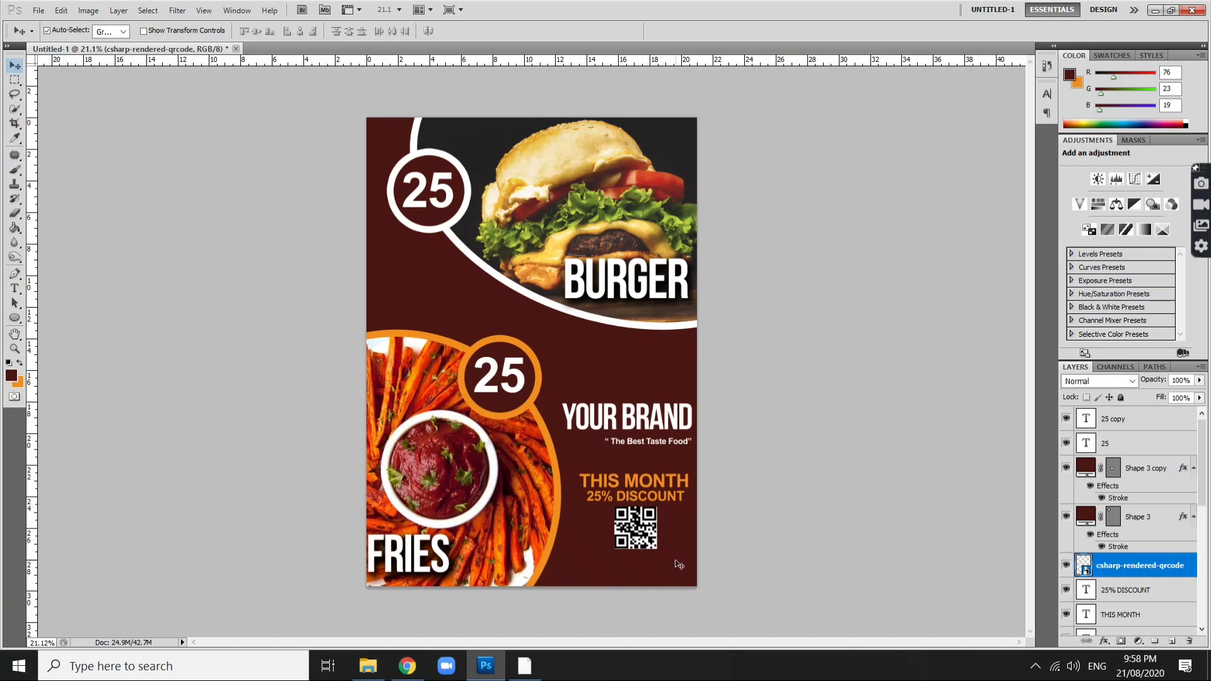
Step: Lock the fries photo layer and shift the brand text block with the QR code slightly up
{"action": "mouse_move", "coordinate": [678, 564]}
{"action": "left_mouse_down"}
{"action": "mouse_move", "coordinate": [634, 463]}
{"action": "mouse_move", "coordinate": [650, 443]}
{"action": "left_mouse_up"}
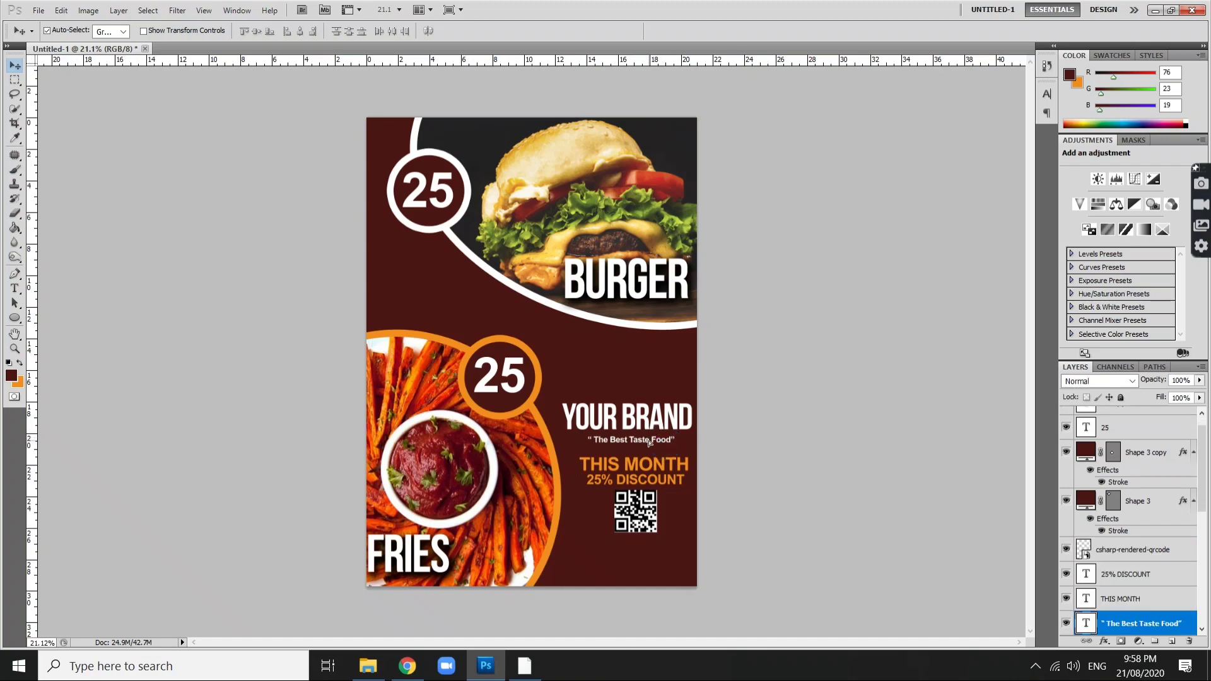
{"action": "left_click_drag", "start_coordinate": [680, 555], "coordinate": [643, 438]}
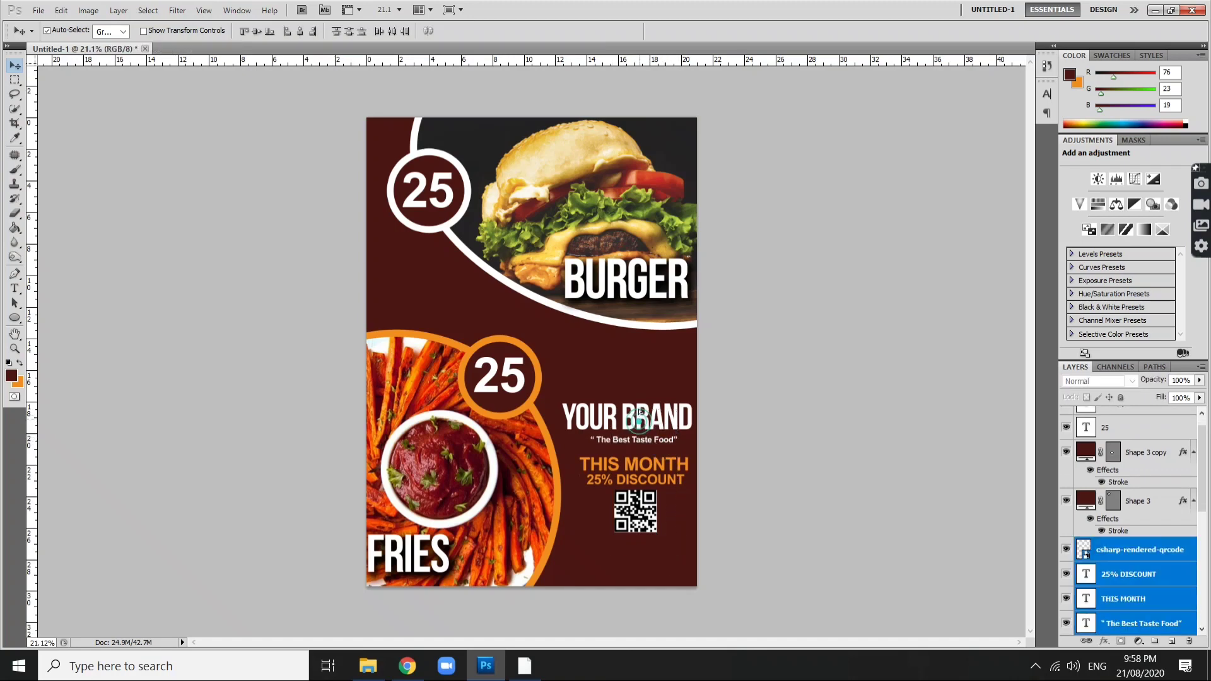
{"action": "left_click", "coordinate": [521, 508]}
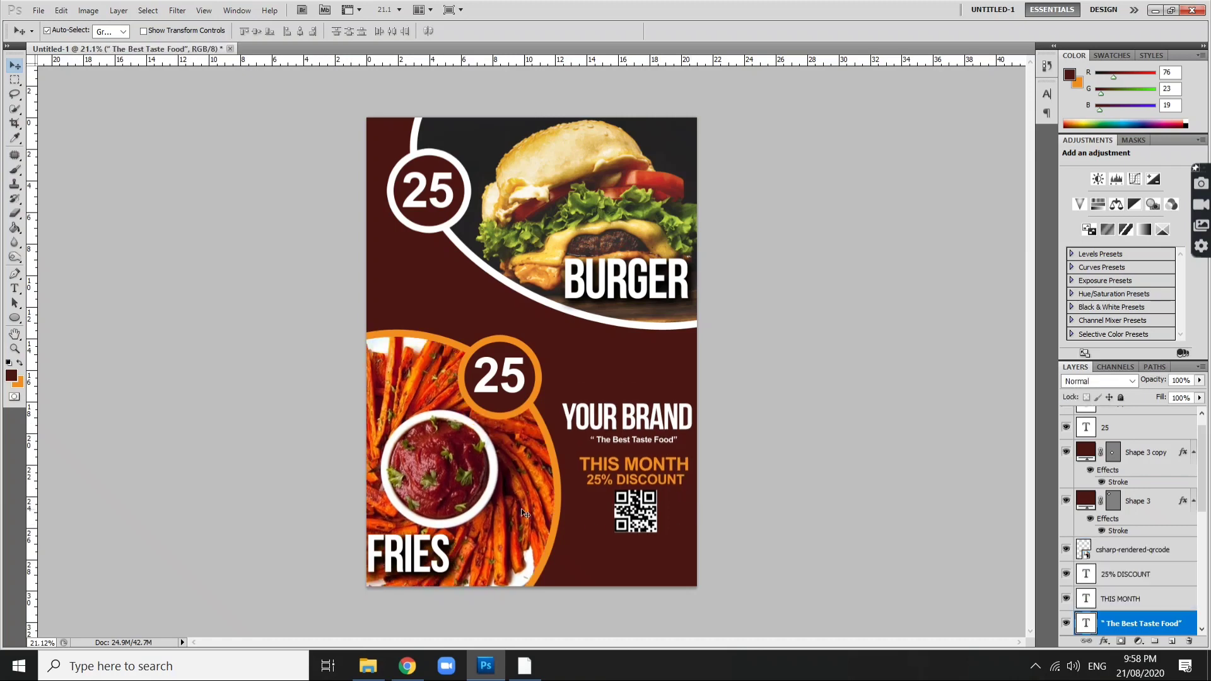
{"action": "left_click", "coordinate": [1121, 398]}
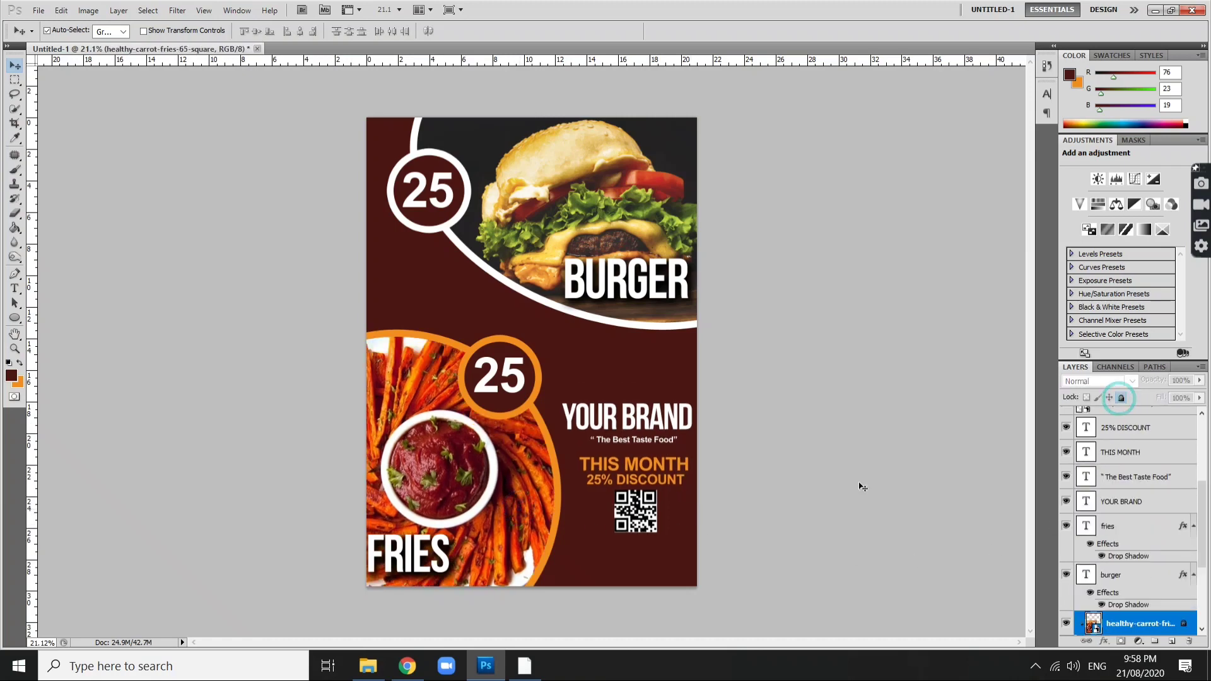
{"action": "mouse_move", "coordinate": [677, 549]}
{"action": "left_mouse_down"}
{"action": "mouse_move", "coordinate": [607, 401]}
{"action": "mouse_move", "coordinate": [634, 407]}
{"action": "left_mouse_up"}
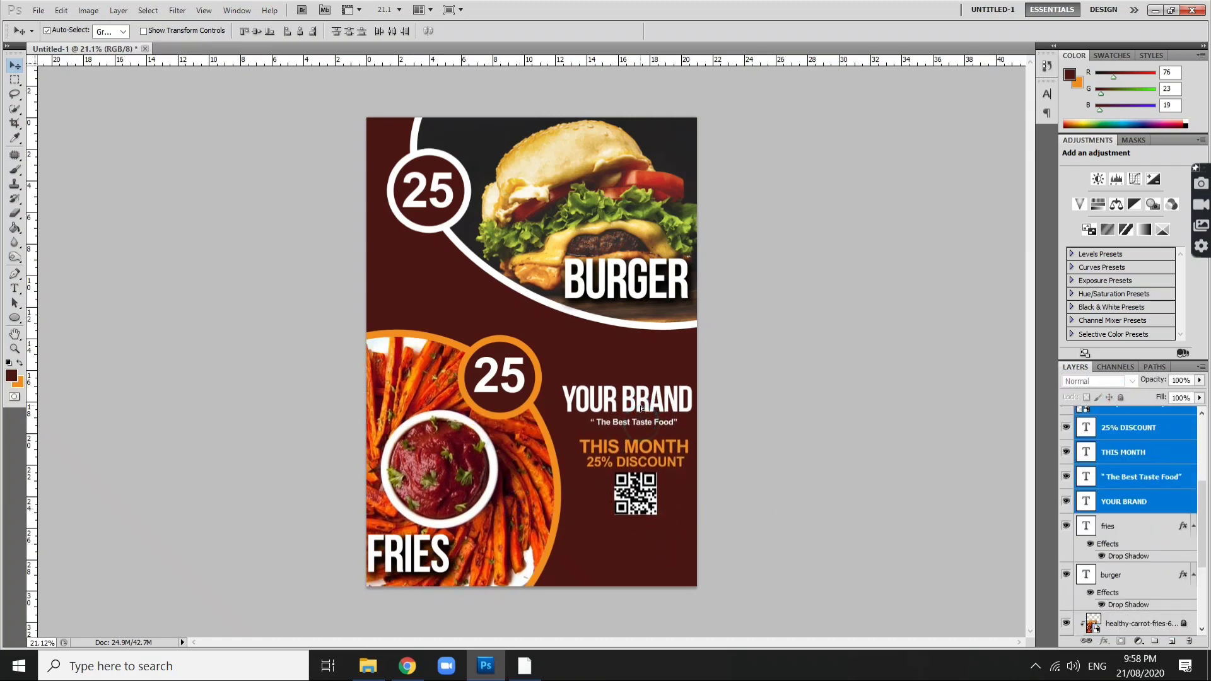
{"action": "left_click", "coordinate": [643, 543]}
{"action": "scroll", "coordinate": [652, 575], "scroll_direction": "up", "scroll_amount": 5}
{"action": "left_click_drag", "start_coordinate": [613, 412], "coordinate": [611, 380]}
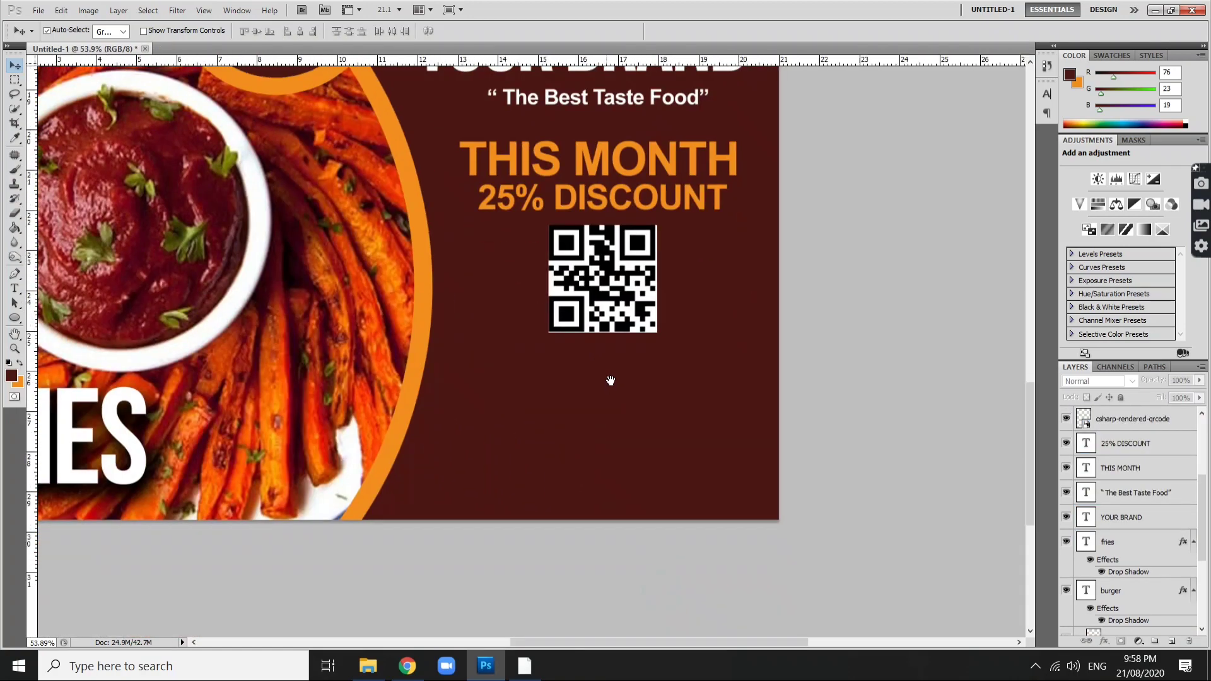
Step: Add a CONTACT US heading in BigNoodleTitling below the QR code and enlarge it
{"action": "key", "text": "t"}
{"action": "left_click", "coordinate": [551, 435]}
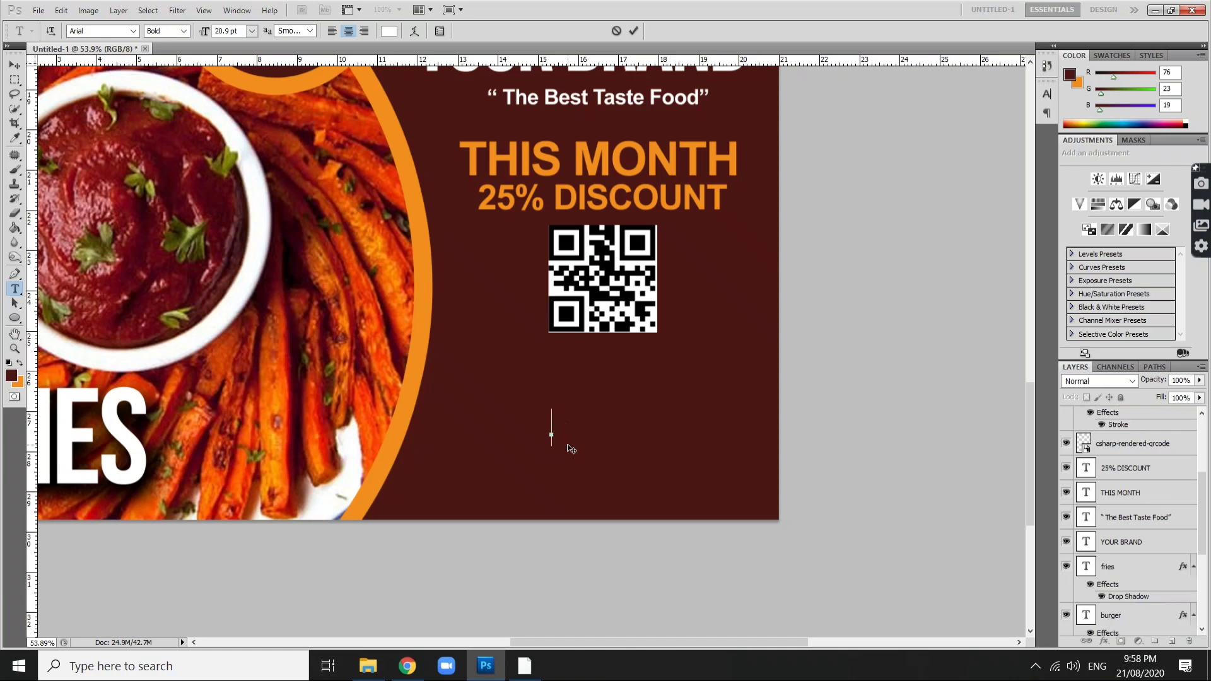
{"action": "type", "text": "con"}
{"action": "key", "text": "BackSpace"}
{"action": "key", "text": "BackSpace"}
{"action": "key", "text": "BackSpace"}
{"action": "type", "text": "CO"}
{"action": "type", "text": "NTACT US"}
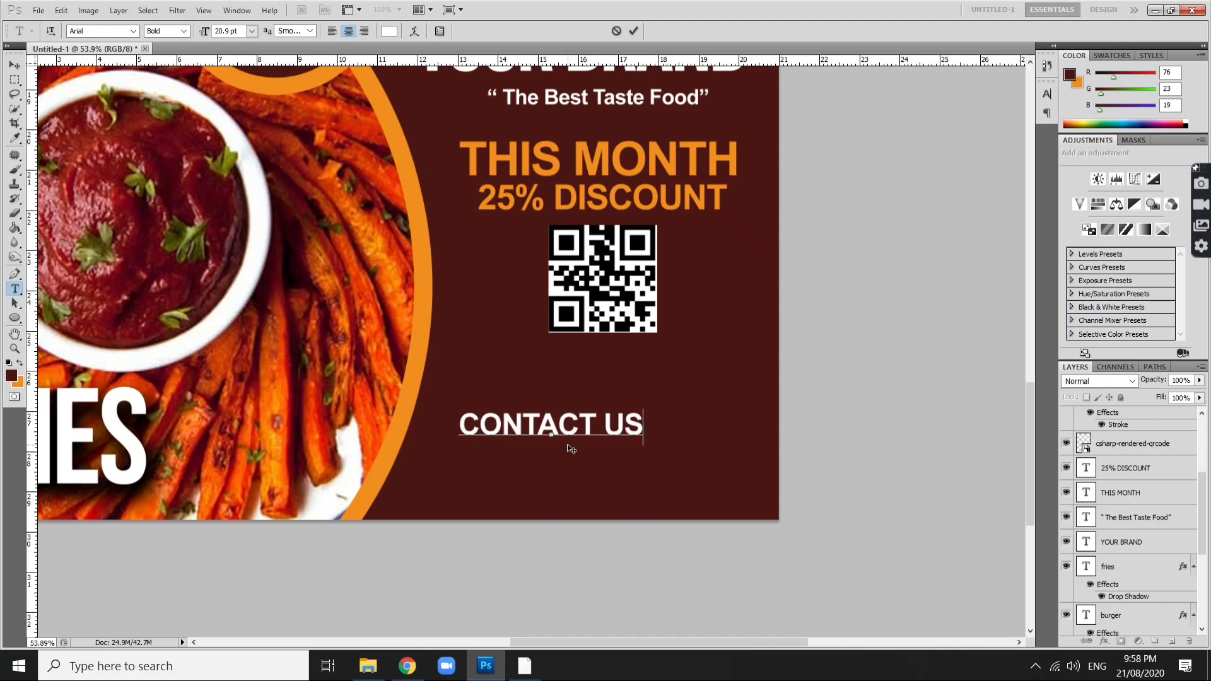
{"action": "key", "text": "ctrl+a"}
{"action": "left_click", "coordinate": [101, 31]}
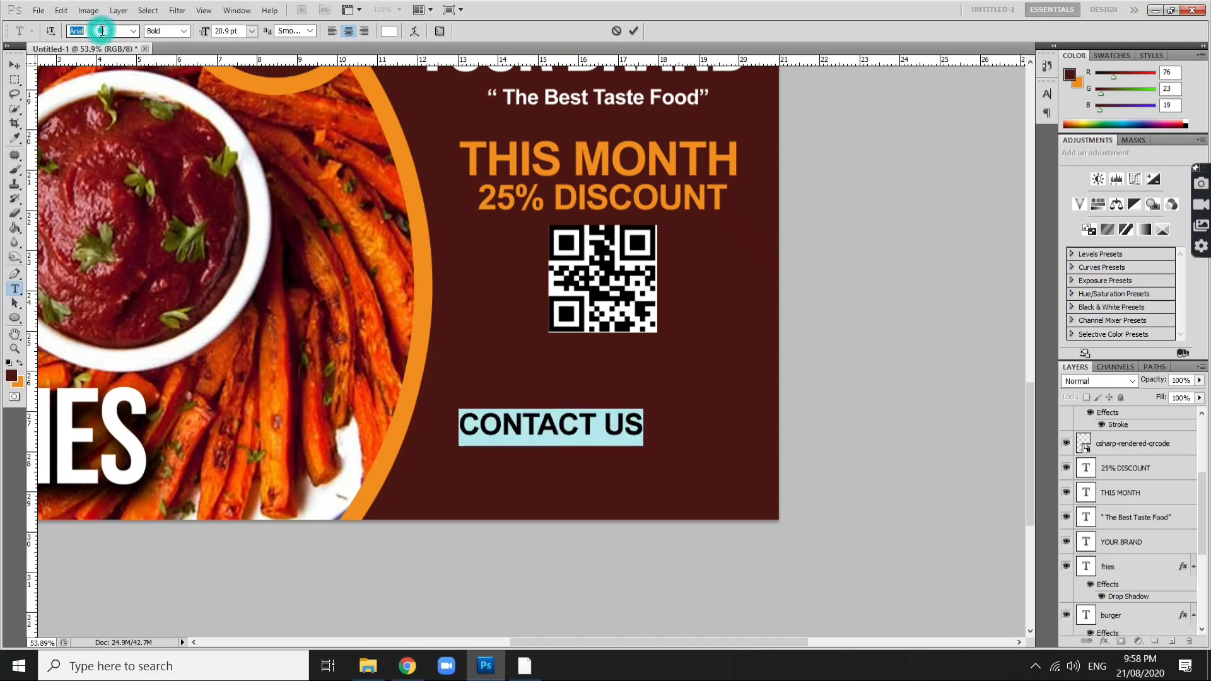
{"action": "type", "text": "BigNoodleTitling"}
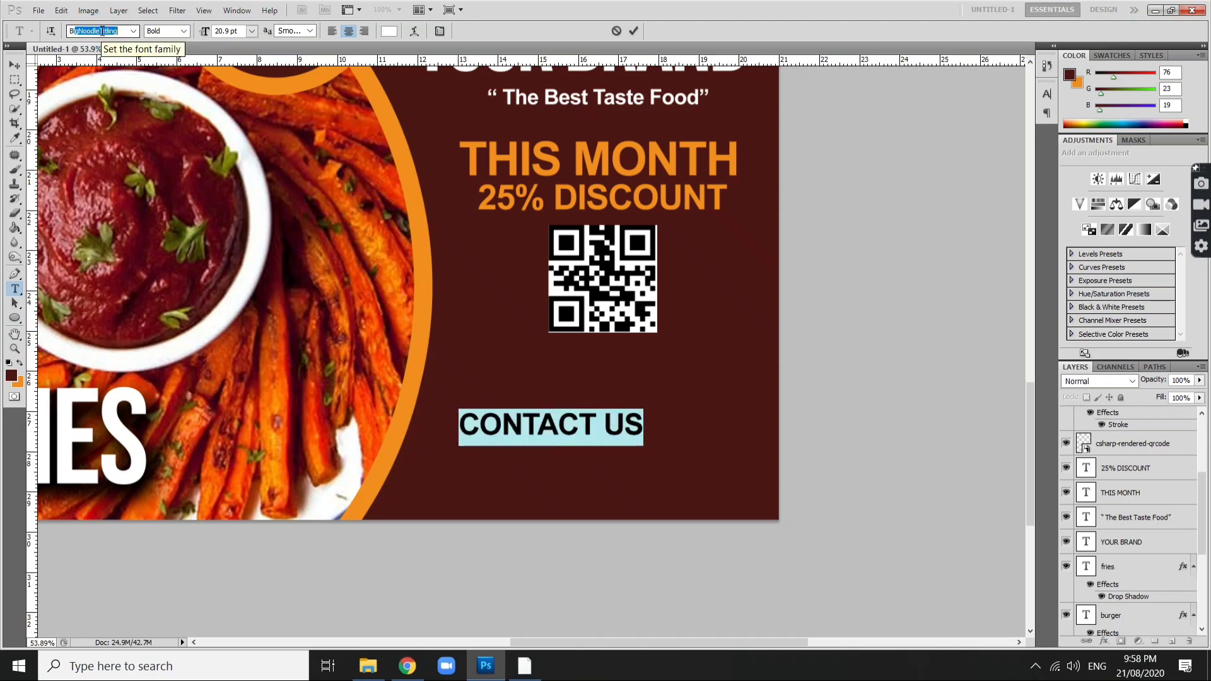
{"action": "key", "text": "Return"}
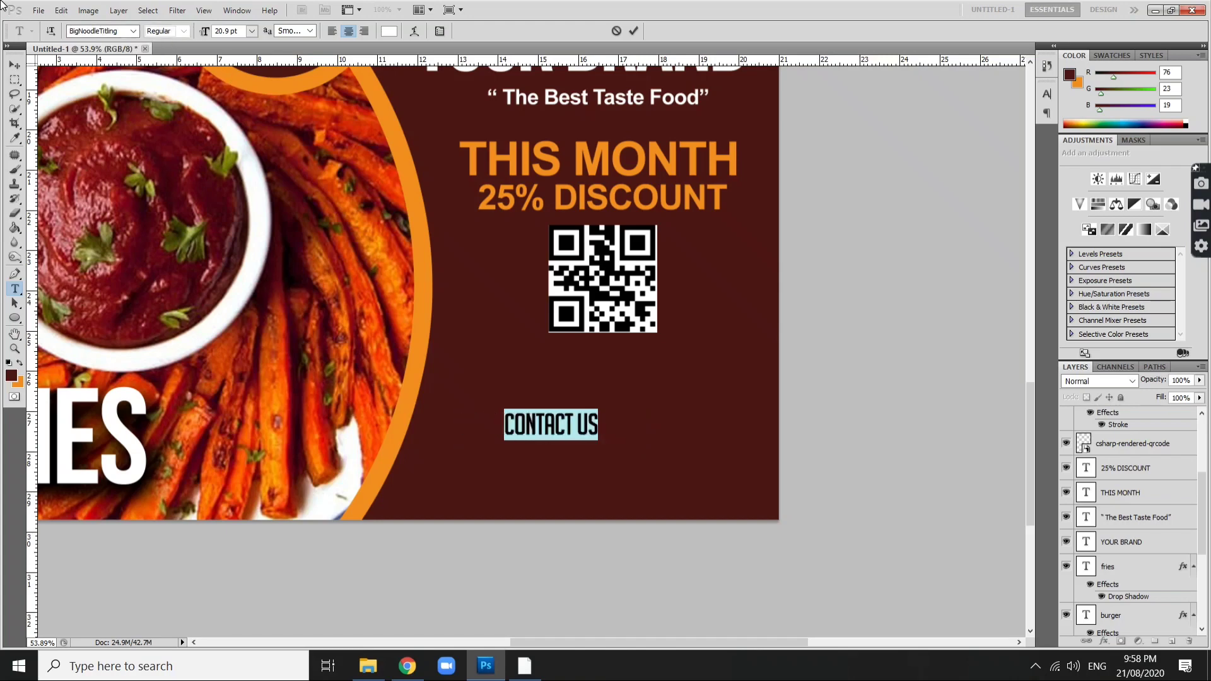
{"action": "left_click", "coordinate": [14, 65]}
{"action": "key", "text": "ctrl+t"}
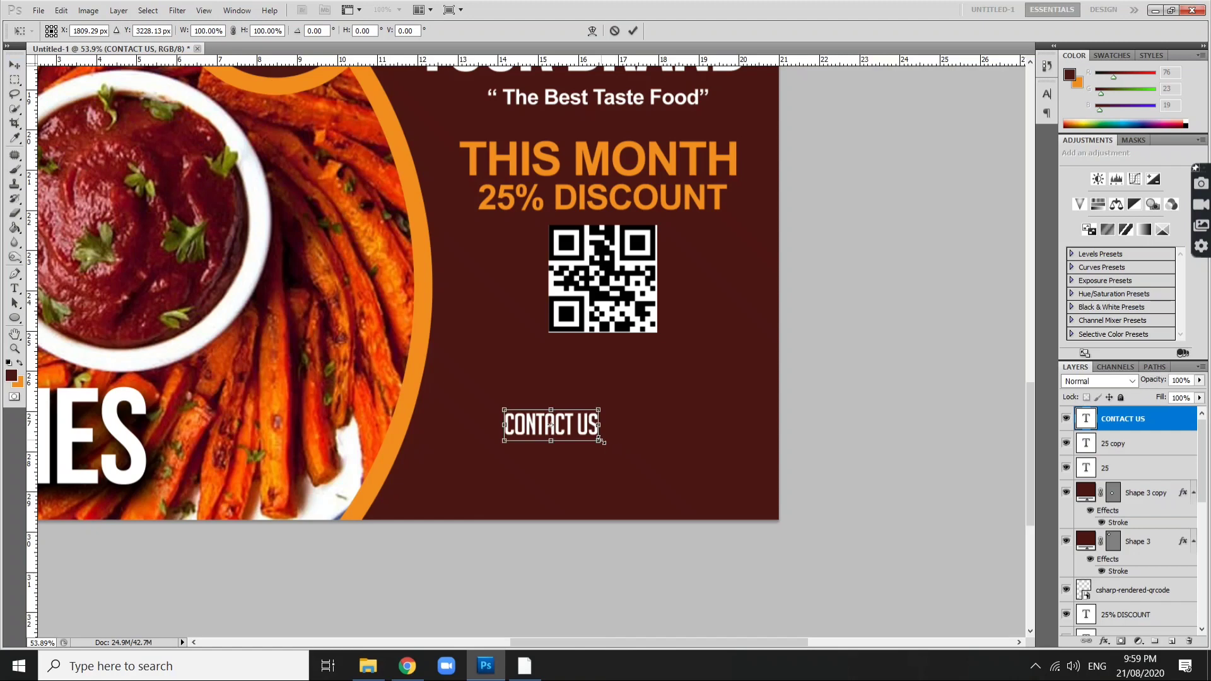
{"action": "mouse_move", "coordinate": [599, 438]}
{"action": "left_mouse_down"}
{"action": "mouse_move", "coordinate": [622, 449]}
{"action": "mouse_move", "coordinate": [644, 410]}
{"action": "mouse_move", "coordinate": [640, 391]}
{"action": "left_mouse_up"}
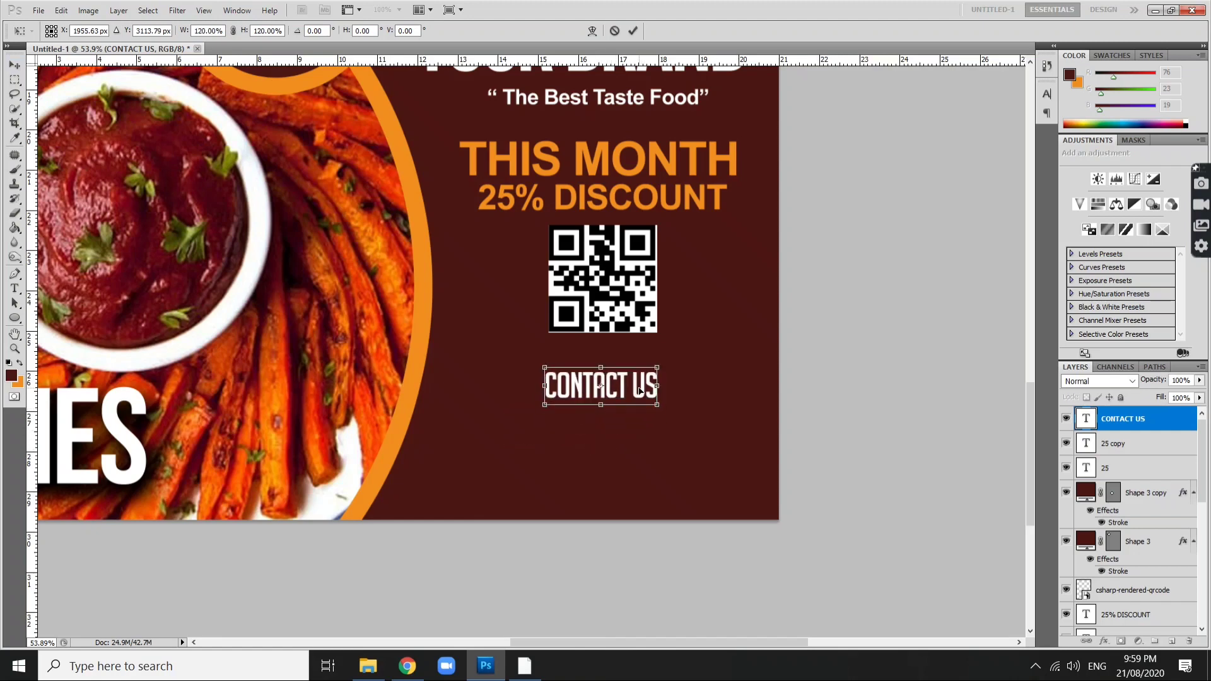
{"action": "key", "text": "Return"}
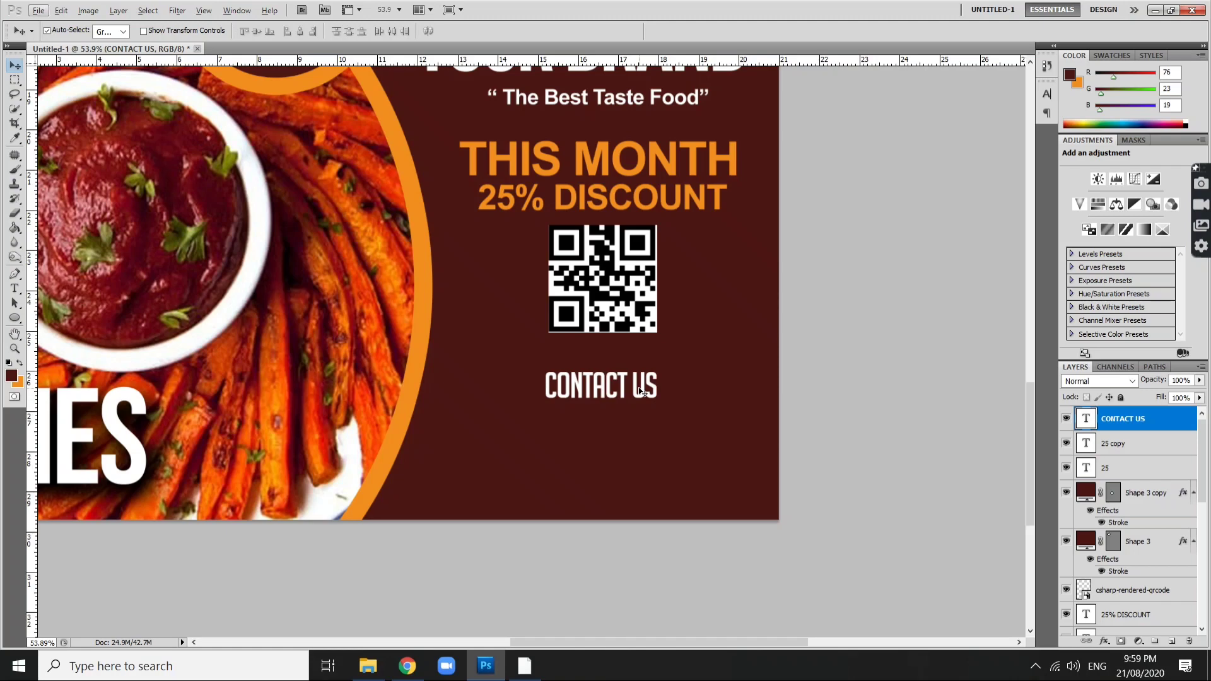
Step: Type the contact phone number on a new line under CONTACT US, correcting its last digits
{"action": "key", "text": "t"}
{"action": "left_click", "coordinate": [580, 481]}
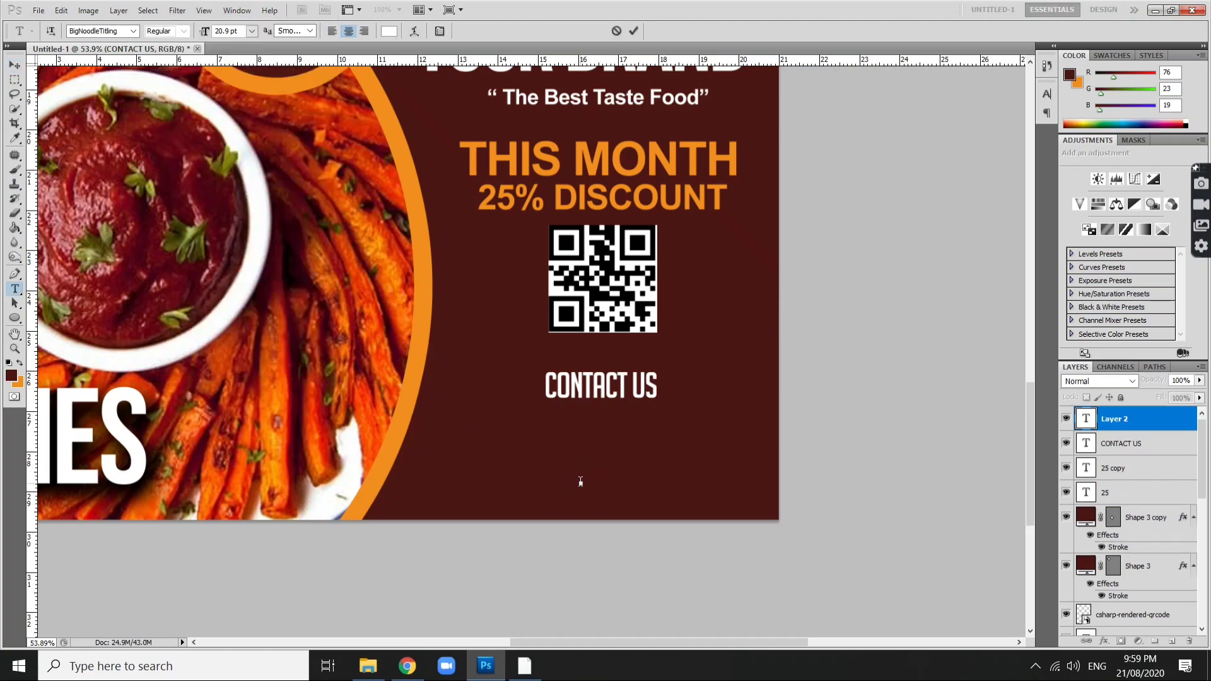
{"action": "type", "text": "0999"}
{"action": "type", "text": "-9999-"}
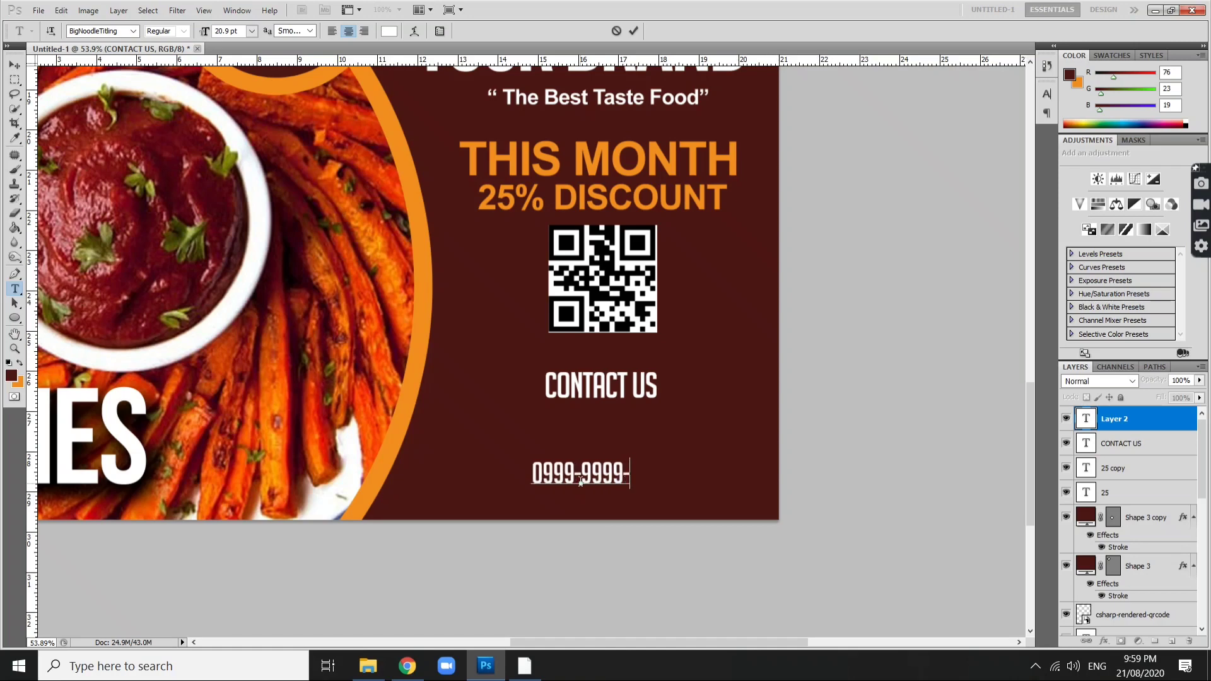
{"action": "type", "text": "999"}
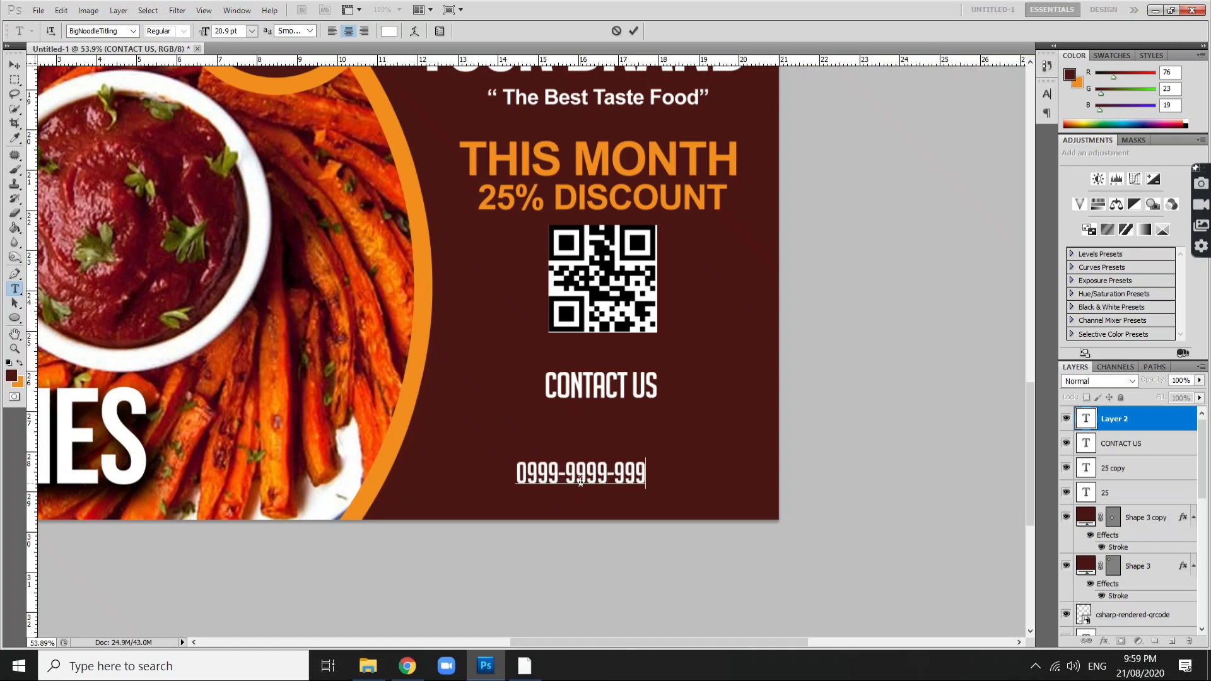
{"action": "type", "text": " / 75"}
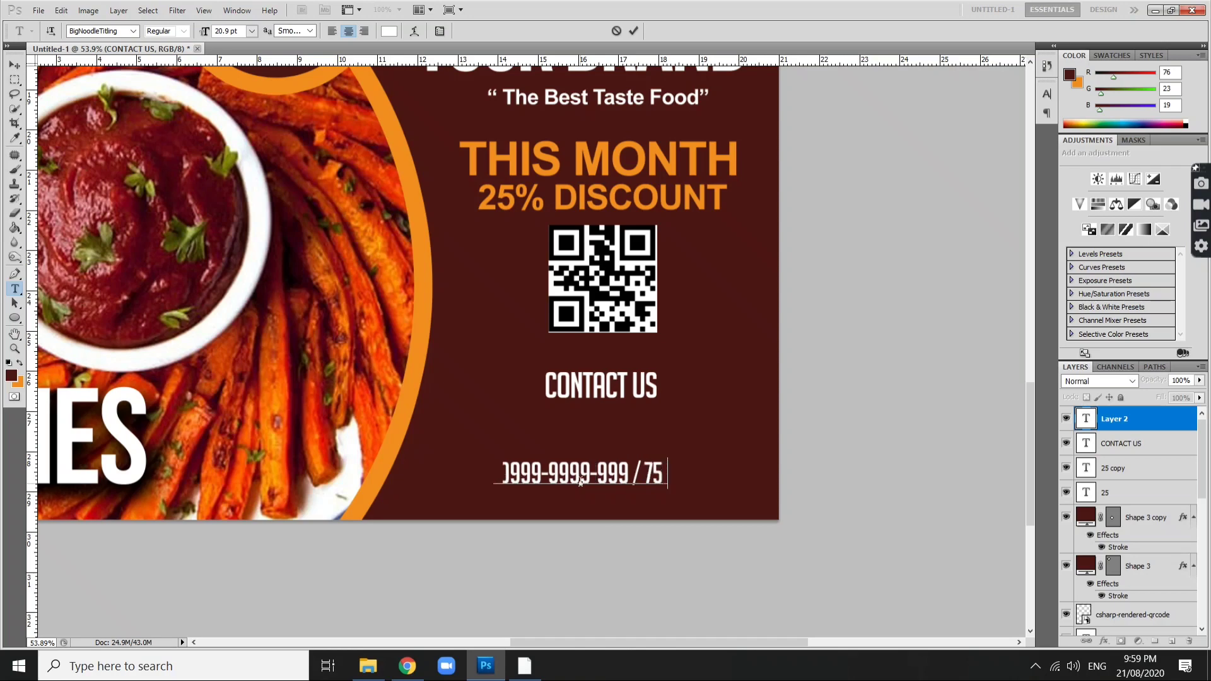
{"action": "type", "text": "8-"}
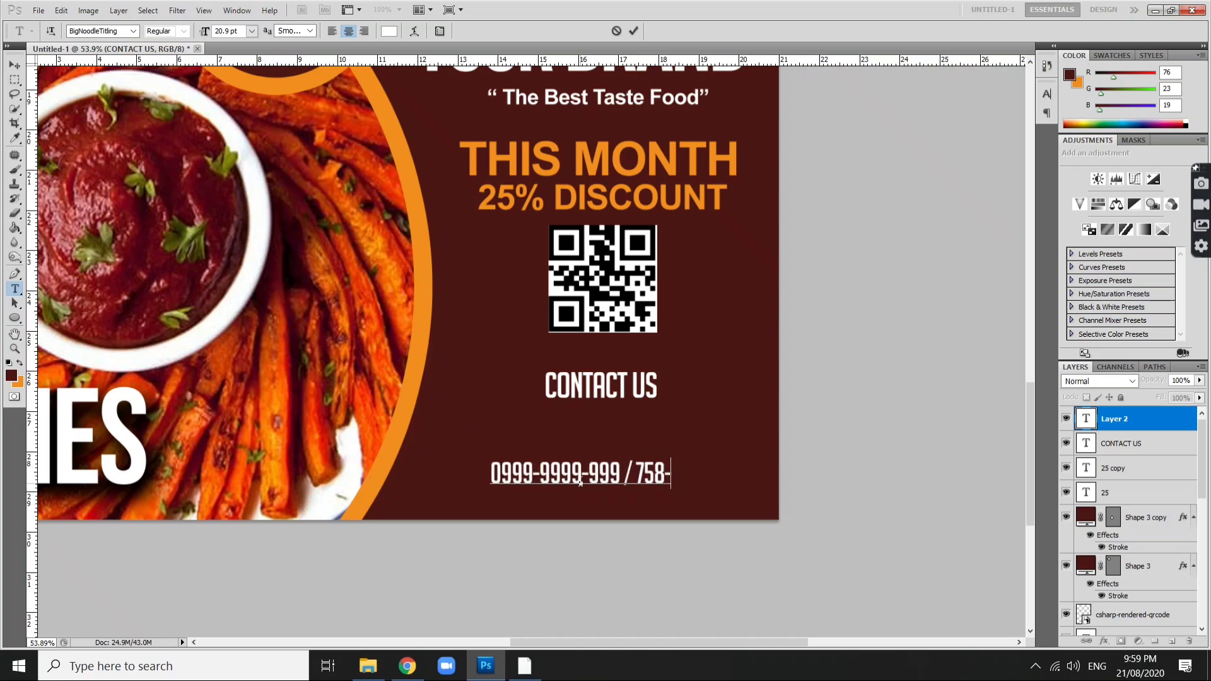
{"action": "type", "text": "758"}
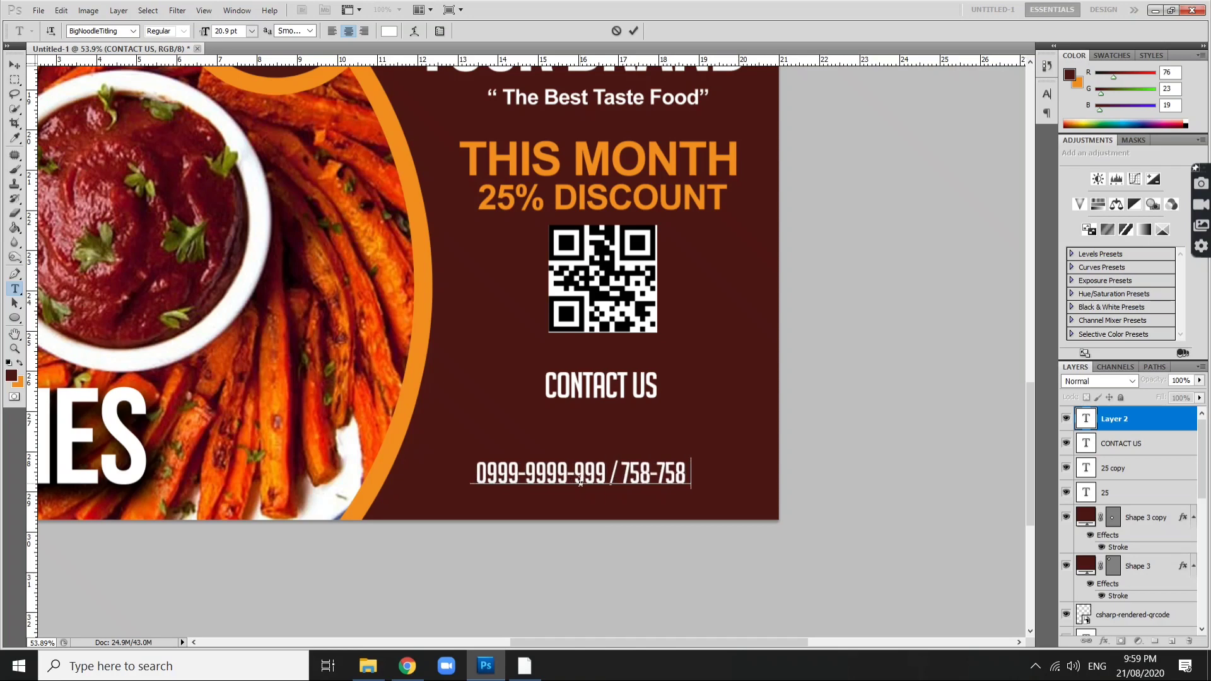
{"action": "type", "text": "8"}
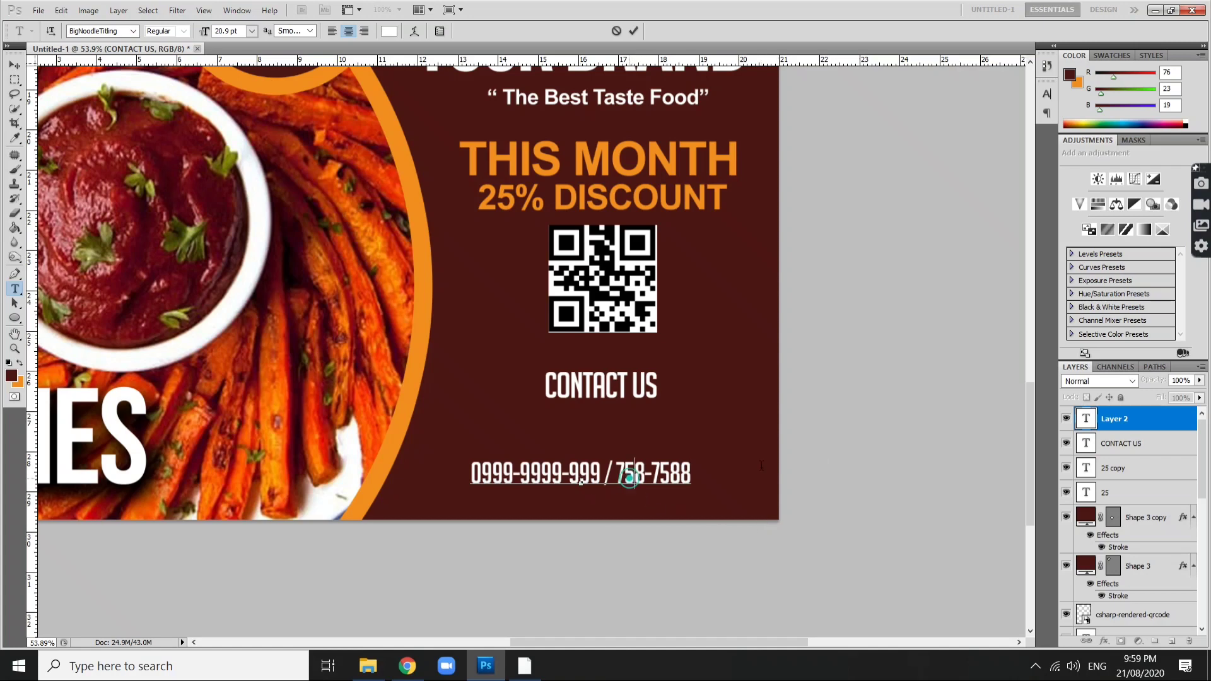
{"action": "left_click_drag", "start_coordinate": [633, 472], "coordinate": [838, 468]}
{"action": "type", "text": "77"}
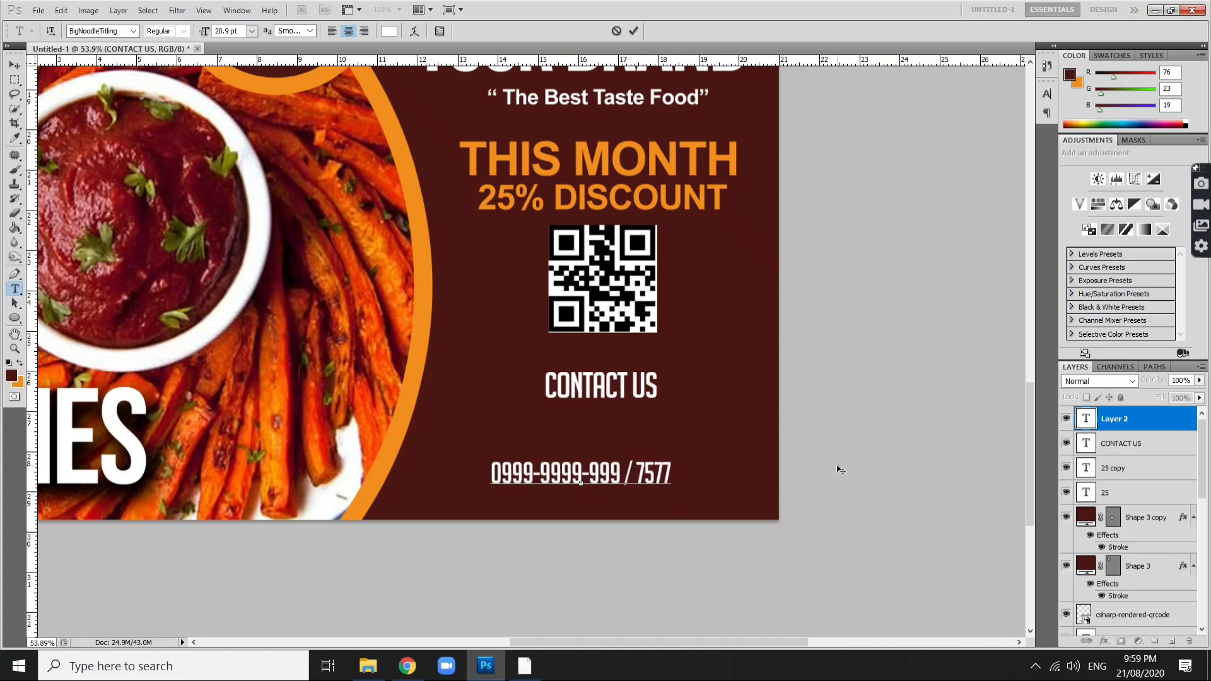
{"action": "key", "text": "BackSpace"}
{"action": "key", "text": "BackSpace"}
{"action": "key", "text": "BackSpace"}
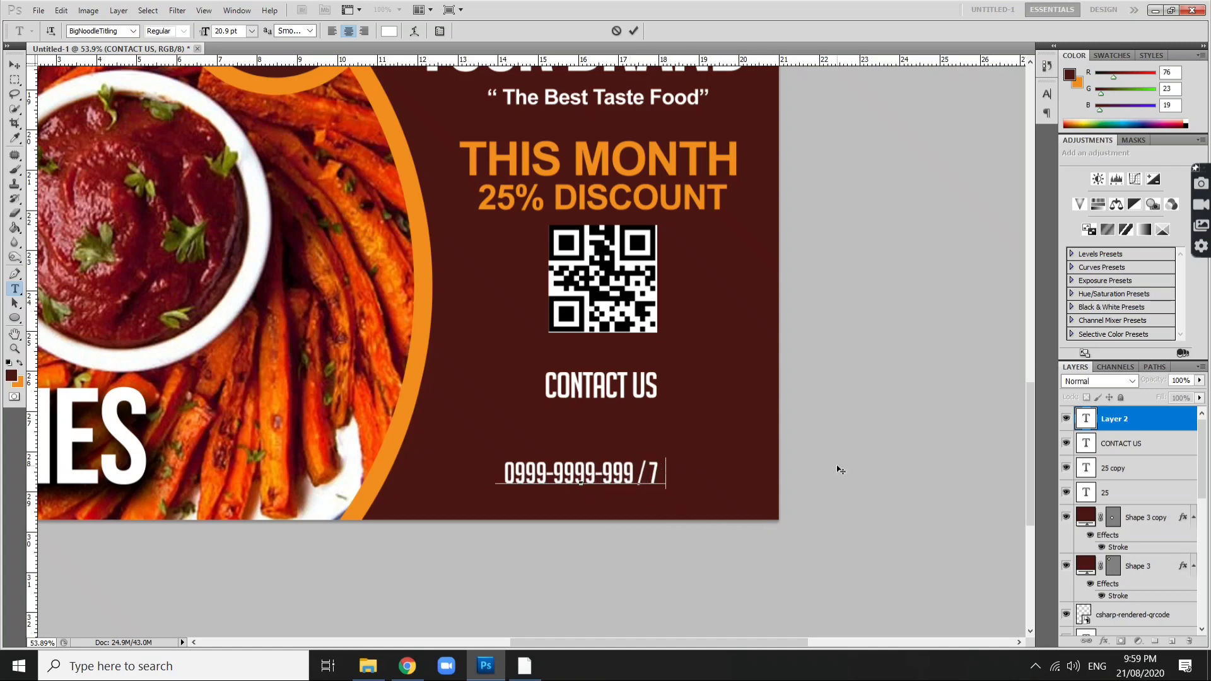
{"action": "type", "text": "77-777"}
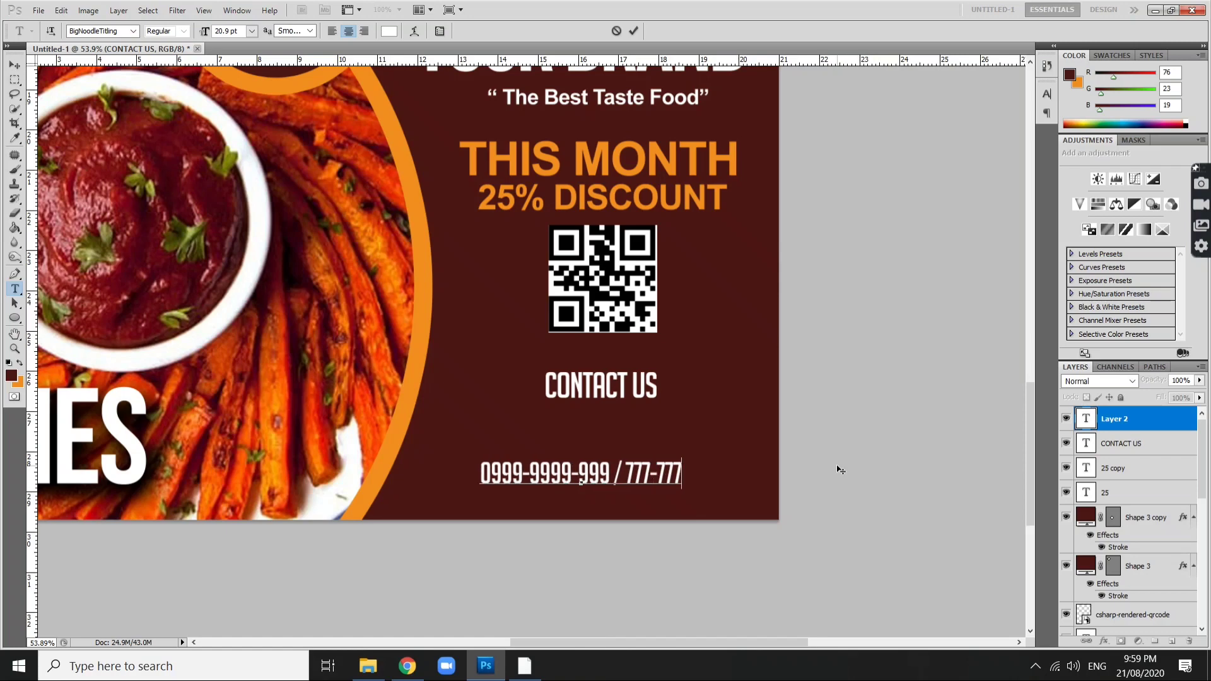
{"action": "type", "text": "7"}
{"action": "key", "text": "ctrl+Return"}
{"action": "key", "text": "v"}
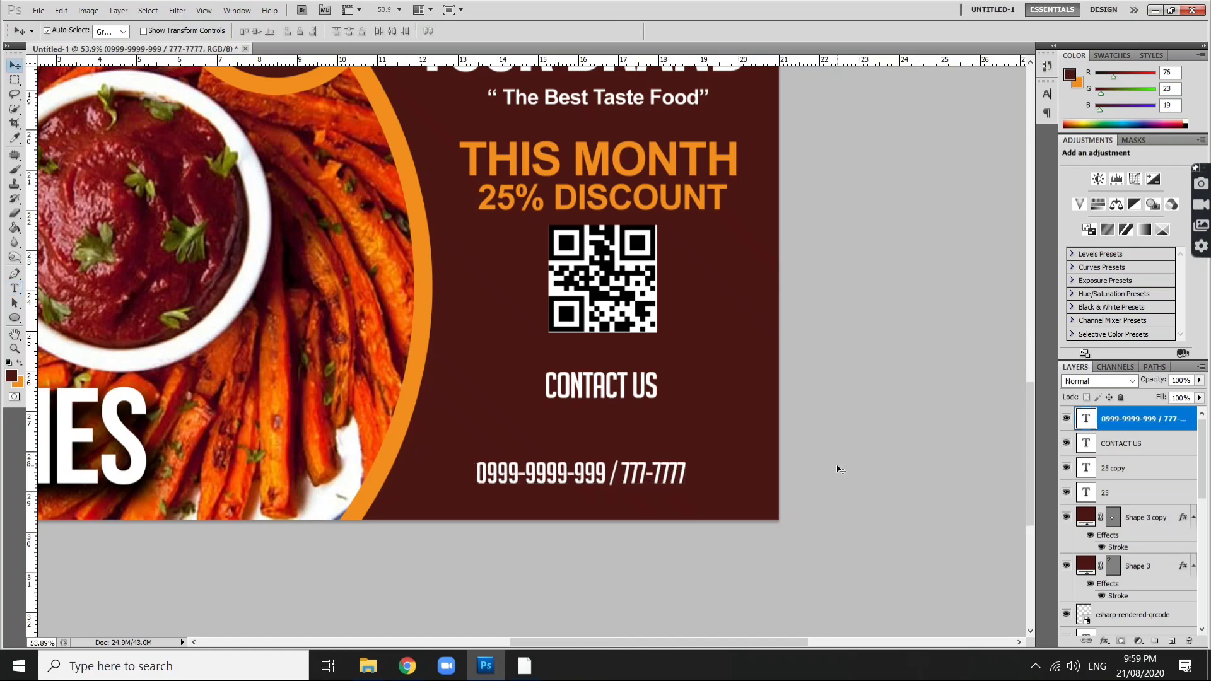
{"action": "key", "text": "t"}
{"action": "left_click", "coordinate": [629, 483]}
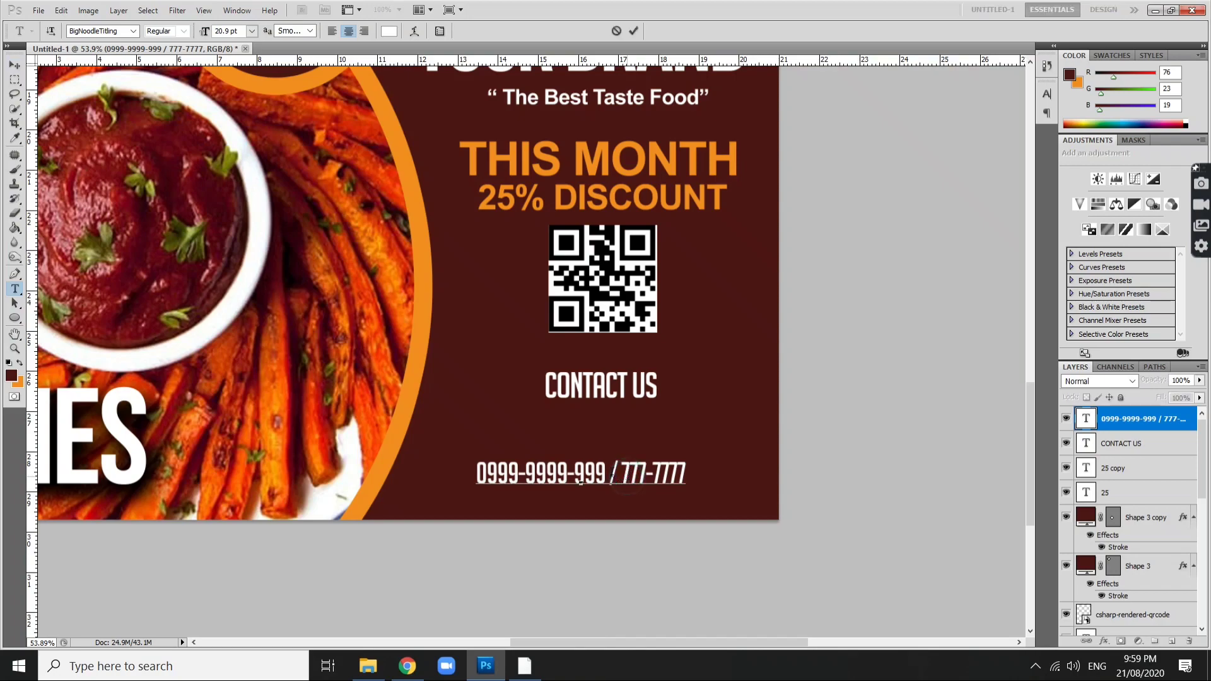
{"action": "key", "text": "ctrl+a"}
{"action": "key", "text": "Caps_Lock"}
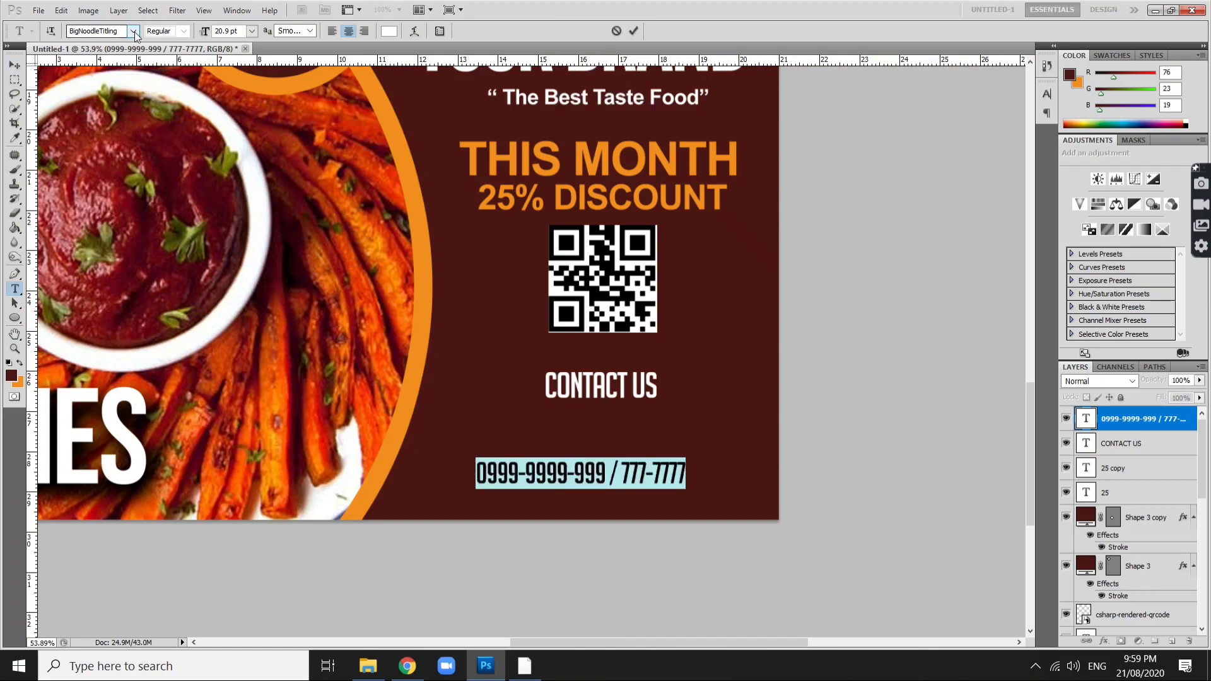
Step: Switch the phone number from Calibri to Arial, halve its size, and place it under CONTACT US
{"action": "left_click", "coordinate": [133, 31]}
{"action": "left_click", "coordinate": [159, 108]}
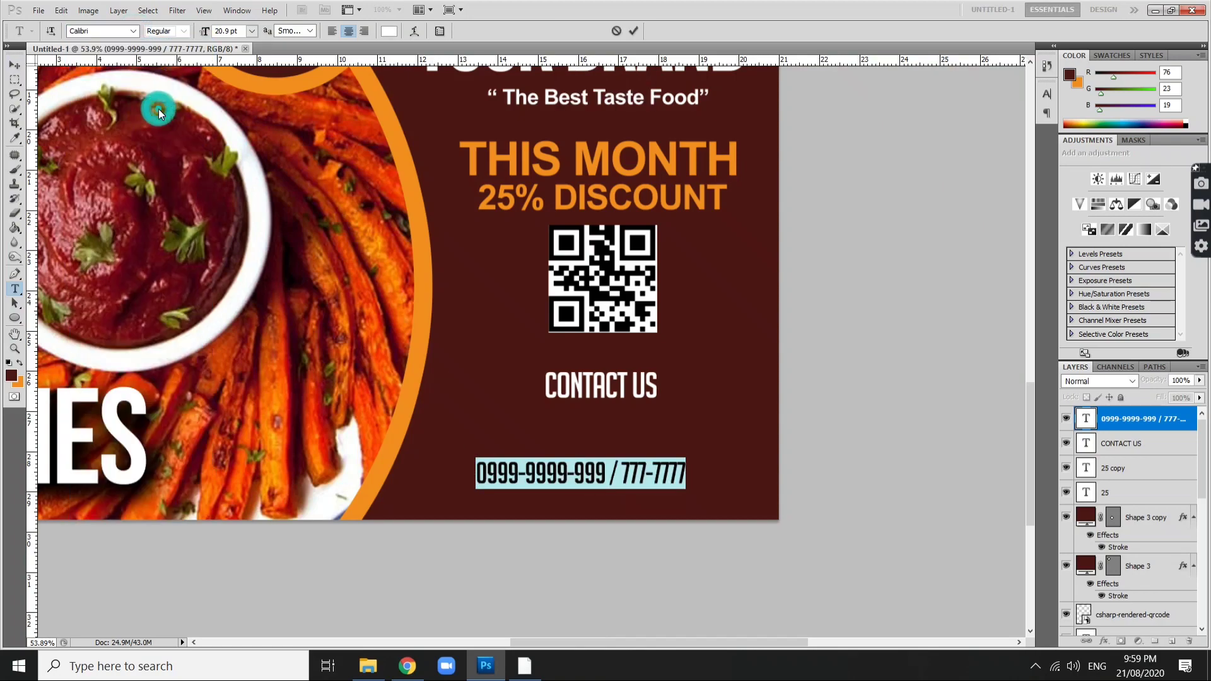
{"action": "left_click", "coordinate": [134, 30]}
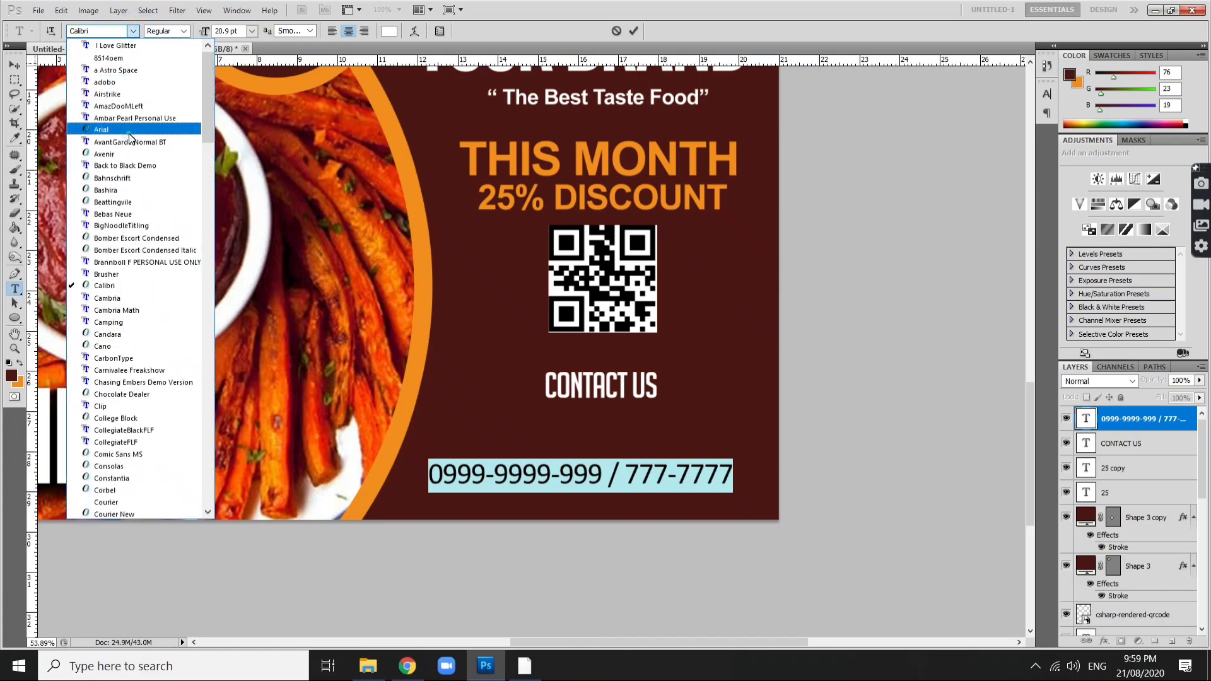
{"action": "left_click", "coordinate": [131, 130]}
{"action": "left_click", "coordinate": [14, 66]}
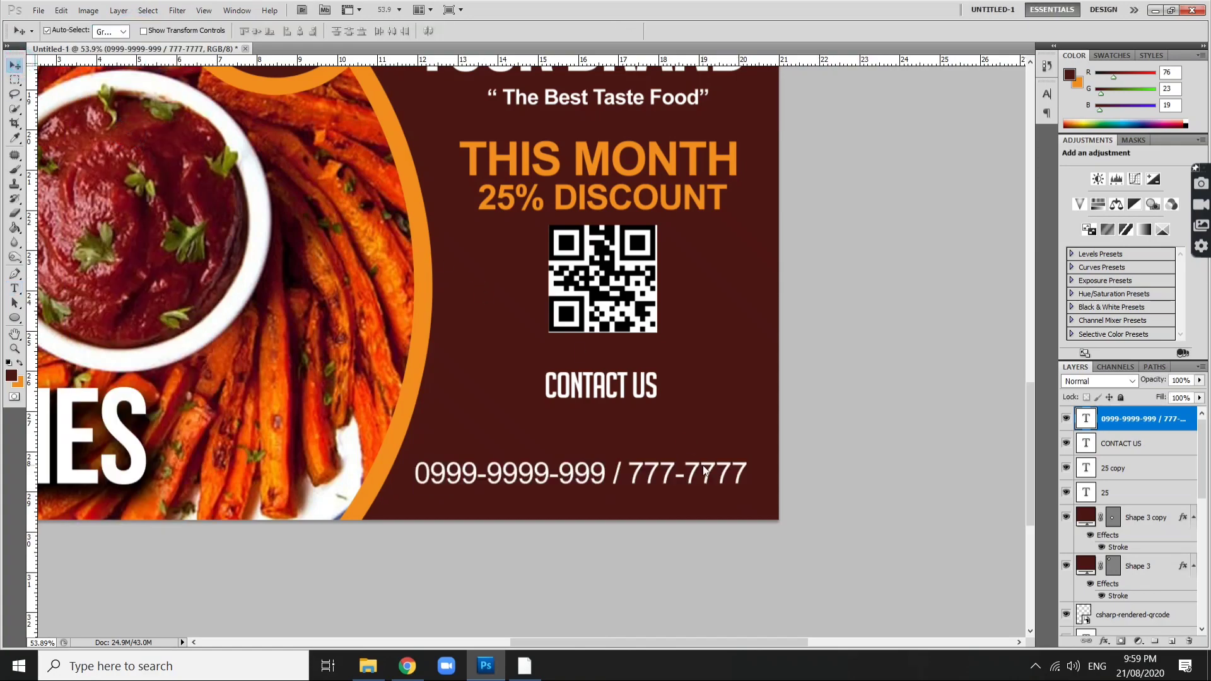
{"action": "key", "text": "ctrl+t"}
{"action": "left_click_drag", "start_coordinate": [413, 490], "coordinate": [572, 445]}
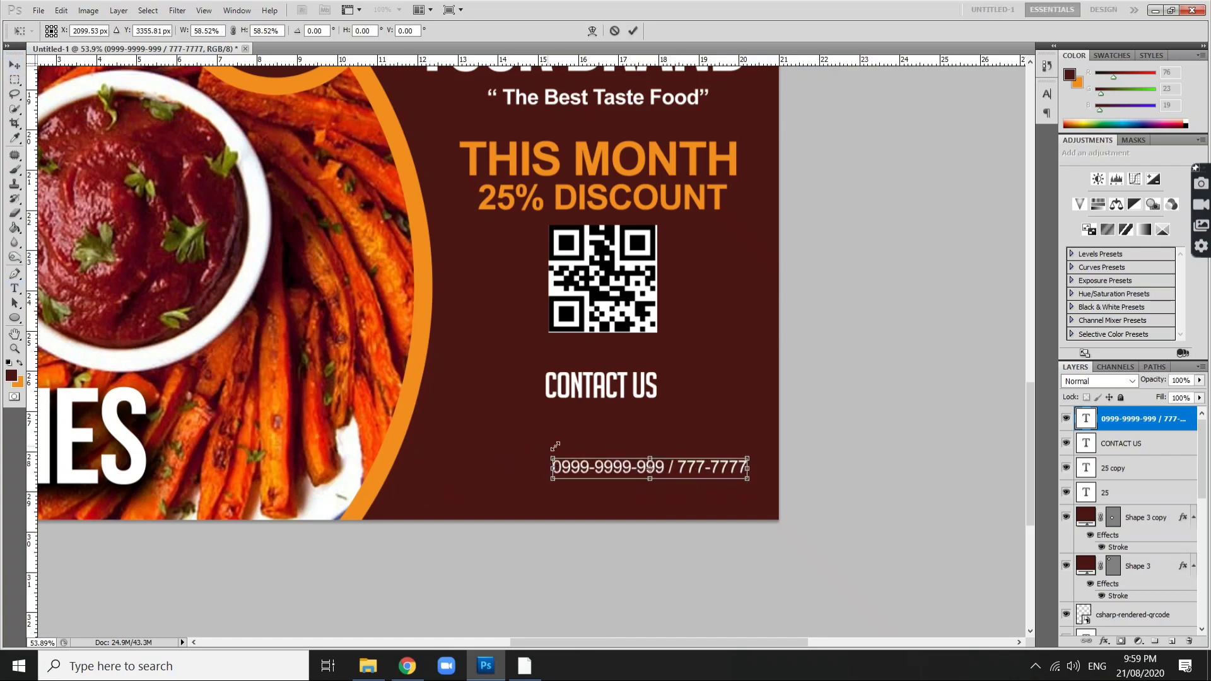
{"action": "key", "text": "Return"}
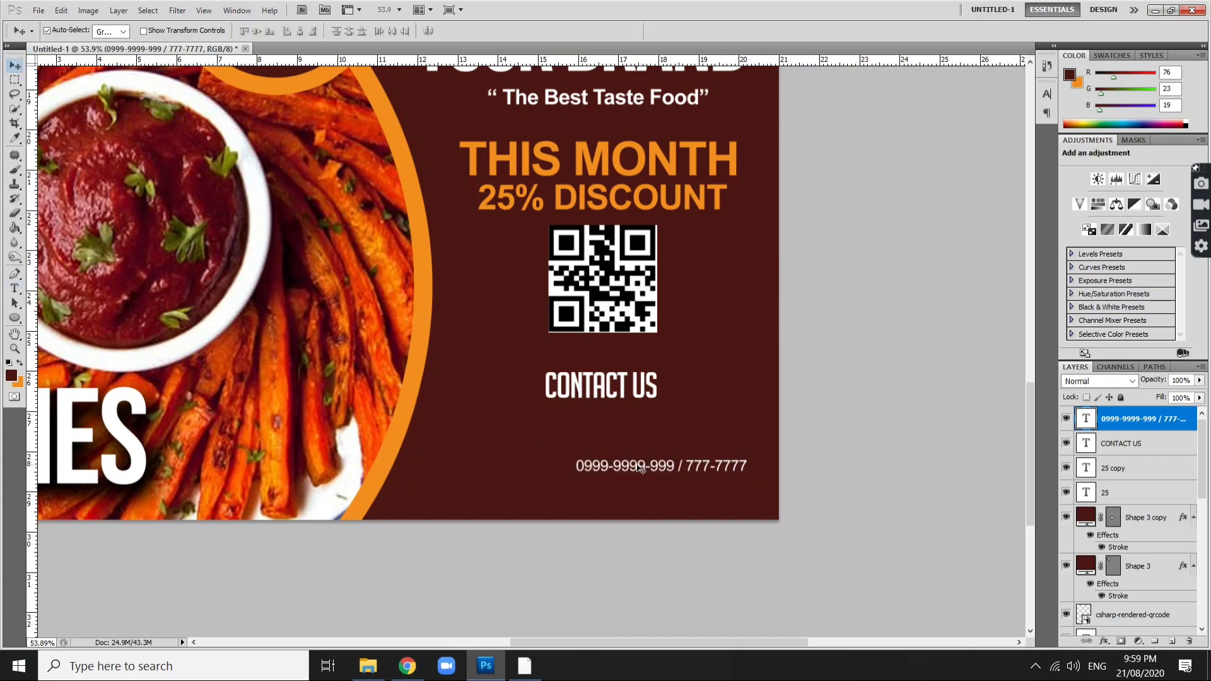
{"action": "mouse_move", "coordinate": [642, 465]}
{"action": "left_mouse_down"}
{"action": "mouse_move", "coordinate": [582, 423]}
{"action": "mouse_move", "coordinate": [584, 478]}
{"action": "left_mouse_up"}
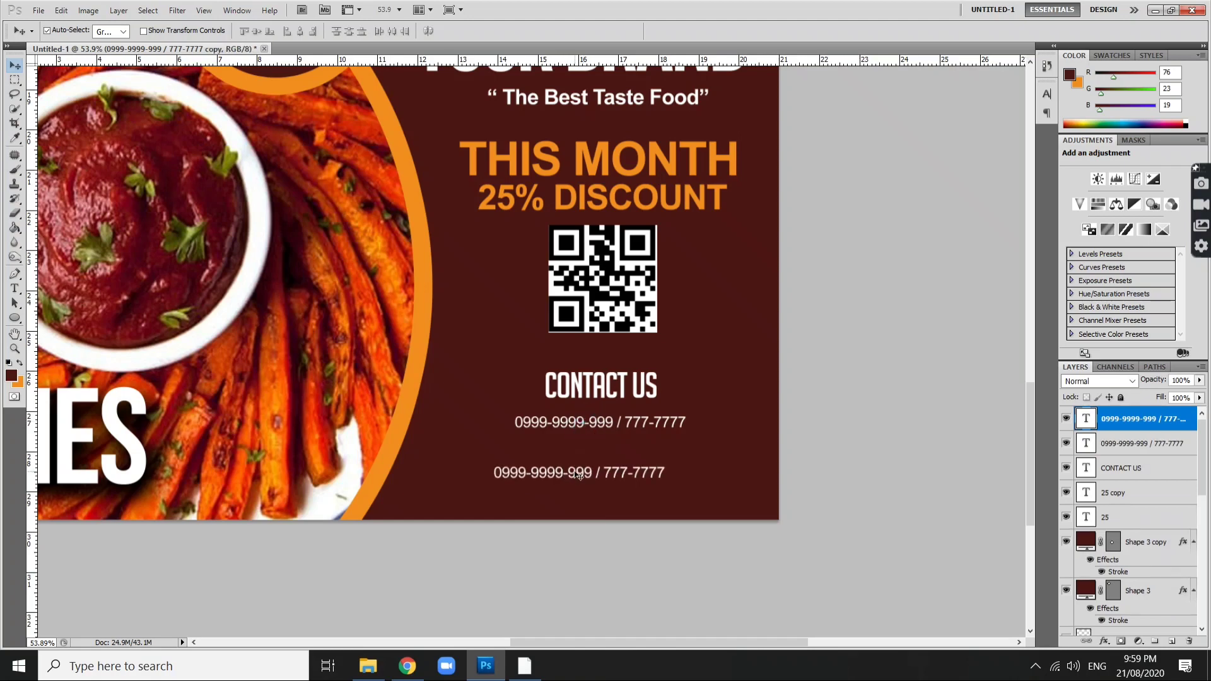
Step: Replace the copied phone line with a two-line placeholder address
{"action": "key", "text": "t"}
{"action": "left_click", "coordinate": [571, 473]}
{"action": "left_click_drag", "start_coordinate": [662, 472], "coordinate": [316, 477]}
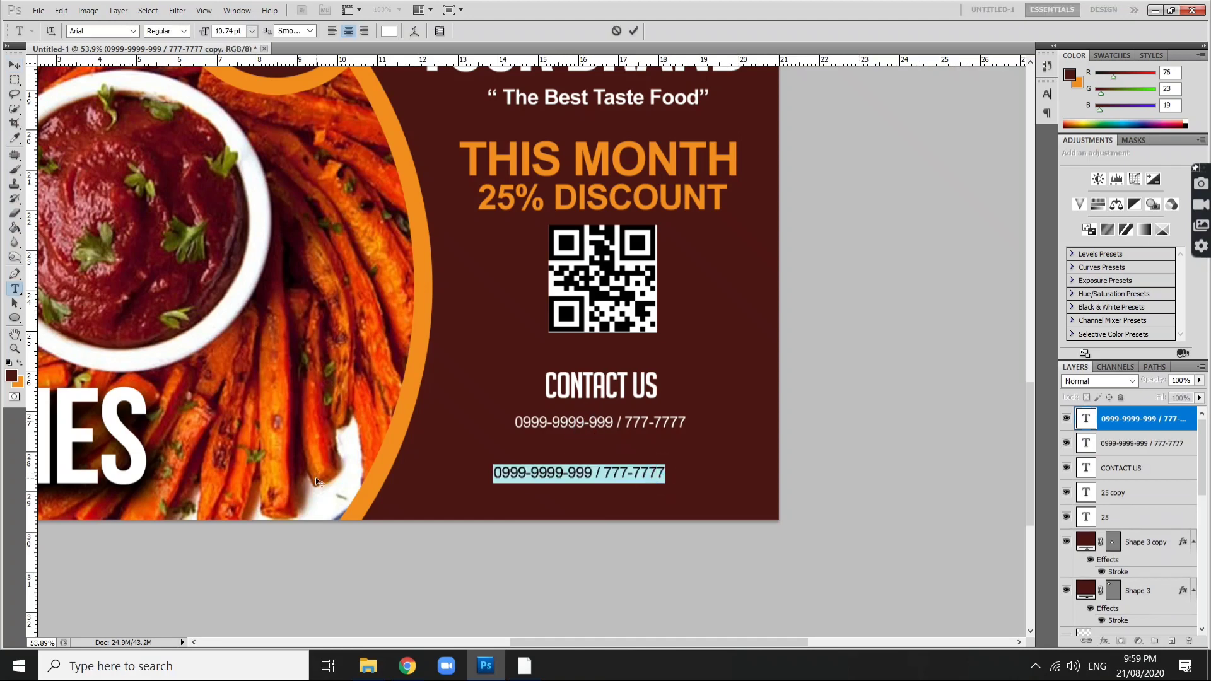
{"action": "key", "text": "BackSpace"}
{"action": "type", "text": "A"}
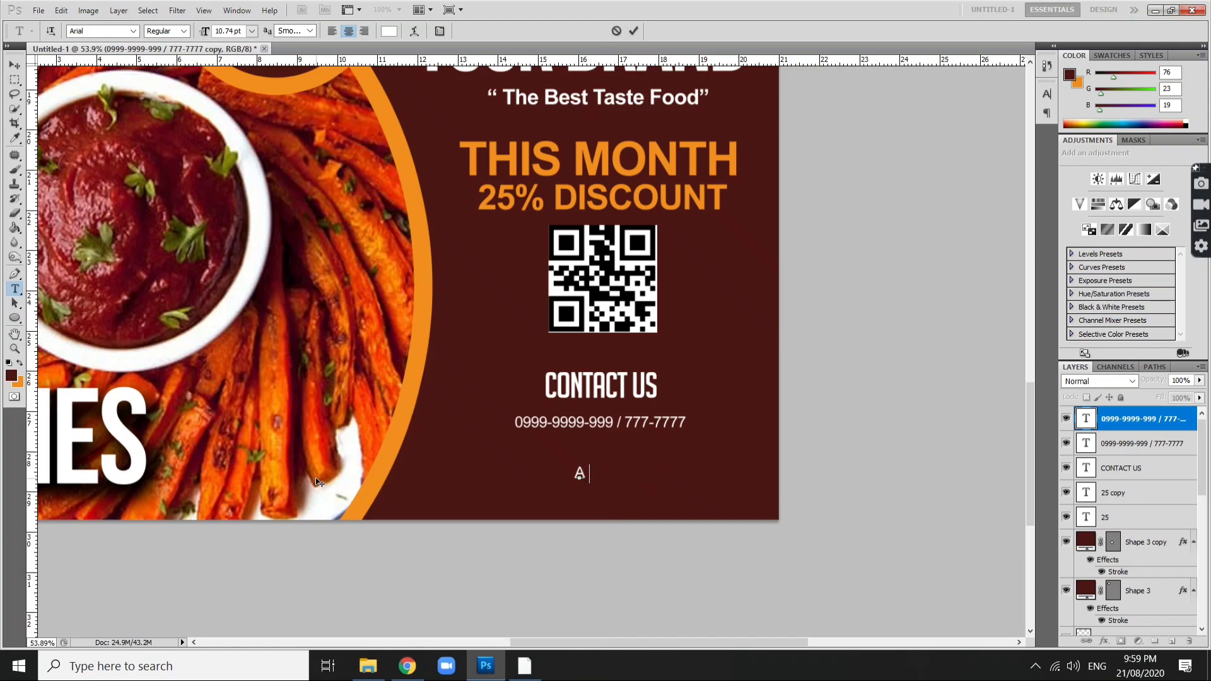
{"action": "type", "text": "DDRWS"}
{"action": "key", "text": "BackSpace"}
{"action": "key", "text": "BackSpace"}
{"action": "type", "text": "ESS KO"}
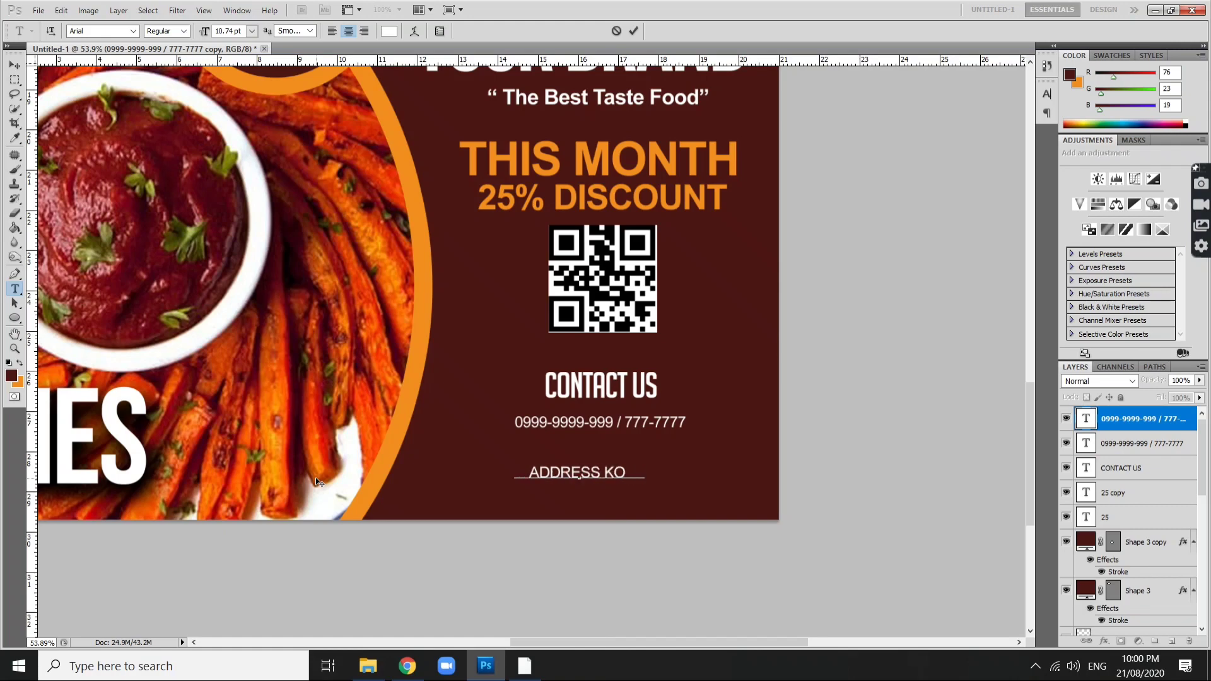
{"action": "type", "text": " KAHIT SAAN"}
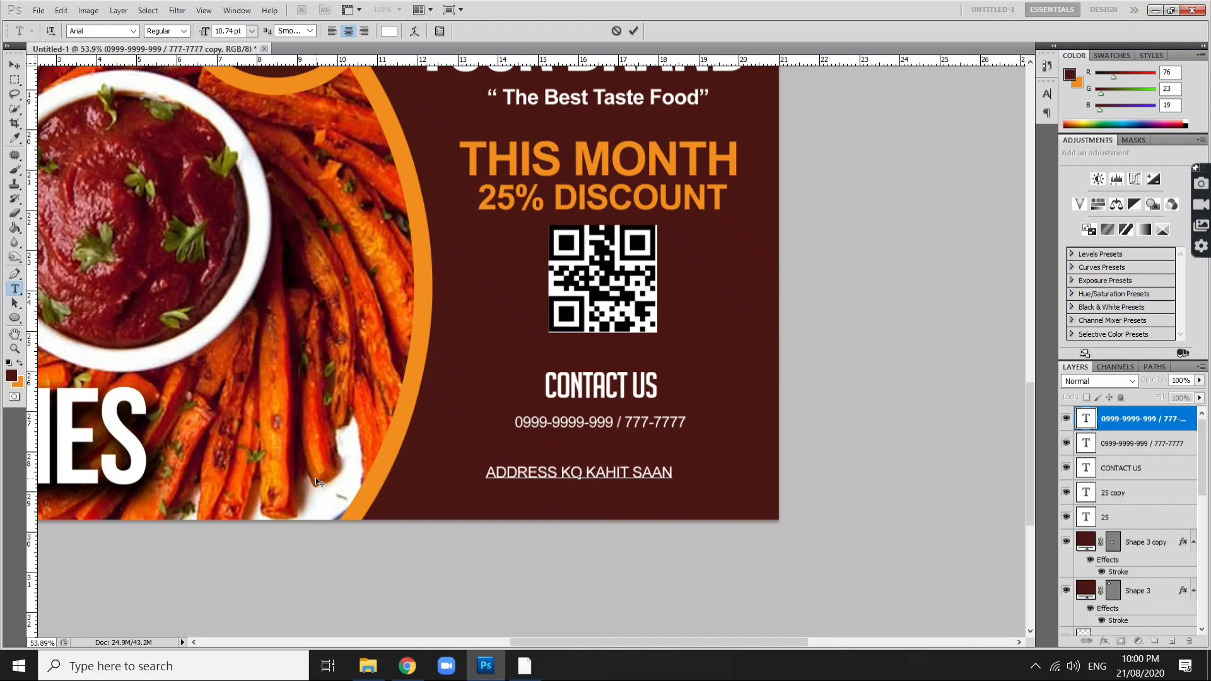
{"action": "type", "text": ", BASTA "}
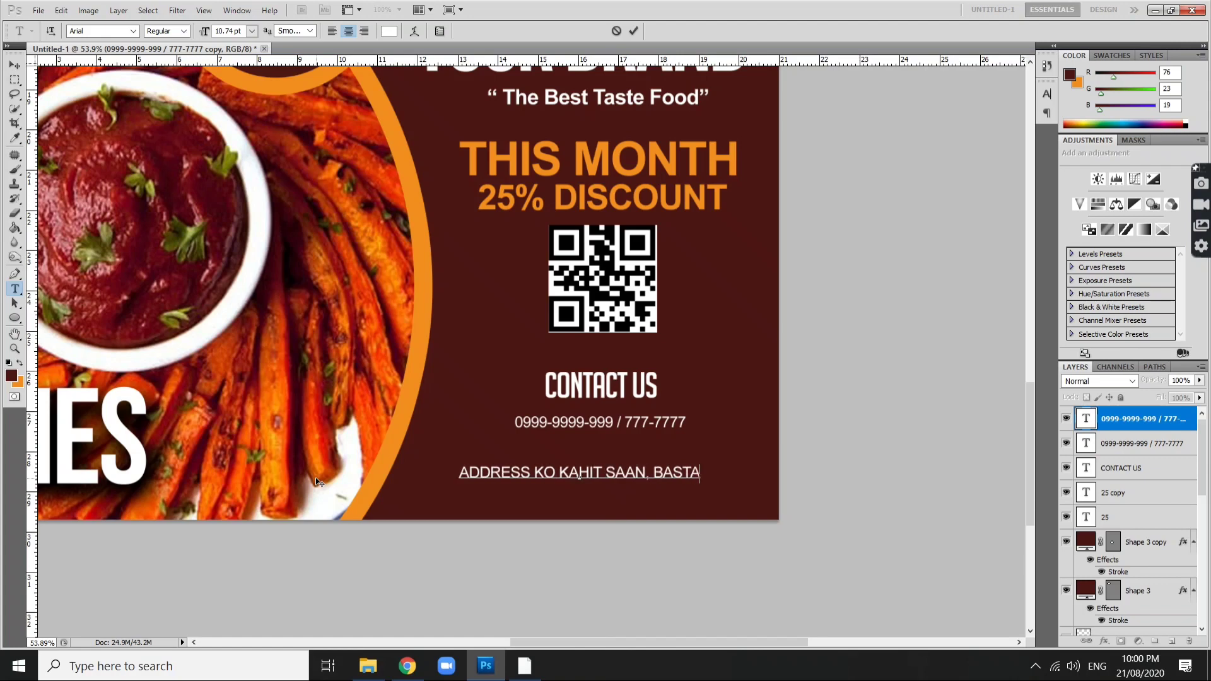
{"action": "type", "text": "DYAN "}
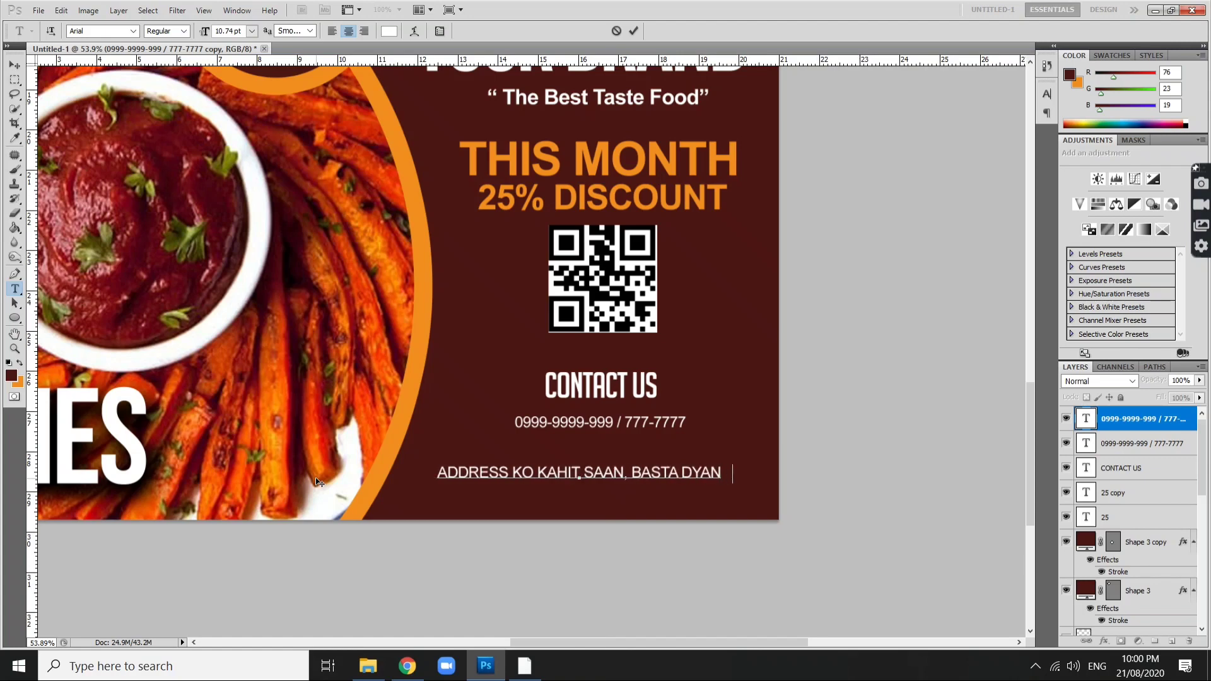
{"action": "type", "text": "DYAN LANG"}
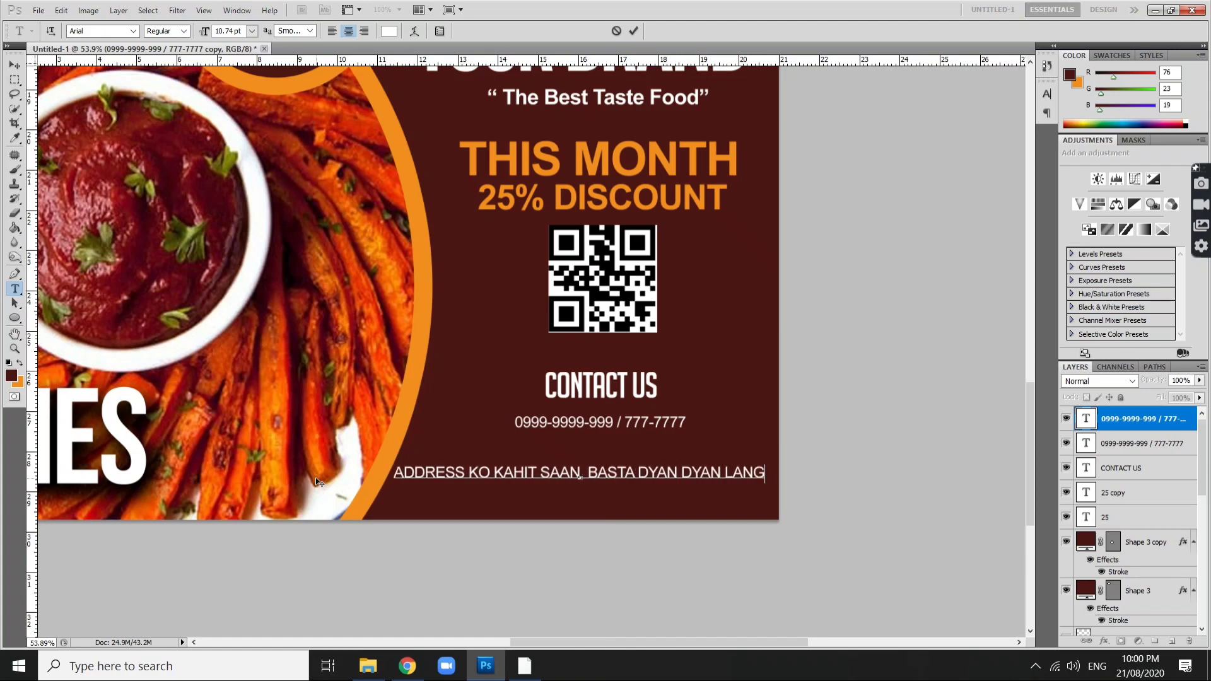
{"action": "key", "text": "Return"}
{"action": "type", "text": "CITY"}
{"action": "type", "text": " OF "}
{"action": "type", "text": "USB"}
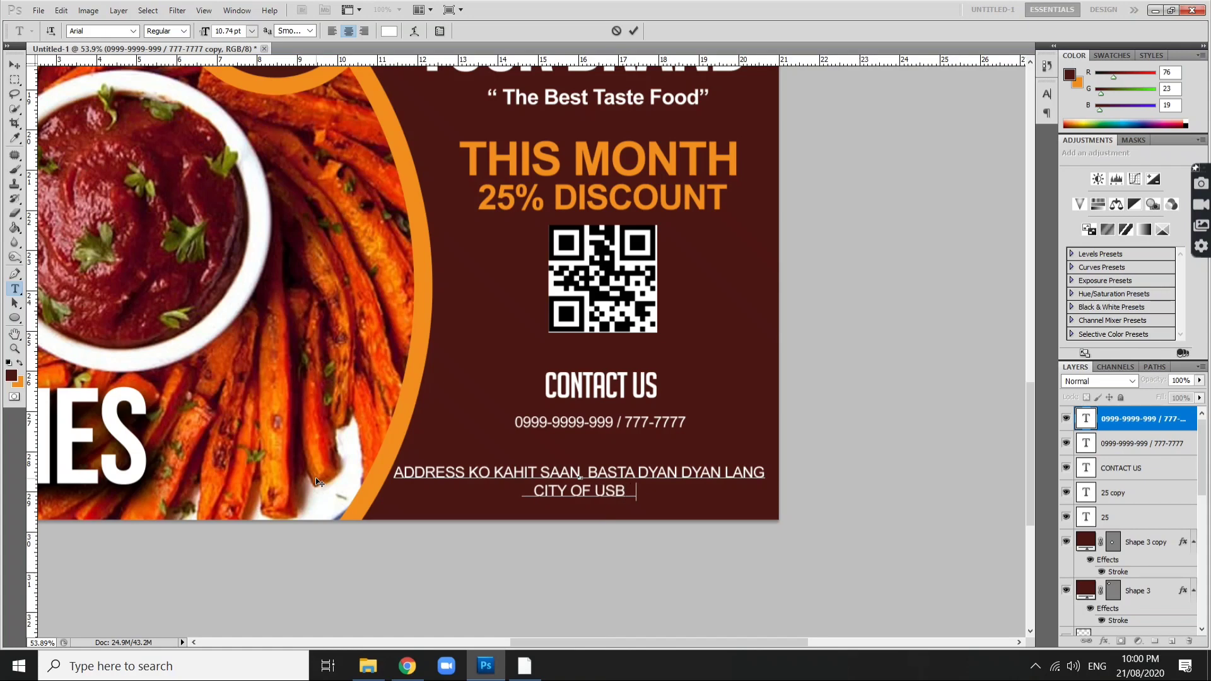
{"action": "type", "text": "AW"}
{"action": "key", "text": "ctrl+Return"}
{"action": "key", "text": "ctrl+Return"}
Step: Scale the address down to about 62% and centre it under the phone number
{"action": "key", "text": "ctrl+t"}
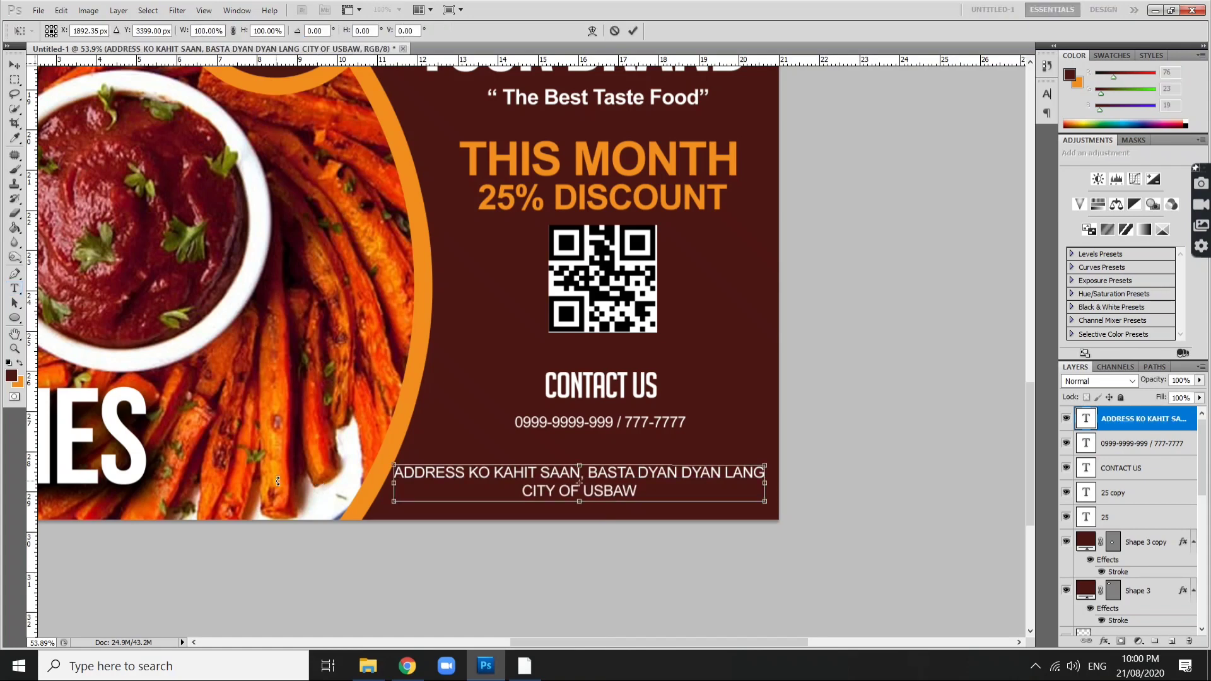
{"action": "left_click_drag", "start_coordinate": [380, 498], "coordinate": [391, 501]}
{"action": "left_click_drag", "start_coordinate": [494, 488], "coordinate": [531, 481]}
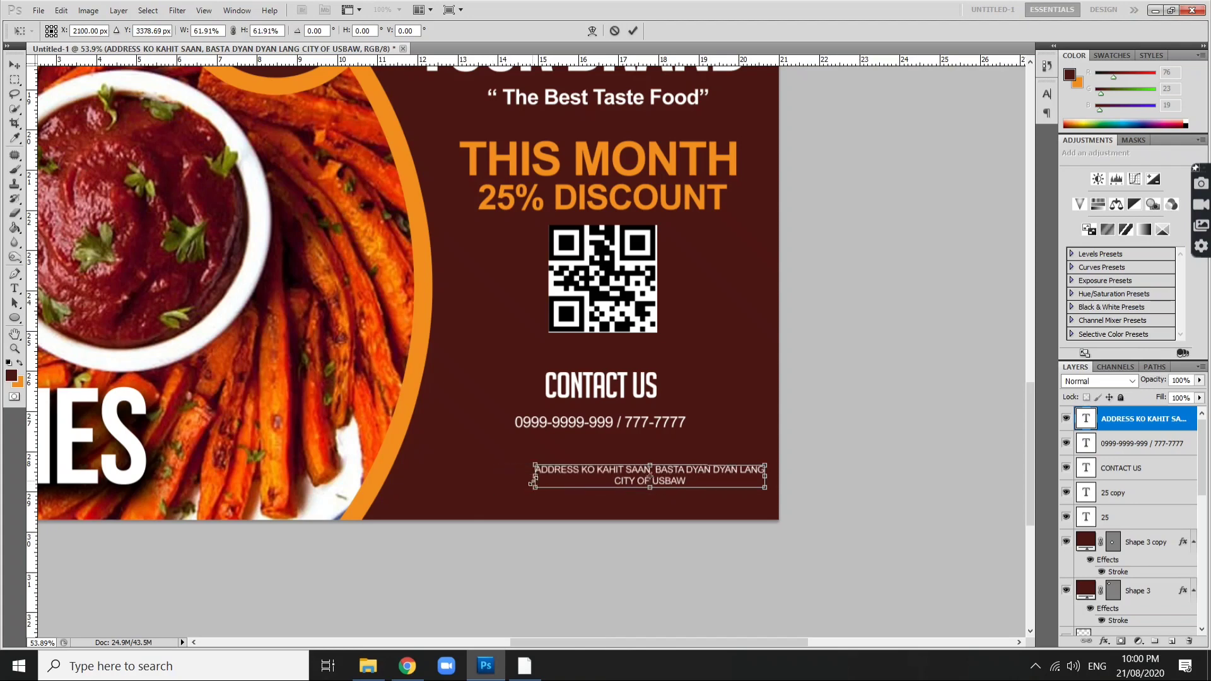
{"action": "key", "text": "Return"}
{"action": "key", "text": "v"}
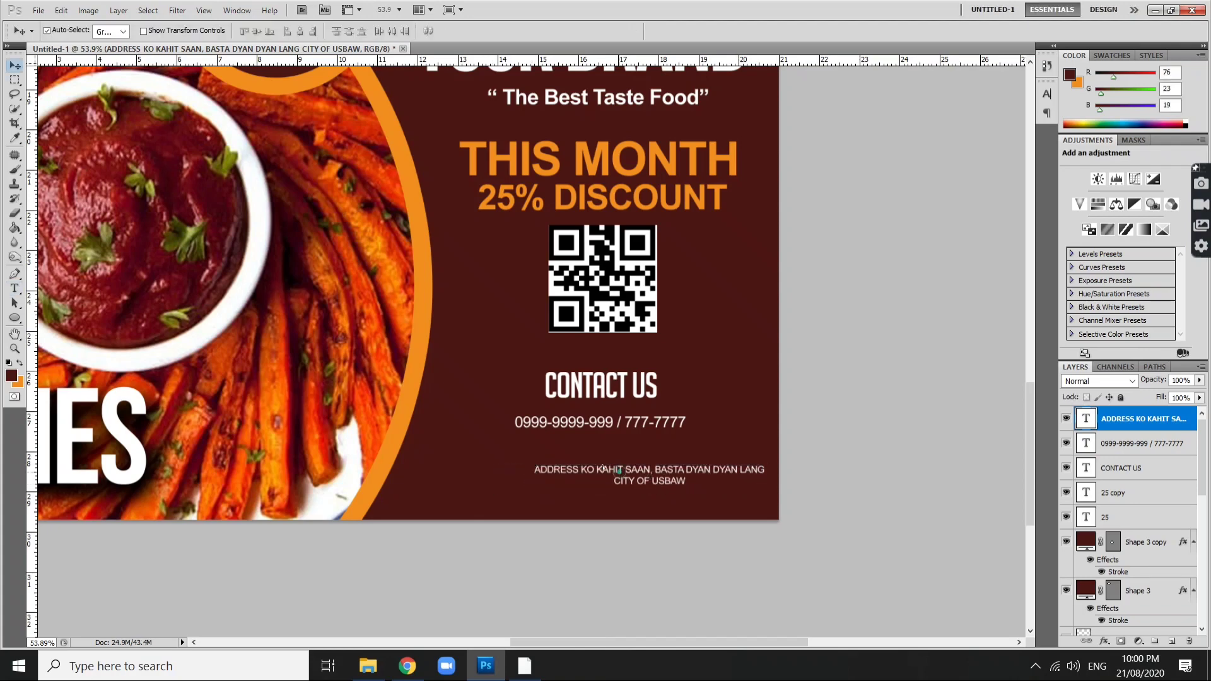
{"action": "left_click_drag", "start_coordinate": [621, 473], "coordinate": [574, 448]}
{"action": "key", "text": "Up"}
{"action": "key", "text": "Up"}
{"action": "key", "text": "Up"}
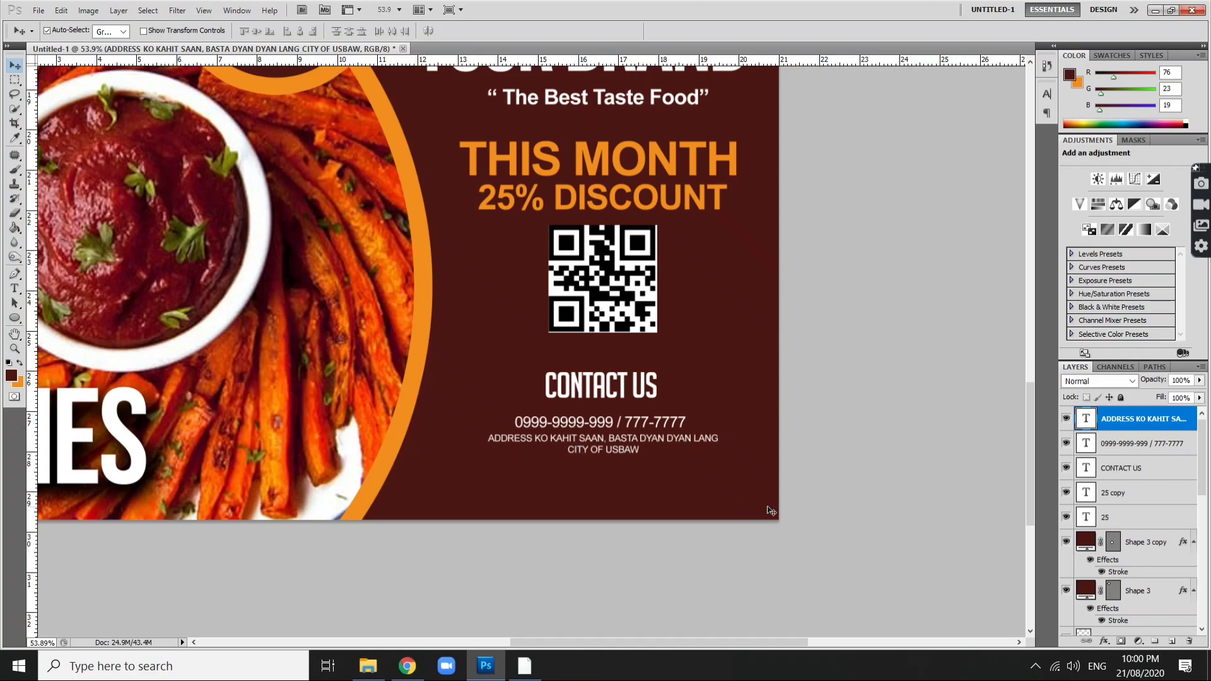
{"action": "key", "text": "Down"}
{"action": "key", "text": "Down"}
{"action": "key", "text": "Down"}
{"action": "key", "text": "Down"}
{"action": "key", "text": "Down"}
{"action": "key", "text": "Down"}
{"action": "key", "text": "Down"}
{"action": "key", "text": "Down"}
{"action": "key", "text": "Down"}
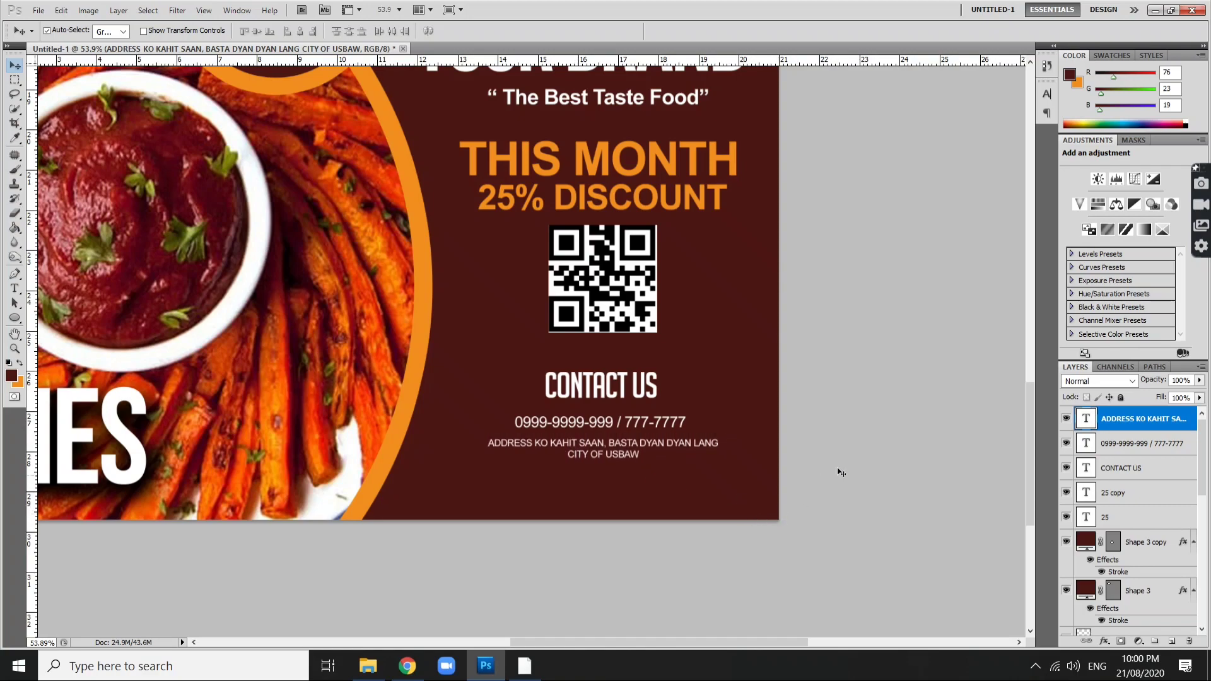
{"action": "left_click", "coordinate": [861, 459]}
{"action": "scroll", "coordinate": [858, 479], "scroll_direction": "down", "scroll_amount": 3}
{"action": "scroll", "coordinate": [855, 481], "scroll_direction": "down", "scroll_amount": 1}
{"action": "scroll", "coordinate": [838, 528], "scroll_direction": "down", "scroll_amount": 2}
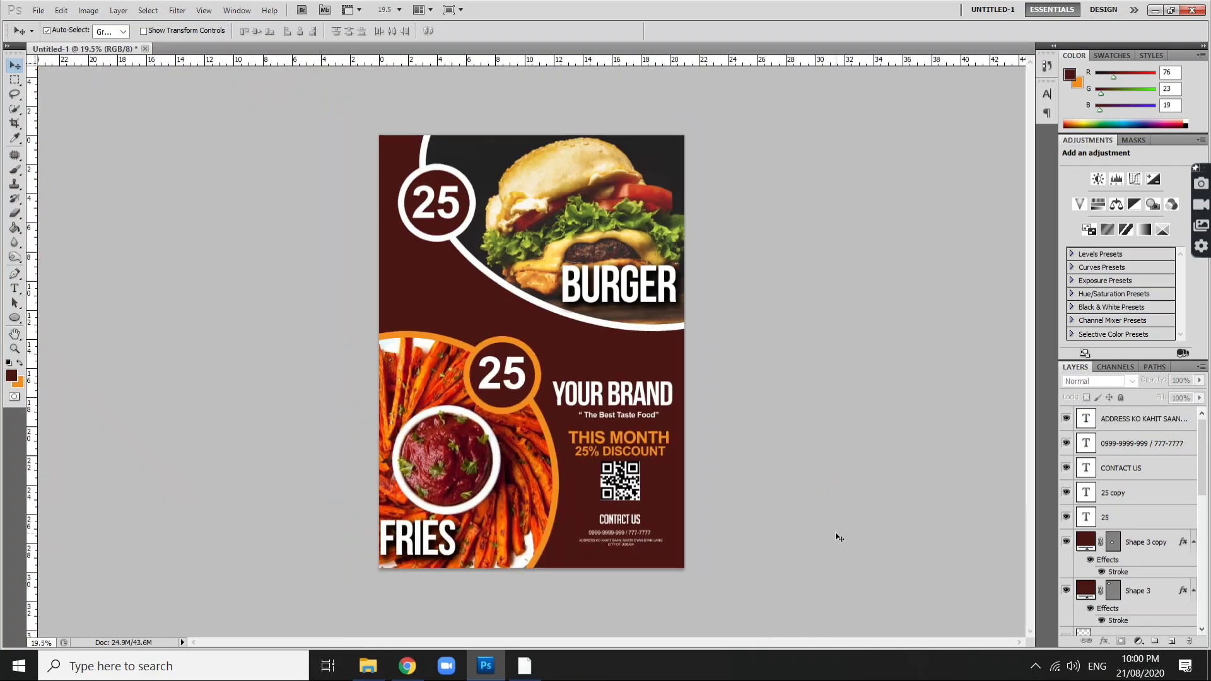
{"action": "scroll", "coordinate": [736, 459], "scroll_direction": "down", "scroll_amount": 1}
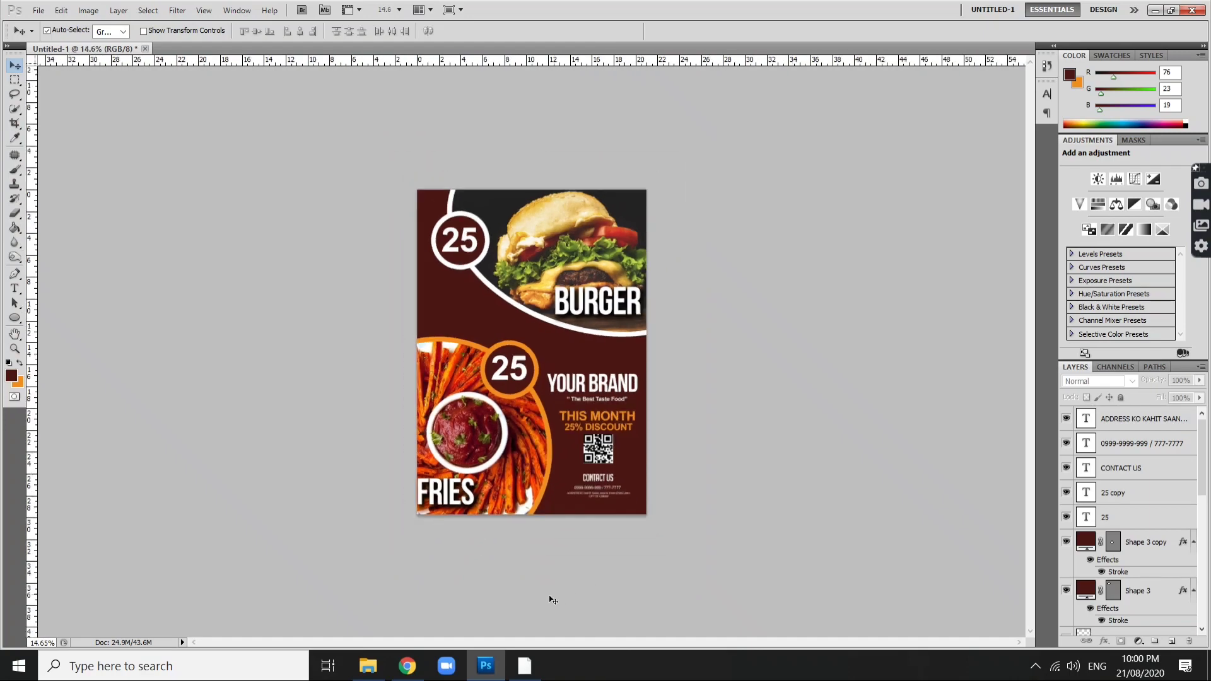
Step: Open the Unsplash burger-and-fries photo in Chrome and copy the image to the clipboard
{"action": "left_click", "coordinate": [407, 665]}
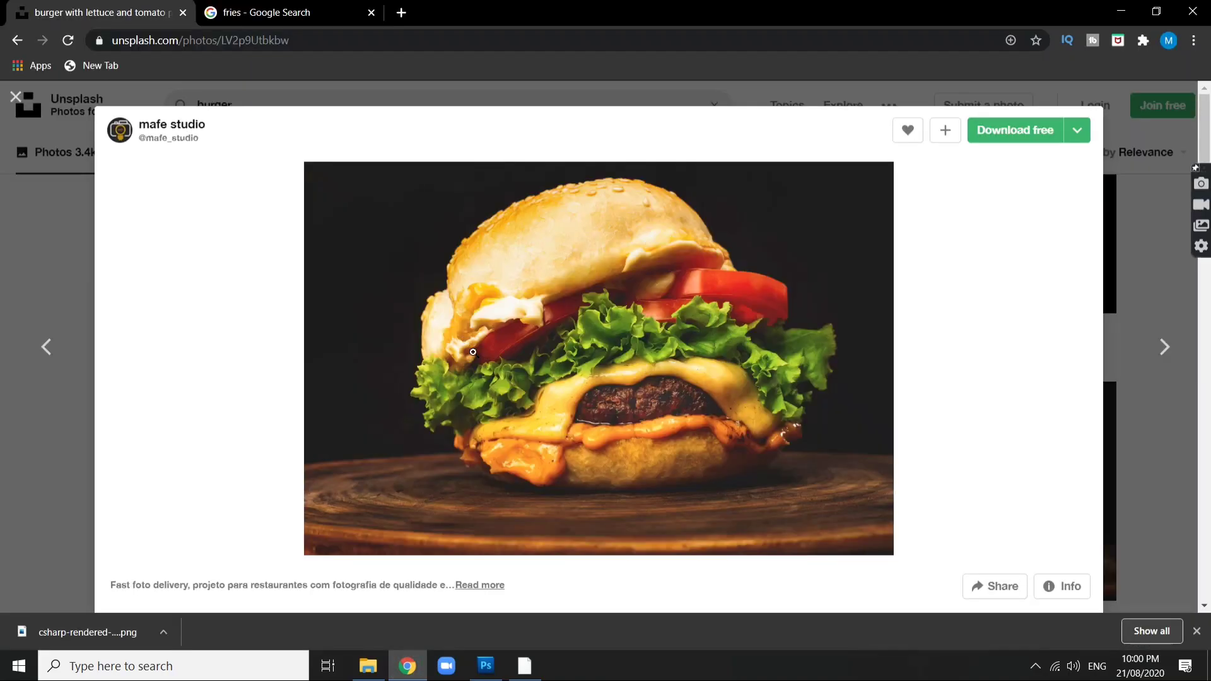
{"action": "scroll", "coordinate": [536, 315], "scroll_direction": "down", "scroll_amount": 10}
{"action": "scroll", "coordinate": [557, 305], "scroll_direction": "down", "scroll_amount": 3}
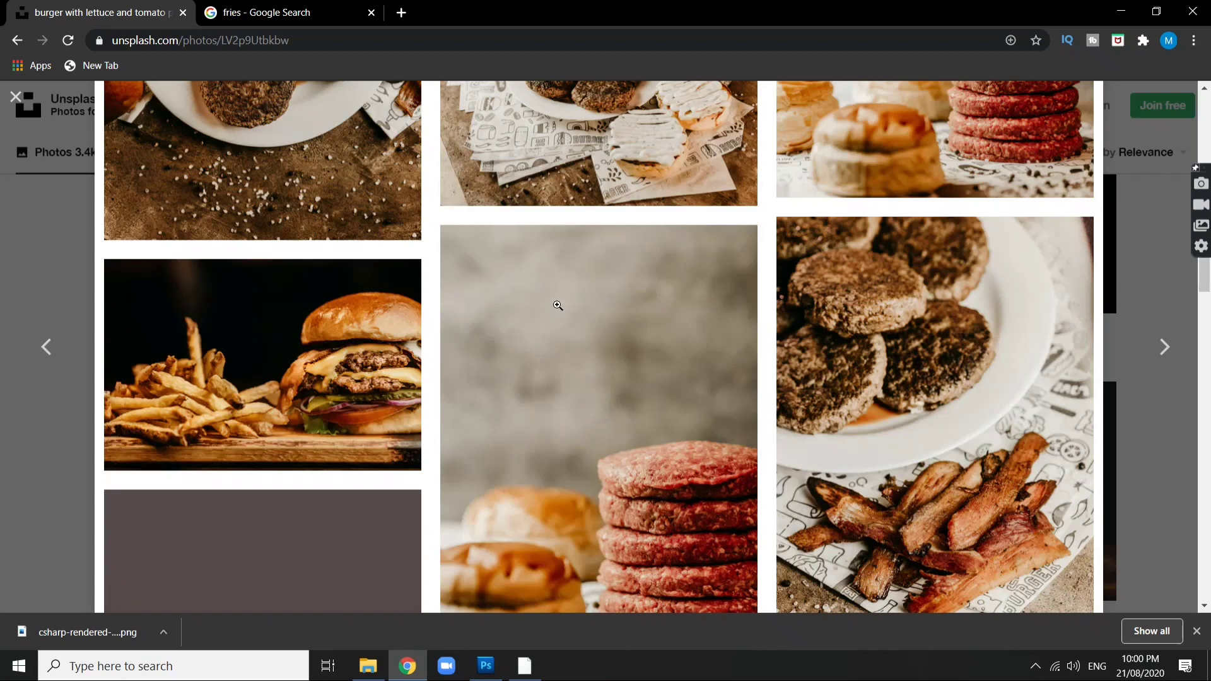
{"action": "left_click", "coordinate": [334, 356]}
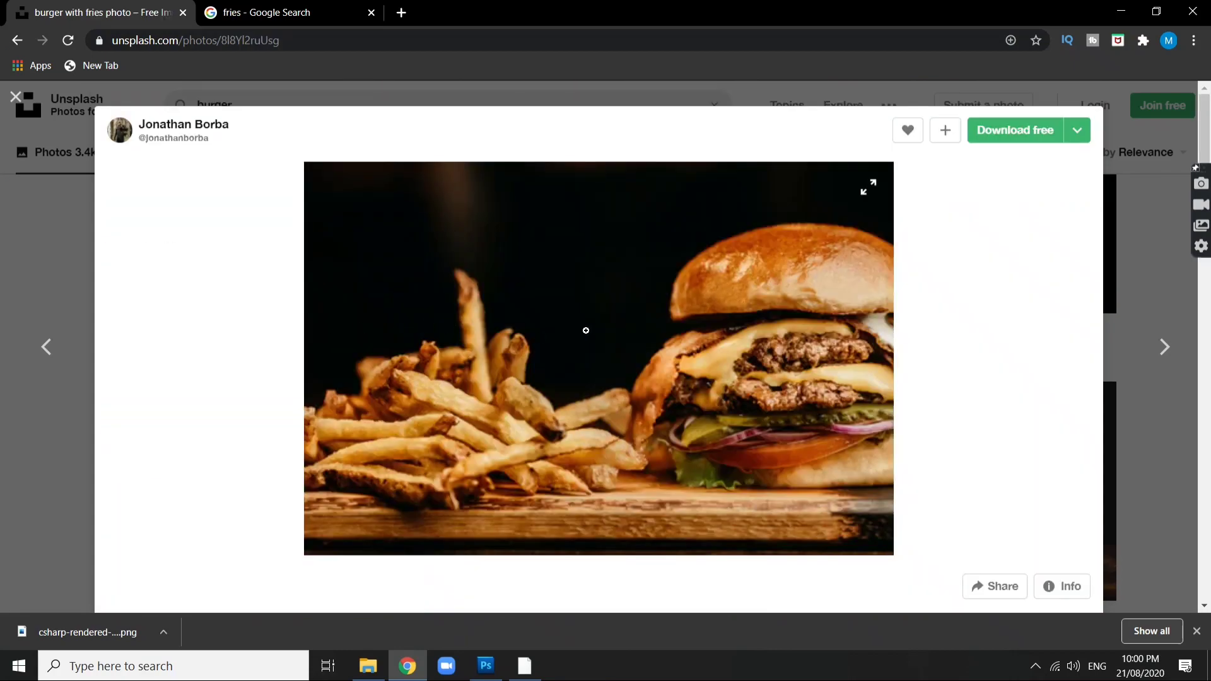
{"action": "right_click", "coordinate": [586, 330]}
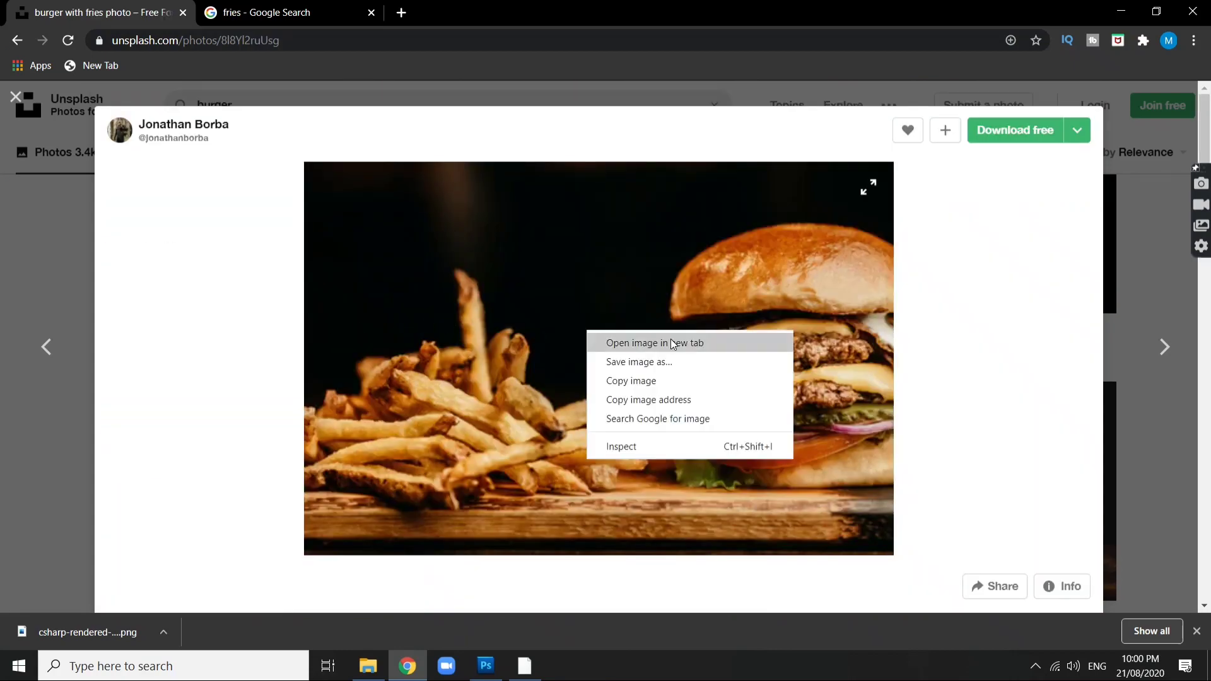
{"action": "left_click", "coordinate": [656, 381]}
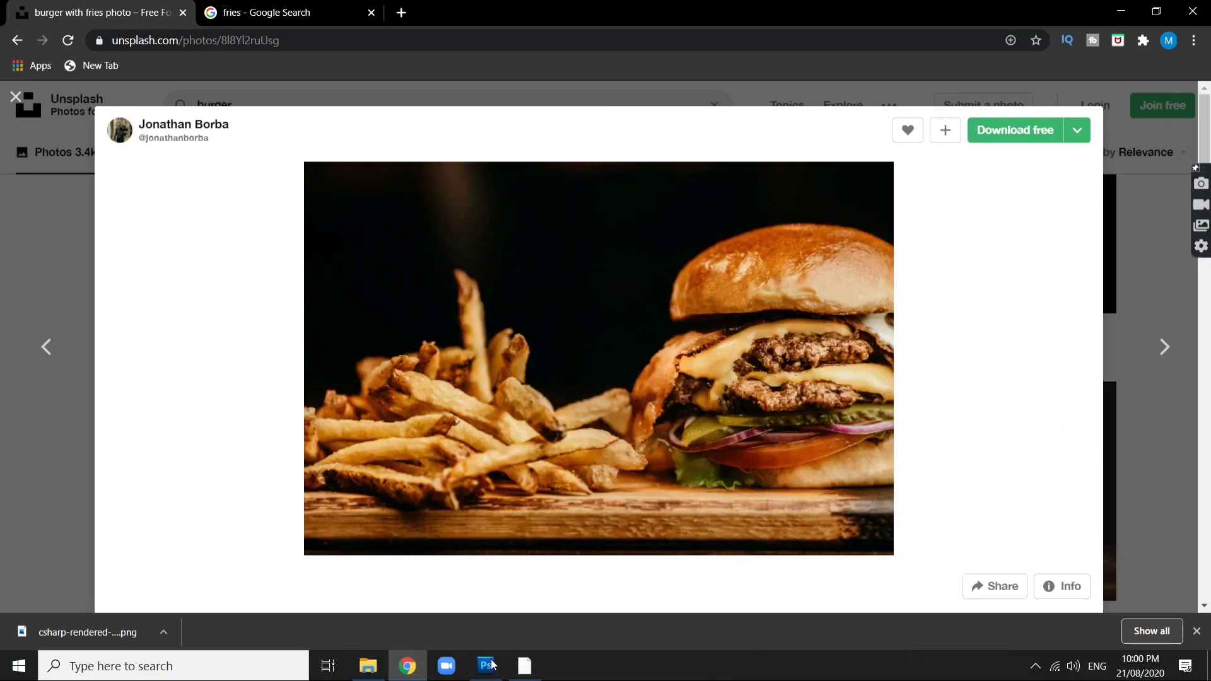
{"action": "left_click", "coordinate": [486, 665]}
Step: Paste the burger-and-fries photo above the Background layer and scale it to cover the flyer
{"action": "key", "text": "ctrl+minus"}
{"action": "scroll", "coordinate": [1151, 589], "scroll_direction": "down", "scroll_amount": 5}
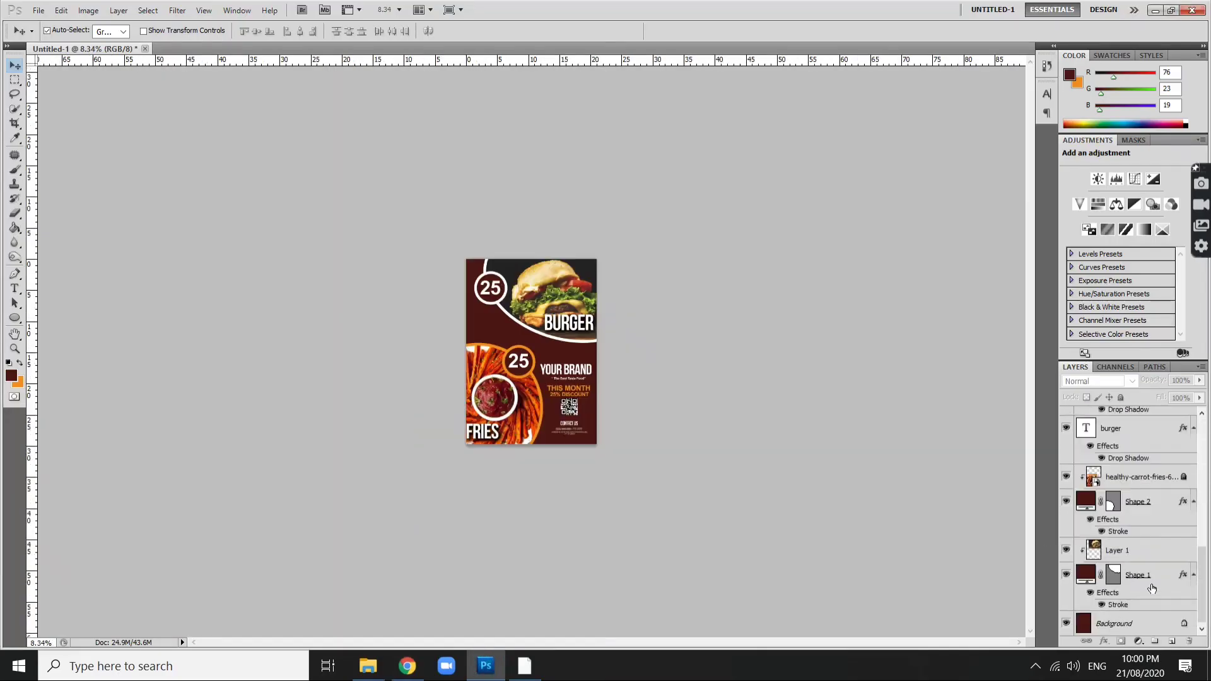
{"action": "left_click", "coordinate": [1148, 627]}
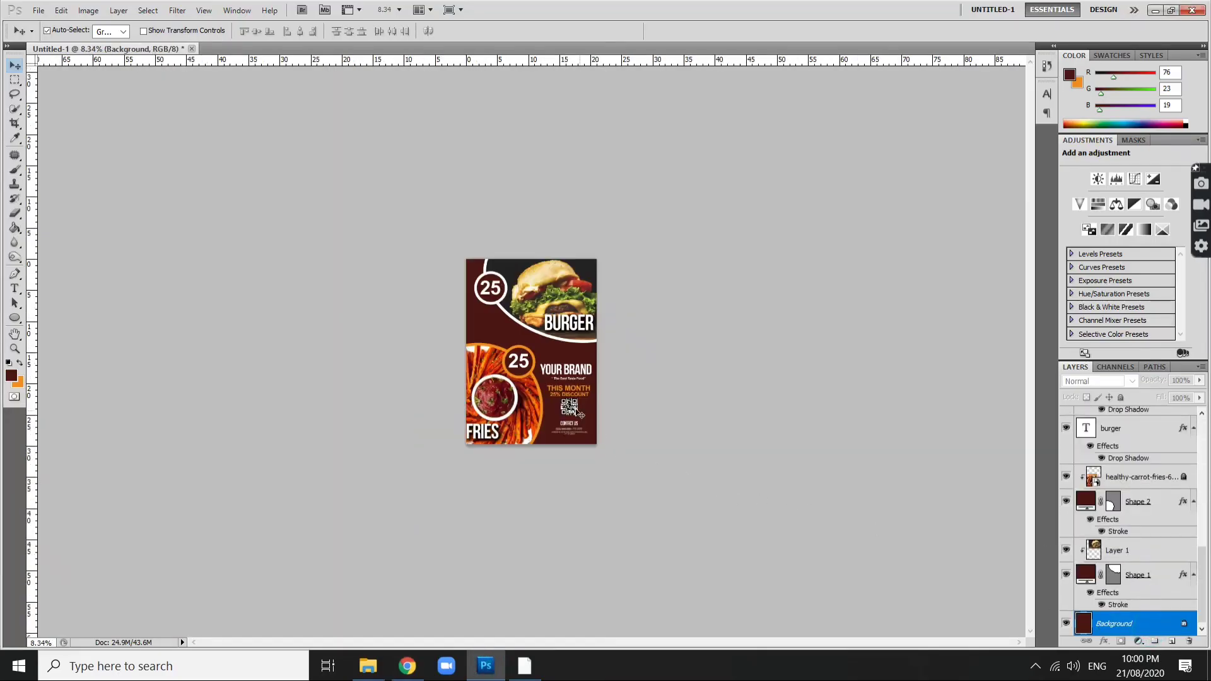
{"action": "key", "text": "ctrl+v"}
{"action": "scroll", "coordinate": [530, 347], "scroll_direction": "up", "scroll_amount": 2}
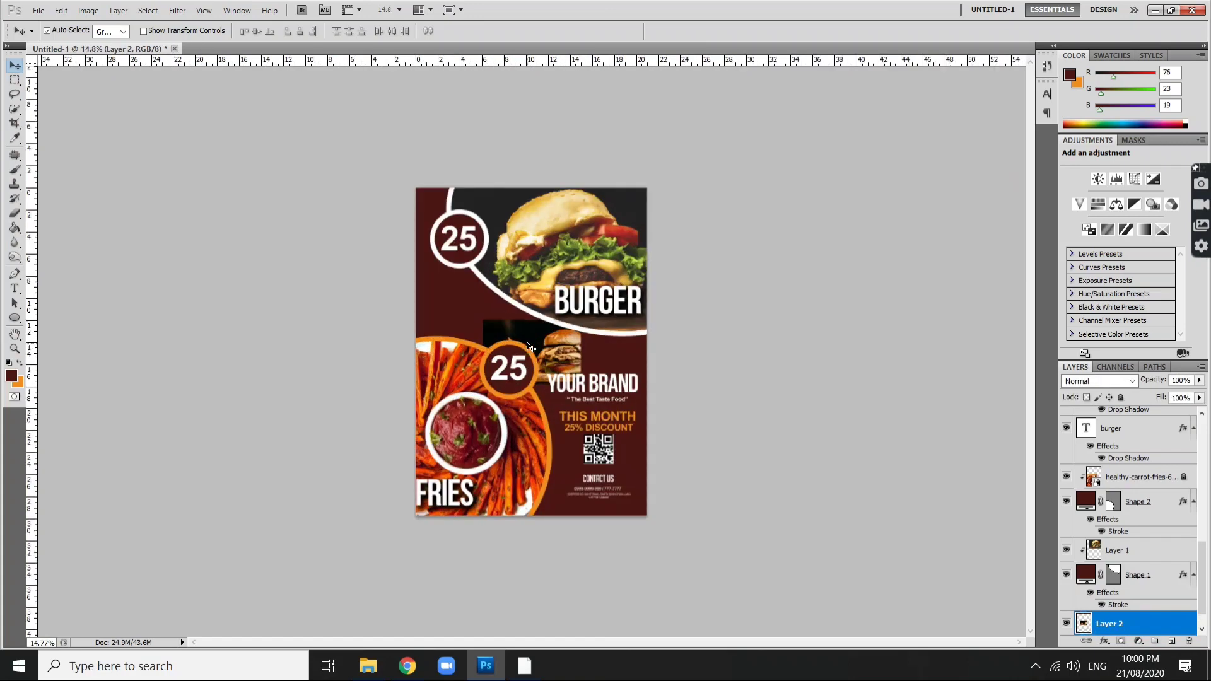
{"action": "key", "text": "ctrl+t"}
{"action": "left_click_drag", "start_coordinate": [483, 320], "coordinate": [330, 108]}
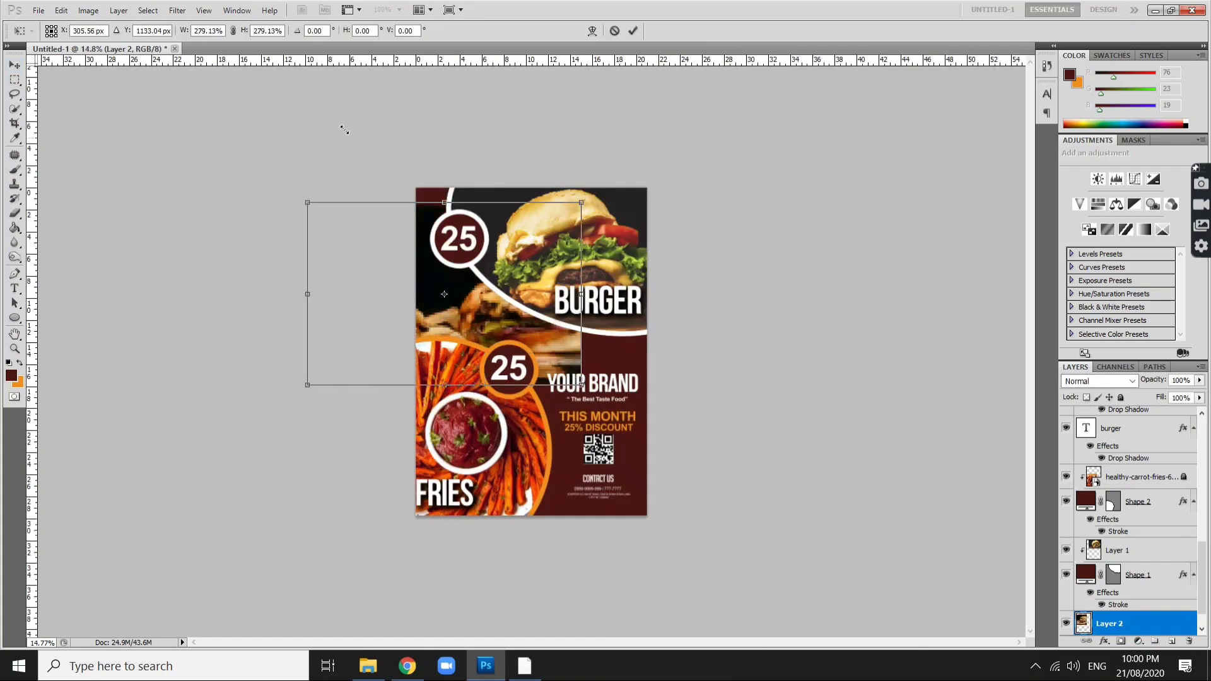
{"action": "mouse_move", "coordinate": [583, 388]}
{"action": "left_mouse_down"}
{"action": "mouse_move", "coordinate": [805, 561]}
{"action": "mouse_move", "coordinate": [852, 584]}
{"action": "left_mouse_up"}
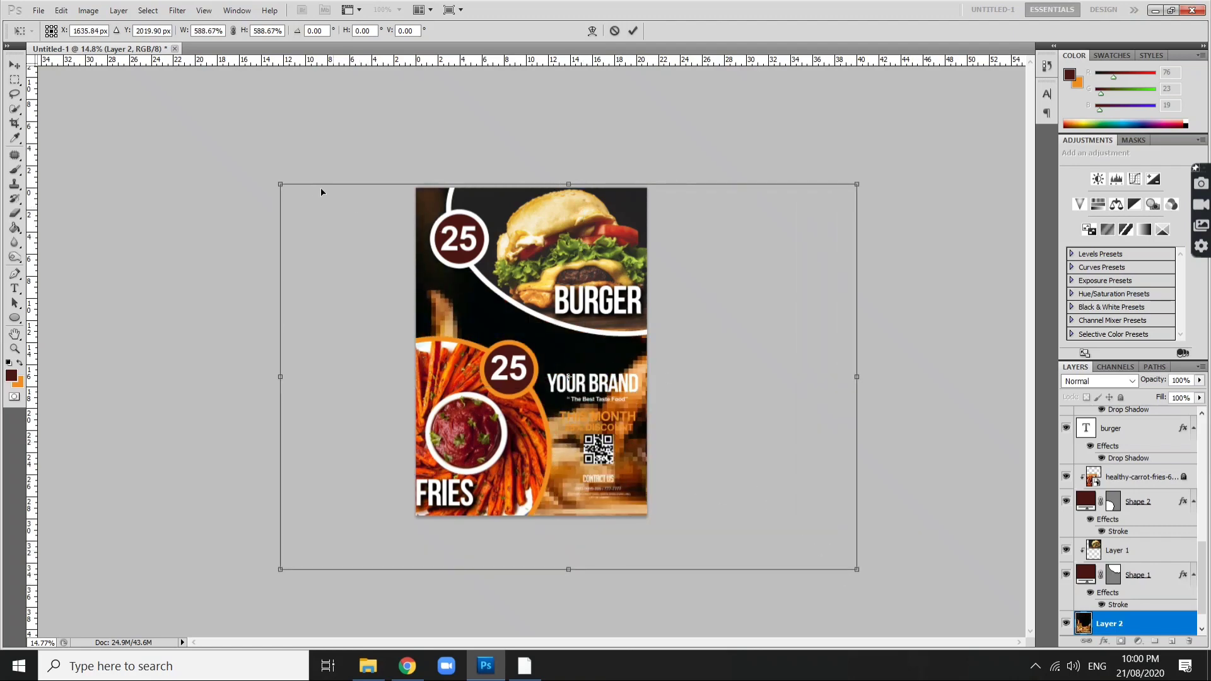
{"action": "left_click_drag", "start_coordinate": [282, 186], "coordinate": [272, 174]}
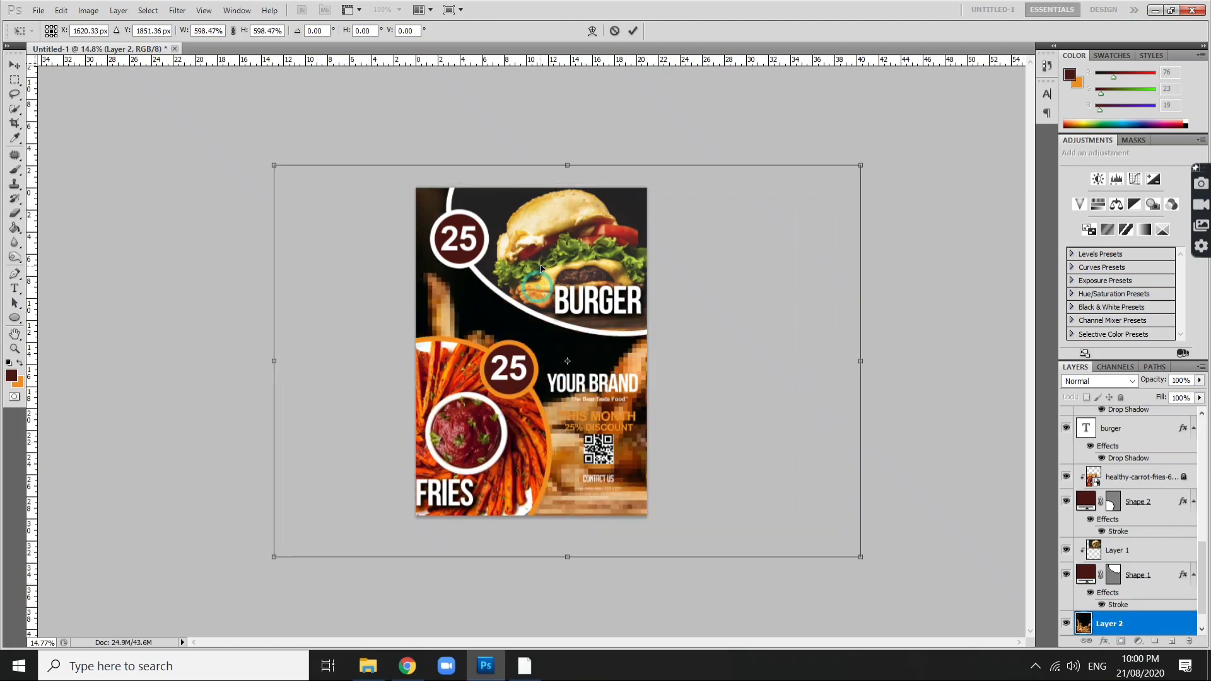
{"action": "left_click_drag", "start_coordinate": [539, 282], "coordinate": [541, 268]}
{"action": "key", "text": "Return"}
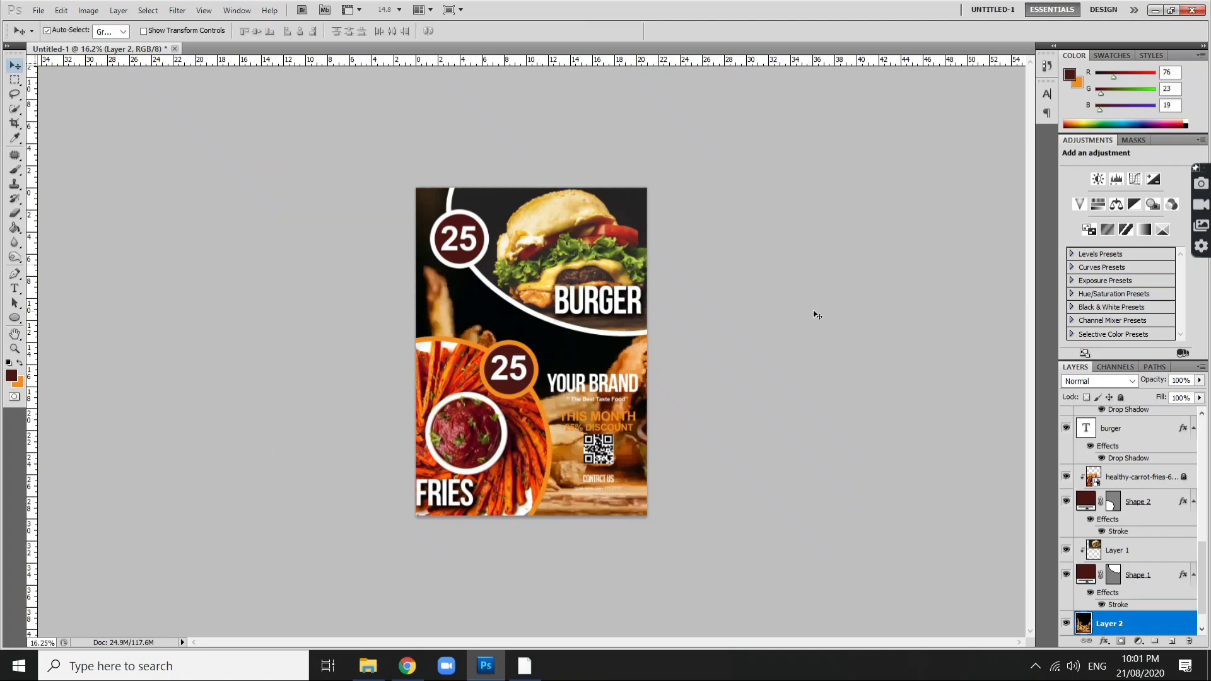
Step: Fade the pasted photo layer to 6% opacity
{"action": "scroll", "coordinate": [813, 313], "scroll_direction": "up", "scroll_amount": 2}
{"action": "left_click", "coordinate": [1198, 380]}
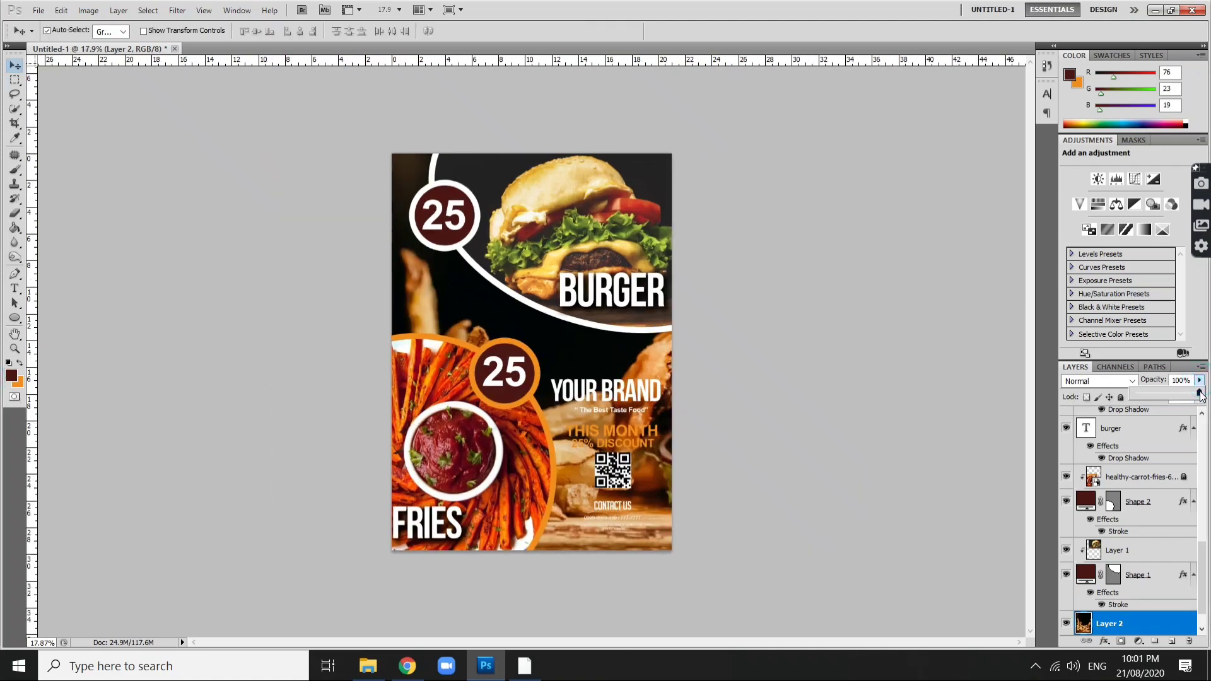
{"action": "left_click_drag", "start_coordinate": [1200, 393], "coordinate": [1138, 391]}
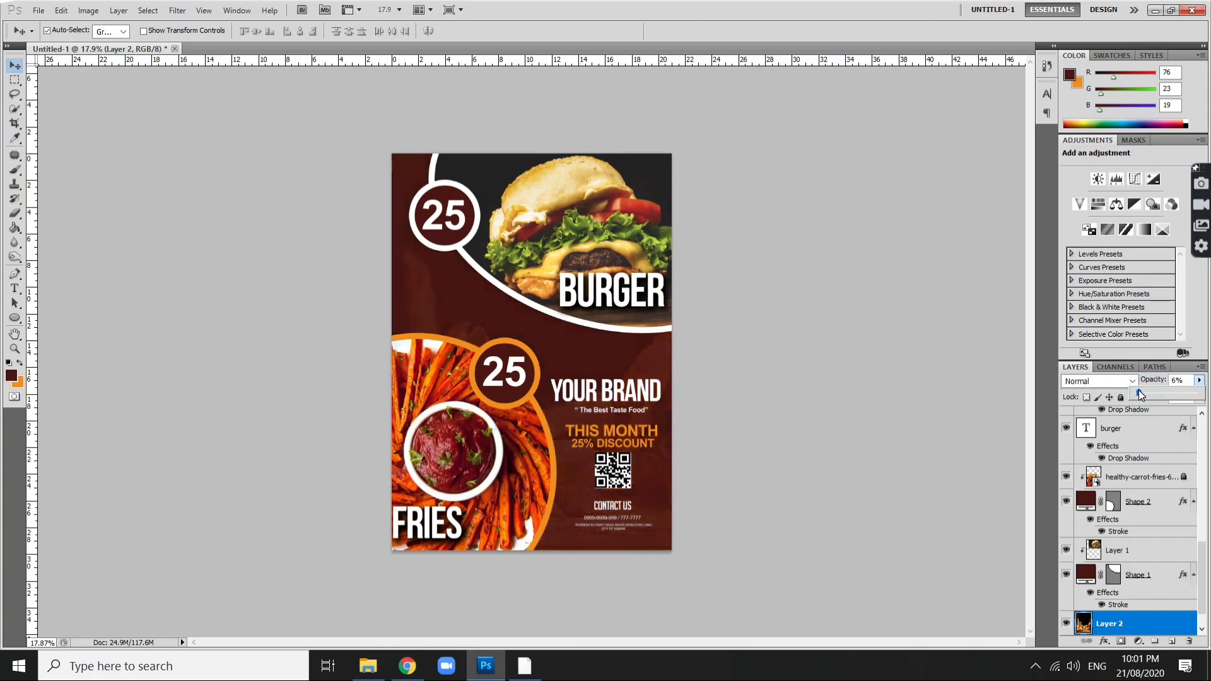